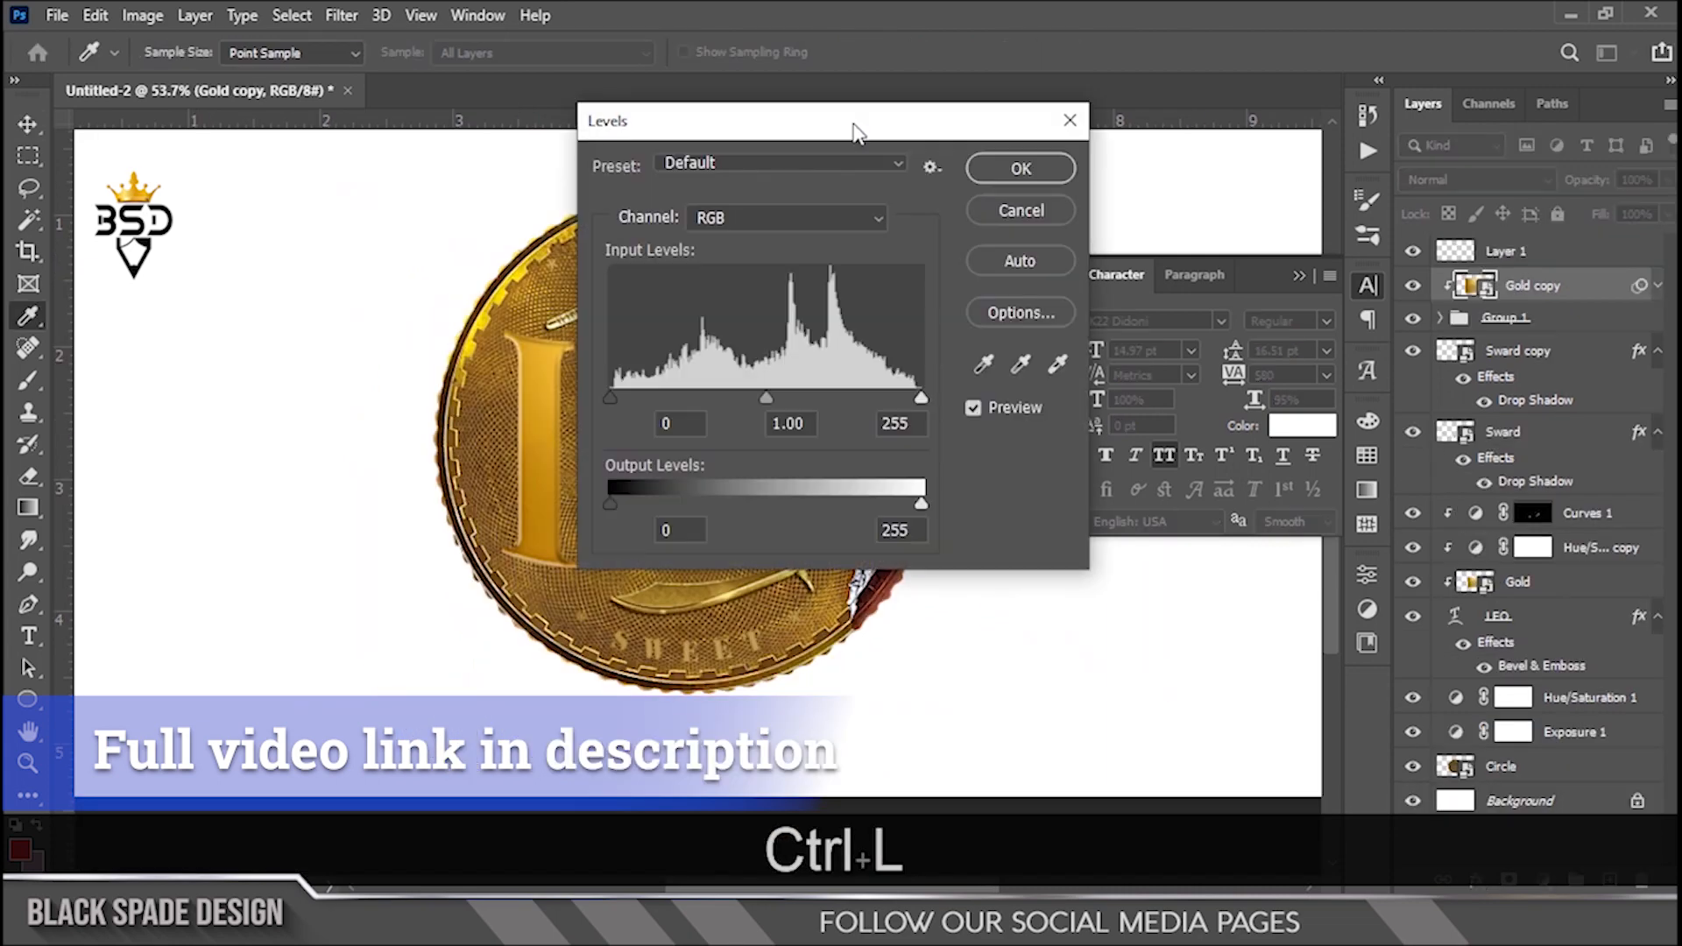
click(1392, 228)
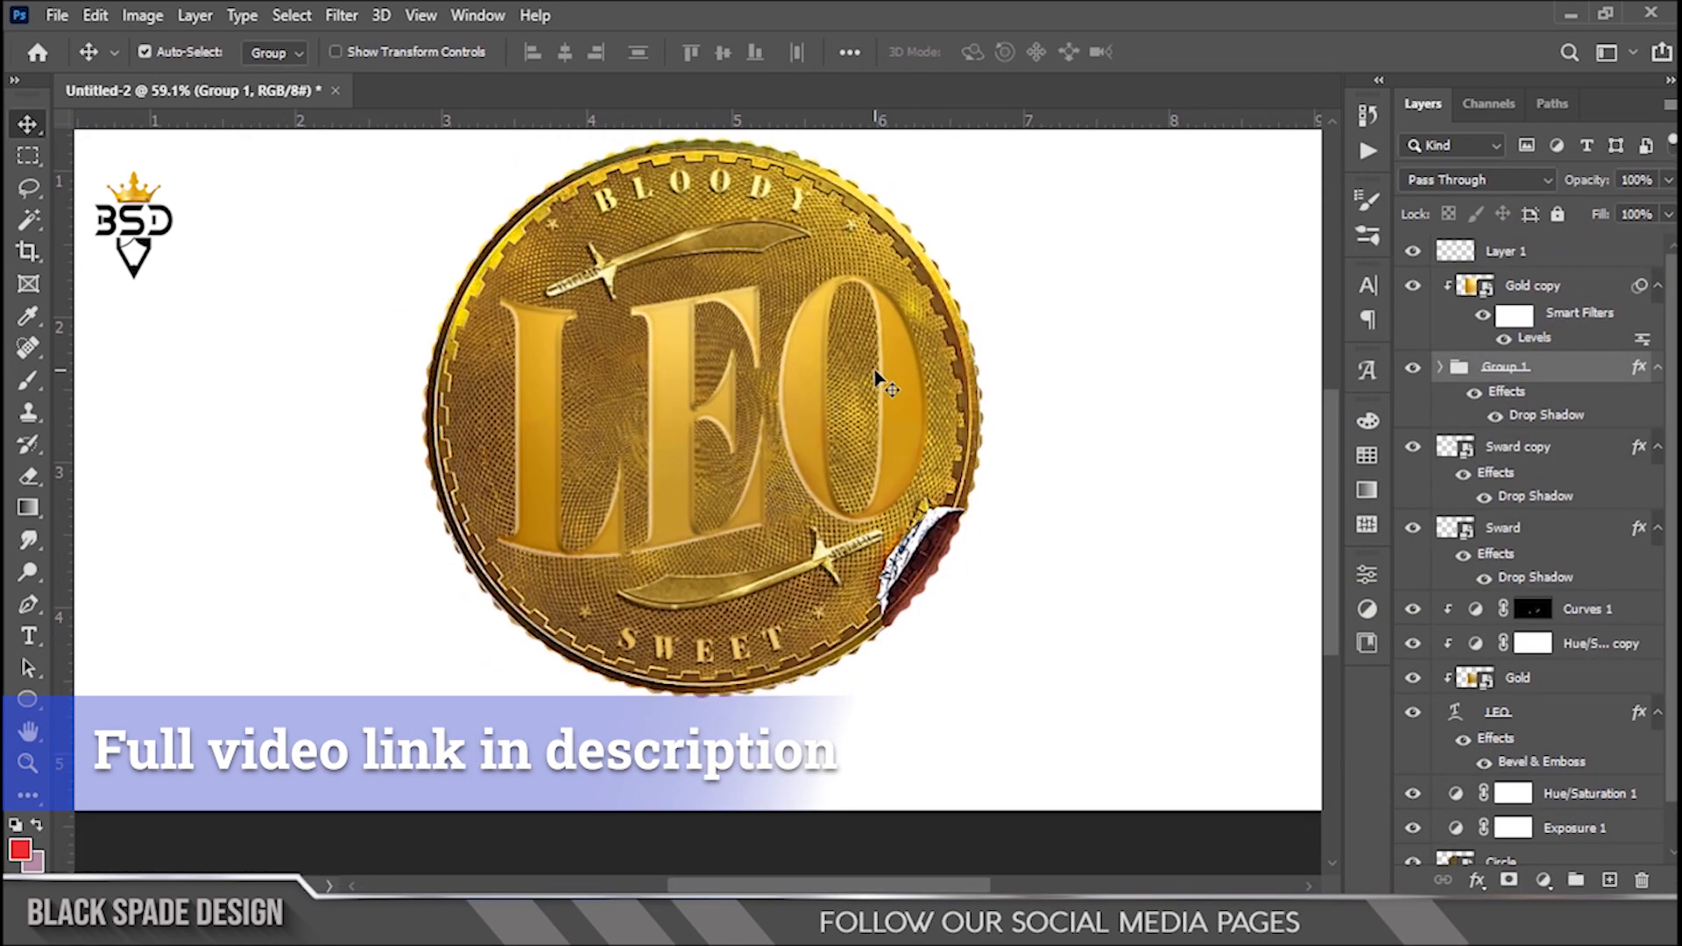
click(1477, 879)
click(1501, 872)
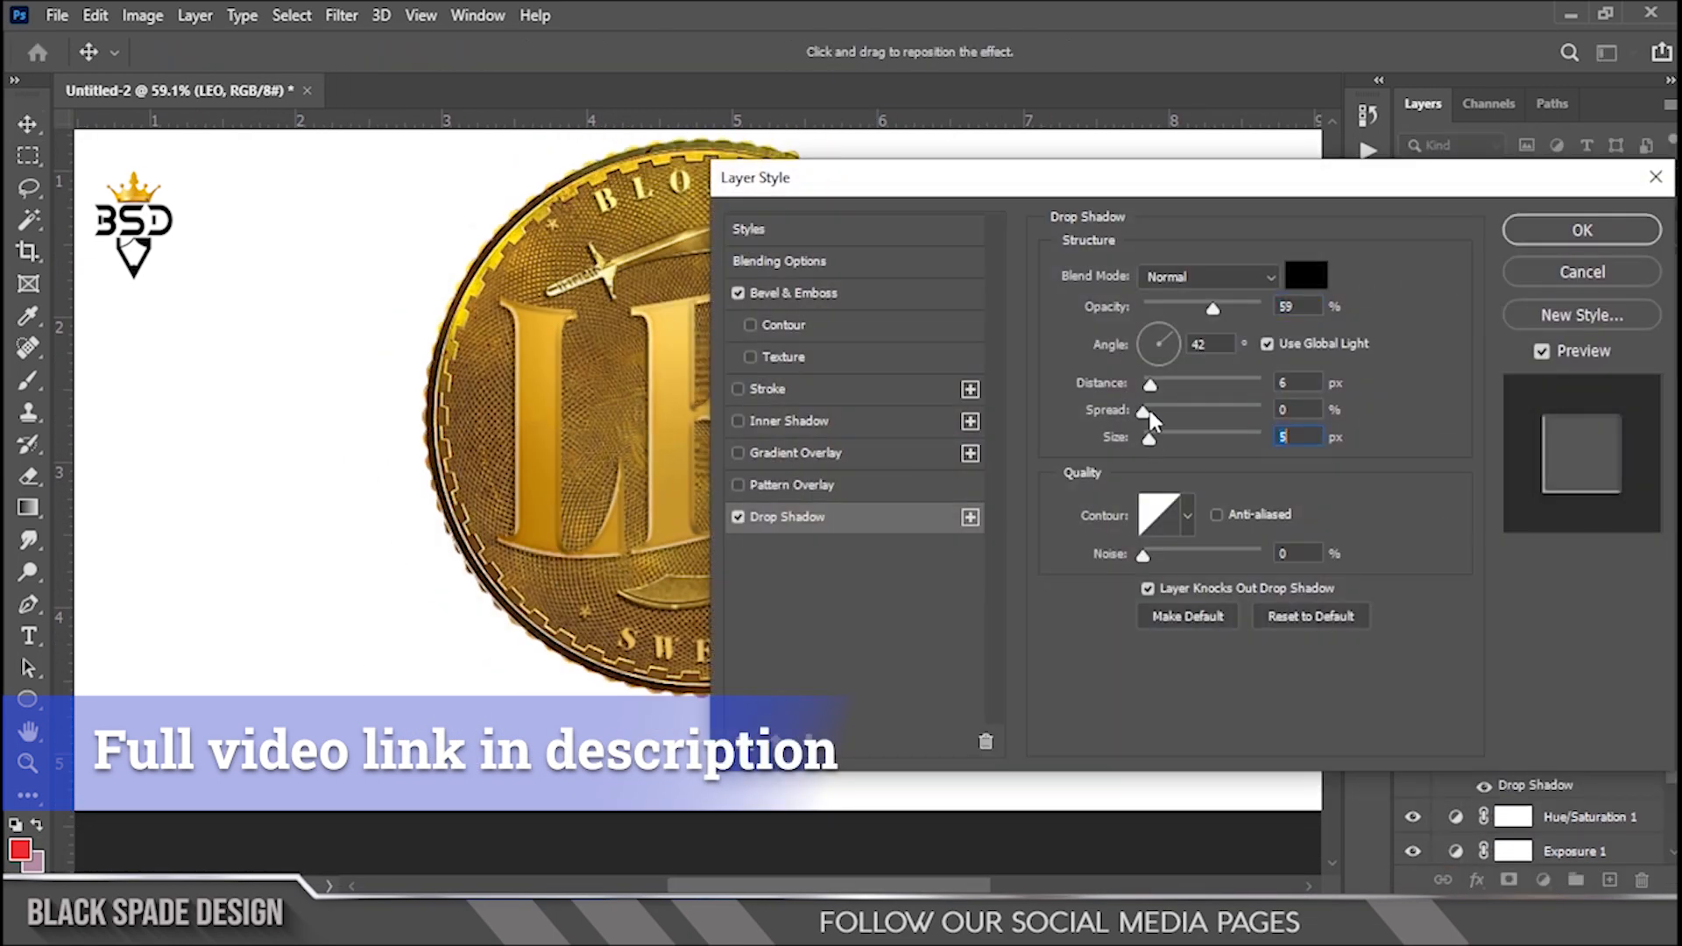
click(1535, 225)
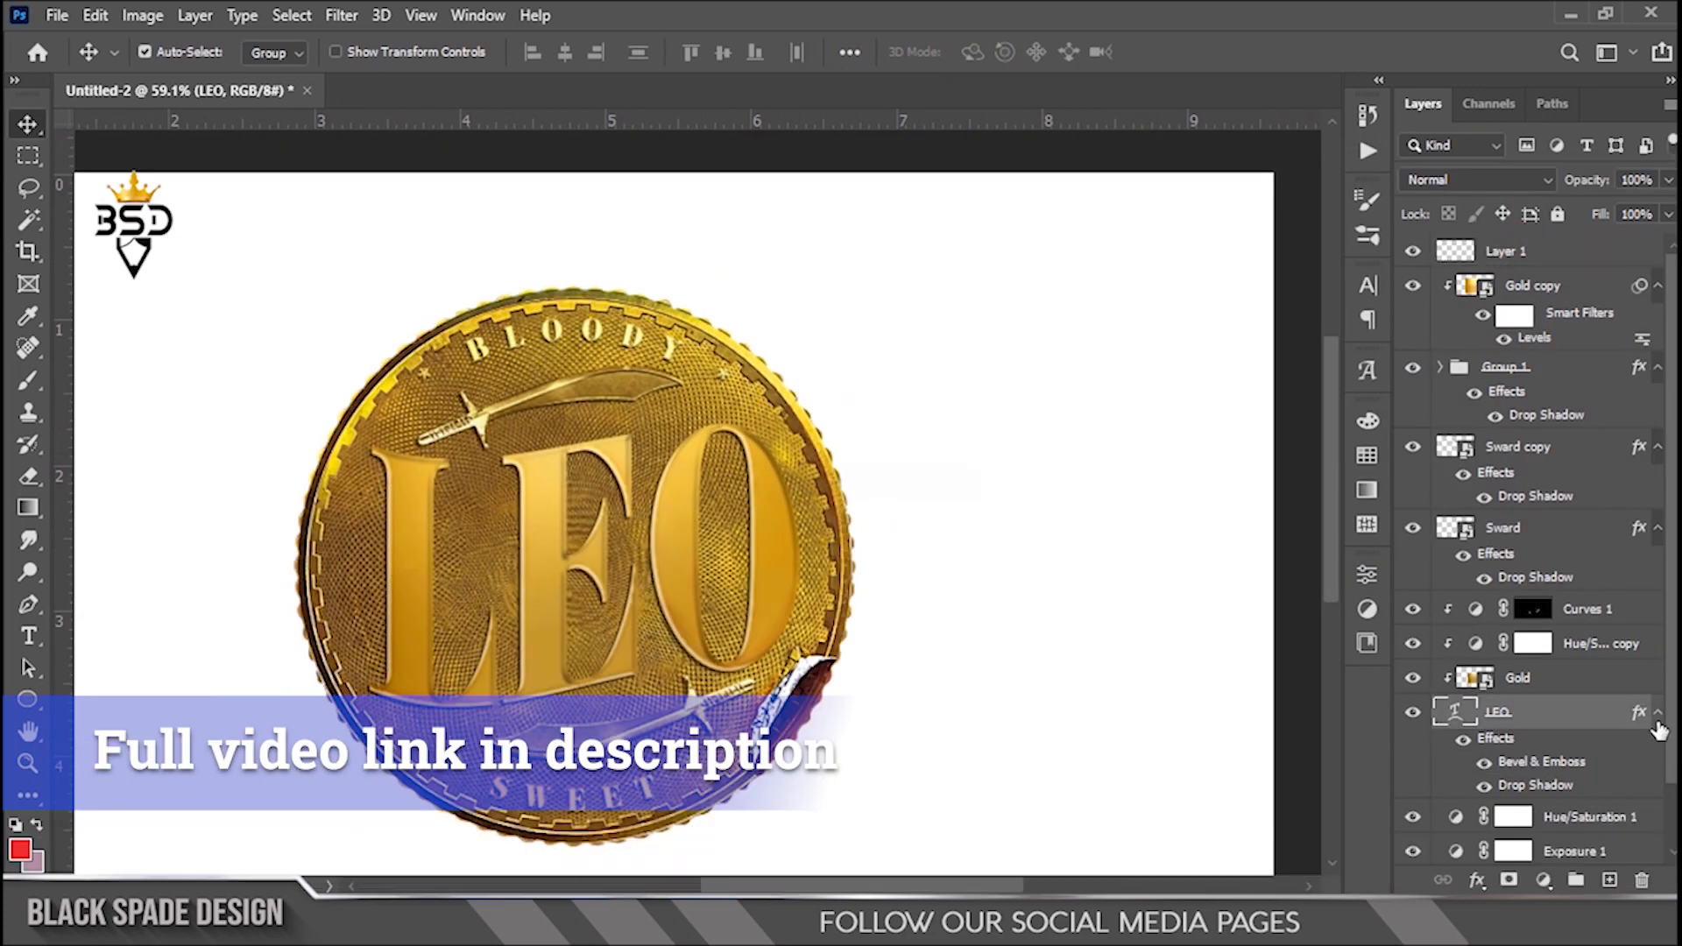
click(495, 322)
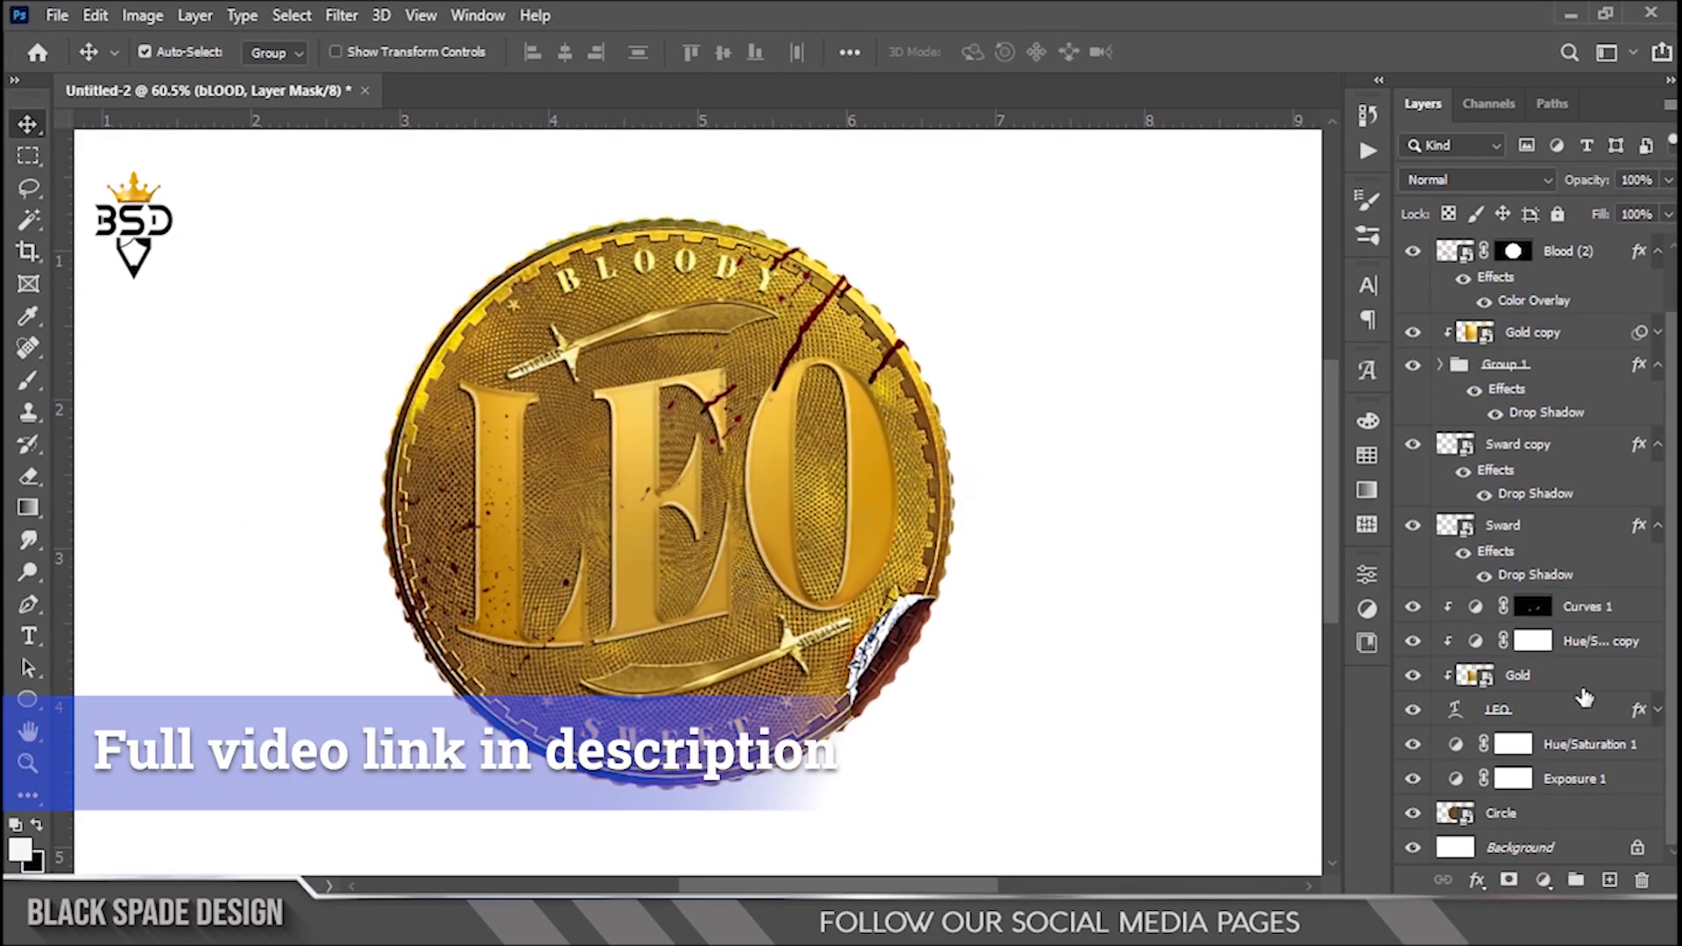
click(1481, 780)
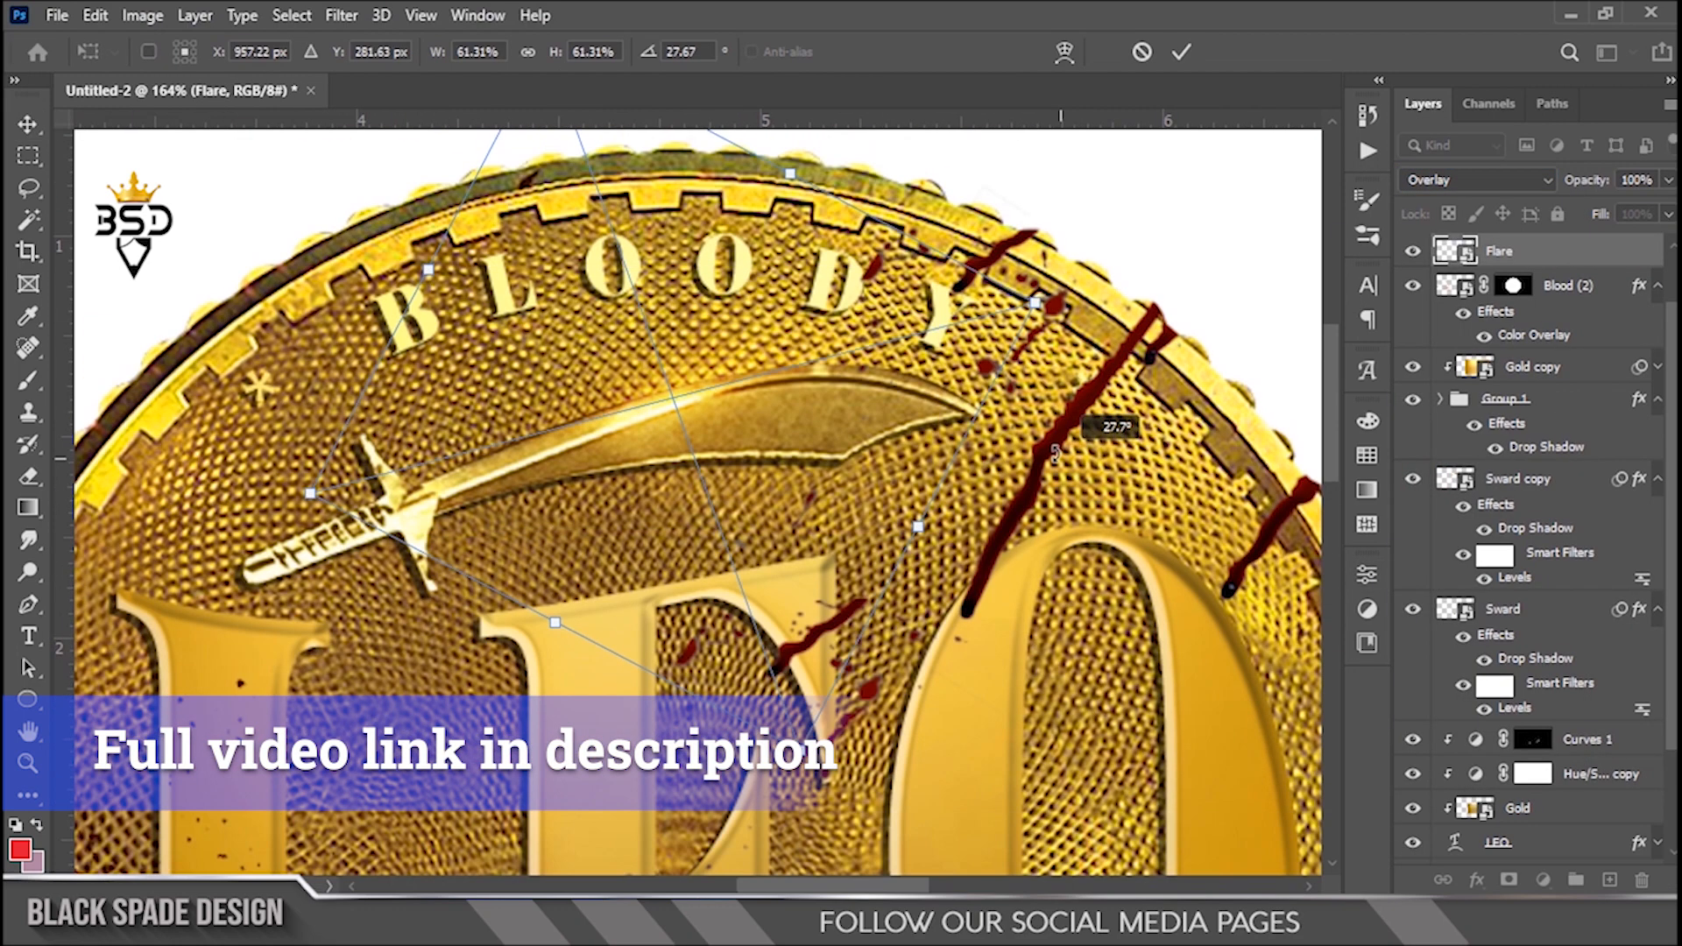
drag(1052, 281, 1080, 265)
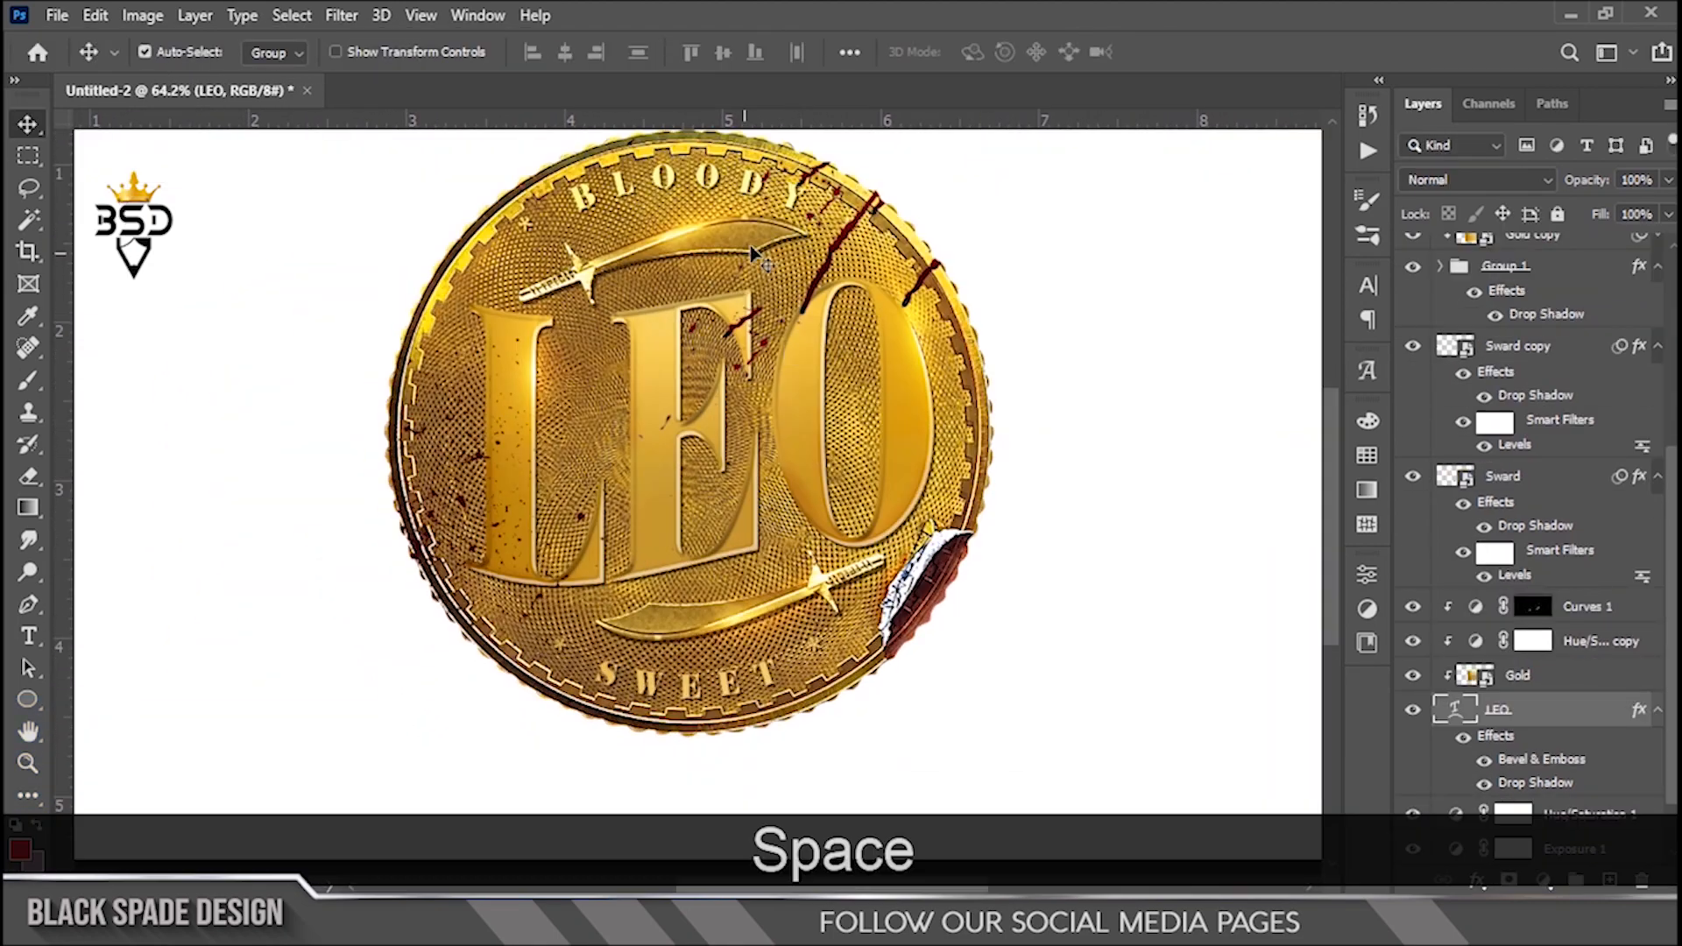
key(ctrl+l)
drag(1271, 455, 1285, 455)
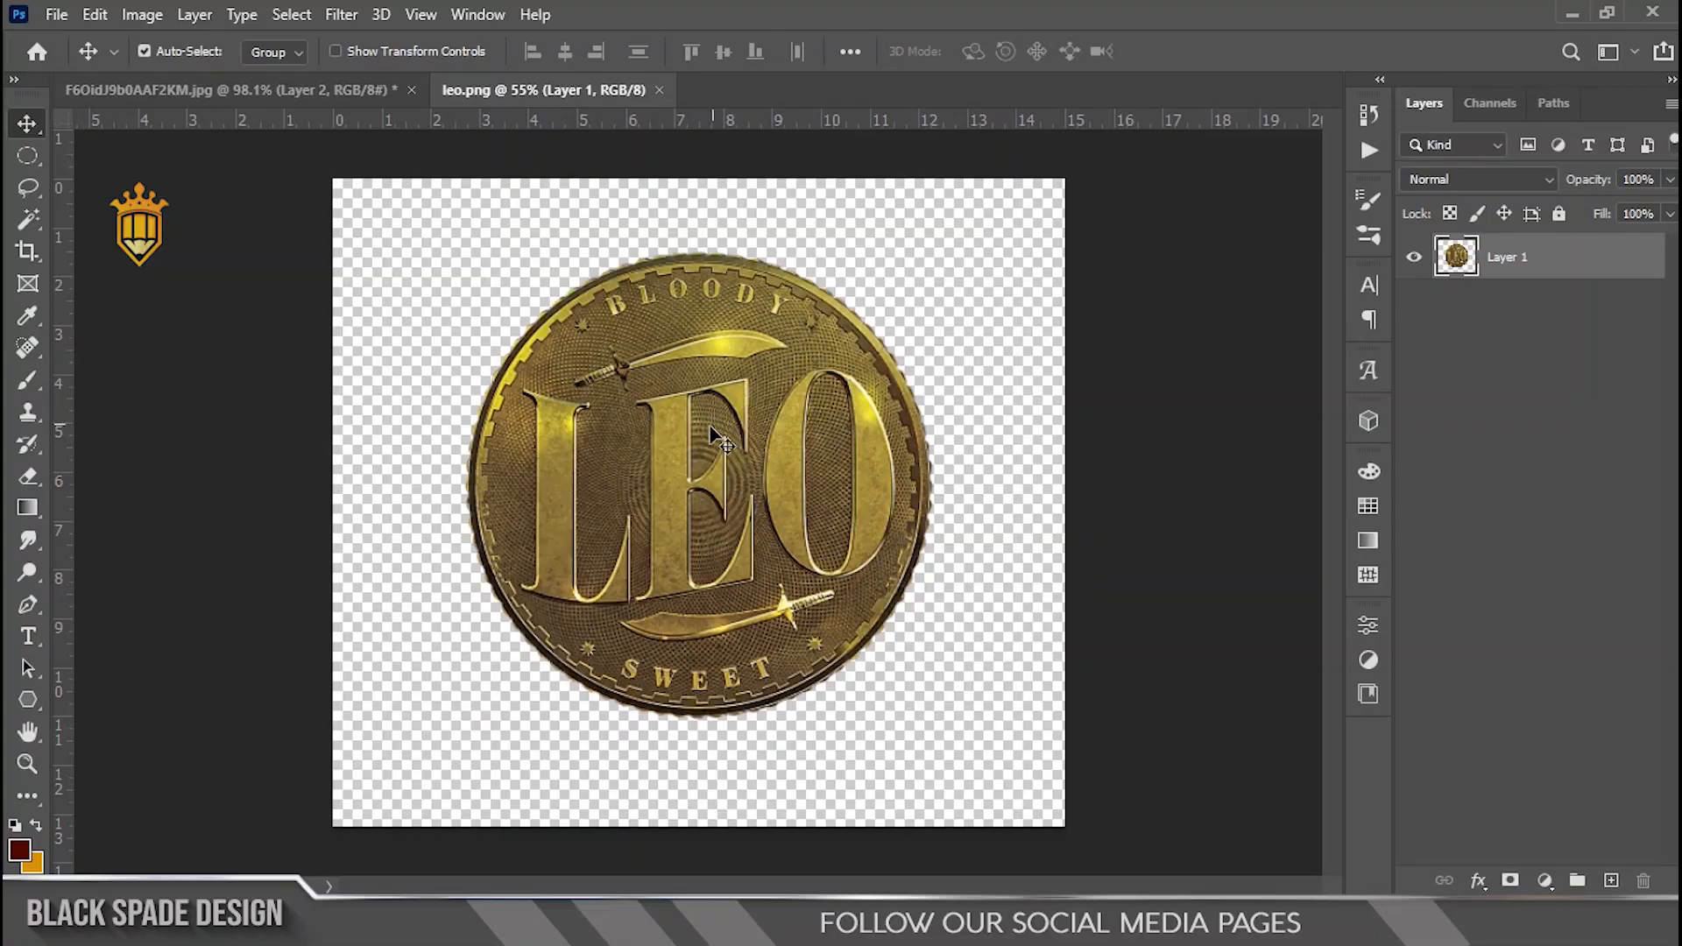
scroll(712, 446, up, 3)
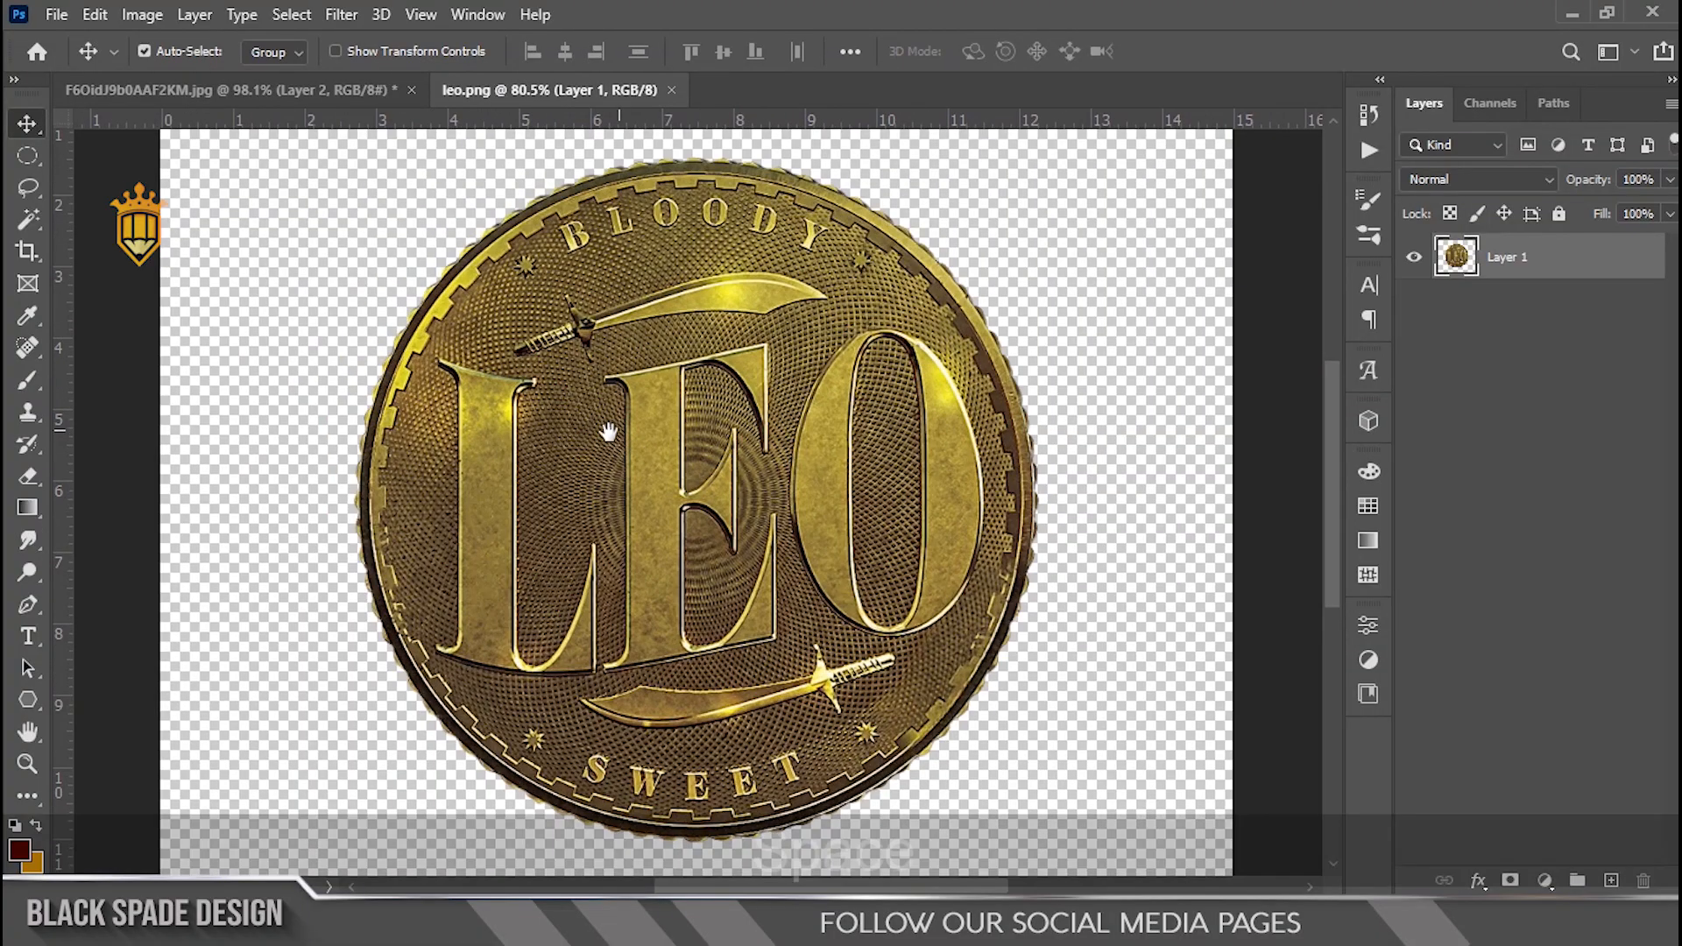
Step: Duplicate the coin layer and hide the original Layer 1
scroll(657, 445, down, 3)
scroll(663, 455, up, 1)
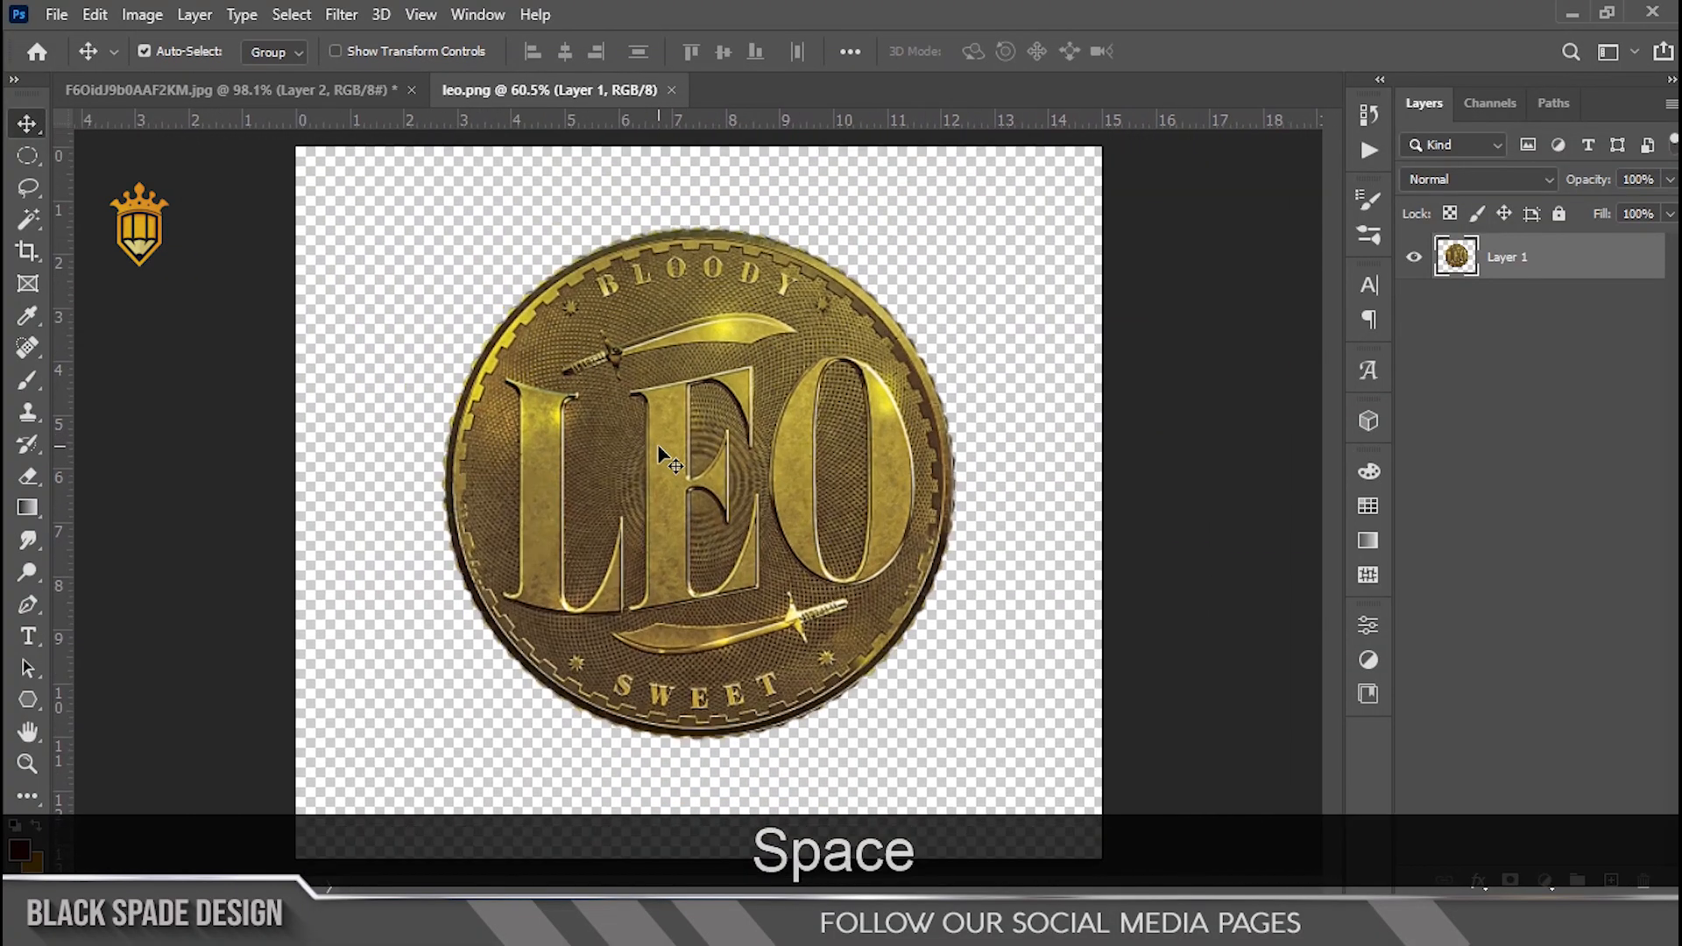
key(ctrl+j)
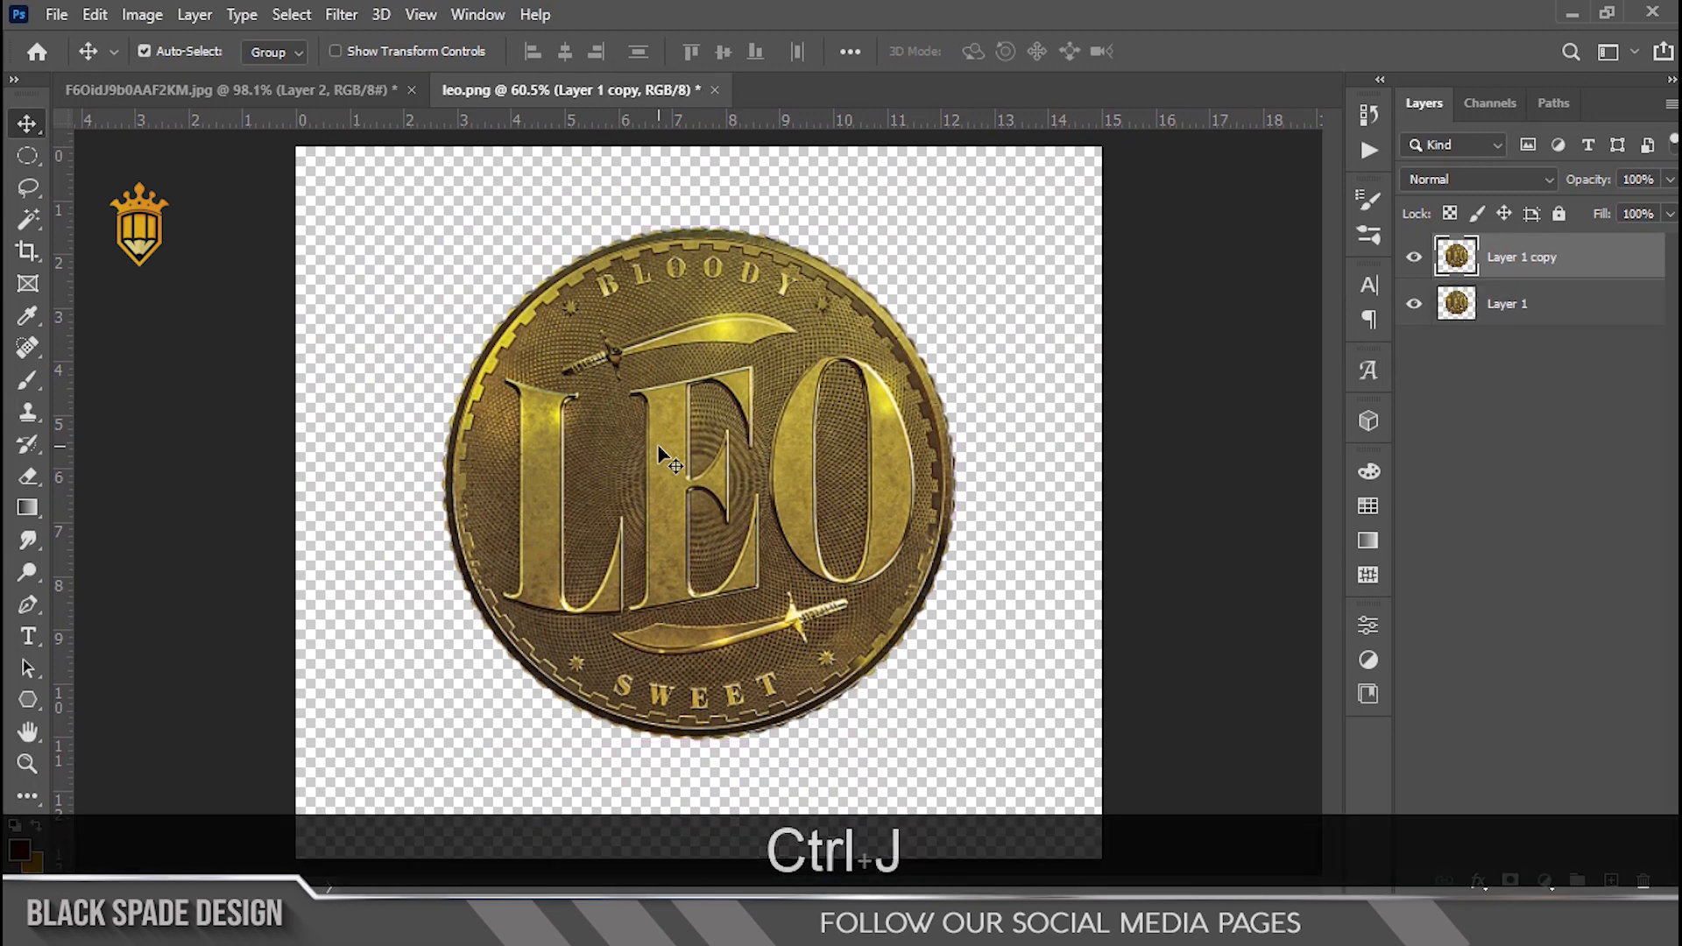
click(1417, 310)
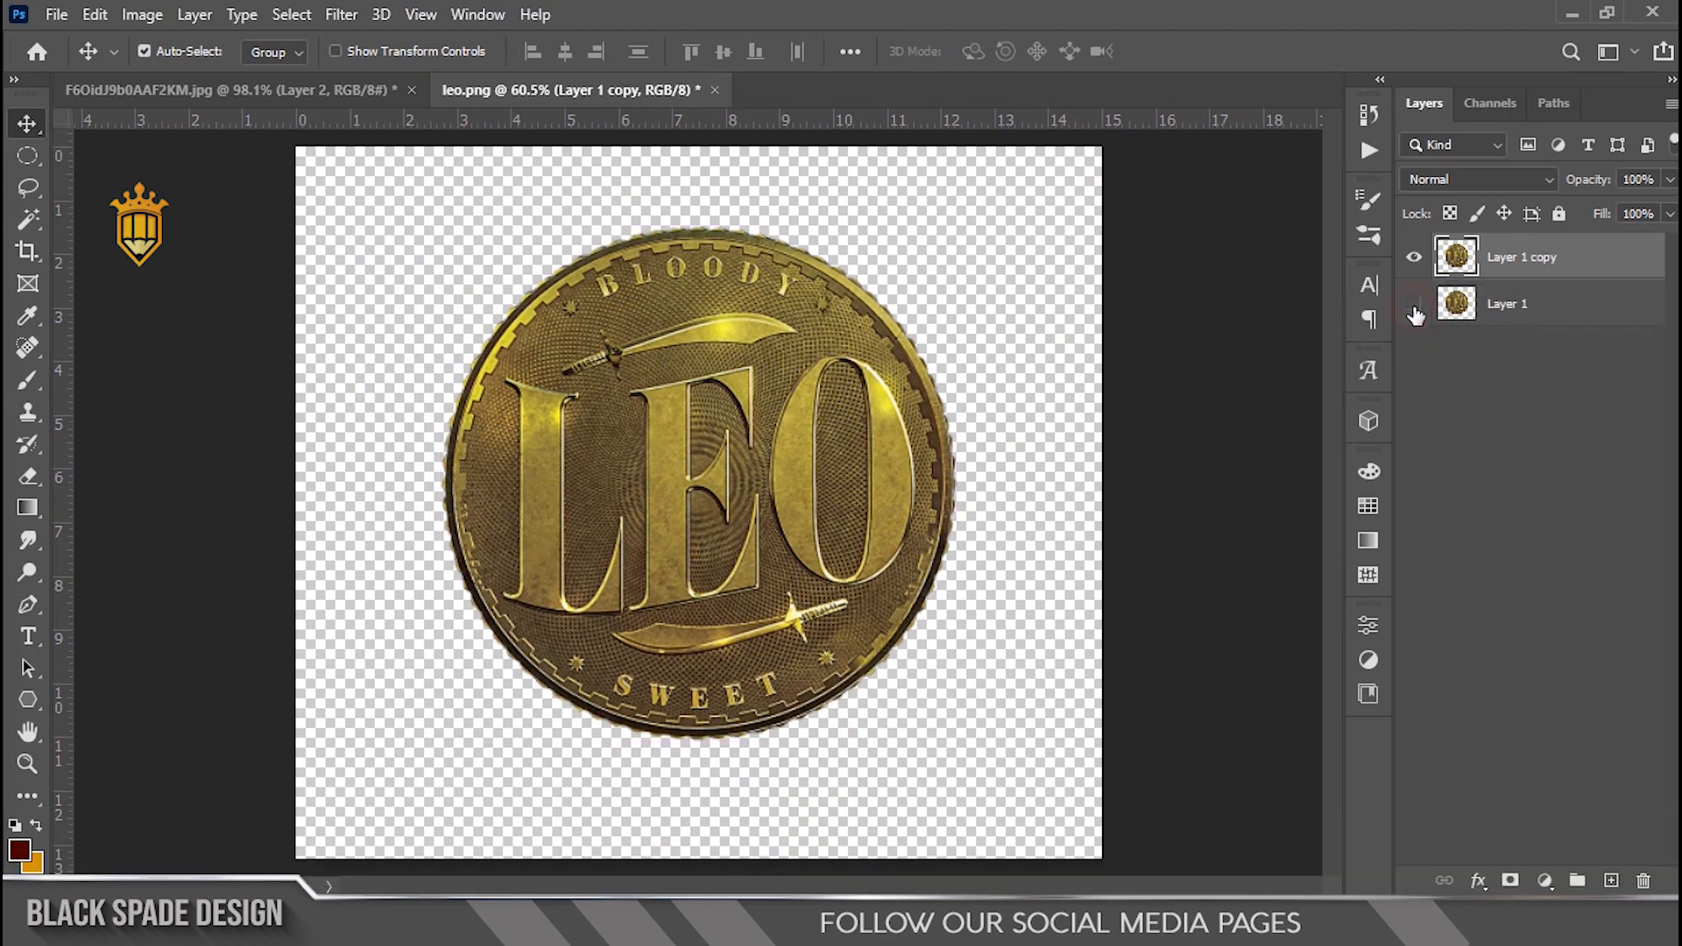
Step: Duplicate the copy layer again and load the coin's pixels as a selection on the new copy
key(ctrl+j)
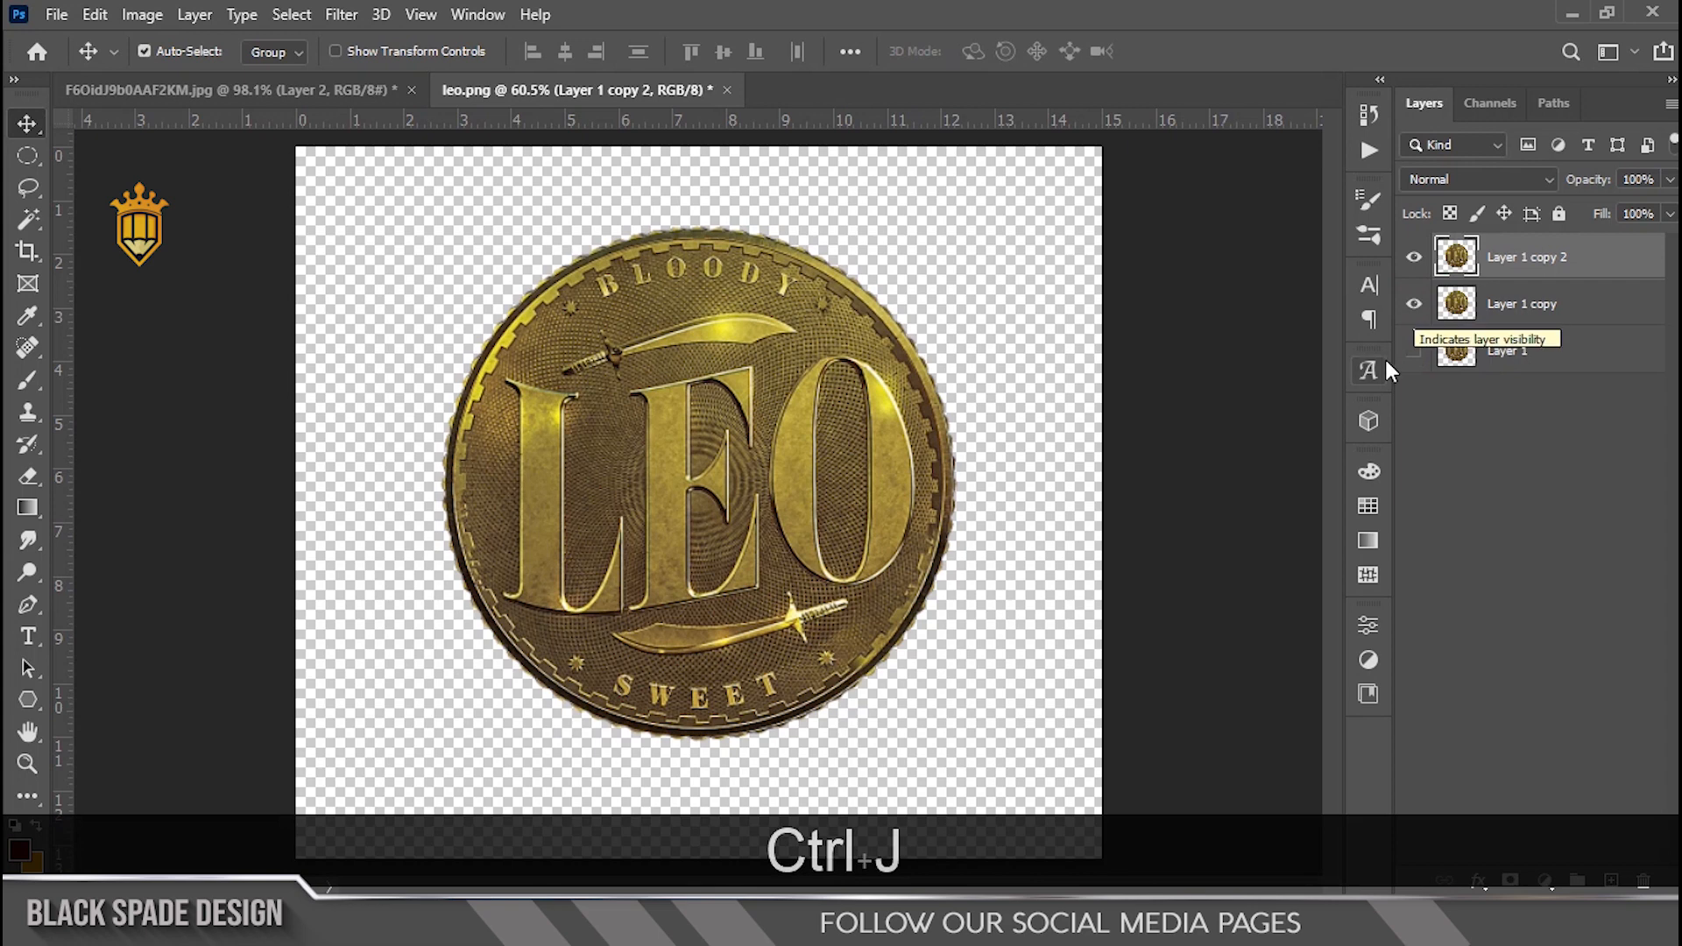
ctrl+click(1464, 265)
key(x)
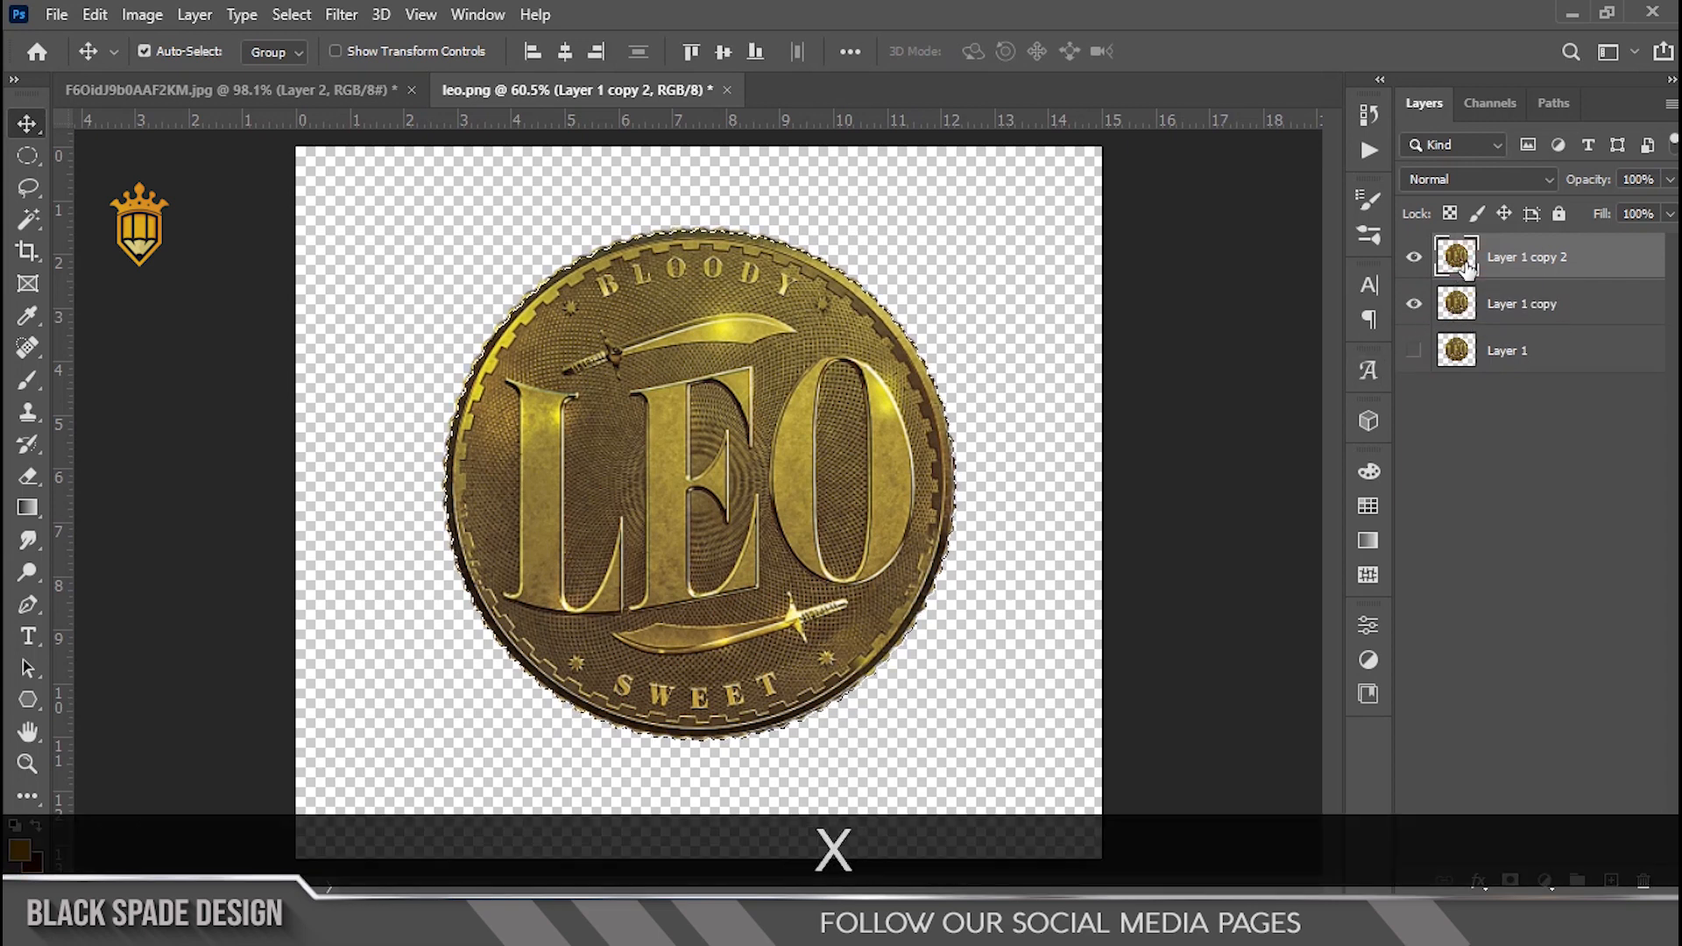
Step: Fill the coin selection on the top copy with colour 4a0000 and deselect
click(33, 864)
text(4a0000)
click(1593, 449)
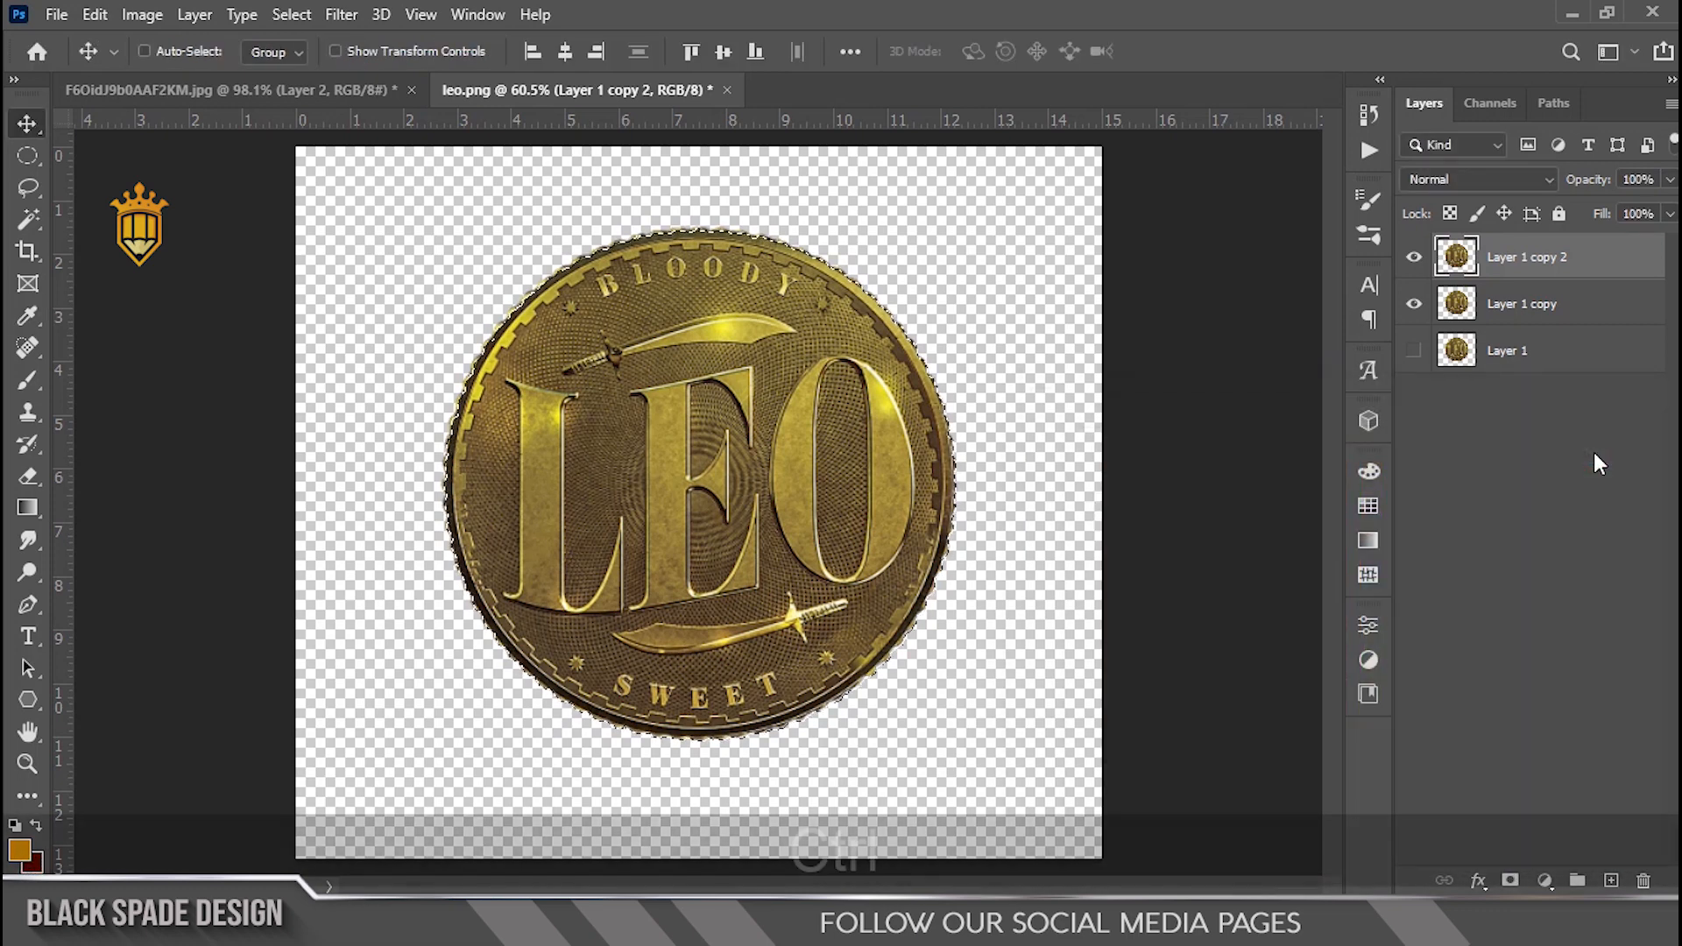
key(ctrl+BackSpace)
key(ctrl+d)
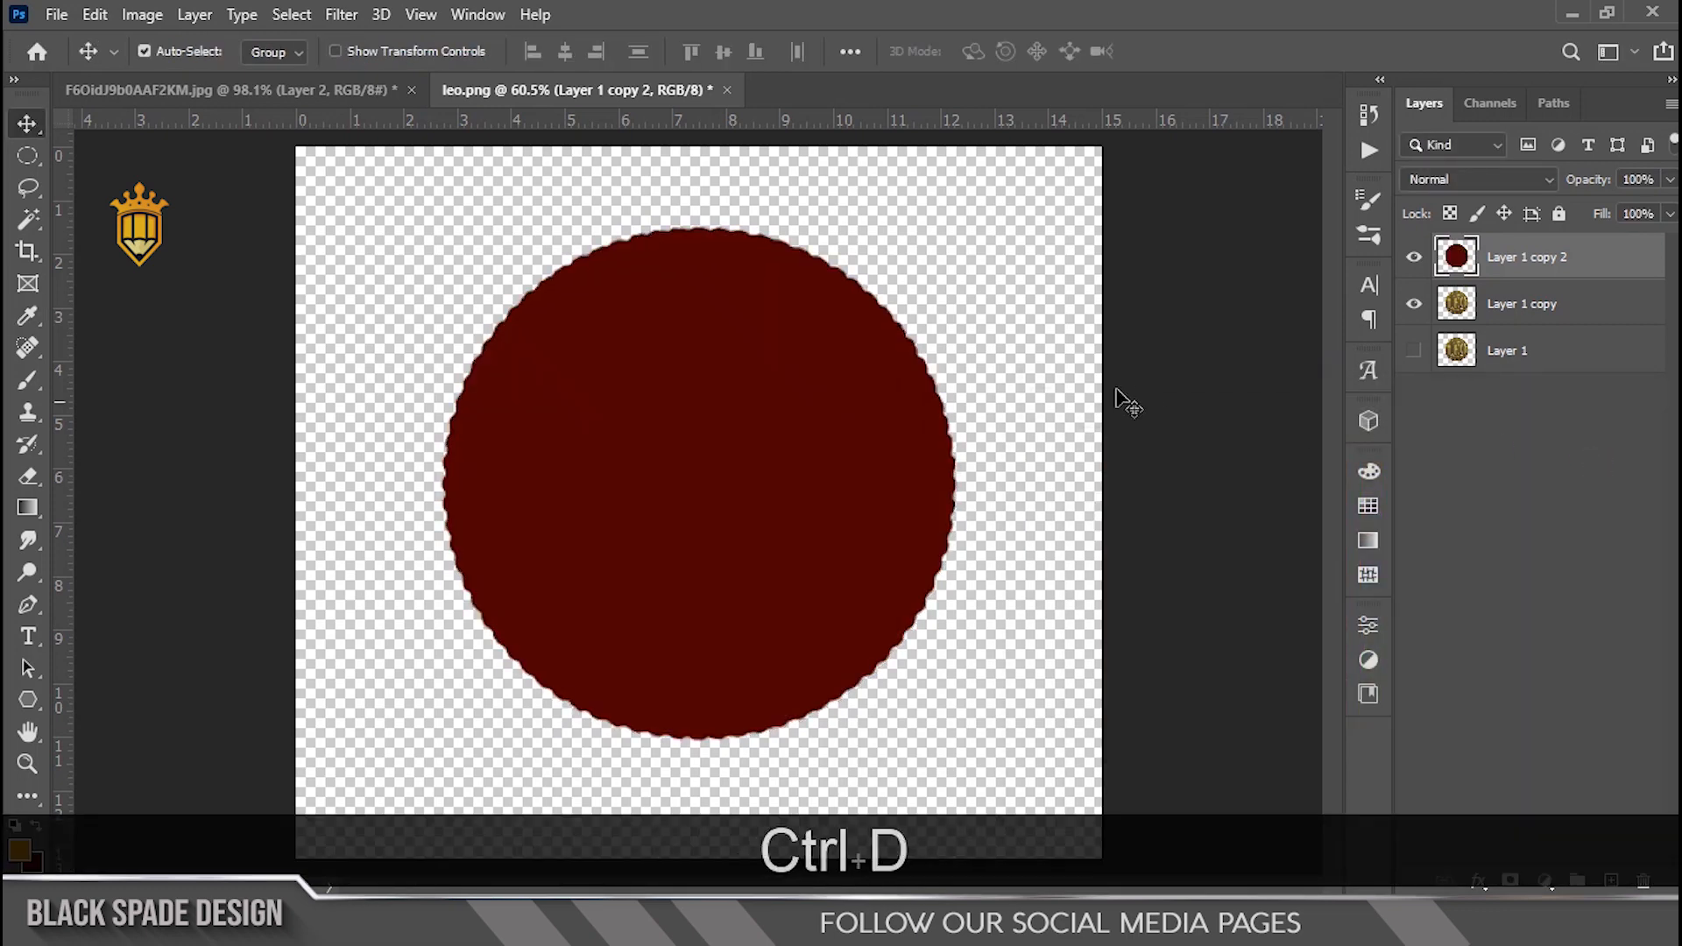
Step: Set the red-filled layer's blend mode to Hard Light
key(v)
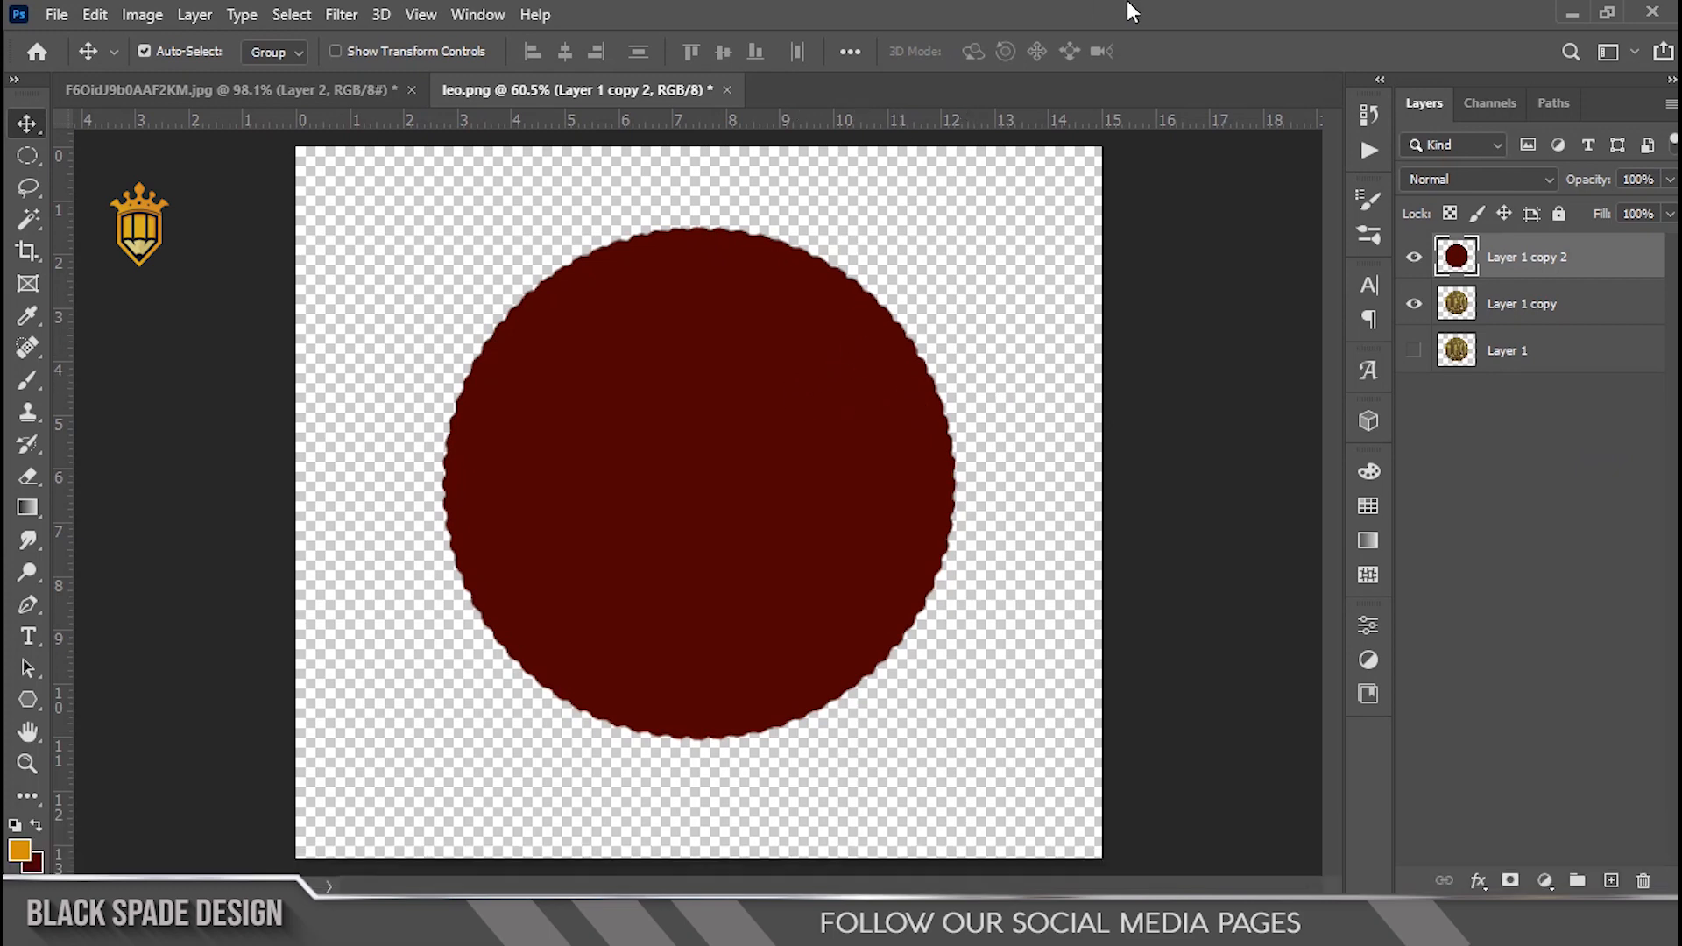
scroll(815, 343, up, 3)
key(space)
drag(724, 454, 781, 422)
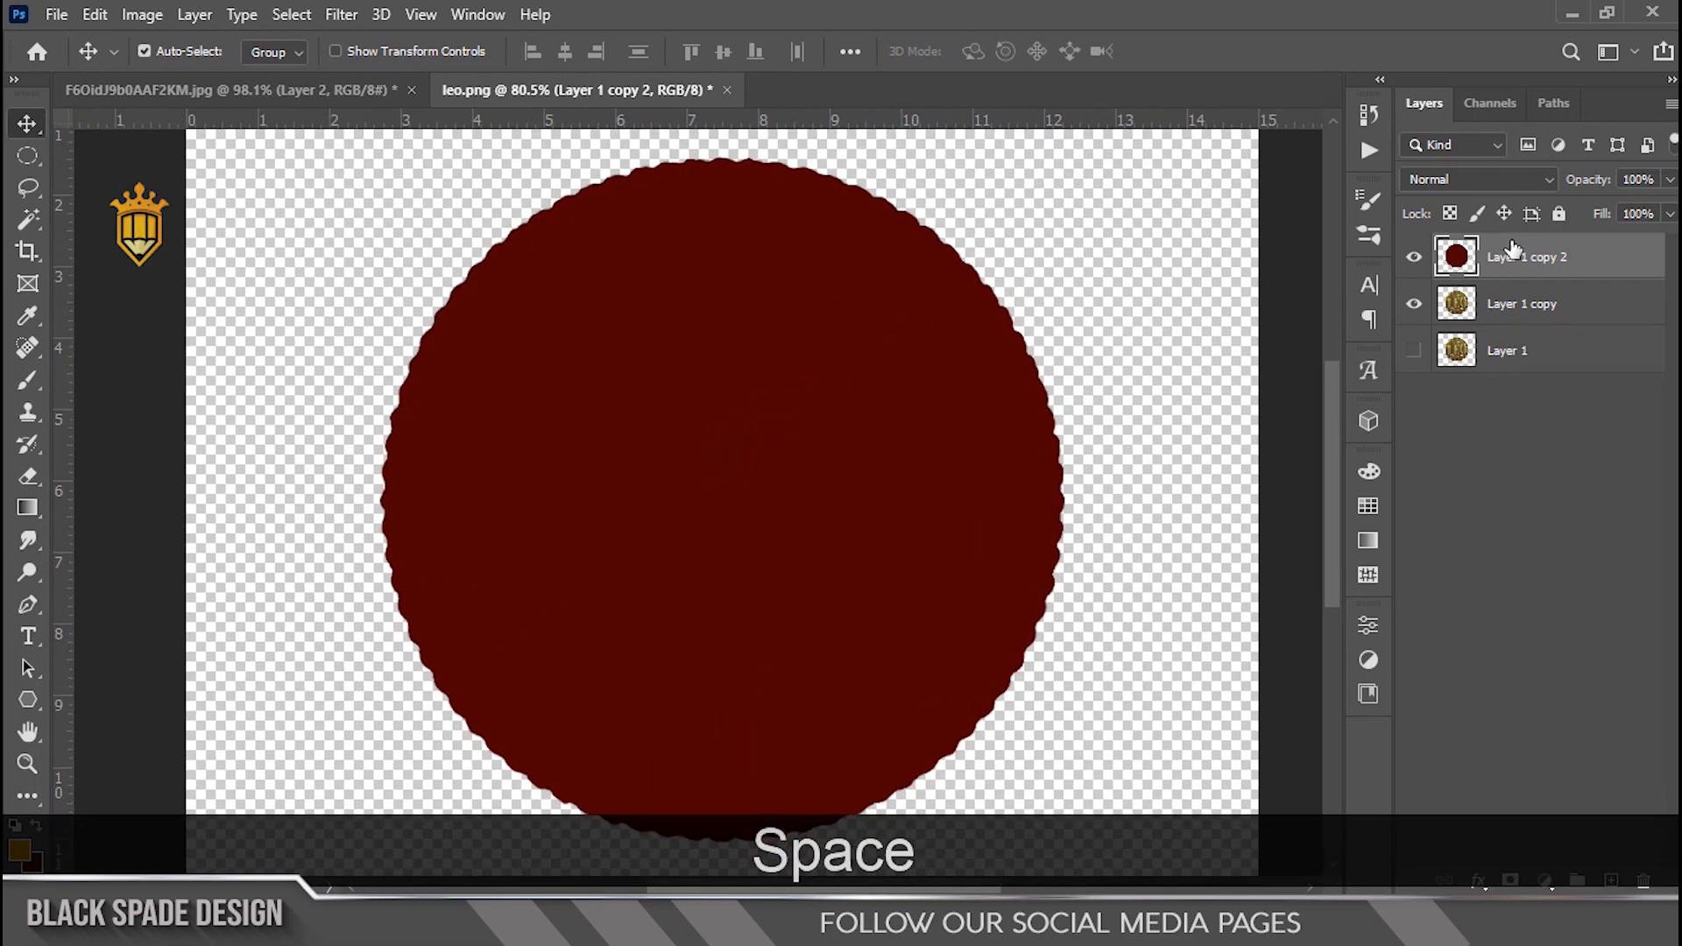
click(1515, 179)
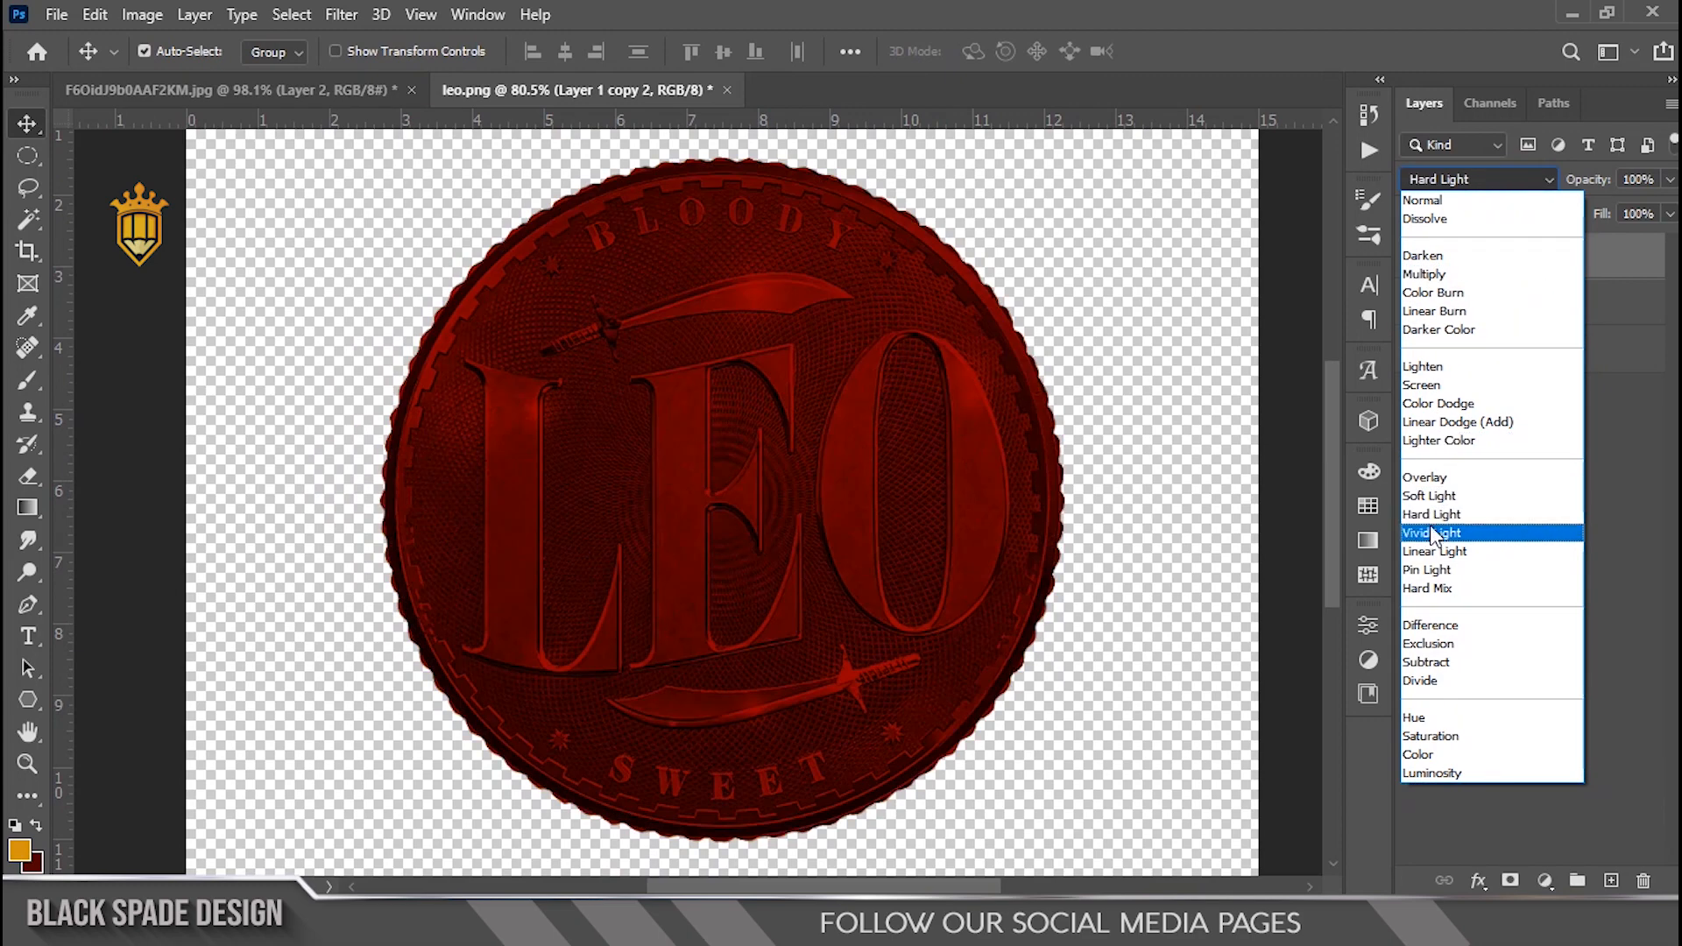
click(1430, 515)
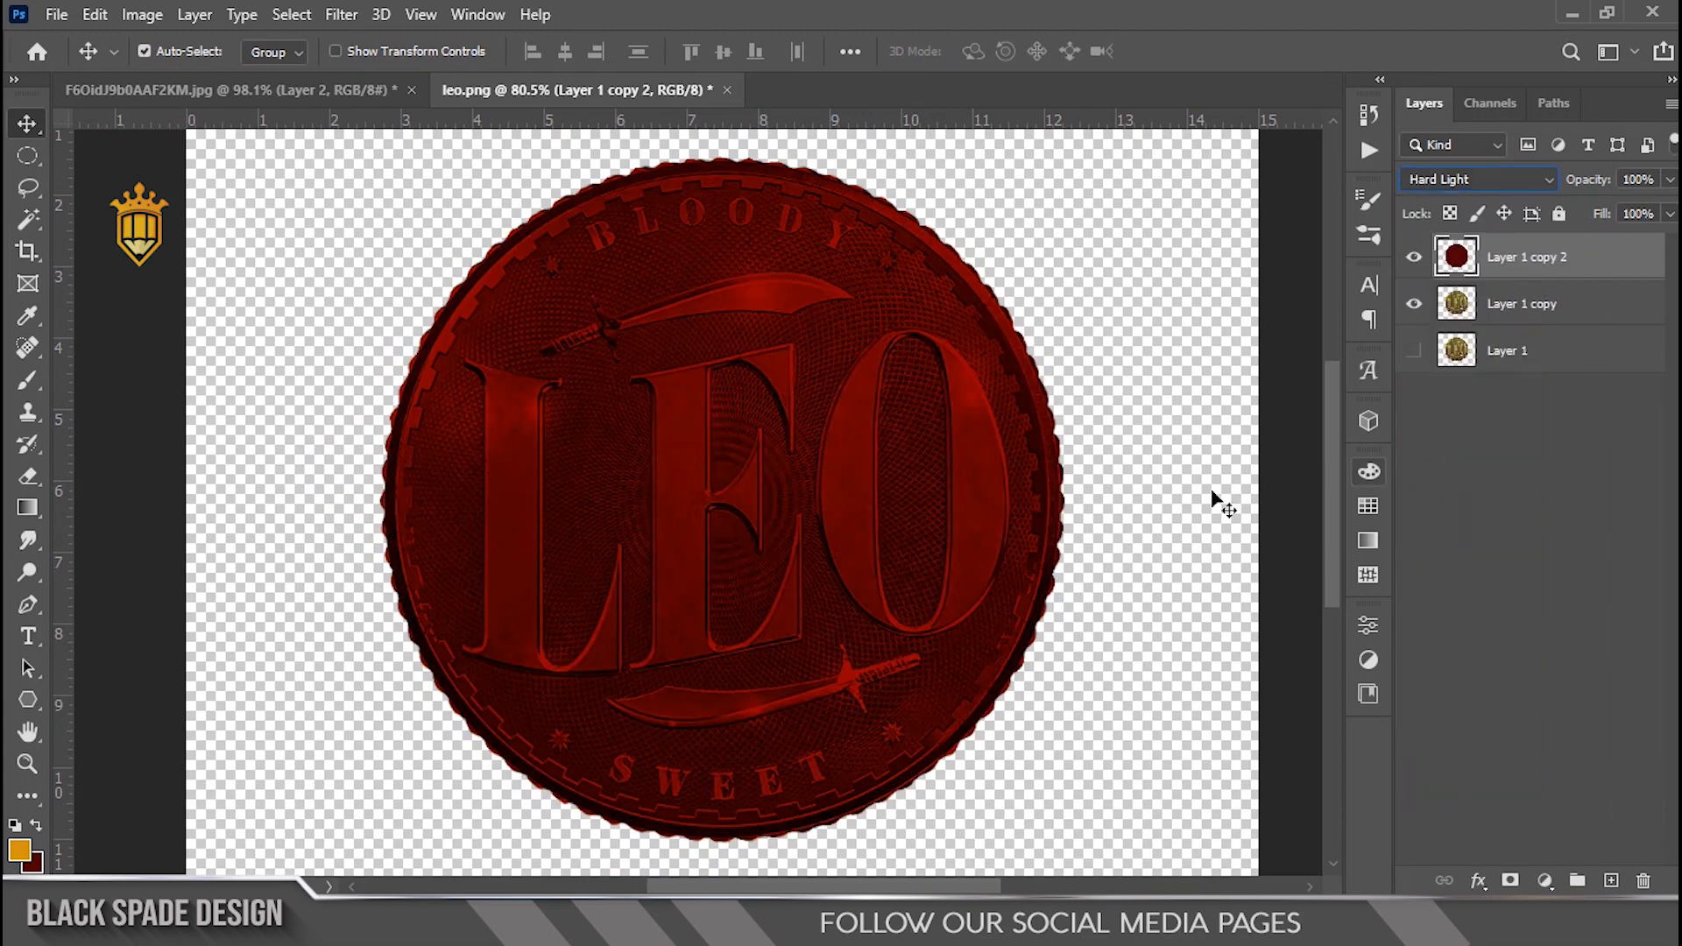
Step: Duplicate the gold Layer 1 copy to the top of the layer stack, above the red layer
scroll(677, 501, down, 9)
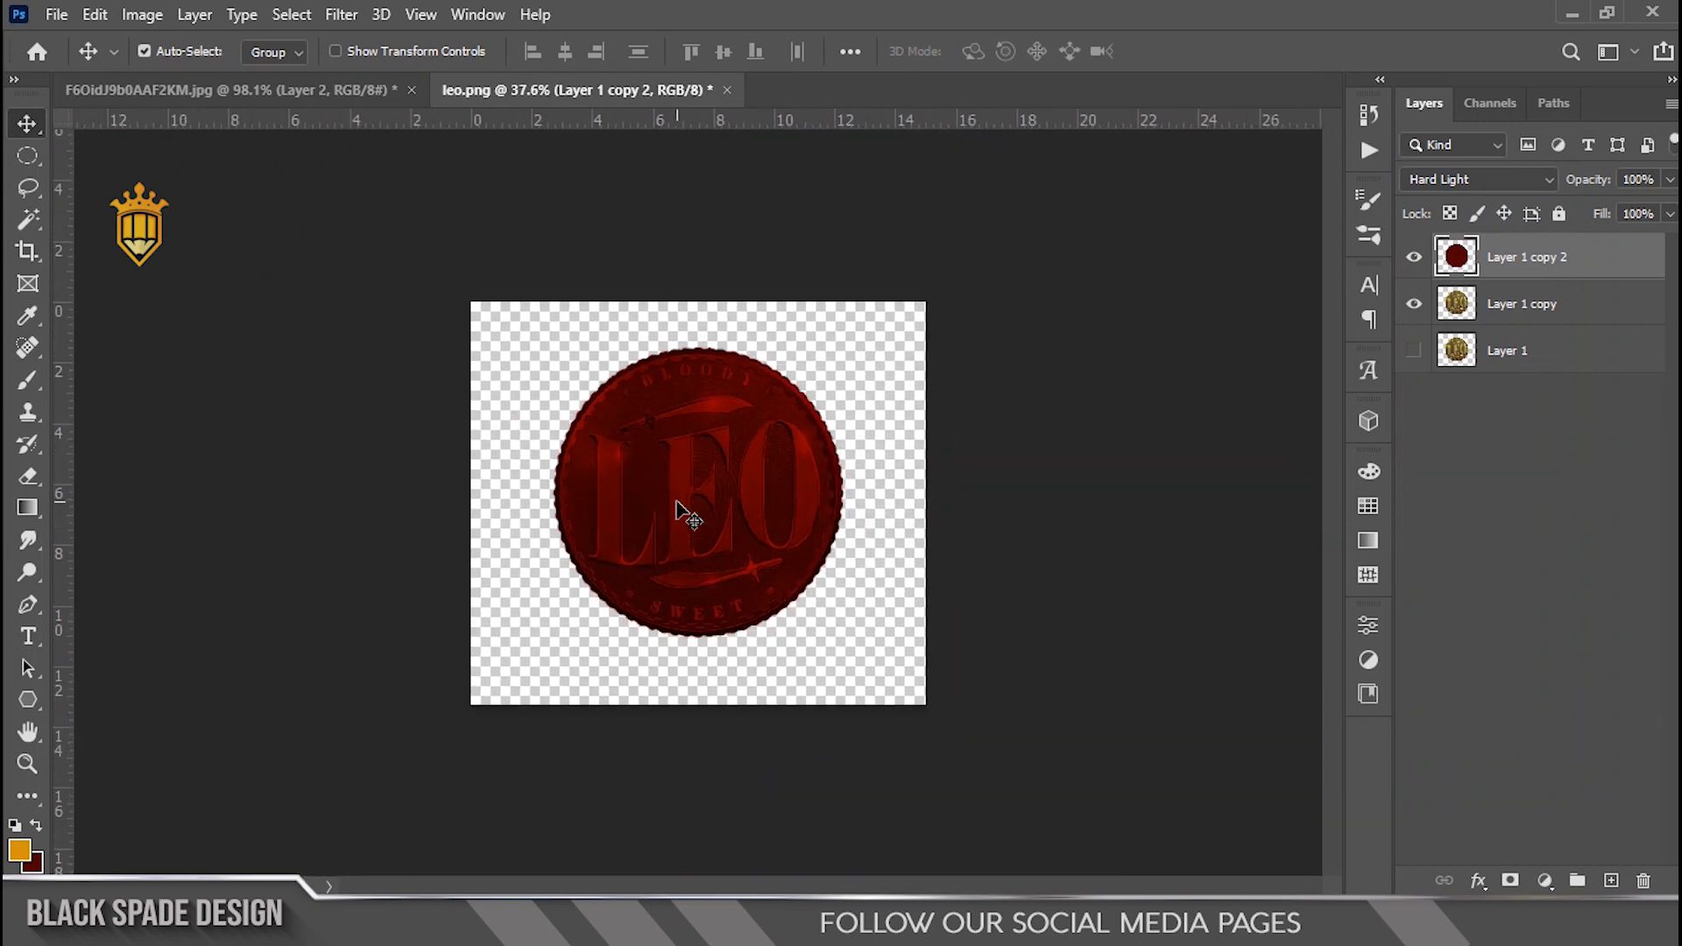
scroll(677, 502, up, 4)
scroll(681, 511, up, 1)
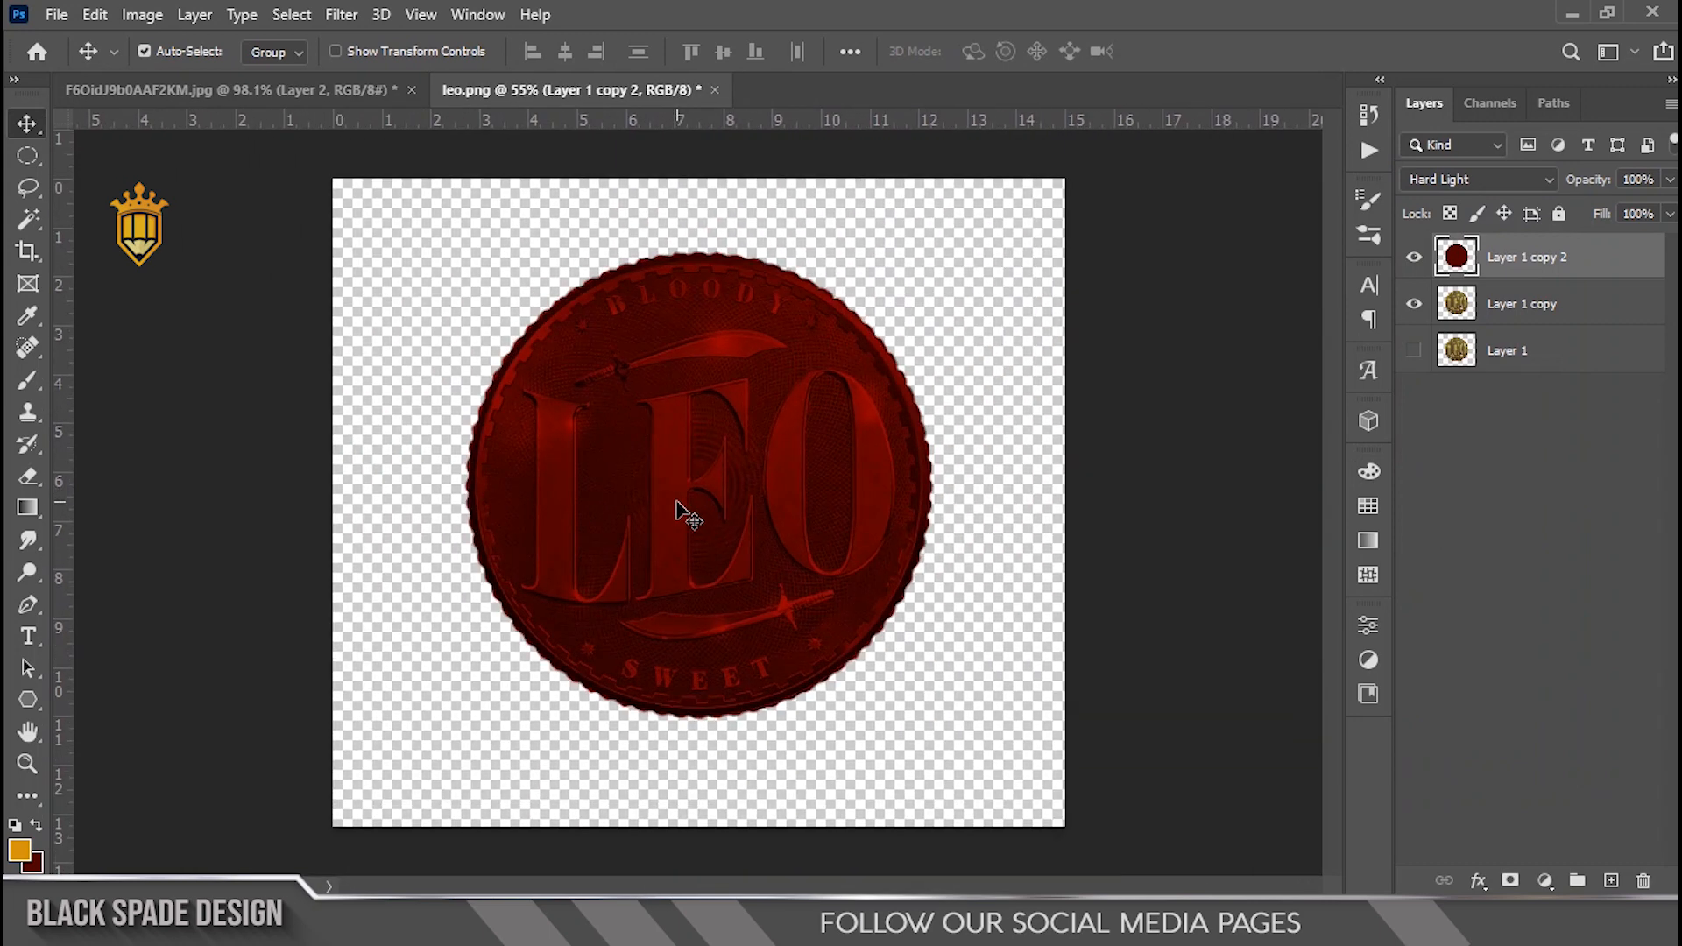
scroll(678, 512, up, 3)
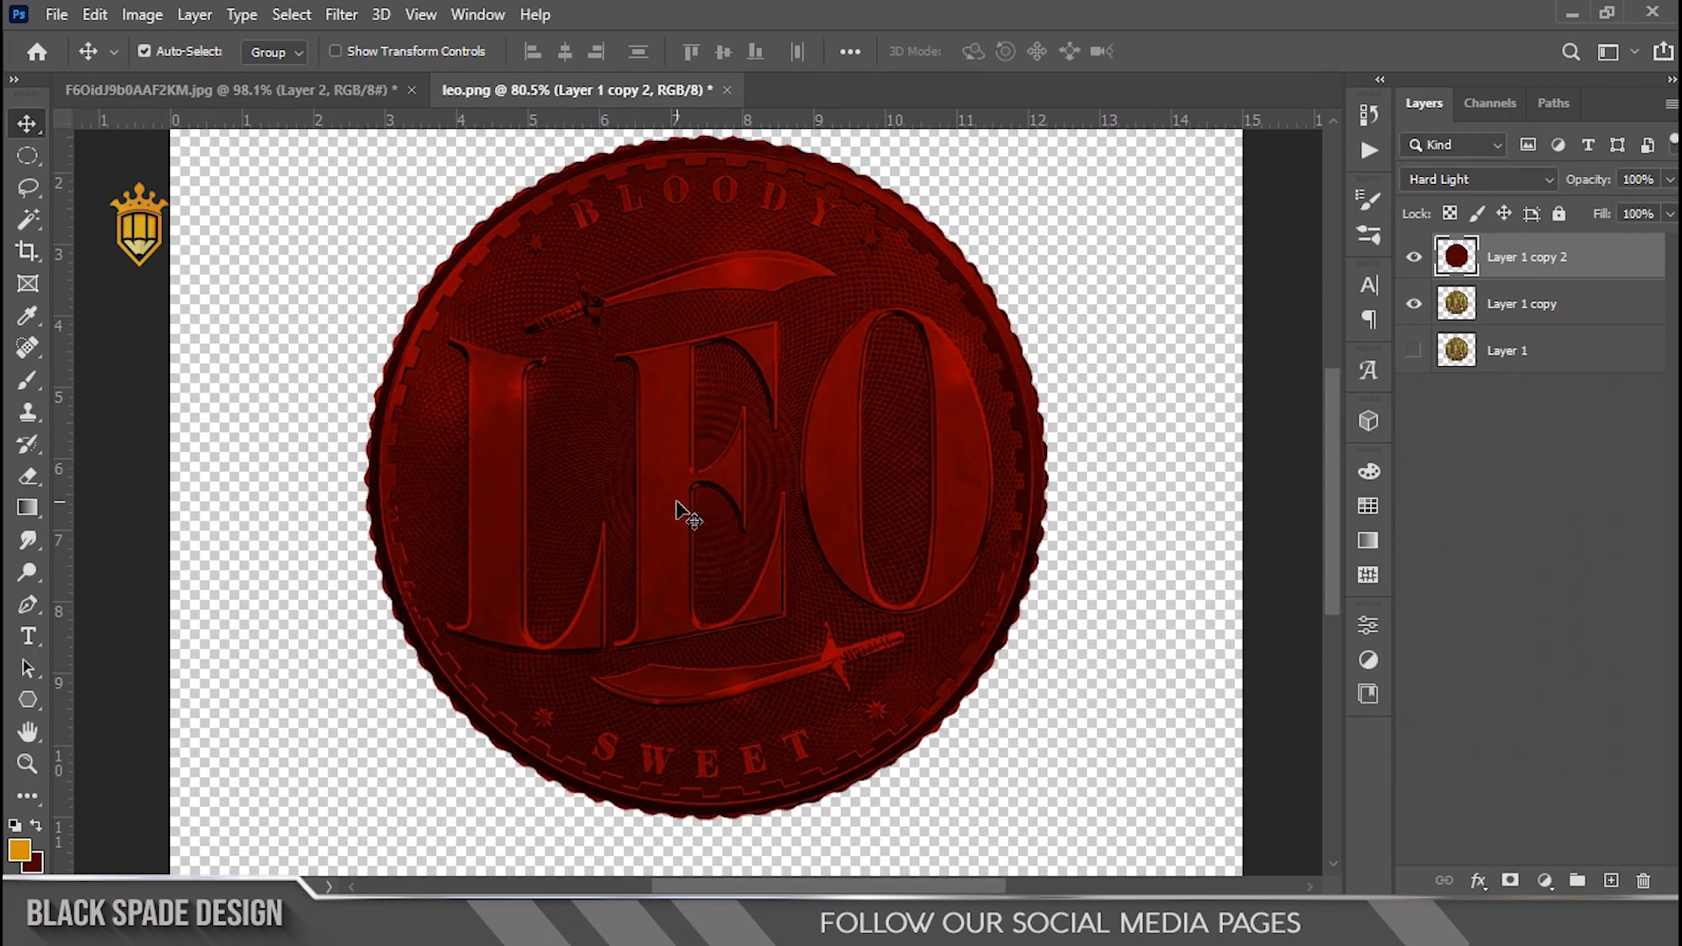
scroll(683, 508, down, 1)
scroll(683, 508, up, 4)
key(space)
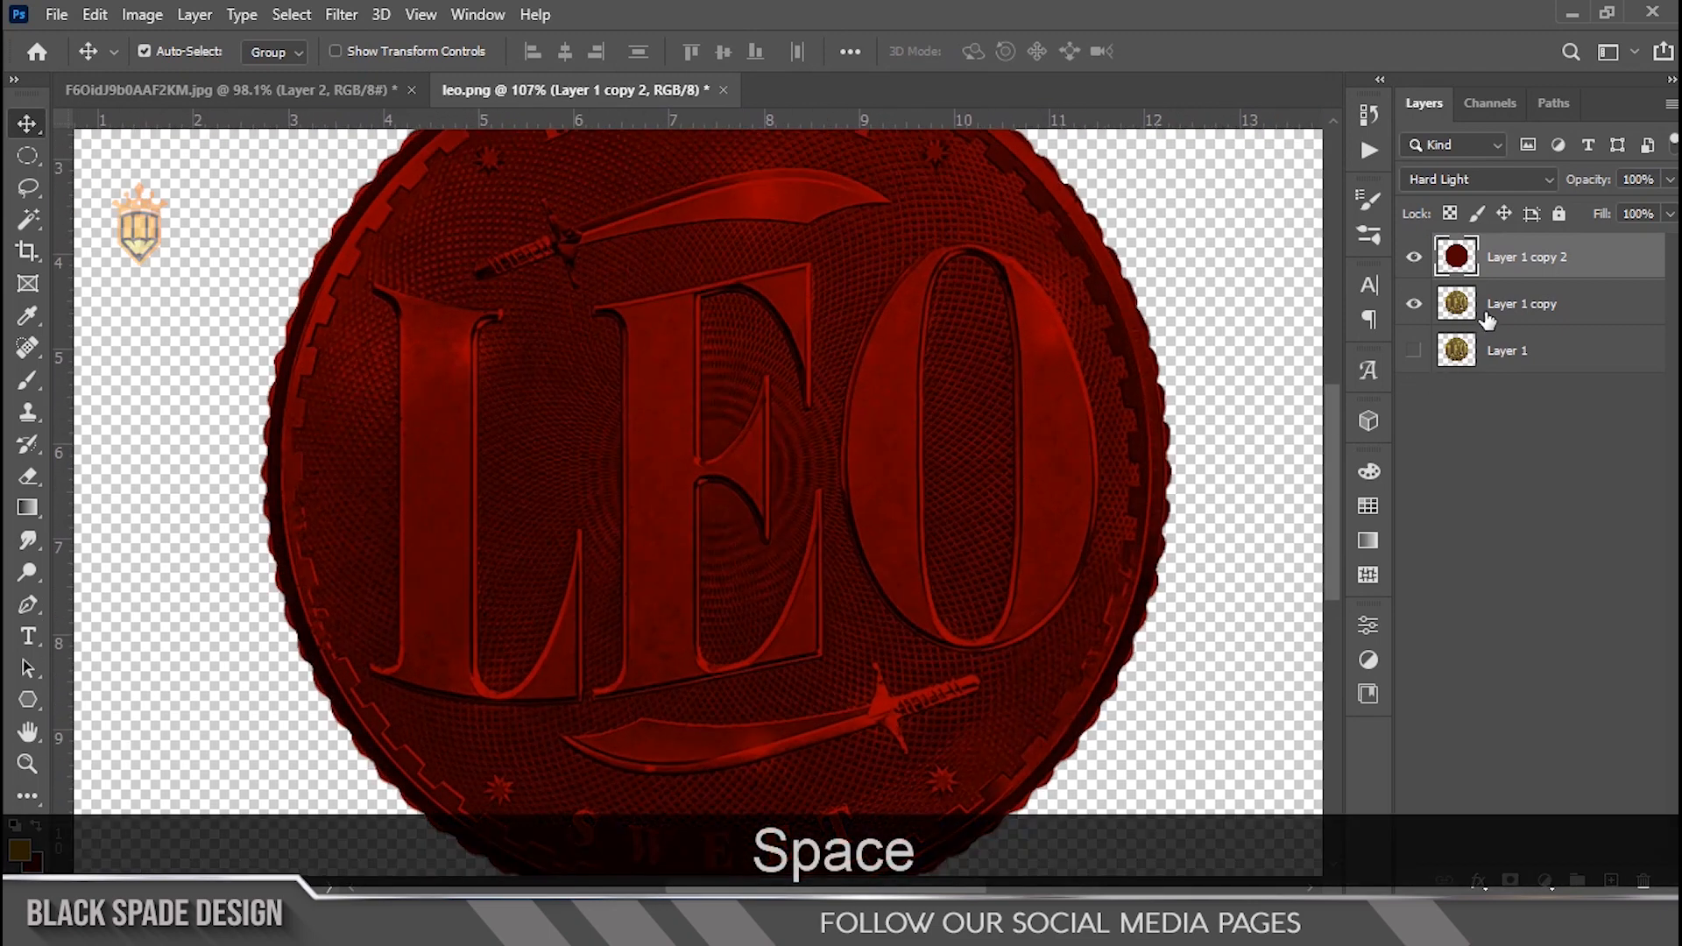
drag(1480, 315, 1472, 250)
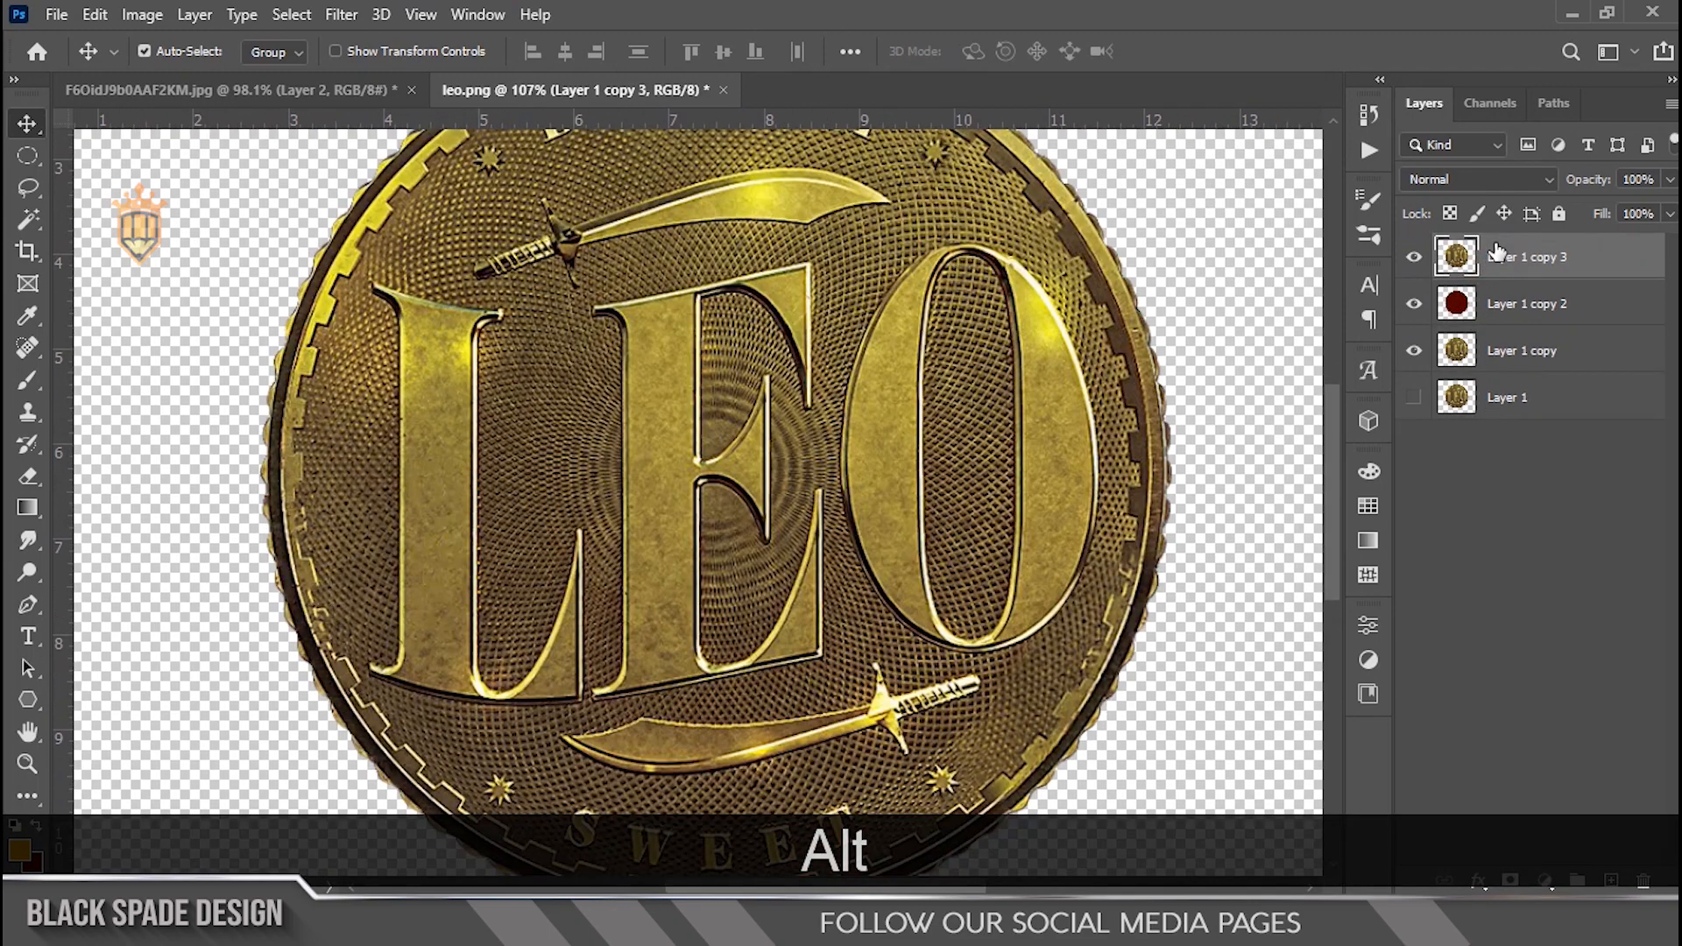
Step: Add a layer mask to the top gold copy and invert it so the gold layer is hidden
scroll(928, 411, down, 2)
key(space)
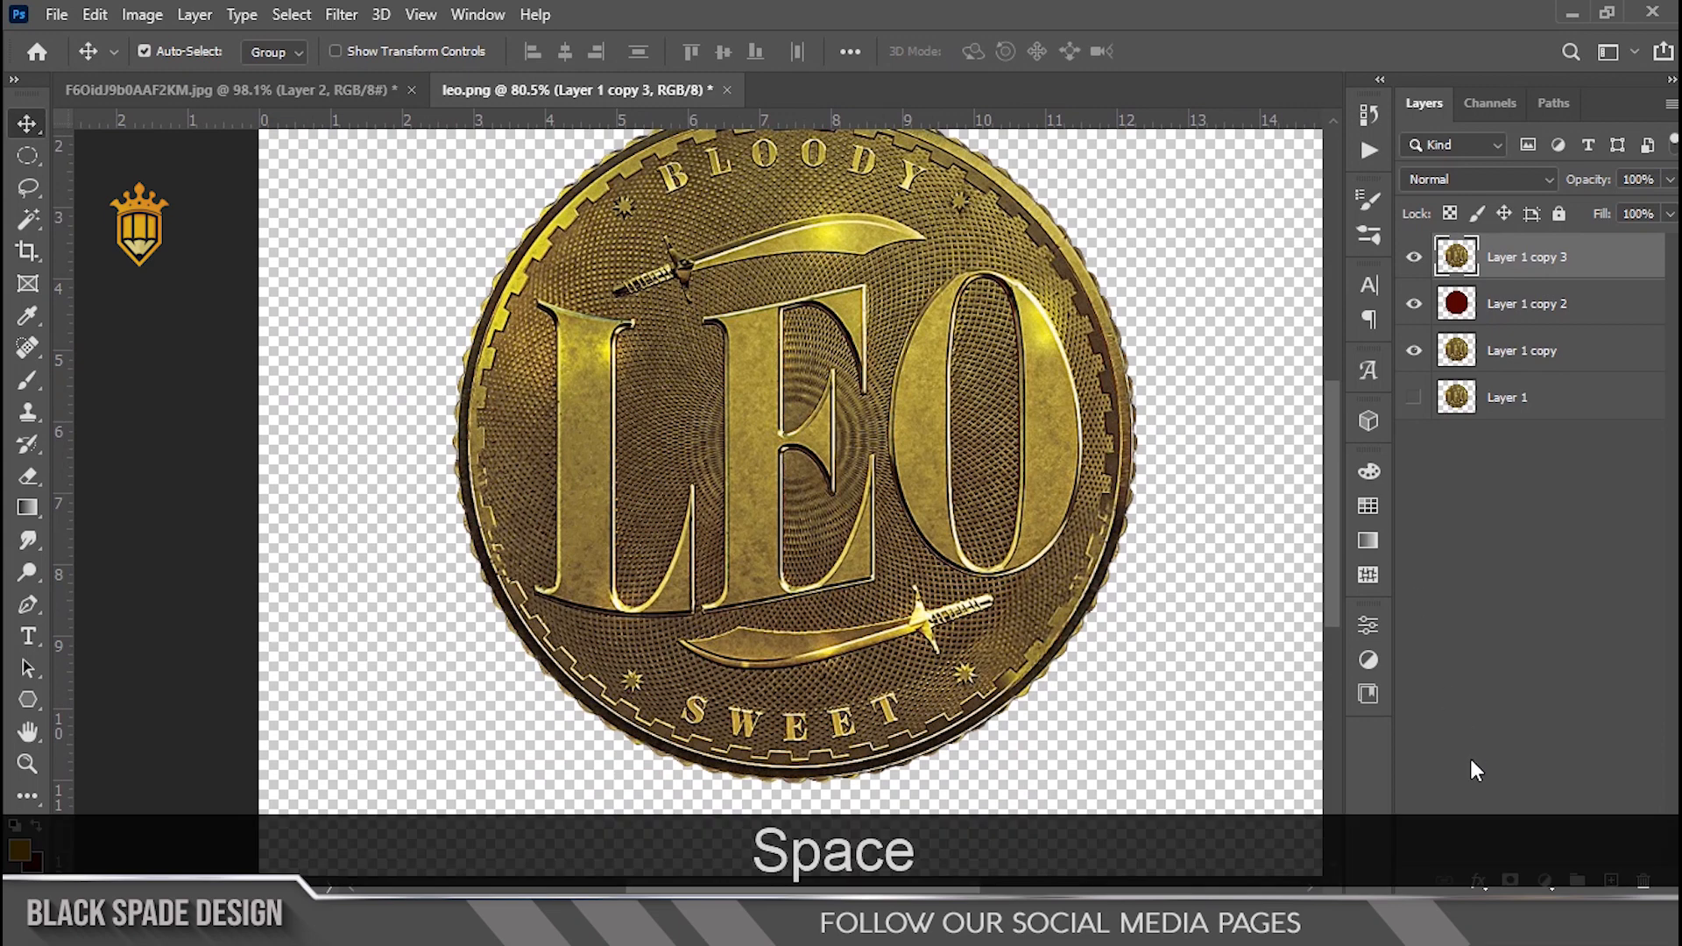
click(1508, 881)
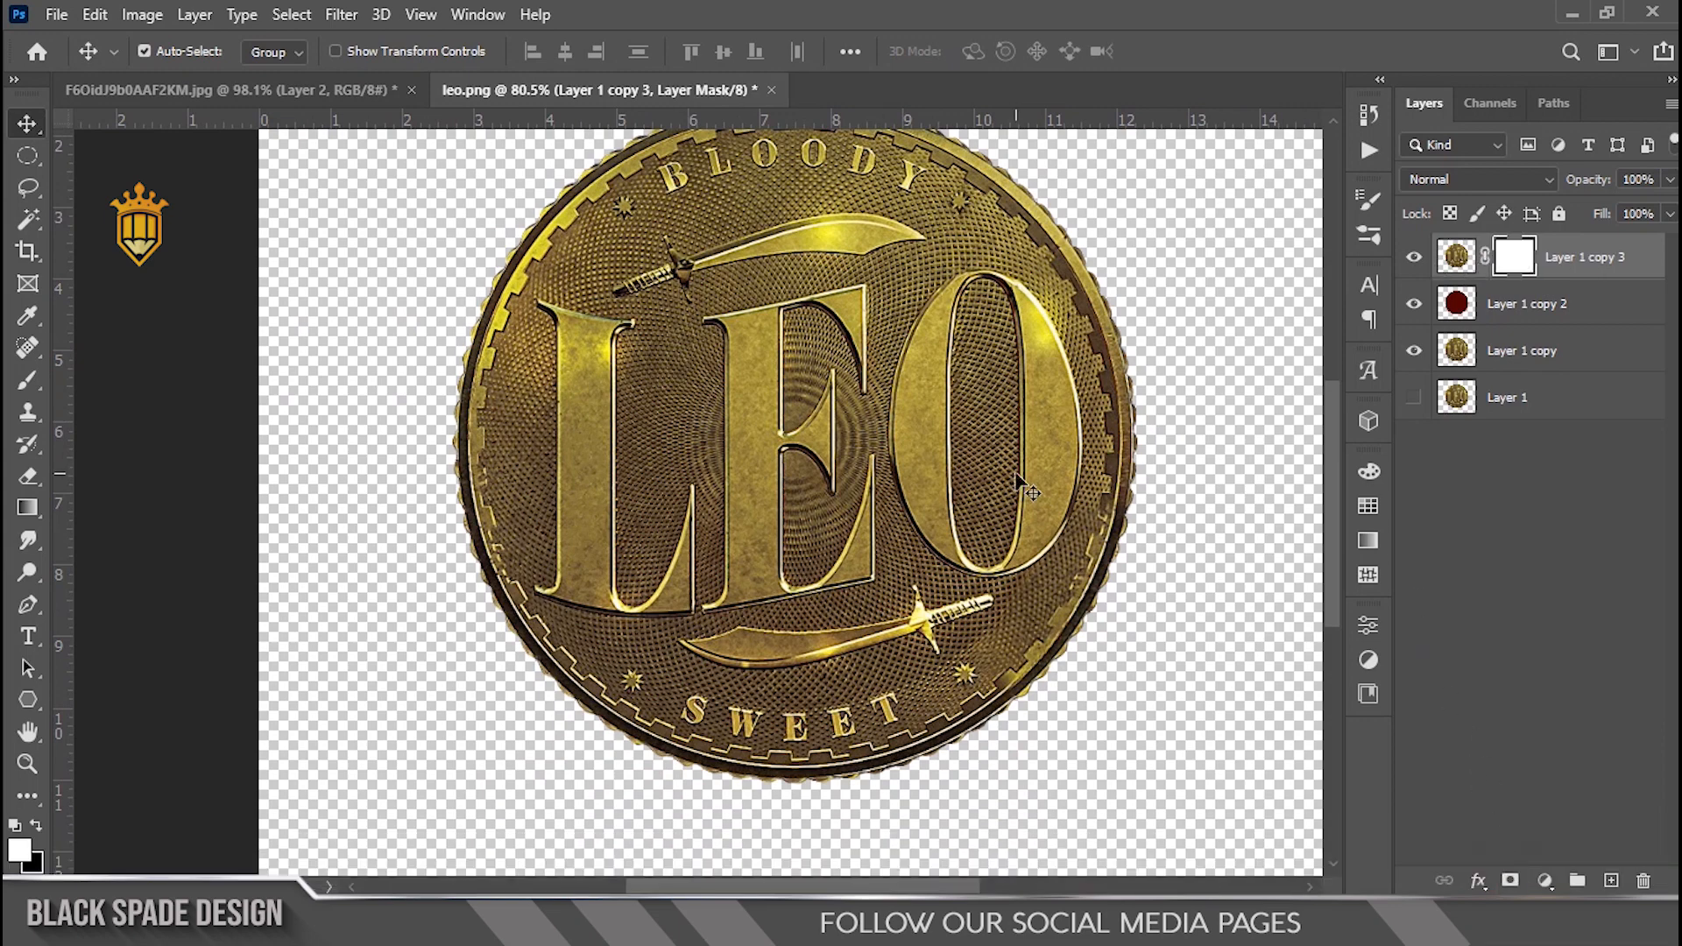
key(ctrl+i)
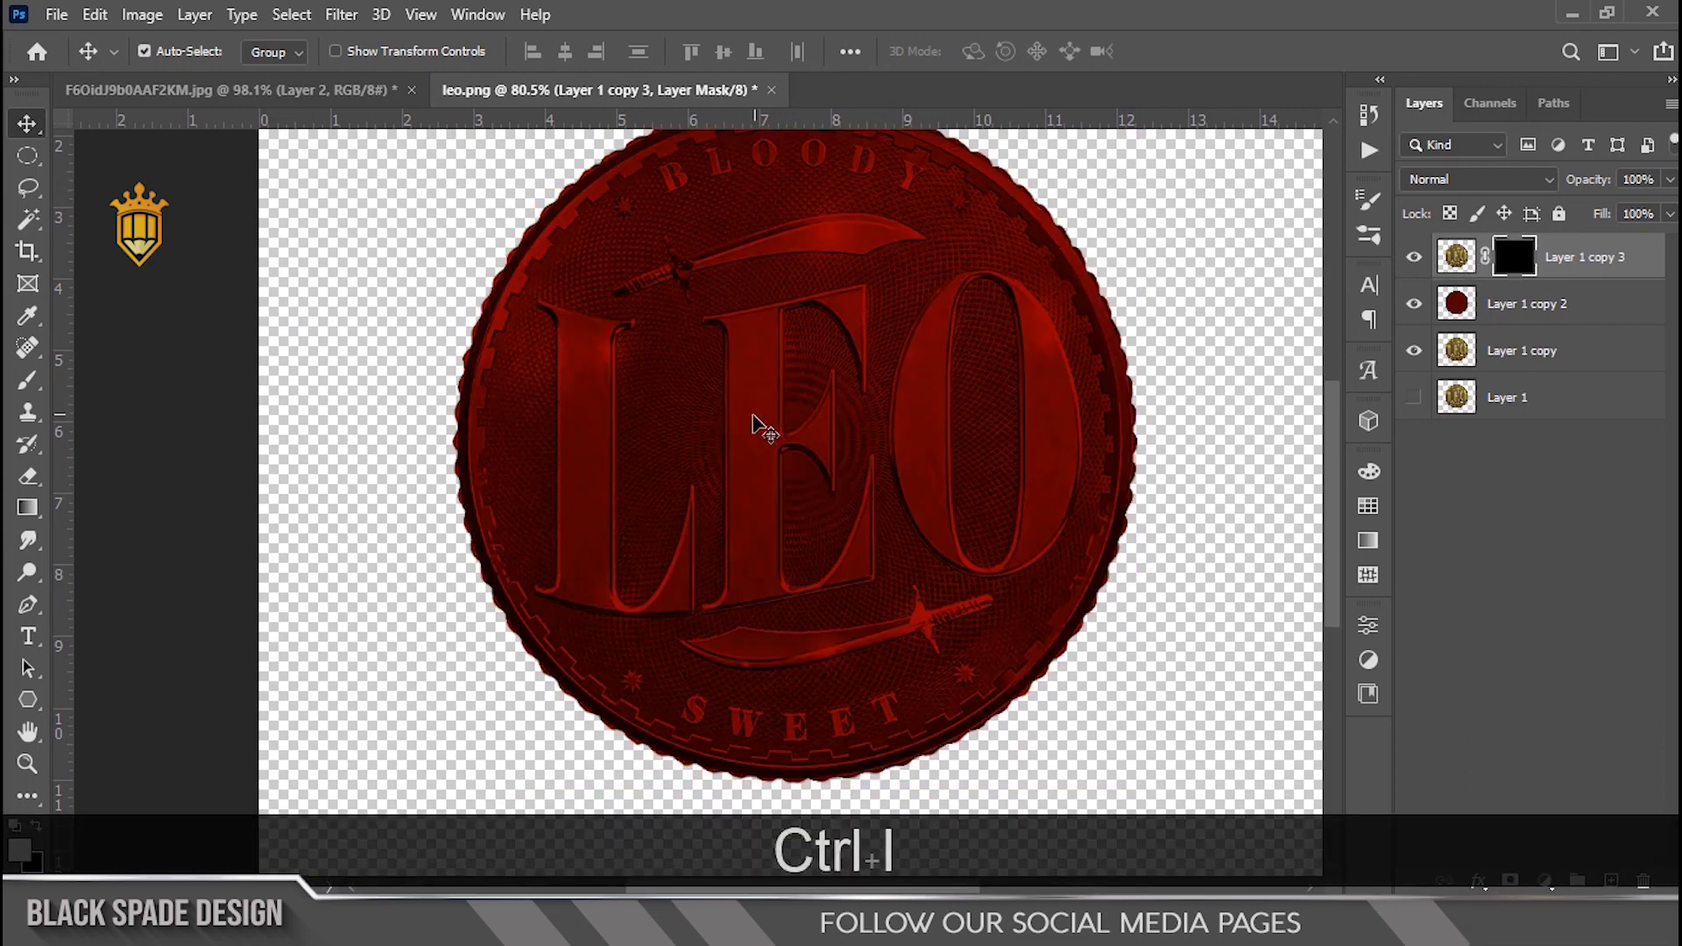
Step: With a small Brush on the mask, paint white along the inner edge of the L to reveal a gold highlight
scroll(753, 426, up, 4)
key(space)
drag(569, 445, 685, 484)
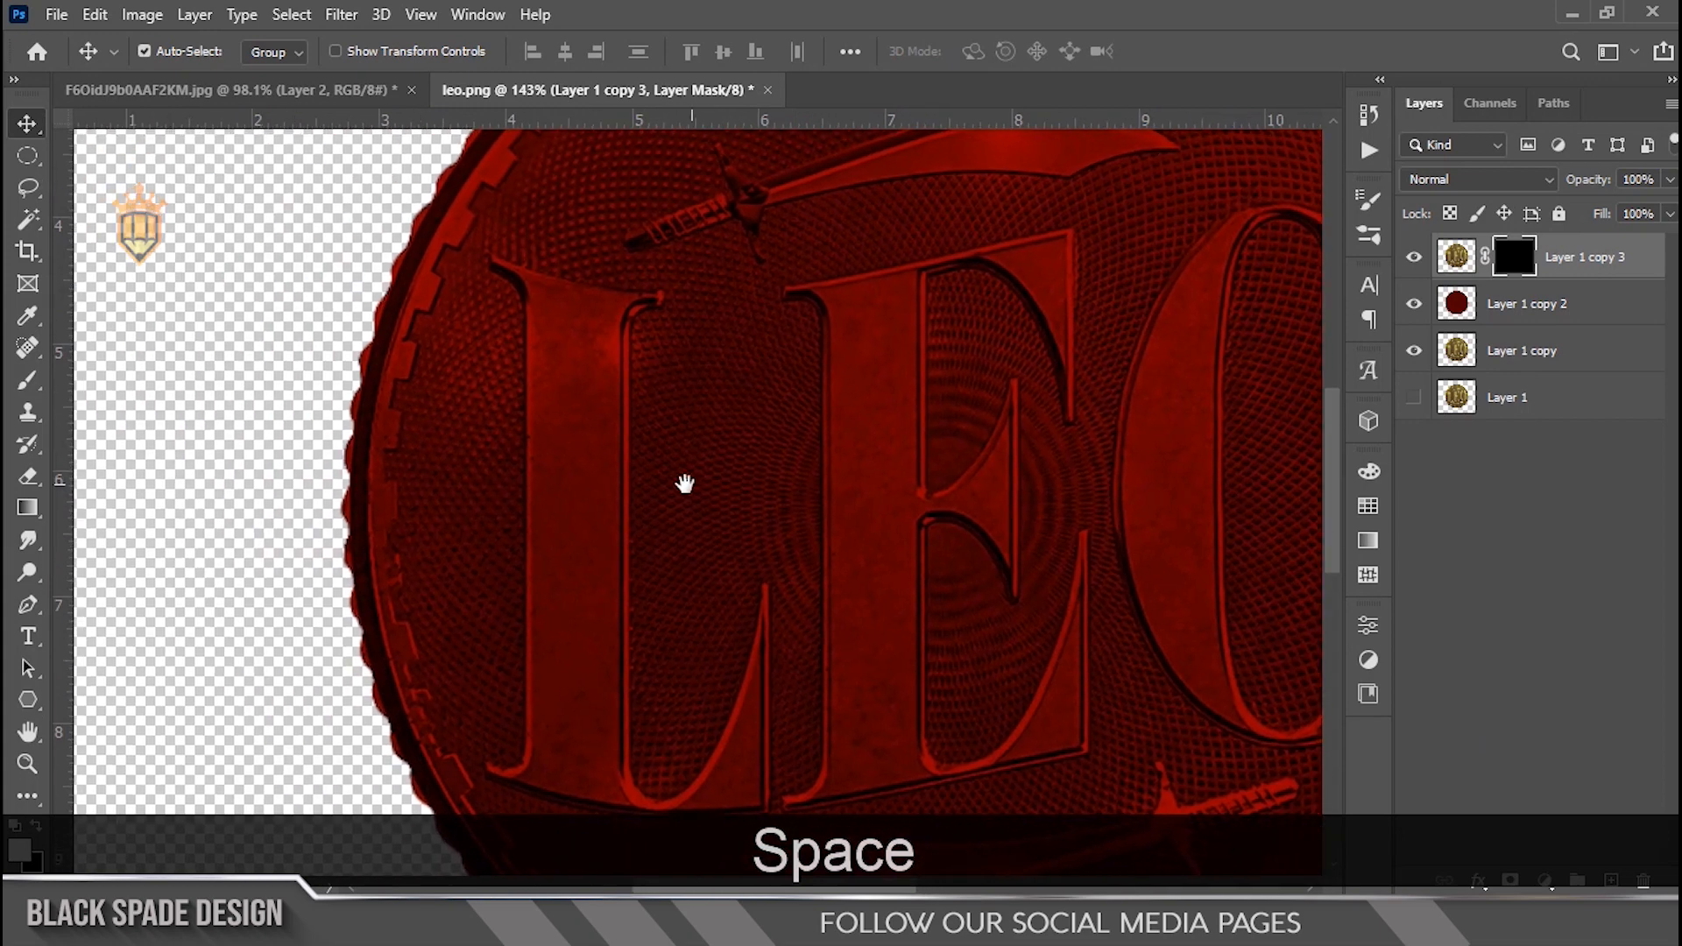
key(b)
scroll(700, 464, up, 1)
key(bracketleft)
key(bracketleft)
key(bracketleft)
key(bracketleft)
scroll(627, 396, up, 1)
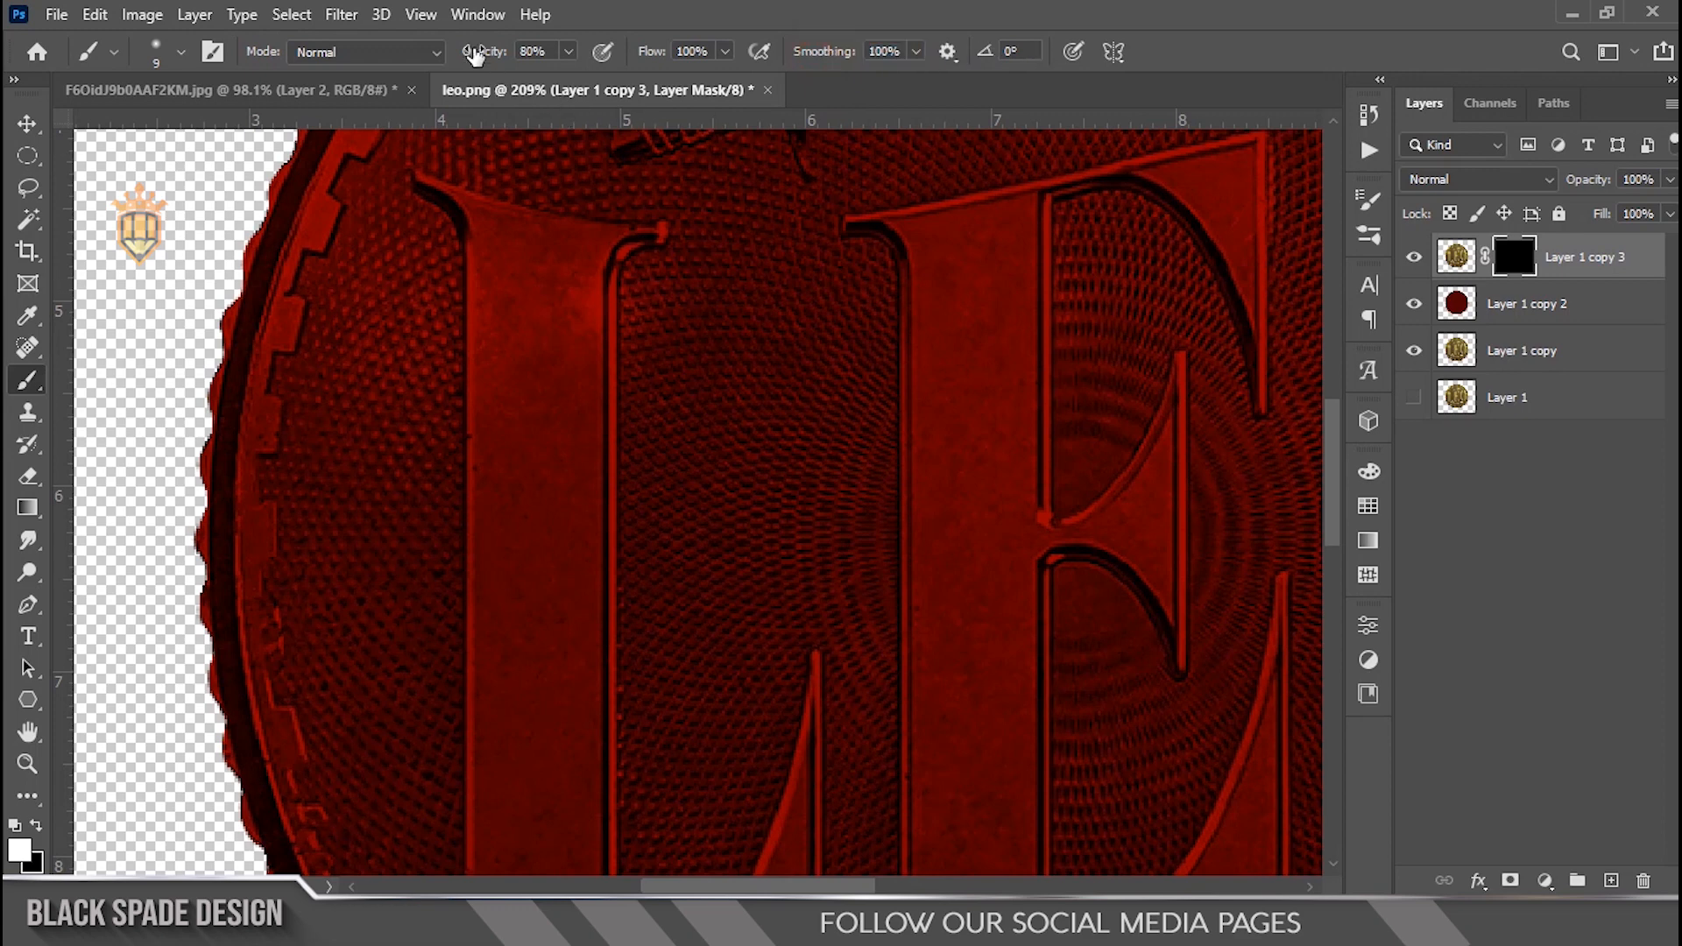
drag(680, 462, 751, 402)
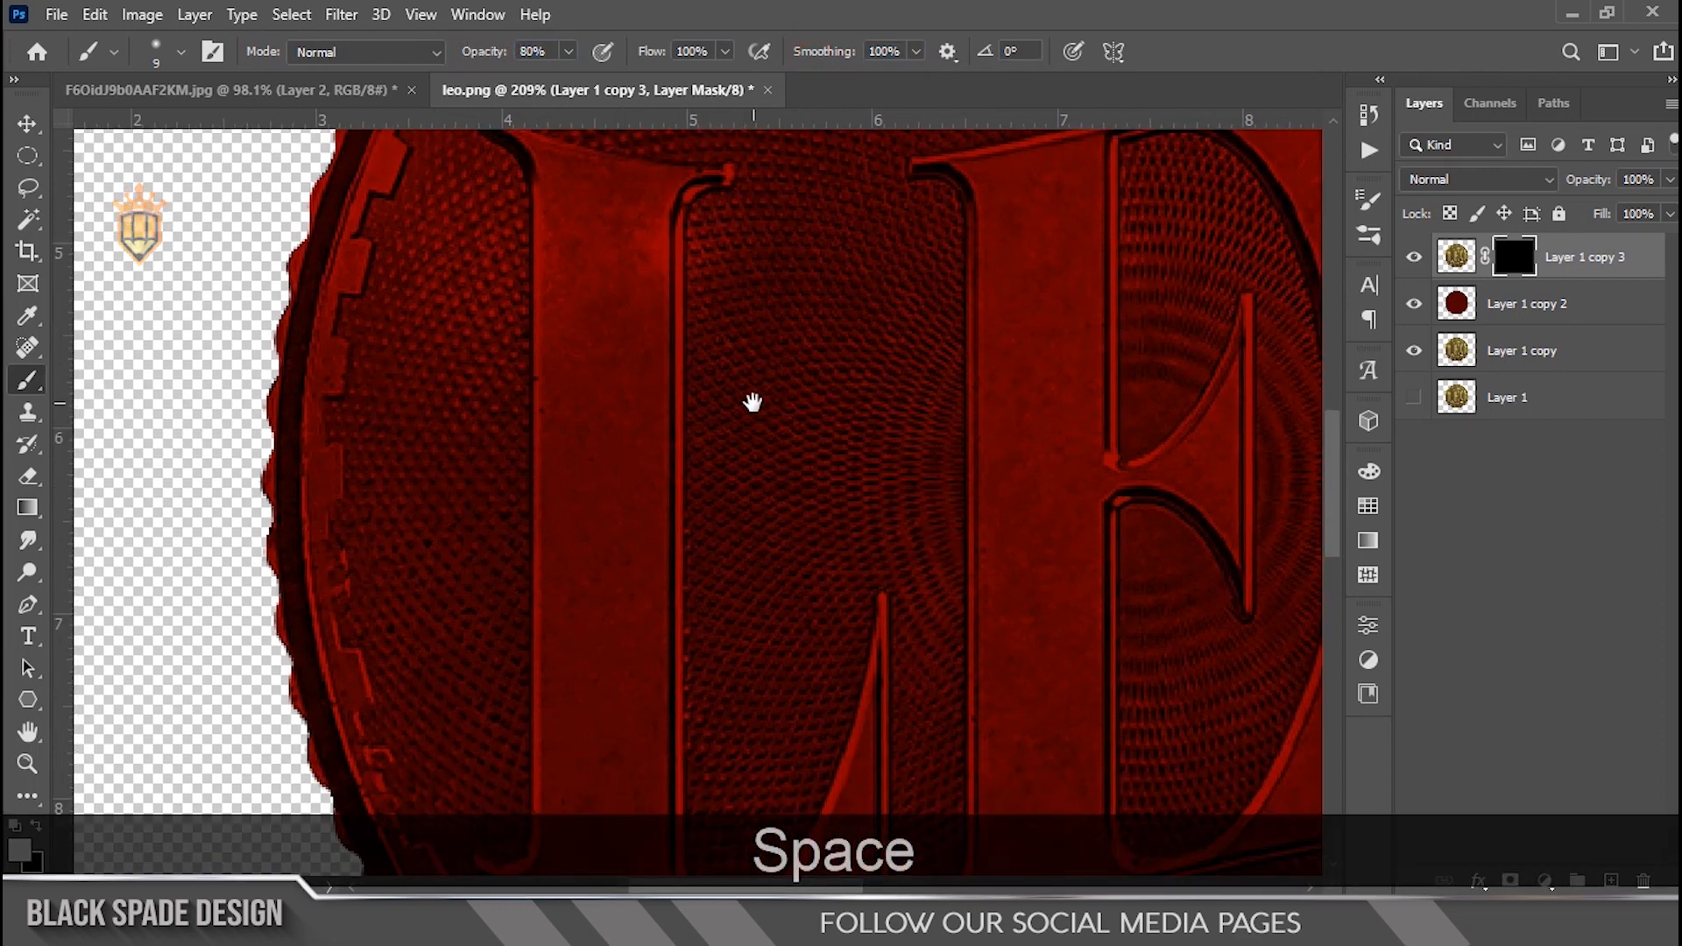
scroll(773, 379, down, 1)
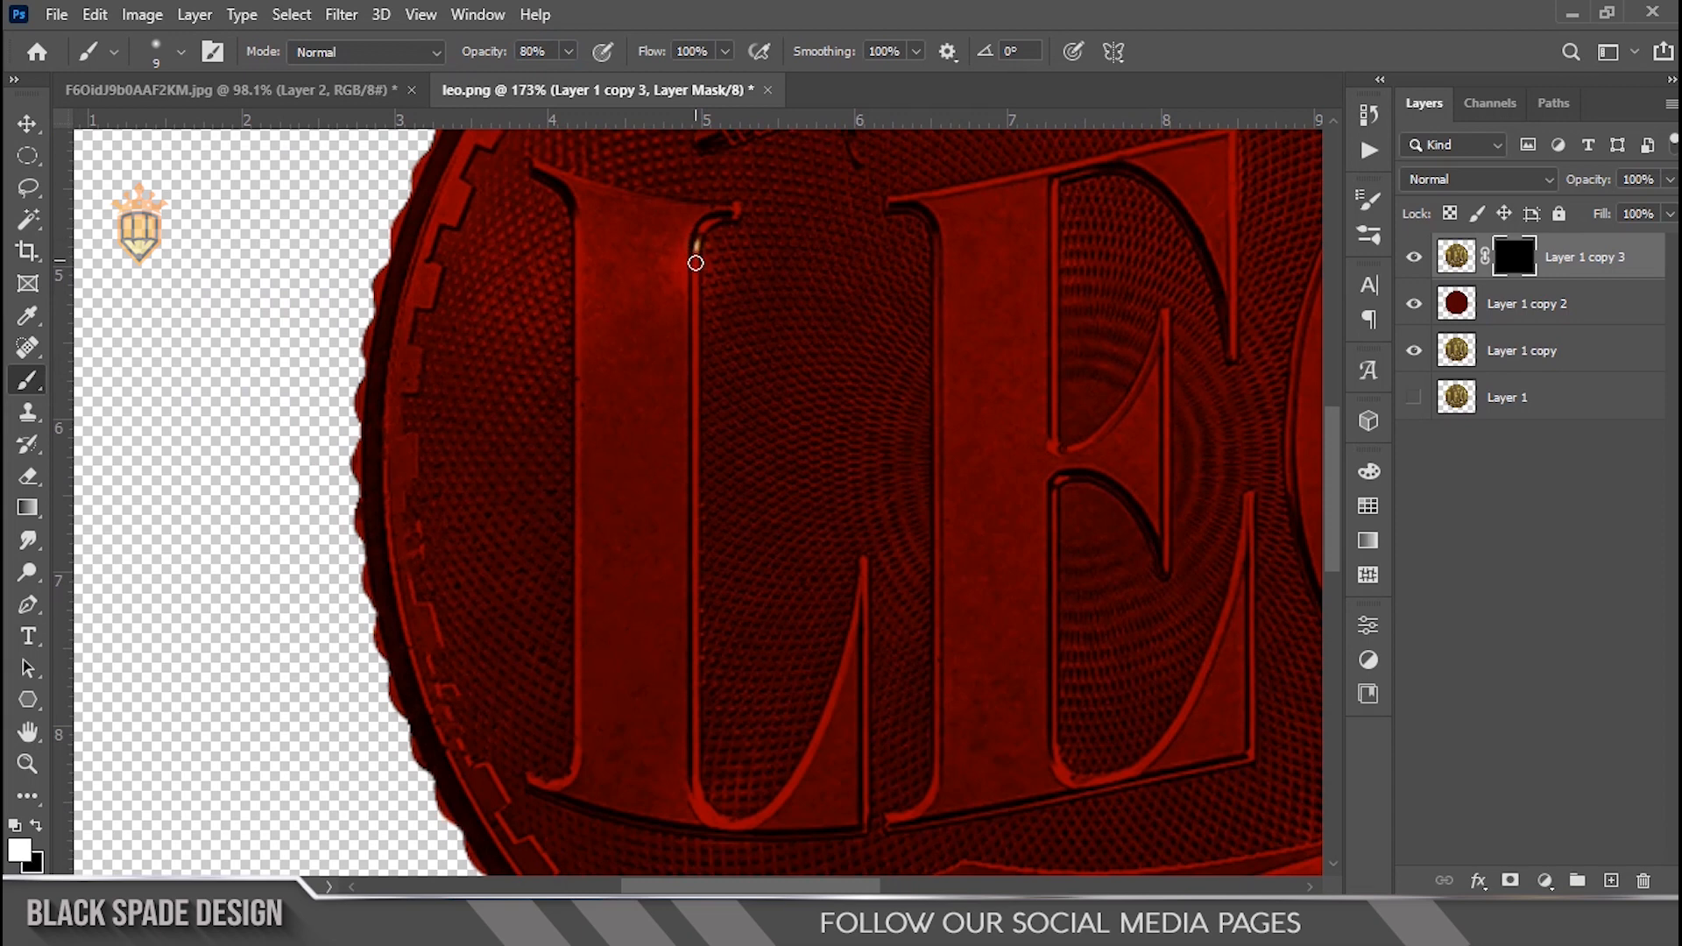
key(ctrl+z)
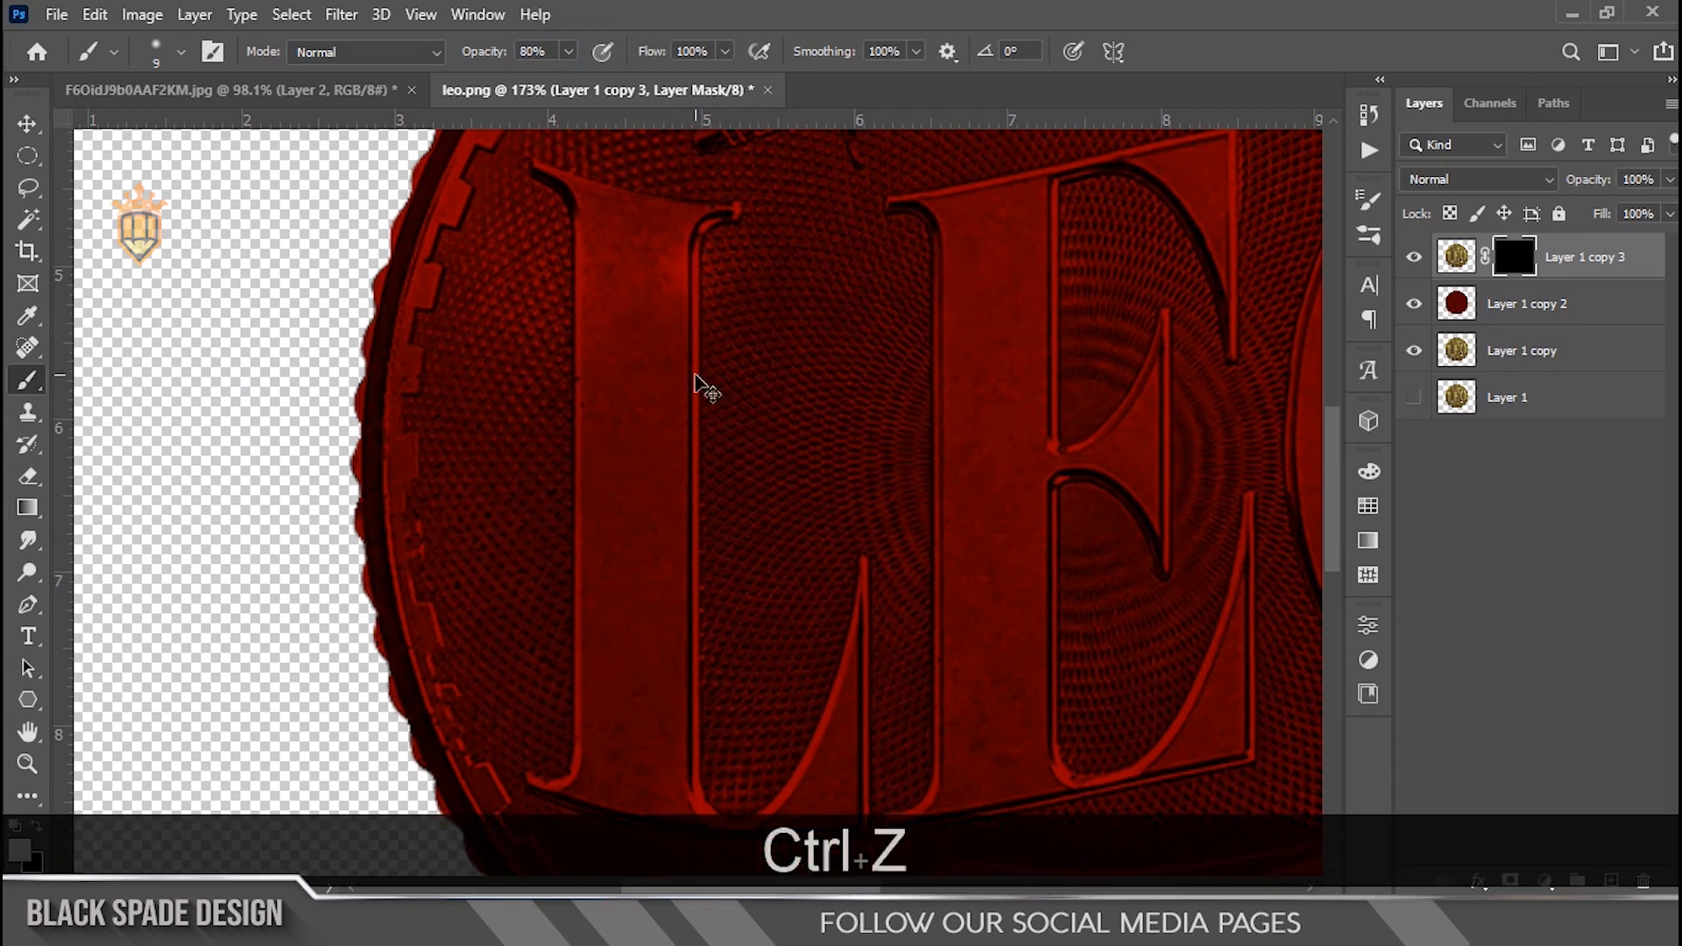
key(bracketleft)
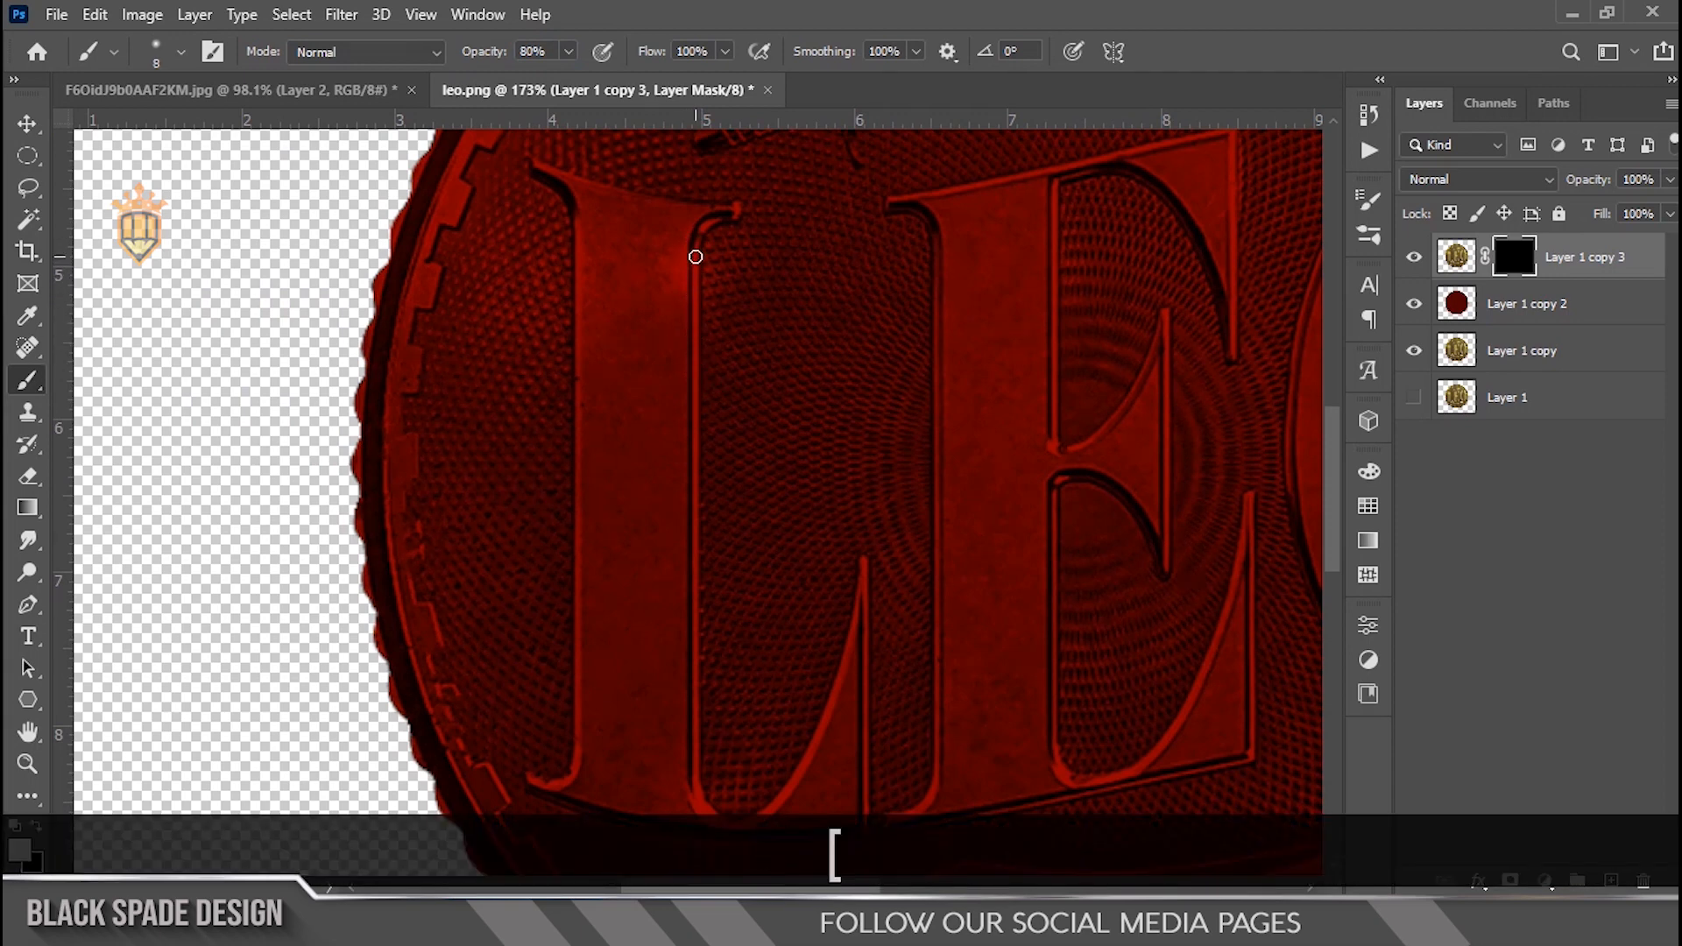
drag(694, 287, 694, 261)
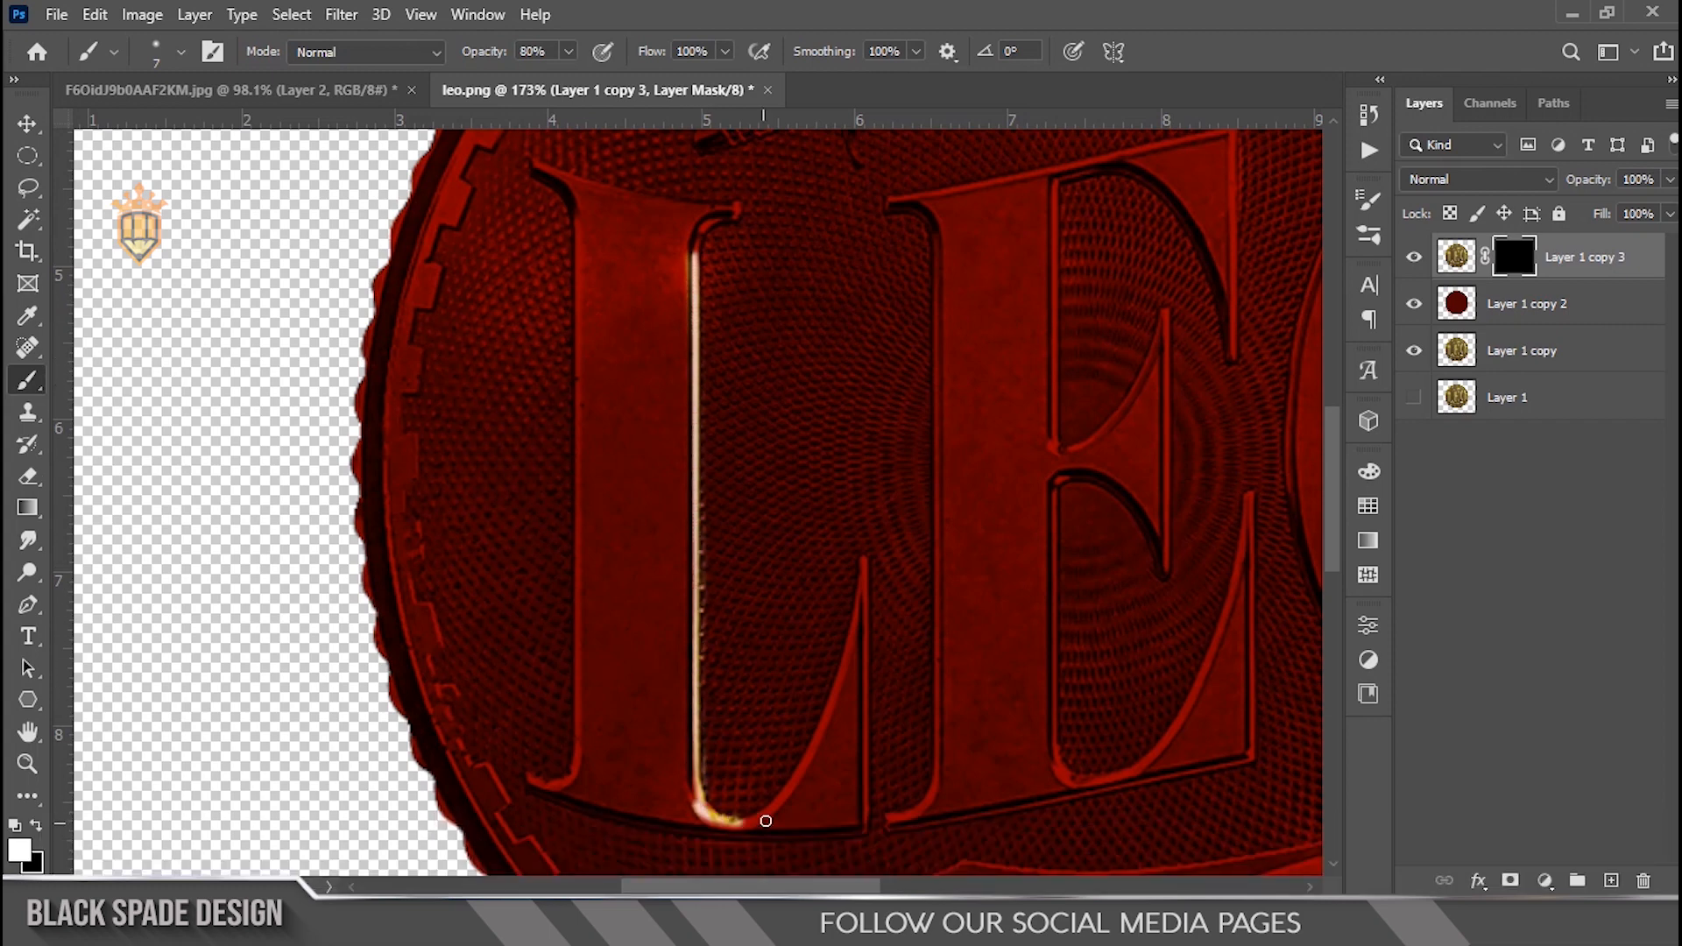
Step: Paint more gold highlights on the mask along the curved inner edge of the L's base and a neighbouring vertical edge
drag(869, 560, 868, 563)
scroll(869, 561, up, 4)
drag(873, 662, 879, 413)
key(bracketleft)
key(bracketleft)
drag(869, 333, 871, 665)
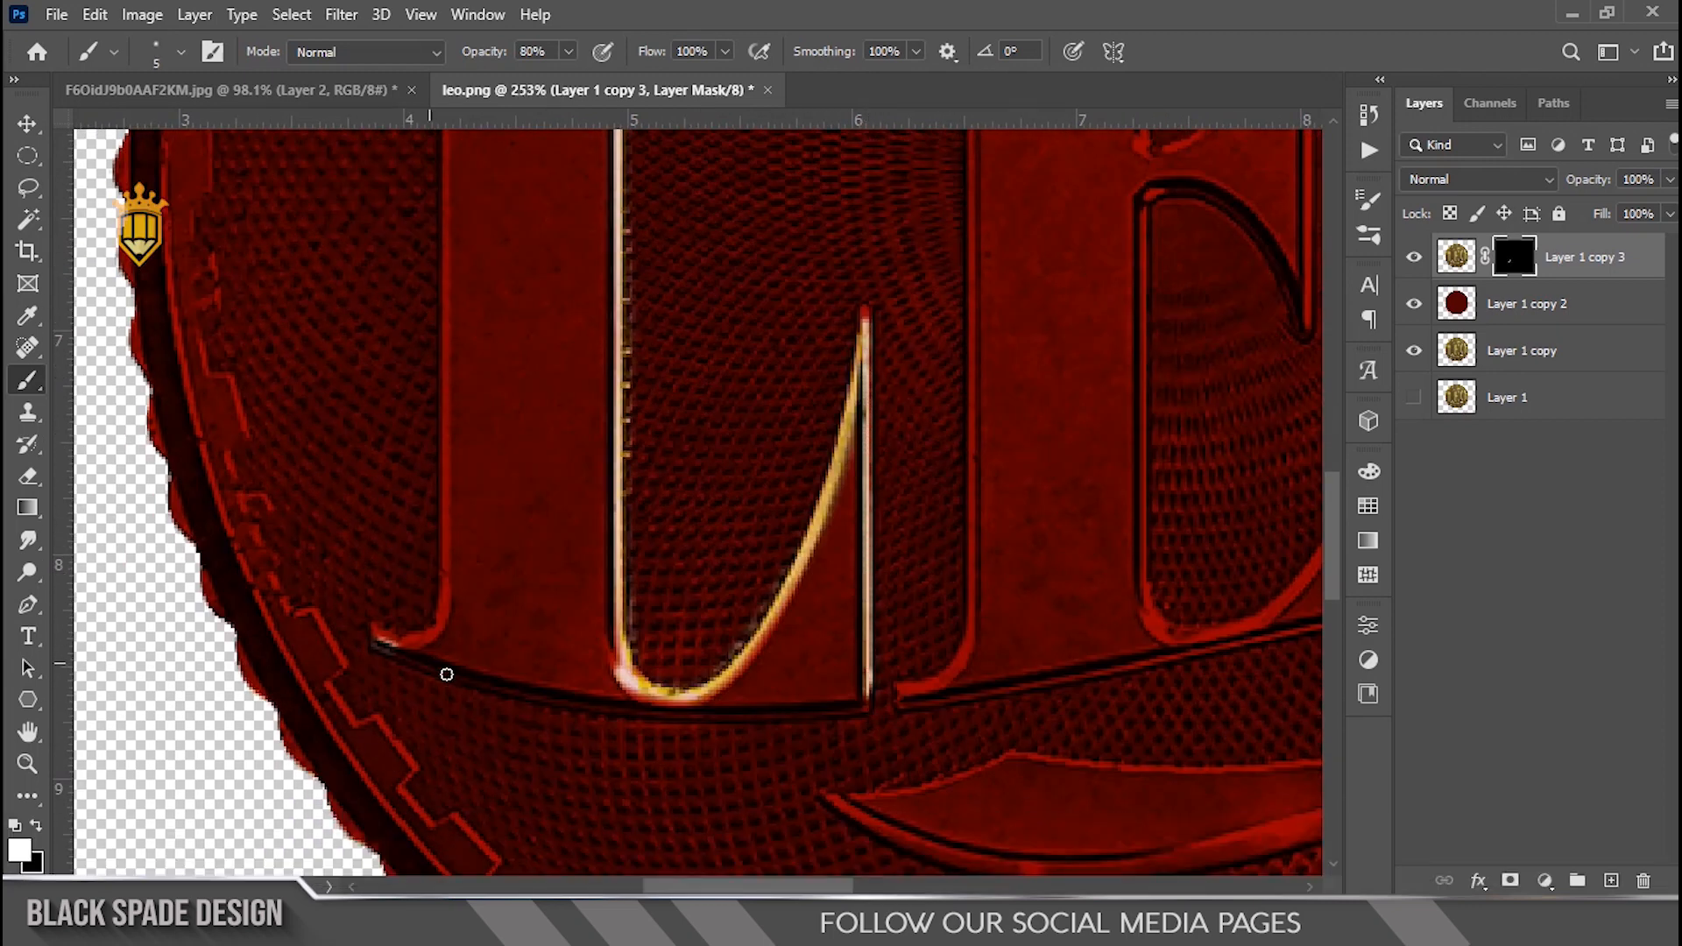
Step: Paint white on the mask along the L's outer left stem edge and its top serif to reveal gold highlights
scroll(431, 683, down, 6)
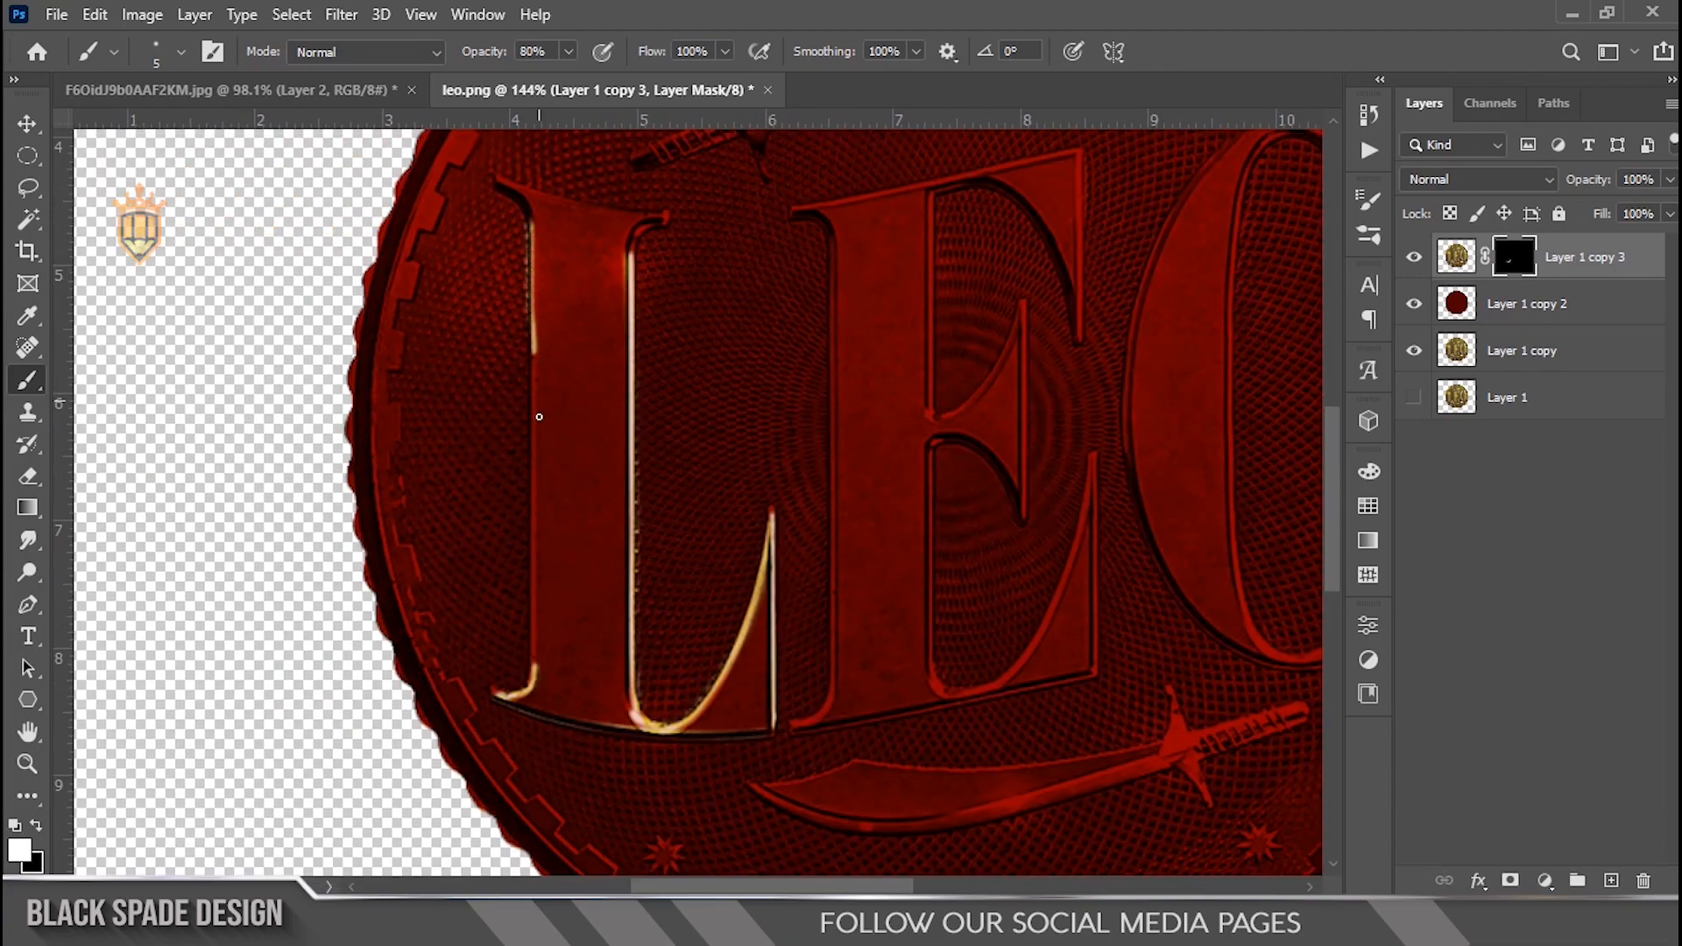
scroll(535, 375, up, 4)
key(x)
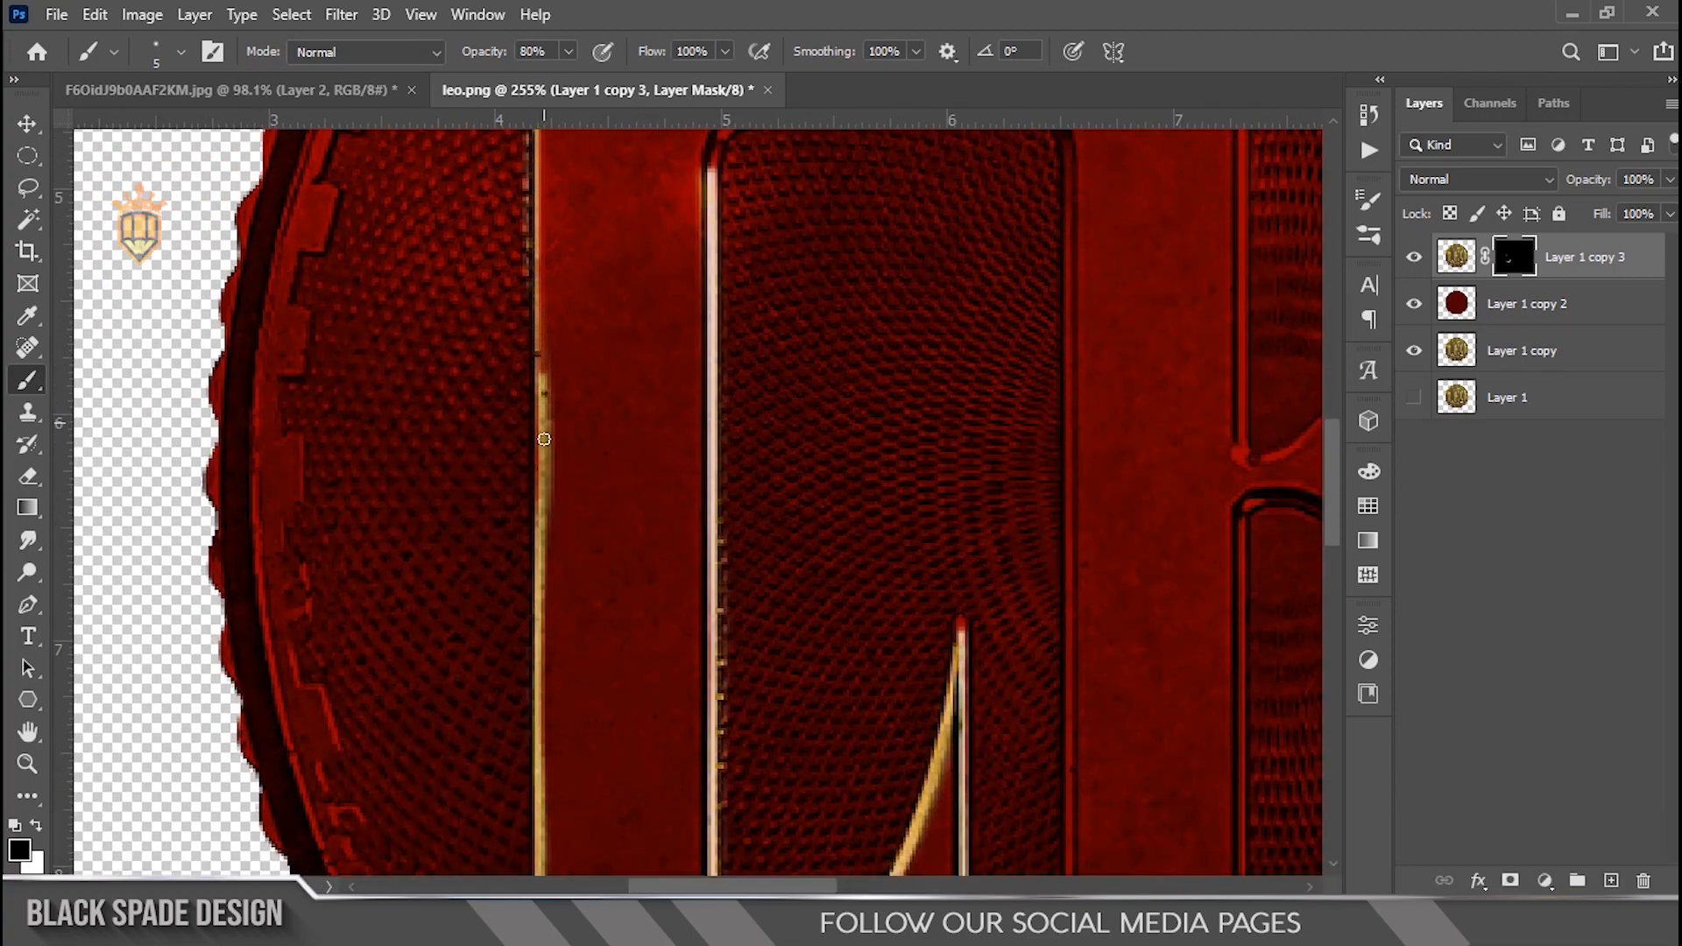
key(space)
drag(553, 622, 554, 674)
key(x)
drag(531, 398, 533, 623)
key(space)
drag(534, 623, 558, 778)
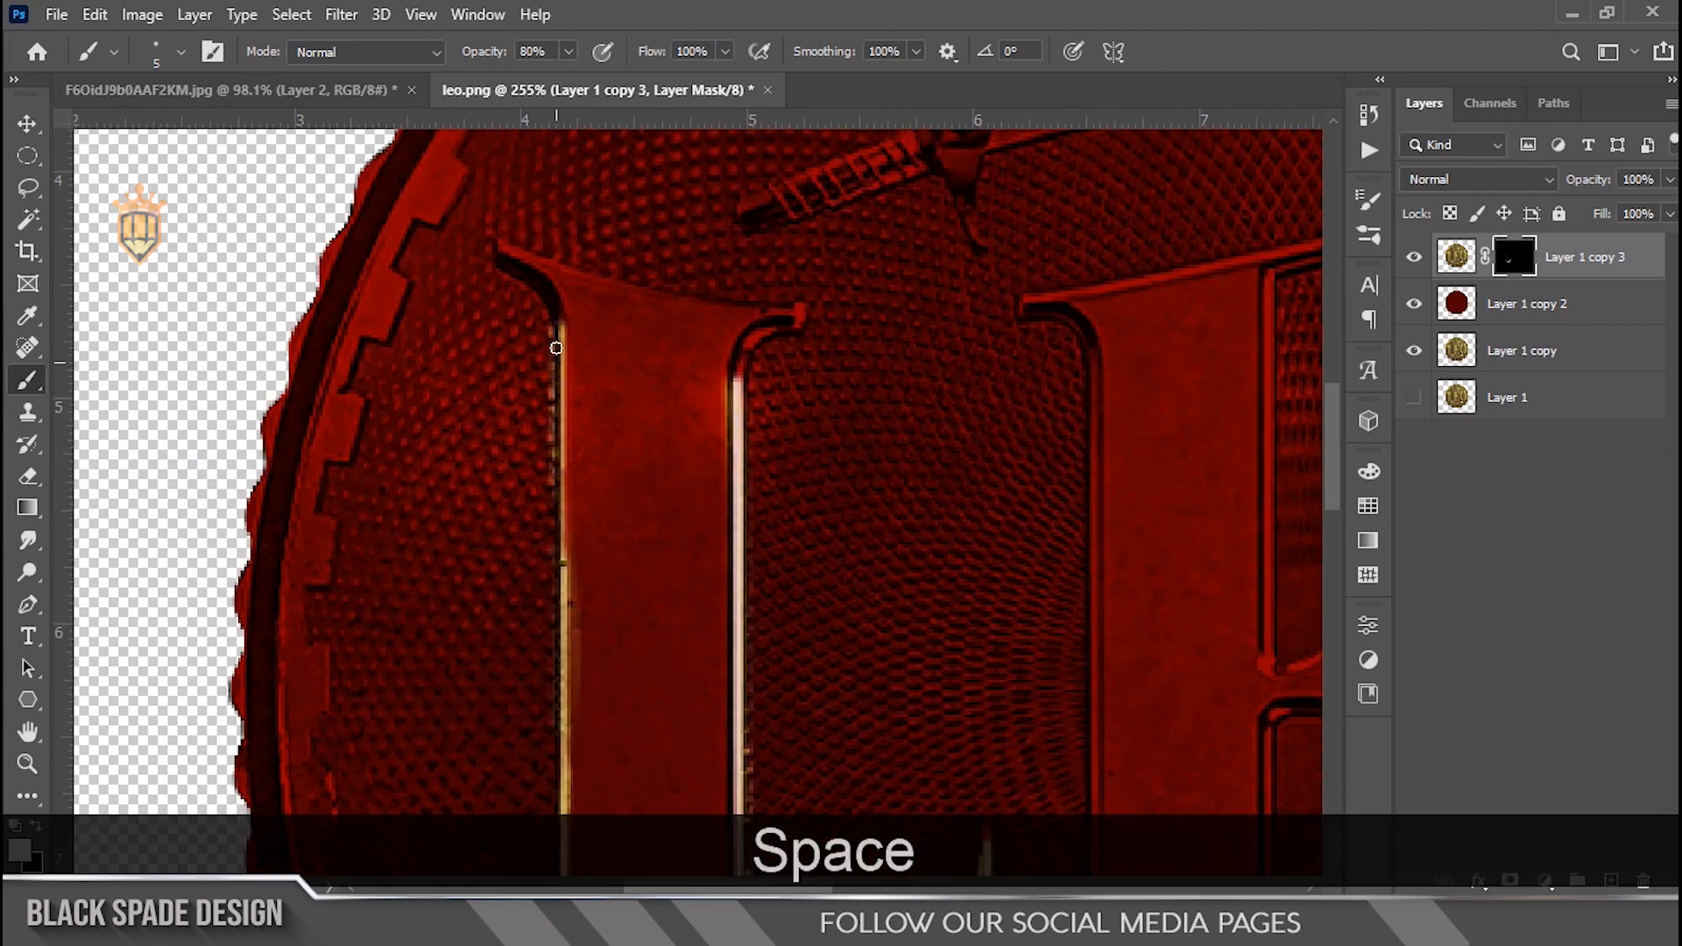
scroll(504, 256, up, 2)
key(x)
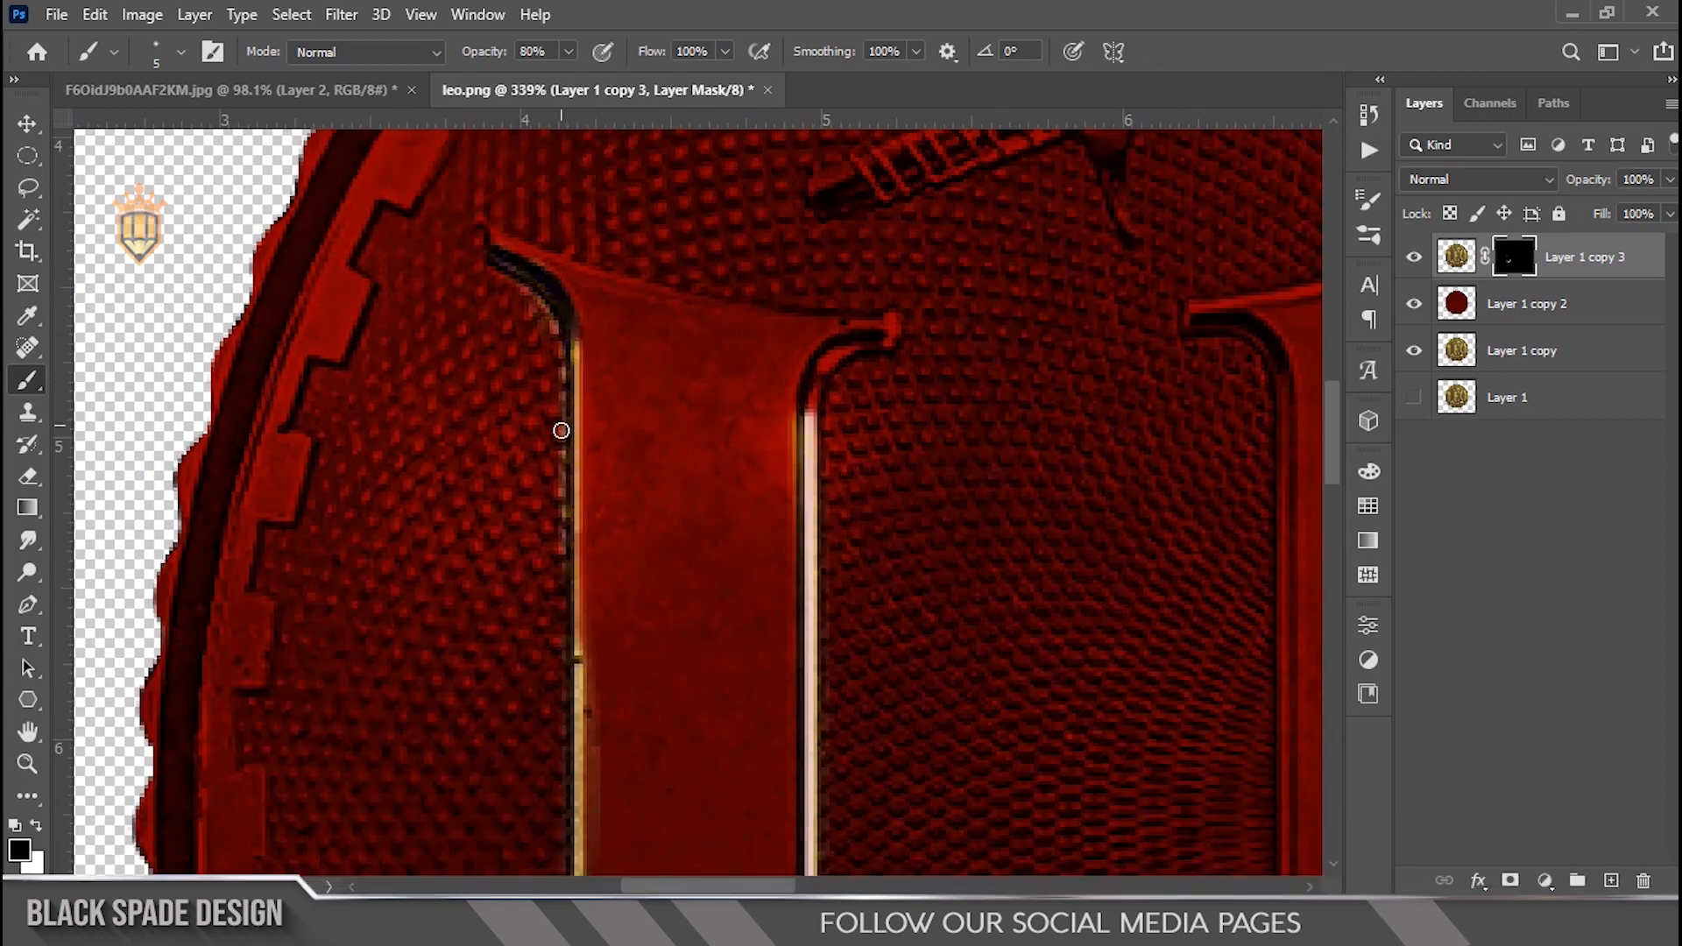
key(x)
mouse_move(495, 233)
mouse_down()
mouse_move(635, 297)
mouse_move(918, 327)
mouse_move(872, 339)
mouse_move(804, 422)
mouse_up()
Step: Reveal a gold highlight along the lower edge of the L's base on the mask
scroll(799, 482, down, 7)
key(space)
drag(819, 714, 785, 342)
scroll(833, 663, up, 6)
key(x)
mouse_move(858, 662)
mouse_down()
mouse_move(753, 651)
mouse_move(946, 662)
mouse_up()
key(x)
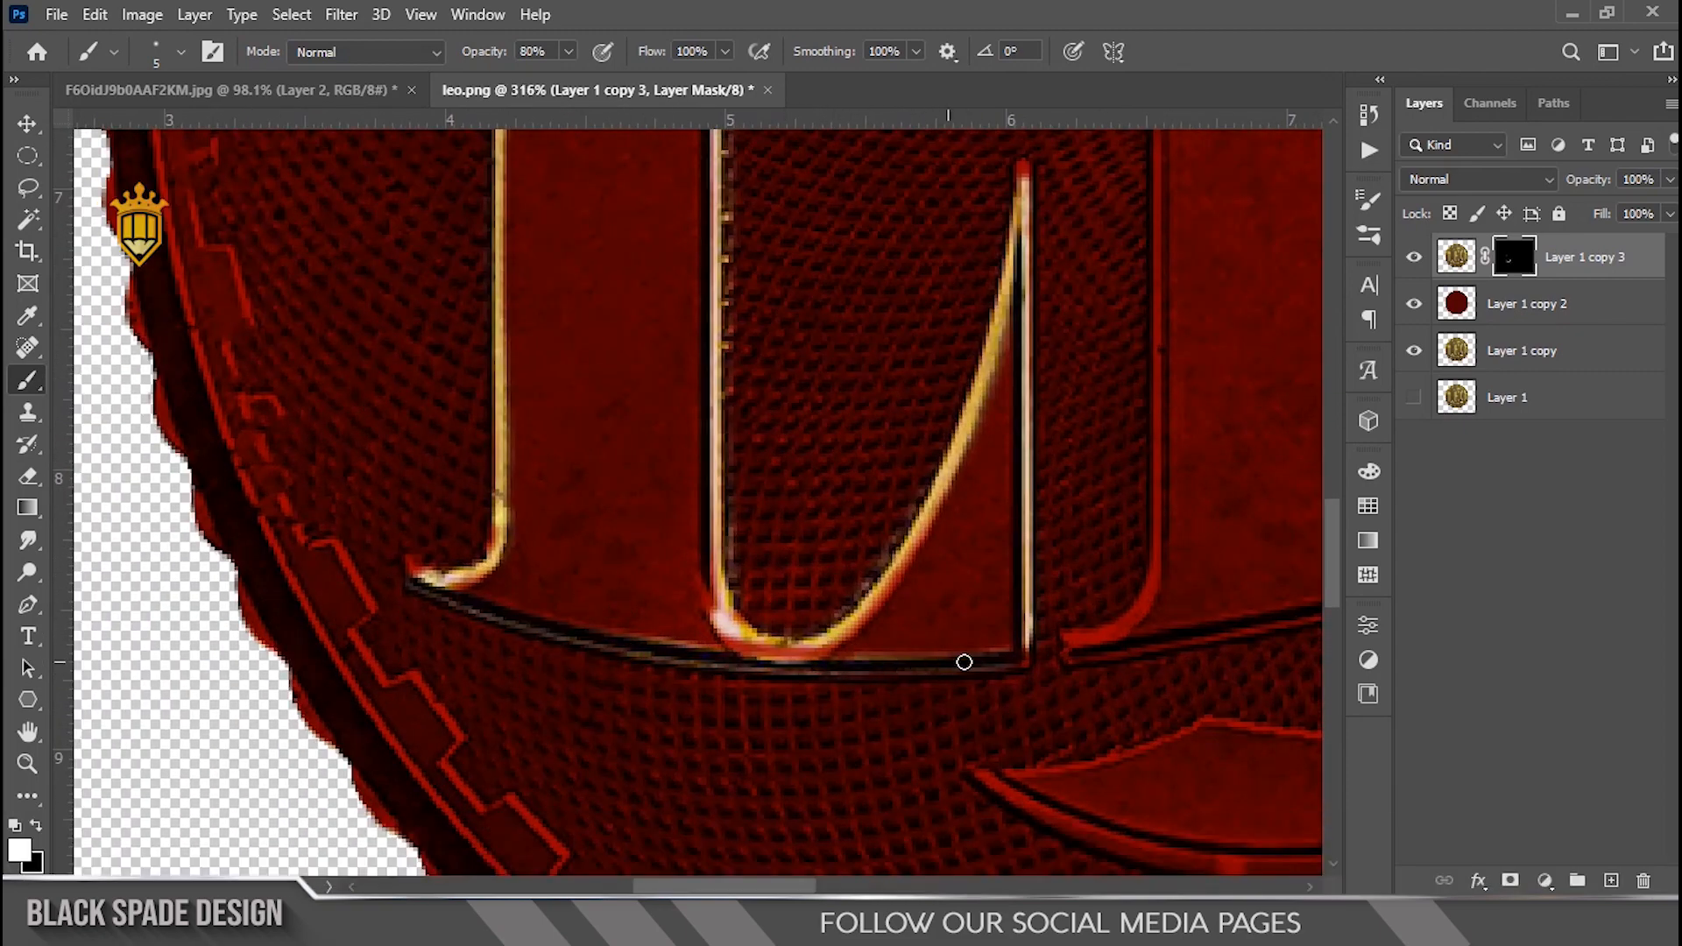
Step: Paint gold highlights along the E's top edge and, with a smaller brush, its right serif and top-left tip
scroll(1025, 217, down, 7)
key(space)
mouse_move(1021, 175)
mouse_down()
mouse_move(889, 357)
mouse_move(683, 432)
mouse_up()
scroll(731, 320, up, 7)
drag(597, 368, 1273, 234)
key(space)
drag(1189, 367, 1039, 383)
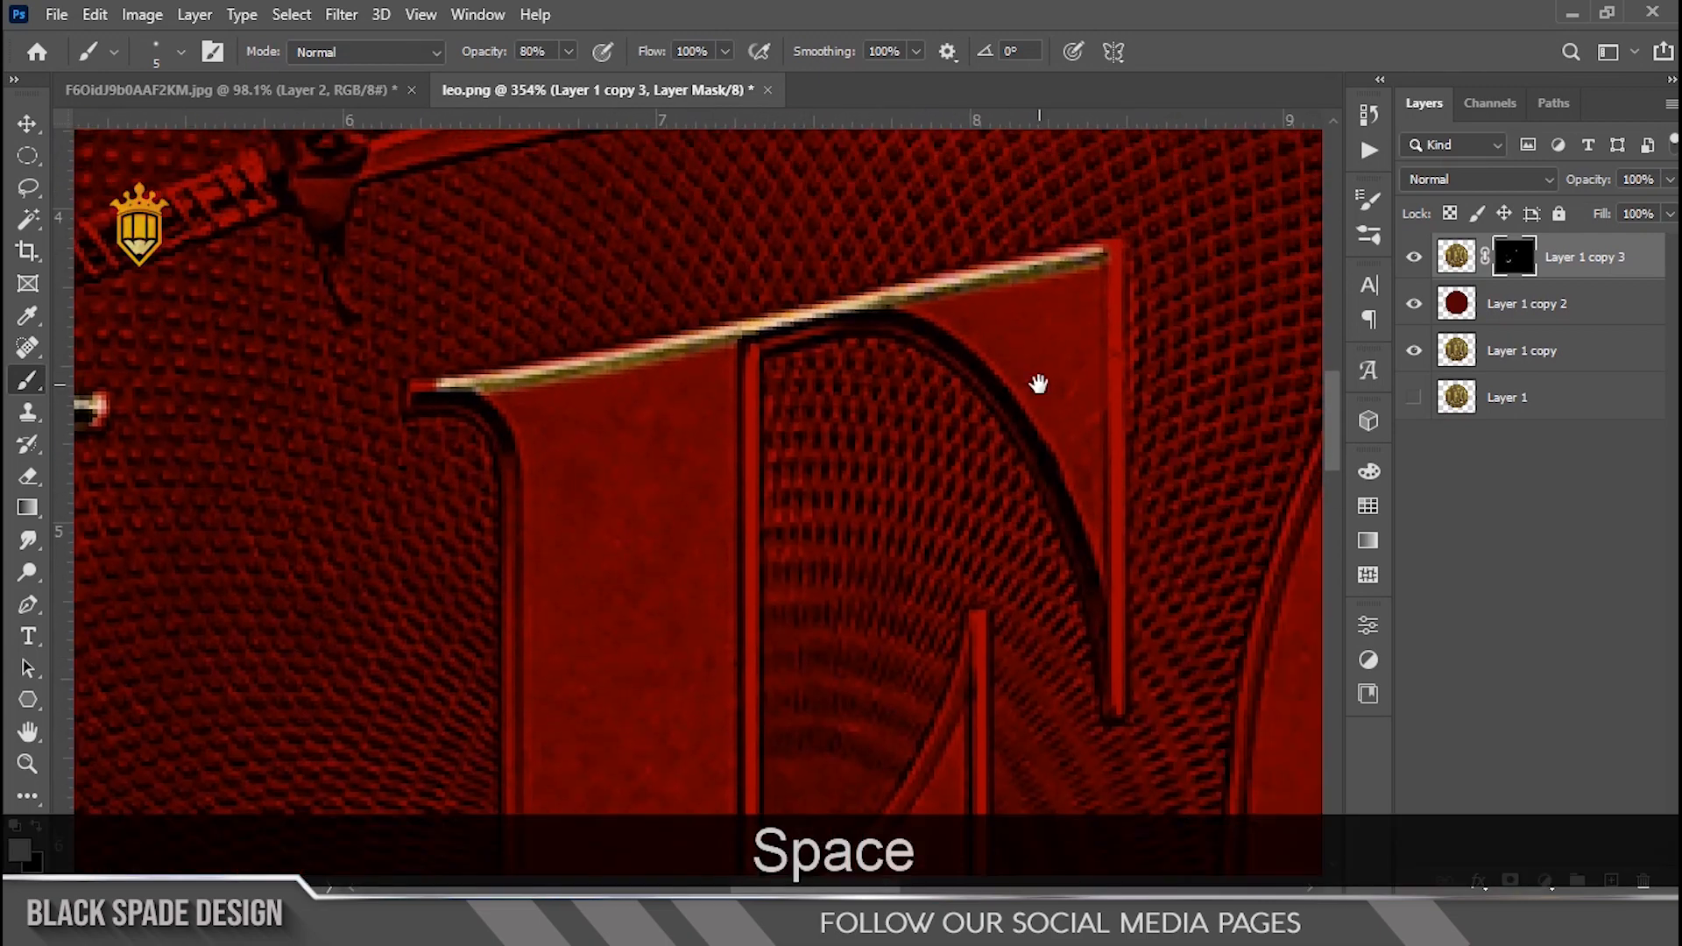
scroll(1042, 383, up, 1)
key(bracketleft)
mouse_move(1127, 233)
mouse_down()
mouse_move(1139, 584)
mouse_move(1126, 801)
mouse_up()
key(x)
key(x)
drag(353, 388, 385, 385)
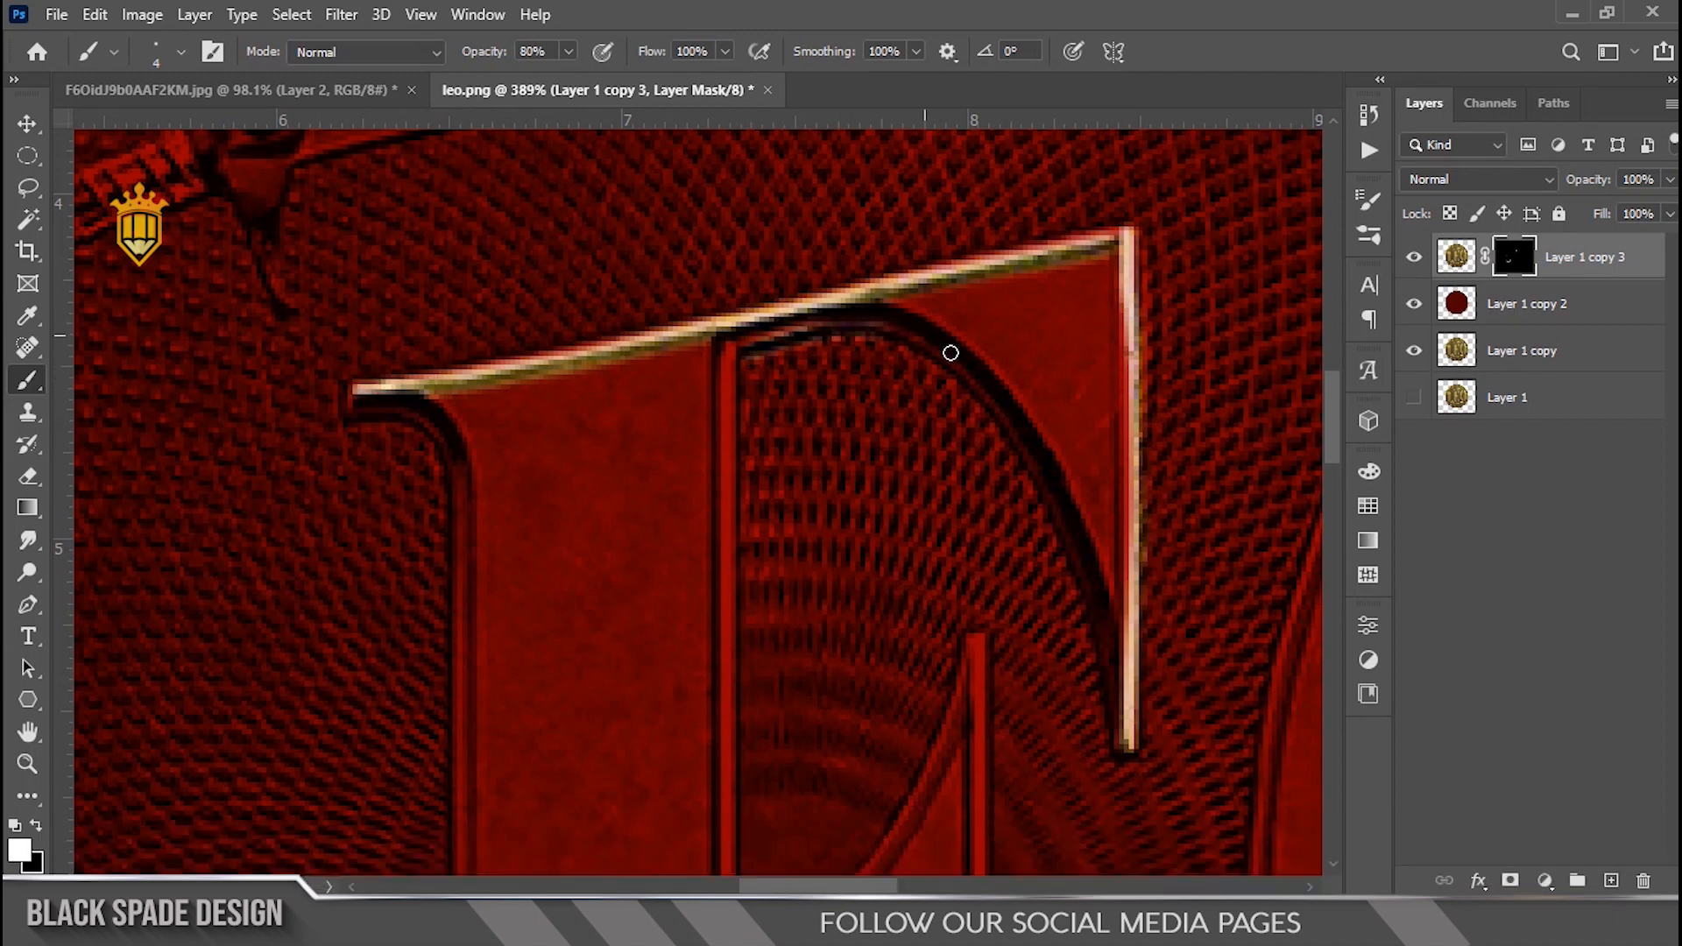
Step: Reveal gold highlights along the E's inner vertical edges, middle arm tip and lower right corner
scroll(1102, 593, down, 2)
key(space)
drag(1101, 593, 1080, 407)
drag(847, 255, 845, 448)
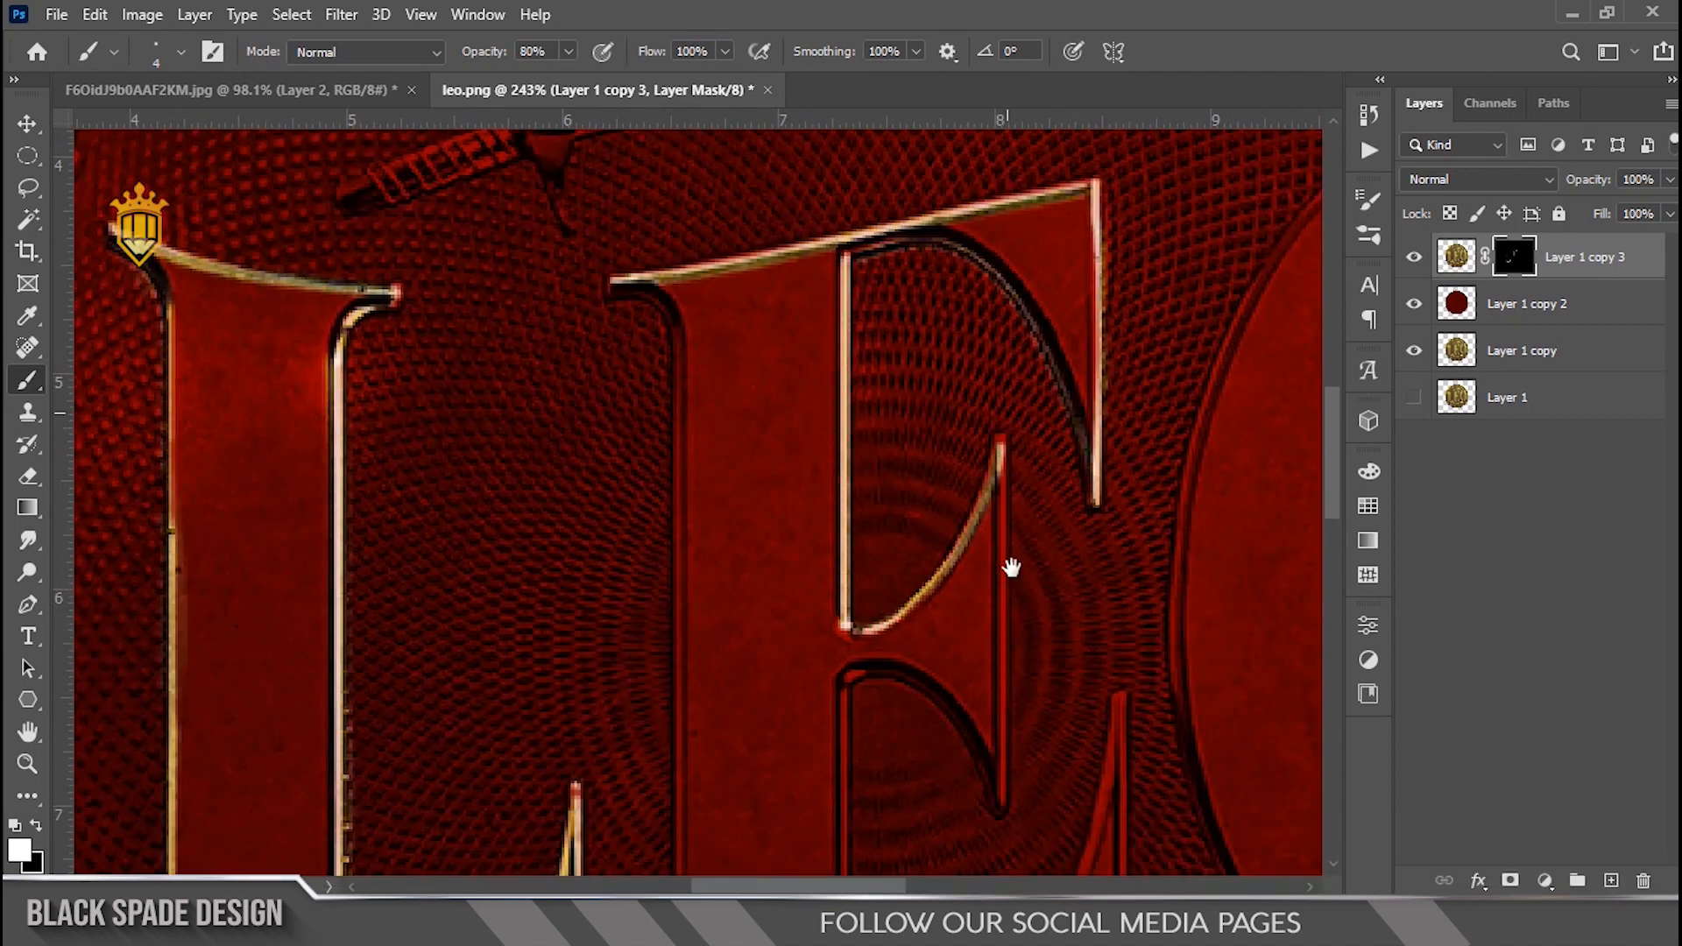
drag(1012, 568, 999, 382)
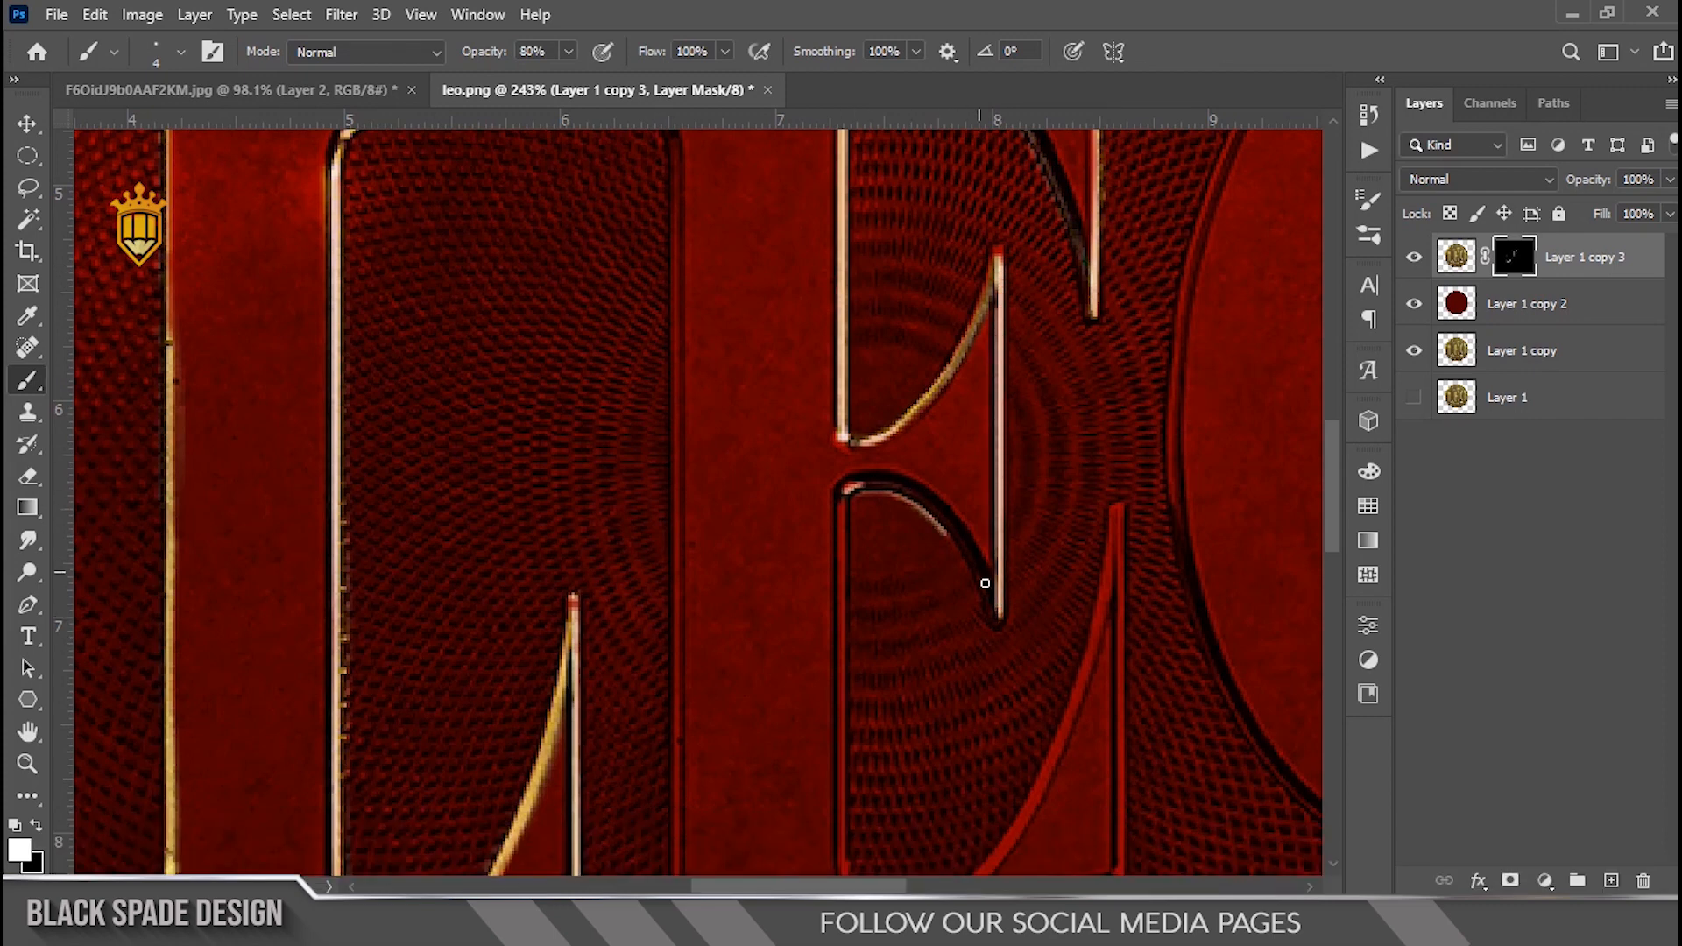
drag(985, 583, 1000, 620)
key(space)
drag(1012, 647, 1018, 298)
drag(848, 158, 848, 375)
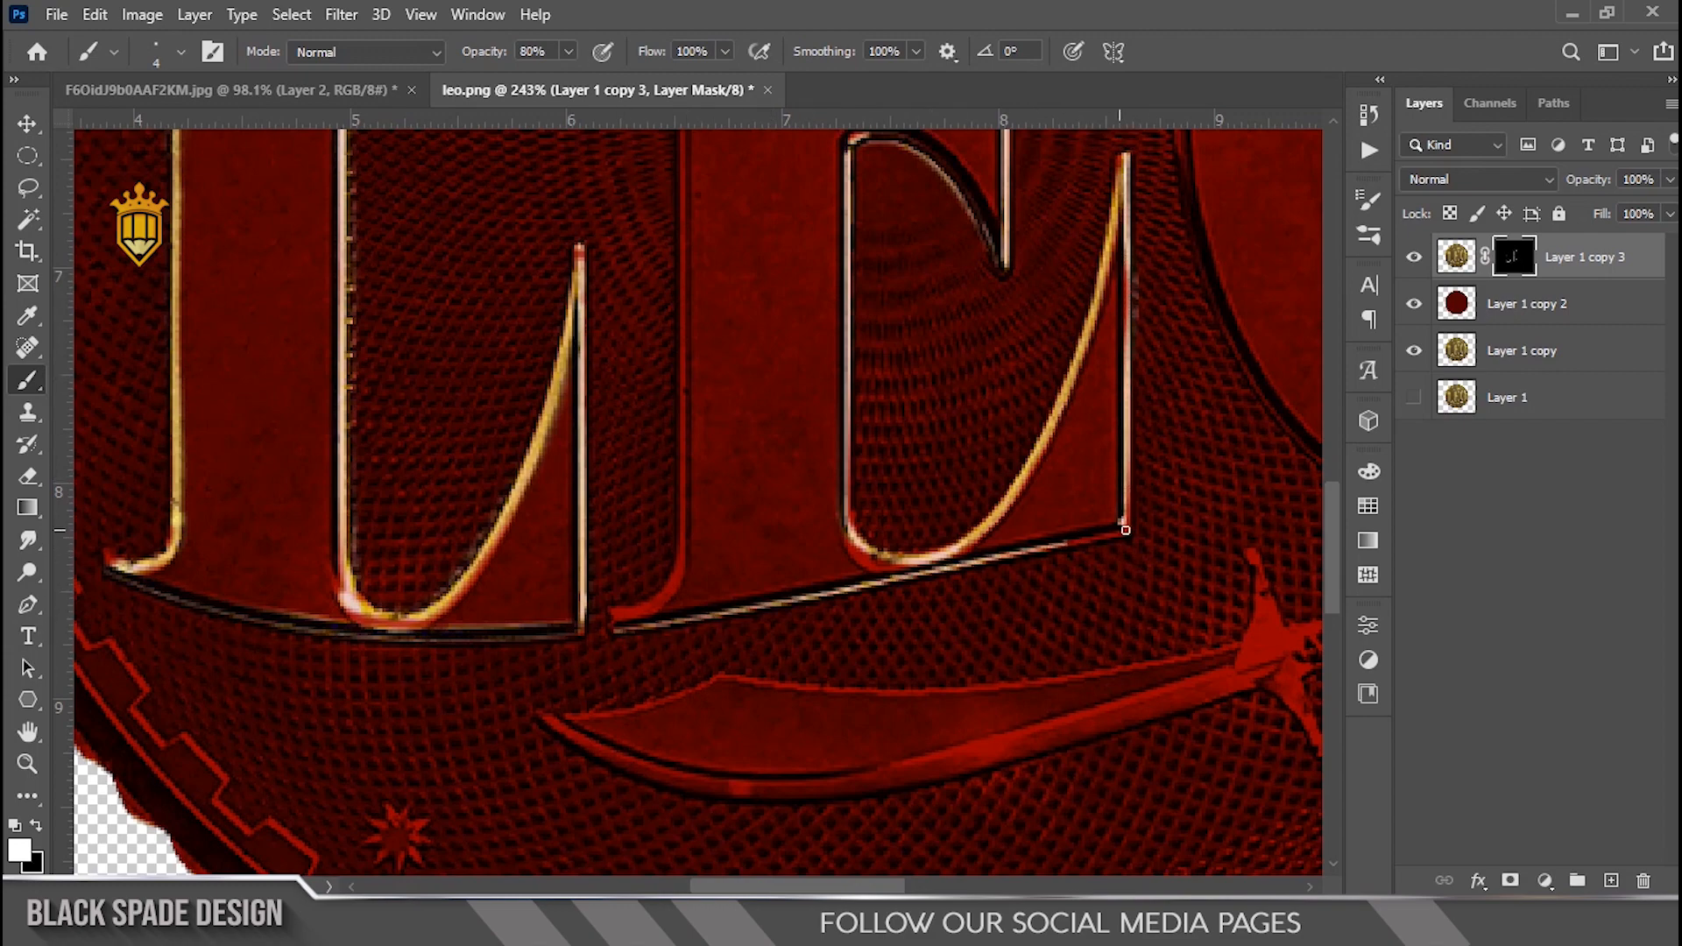
drag(1126, 530, 1128, 529)
Step: Touch up the E's highlights on the mask, painting black along its lower right edge and white along its left stem
scroll(1171, 387, up, 3)
key(space)
drag(1172, 386, 1121, 595)
key(x)
drag(1055, 360, 1059, 631)
scroll(1059, 613, down, 5)
key(space)
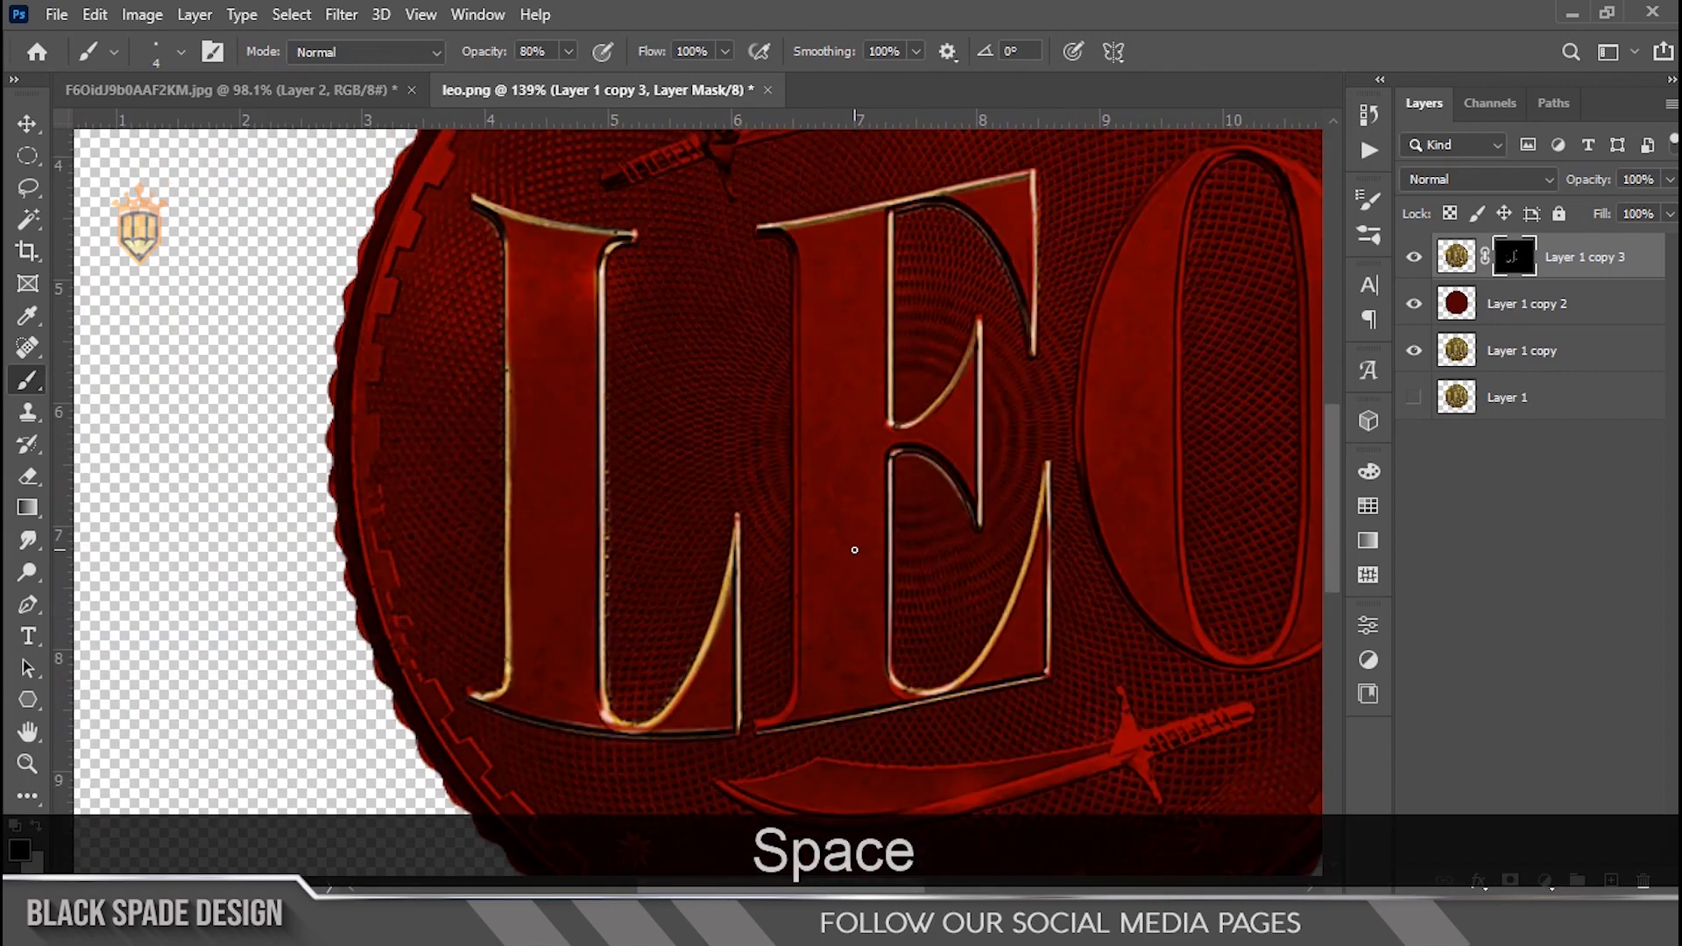
scroll(810, 325, up, 4)
key(space)
drag(788, 326, 841, 310)
scroll(839, 331, down, 1)
key(x)
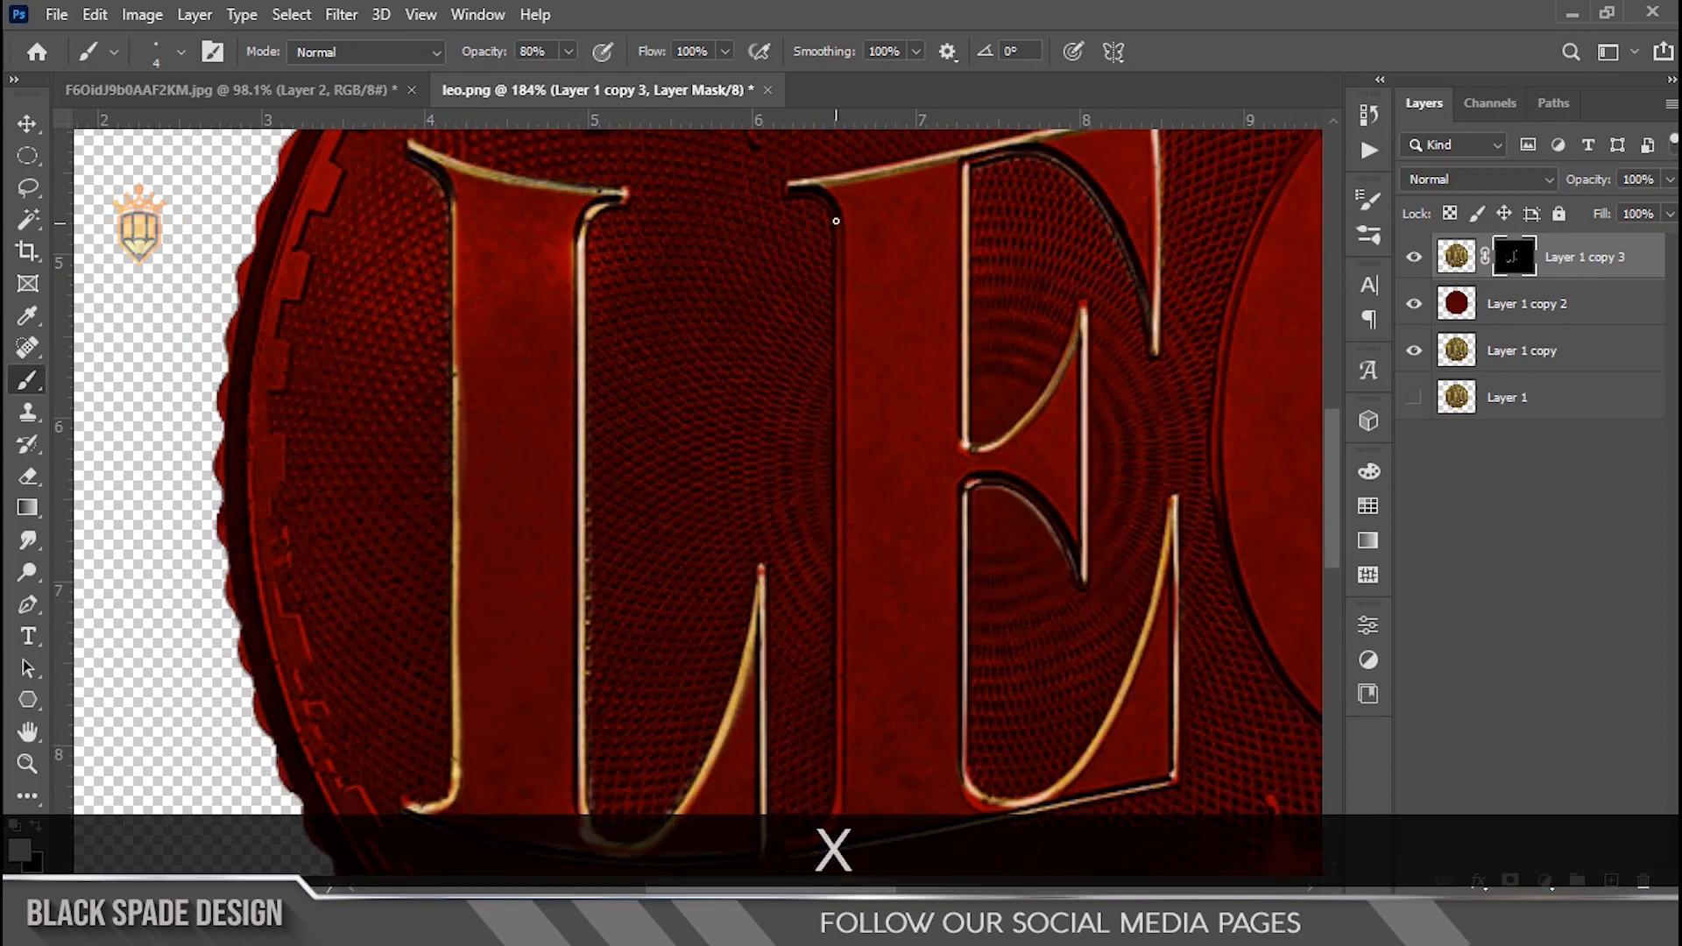
drag(836, 227, 842, 375)
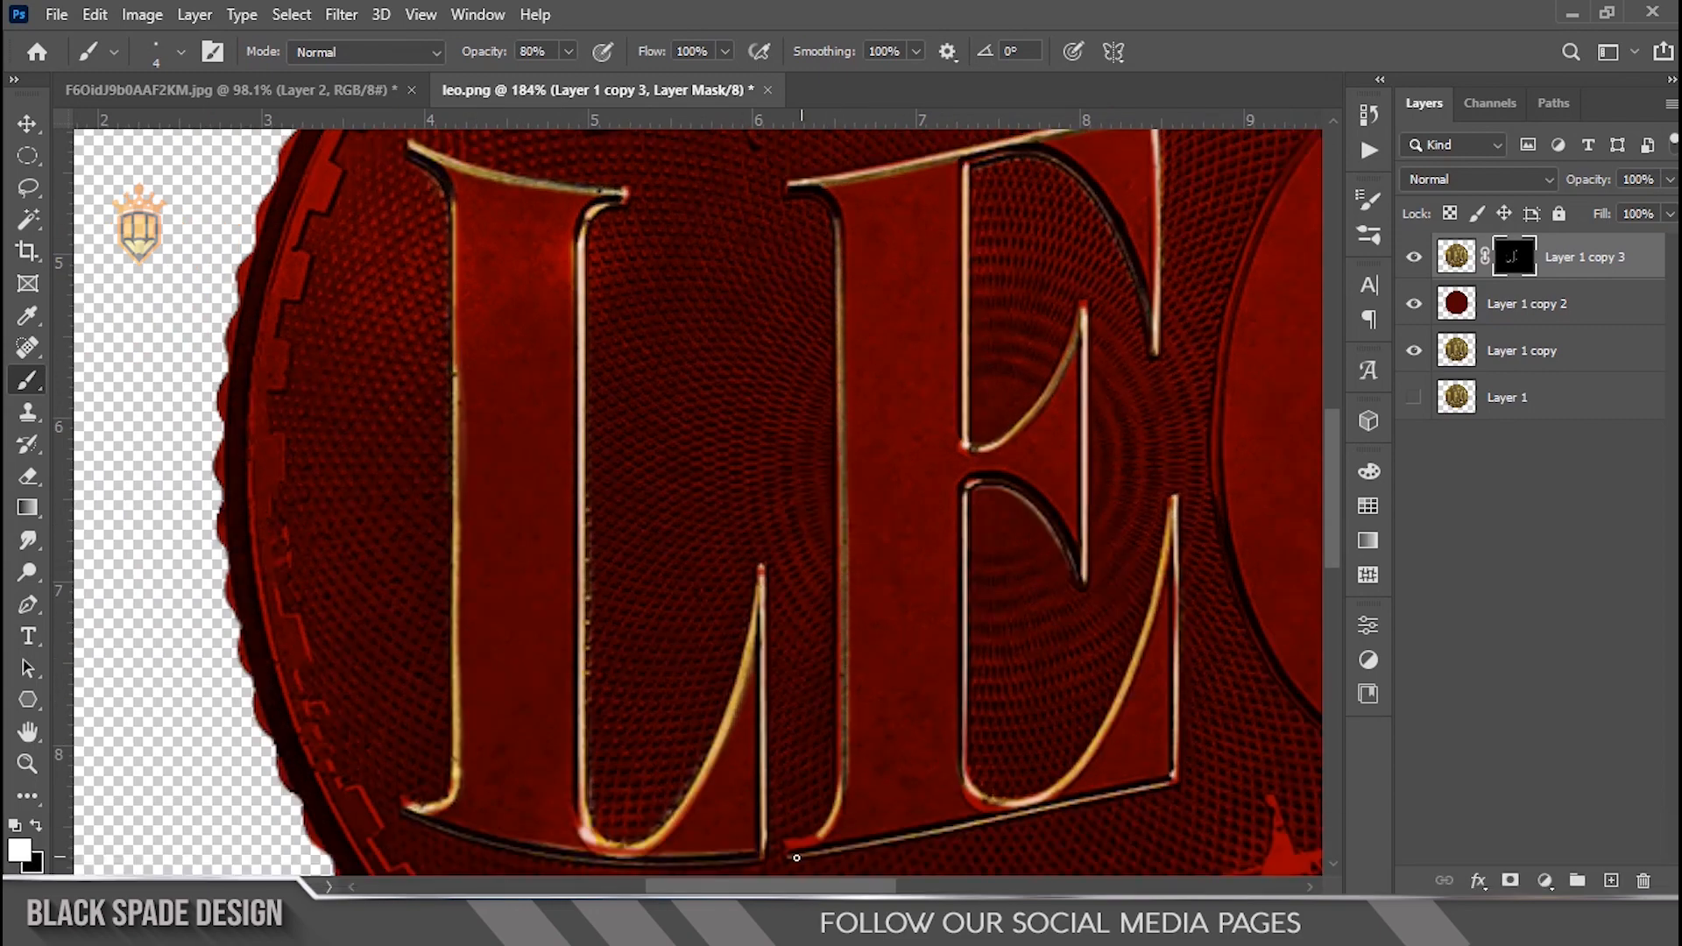
drag(801, 857, 797, 851)
Step: Paint gold highlights along the O's outer left edge and top on the mask
scroll(845, 675, up, 9)
key(space)
key(x)
drag(842, 175, 857, 874)
scroll(886, 692, down, 10)
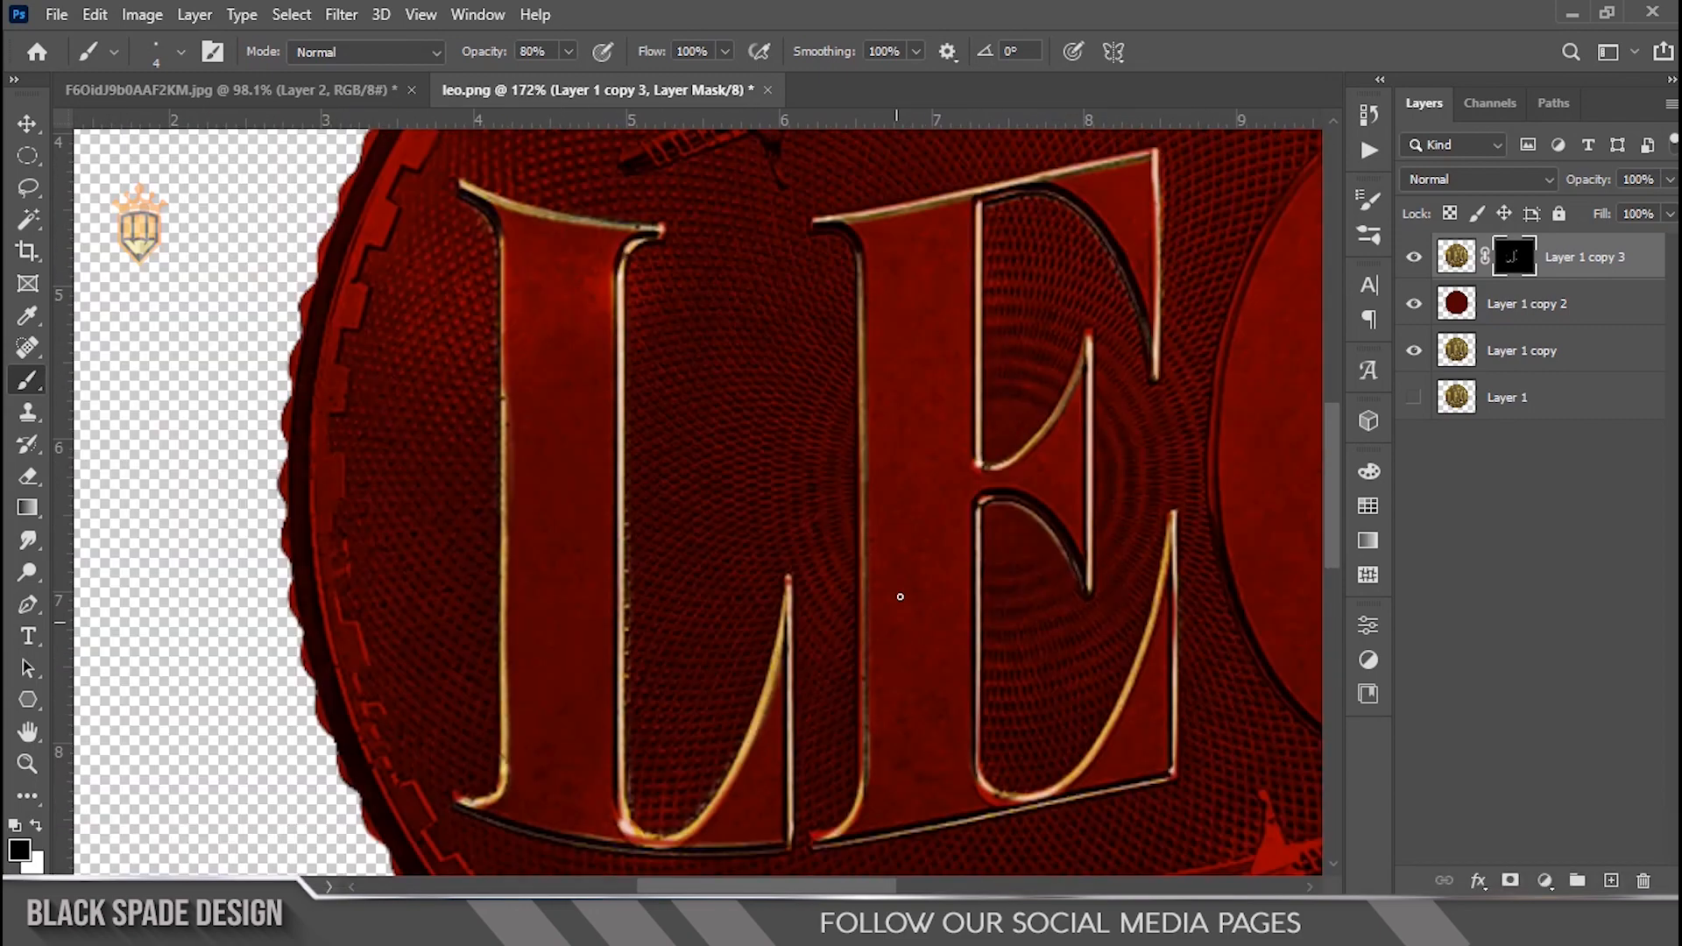
key(space)
drag(1054, 565, 740, 443)
scroll(740, 444, down, 2)
key(space)
drag(995, 331, 830, 578)
scroll(831, 578, up, 5)
scroll(849, 349, down, 3)
key(x)
drag(786, 242, 717, 346)
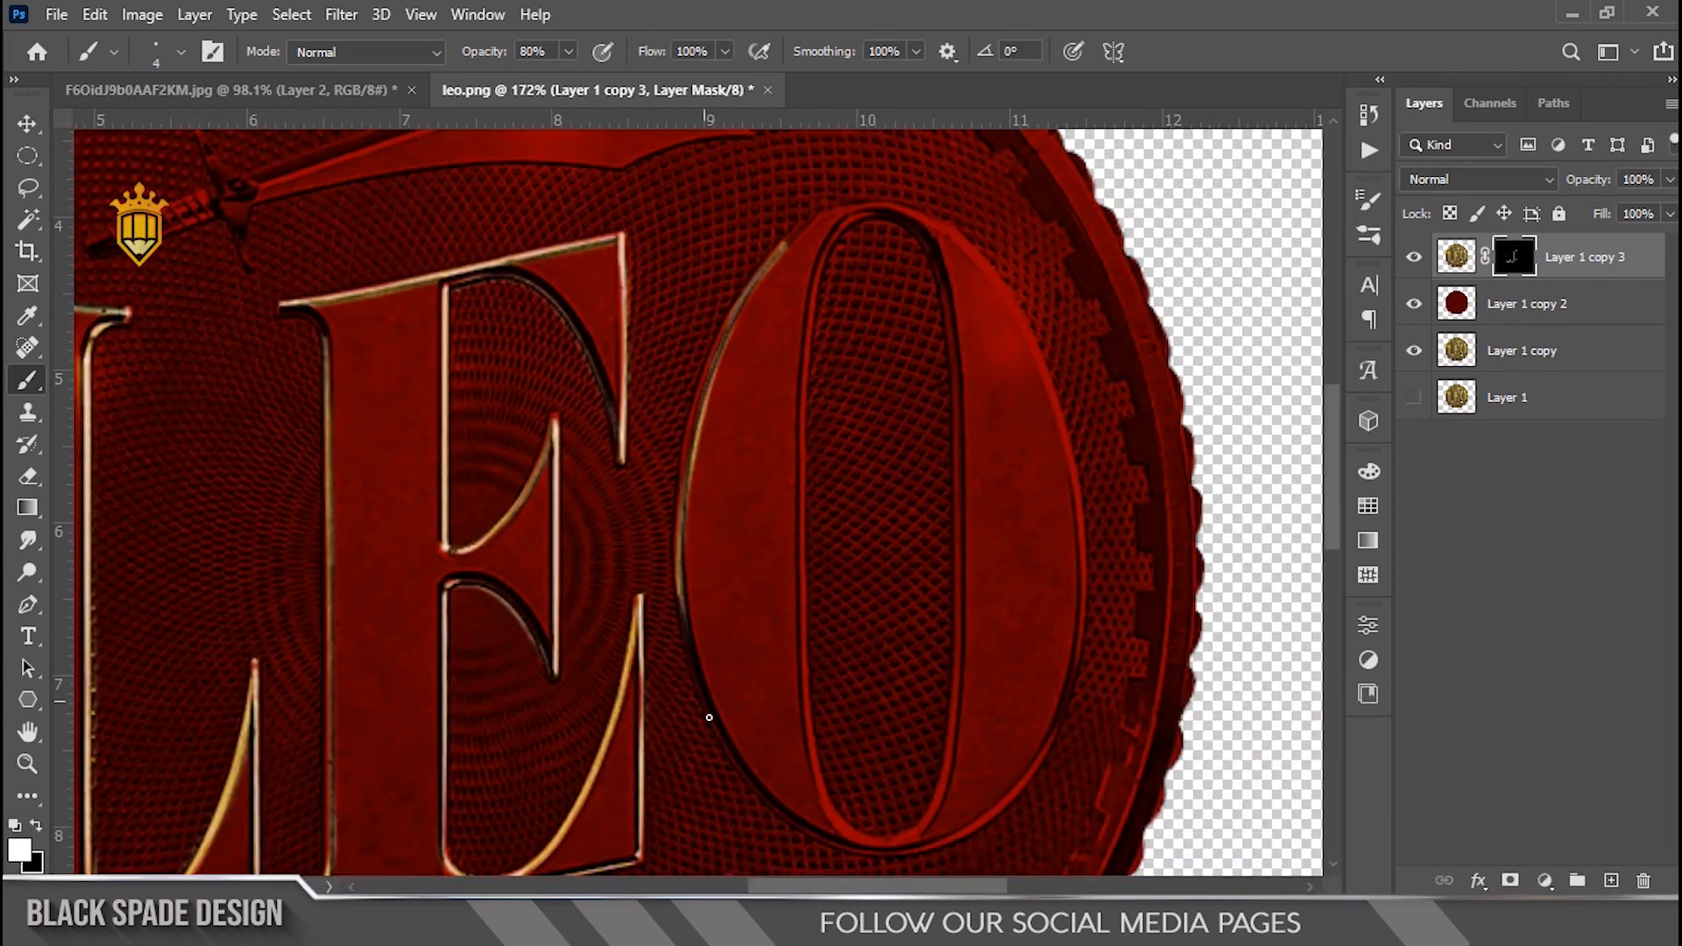
key(space)
drag(980, 840, 973, 830)
drag(786, 236, 875, 200)
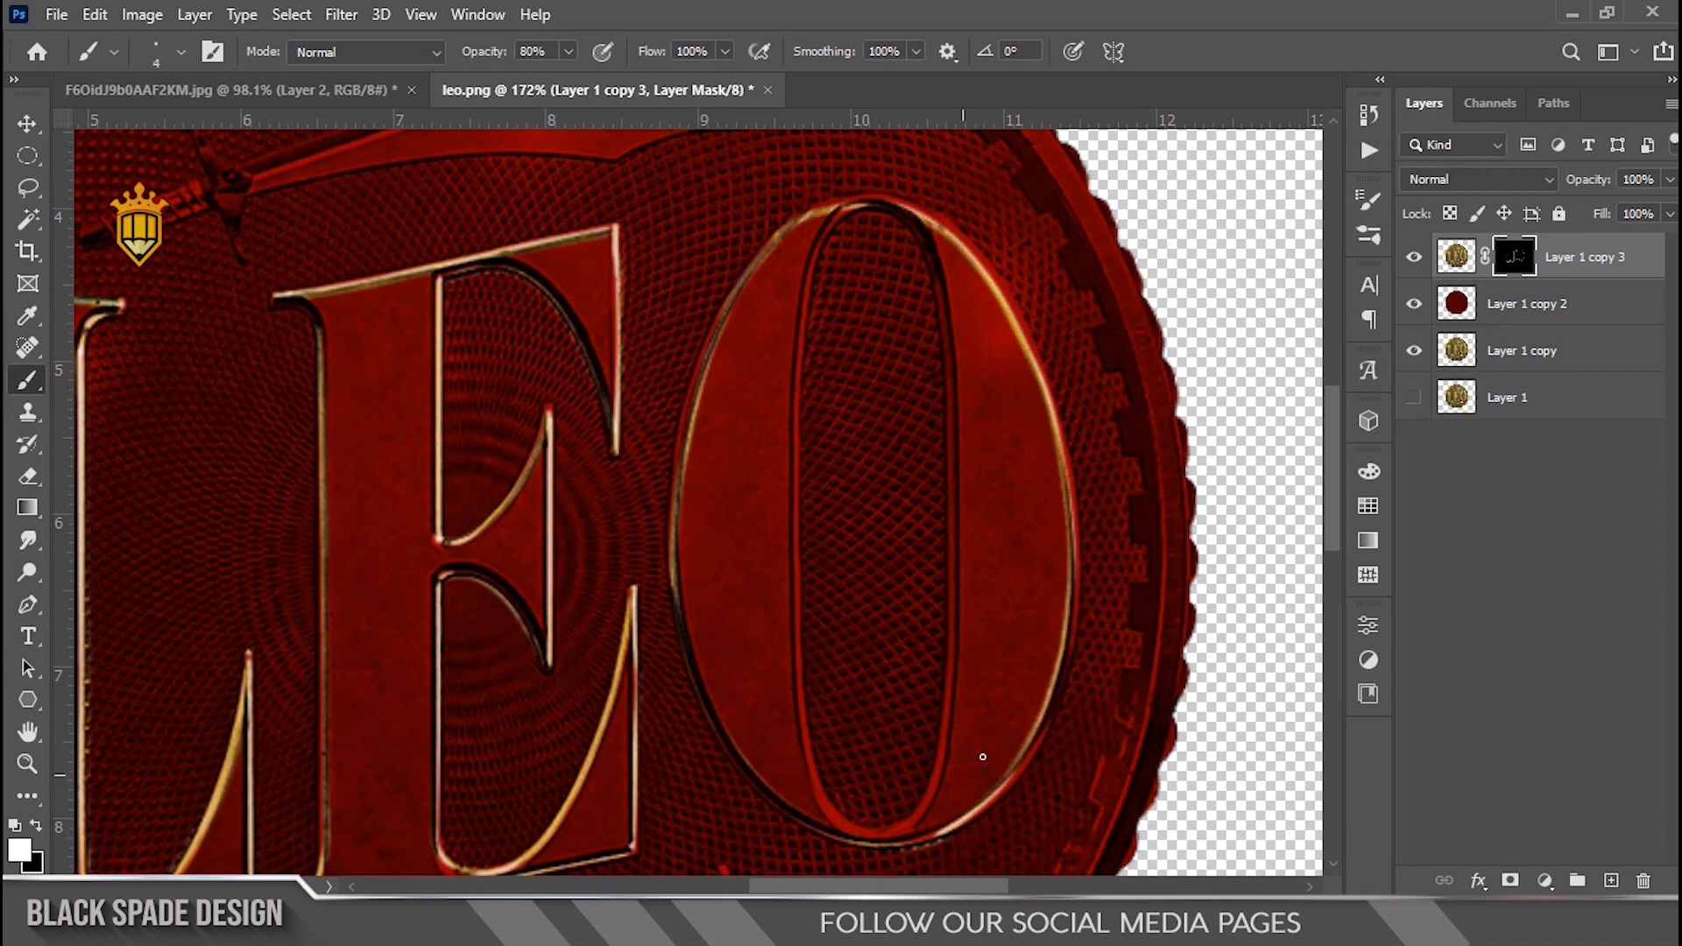
Step: Reveal a gold highlight along the lower right outer curve of the O
scroll(938, 799, up, 3)
key(x)
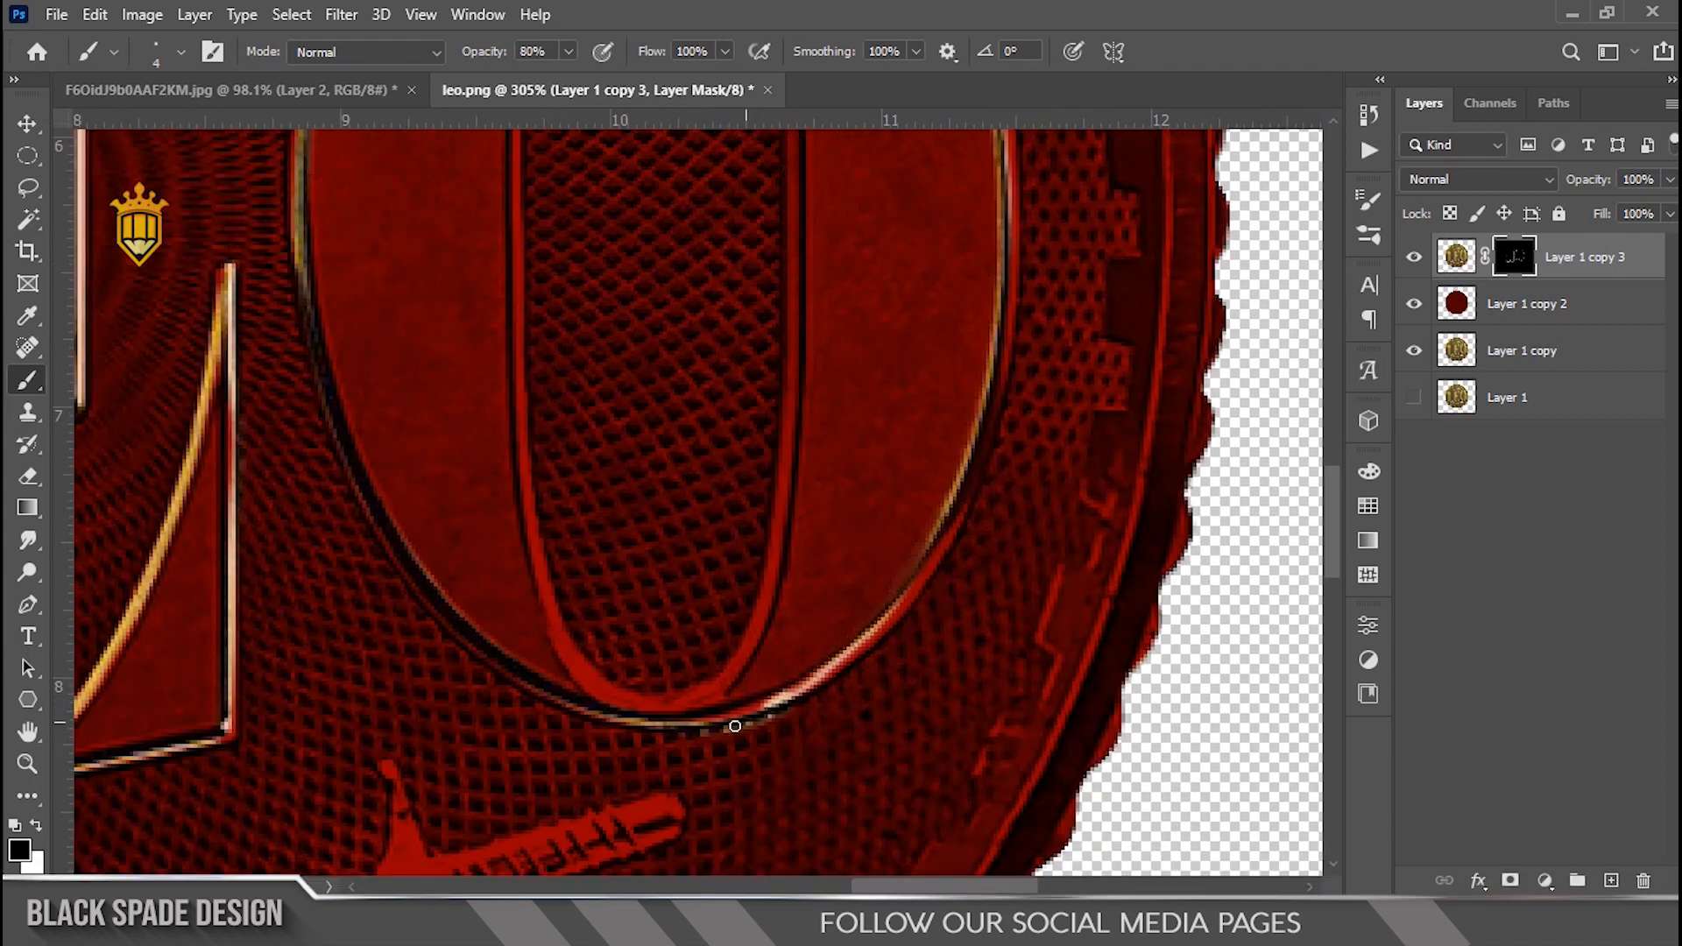
key(space)
key(x)
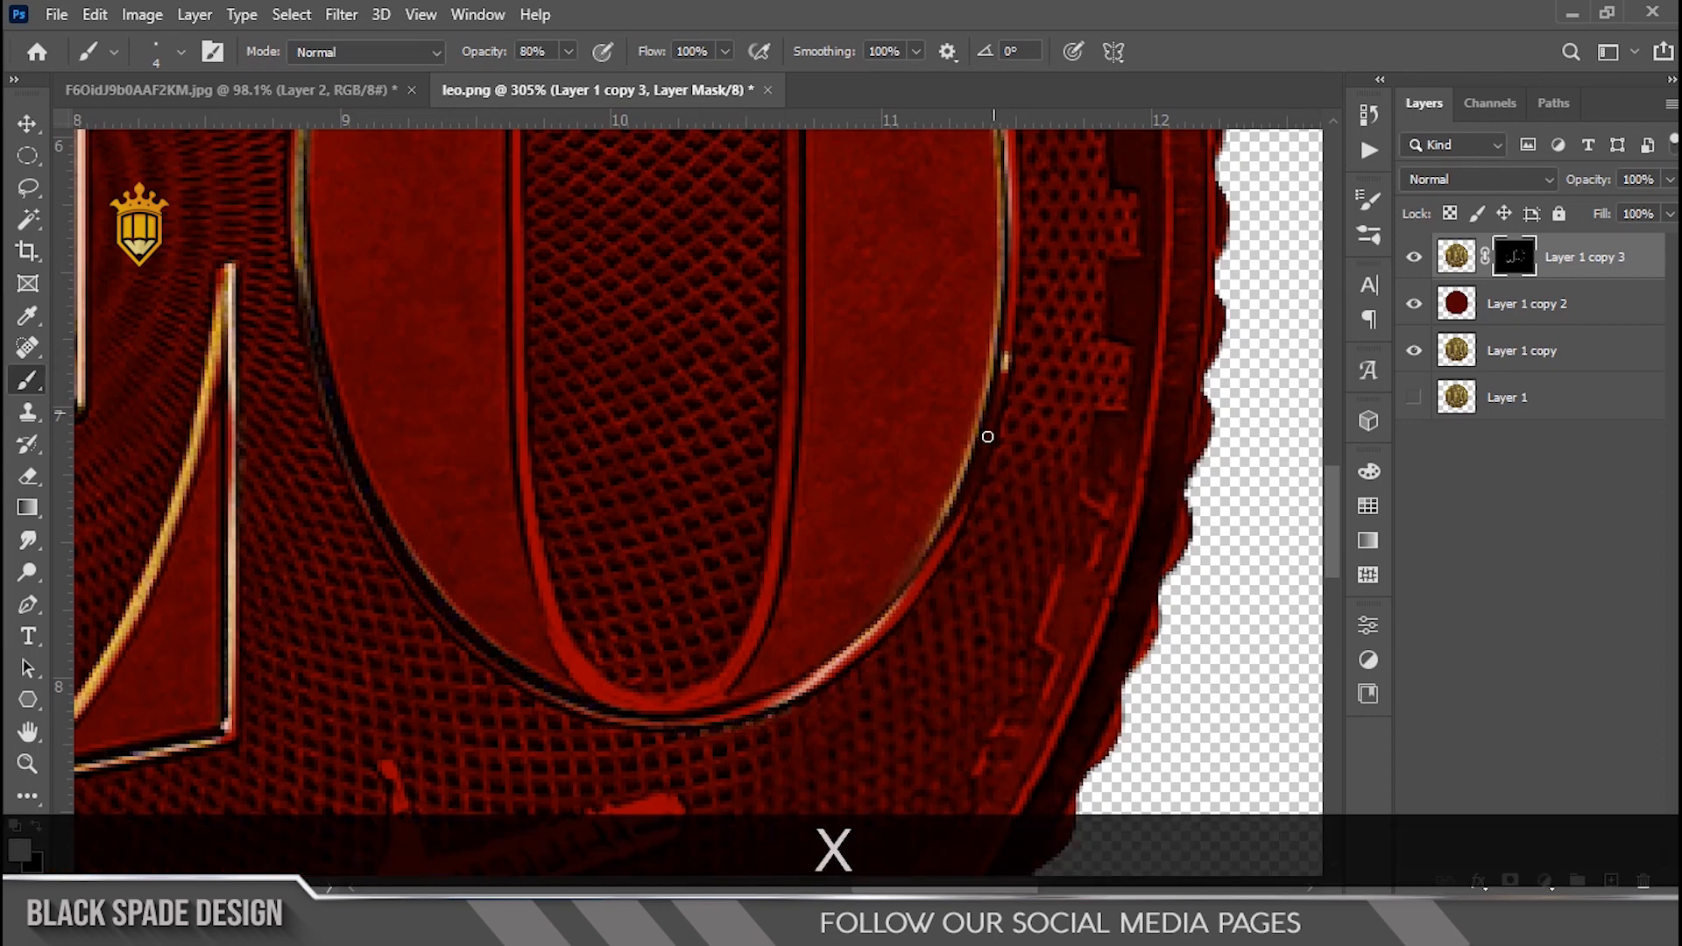
drag(972, 477, 911, 576)
key(x)
mouse_move(960, 511)
mouse_down()
mouse_move(962, 445)
mouse_move(911, 577)
mouse_up()
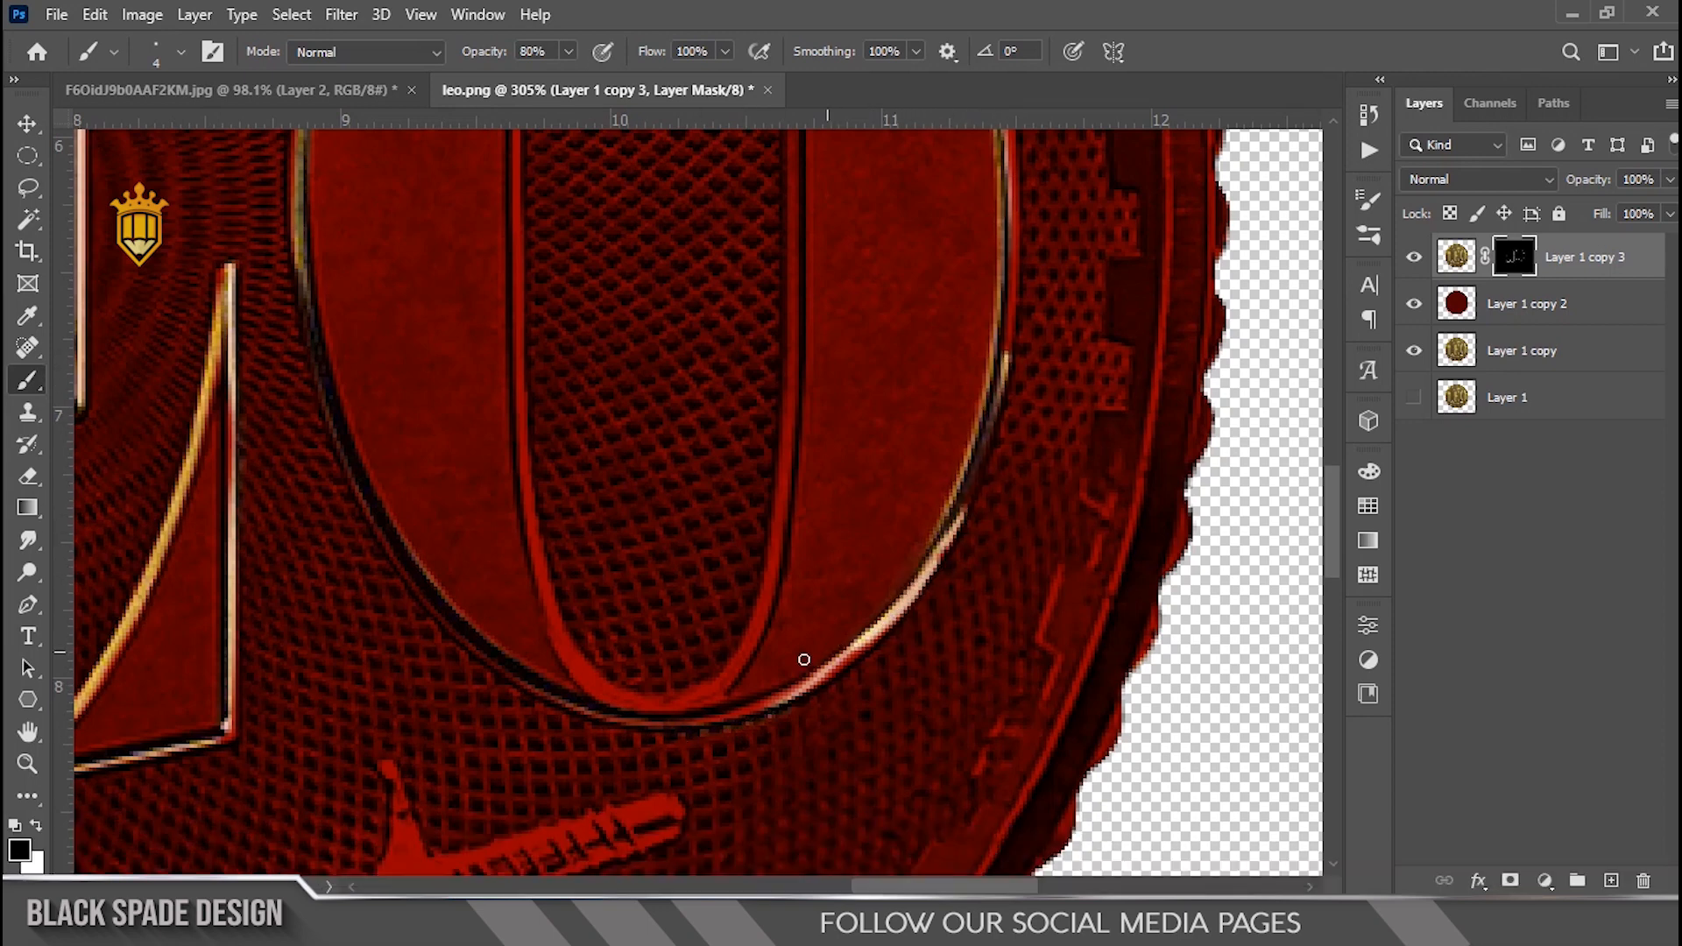
key(space)
drag(994, 174, 957, 400)
key(x)
drag(980, 461, 977, 441)
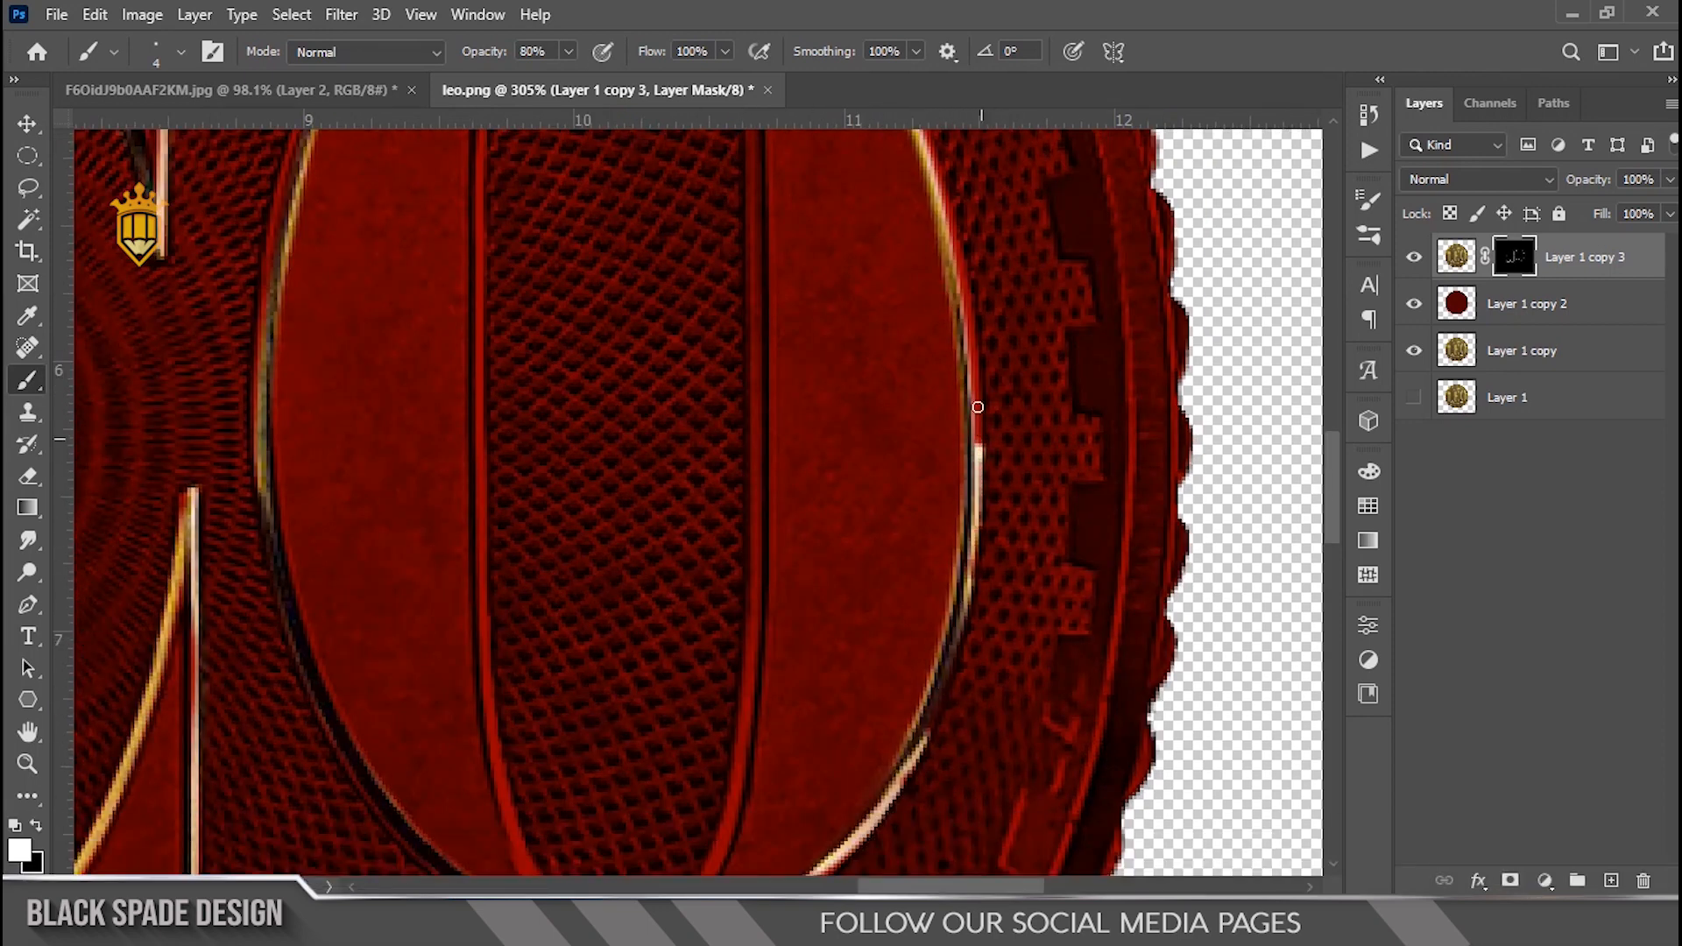
Step: Adjust the brush size and paint a gold highlight along the O's outer right edge
scroll(982, 742, down, 2)
key(space)
mouse_move(982, 742)
mouse_down()
mouse_move(1010, 612)
mouse_move(950, 490)
mouse_up()
scroll(950, 490, up, 1)
key(x)
key([)
key([)
key(])
key(])
key(])
key(])
key(])
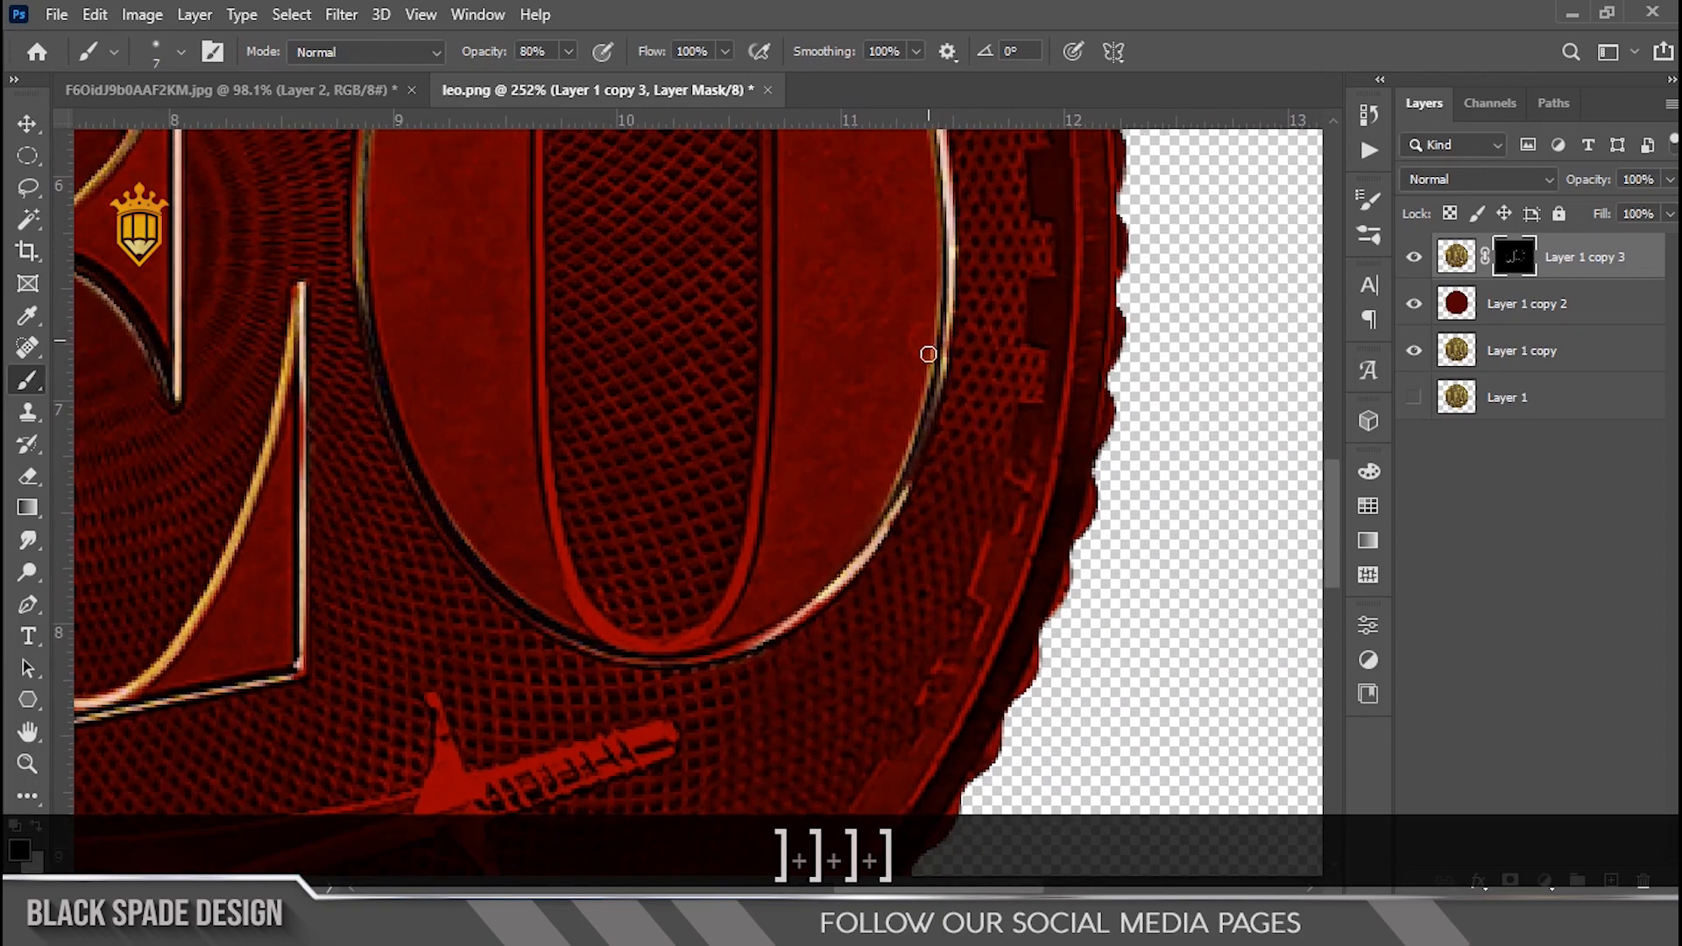
mouse_move(928, 352)
mouse_down()
mouse_move(890, 497)
mouse_move(807, 604)
mouse_up()
Step: Paint gold highlights along the O's inner bottom curve and top arc with a smaller brush
key(x)
key(space)
mouse_move(736, 140)
mouse_down()
mouse_move(683, 341)
mouse_move(782, 451)
mouse_up()
scroll(782, 451, down, 1)
key([)
drag(785, 192, 805, 308)
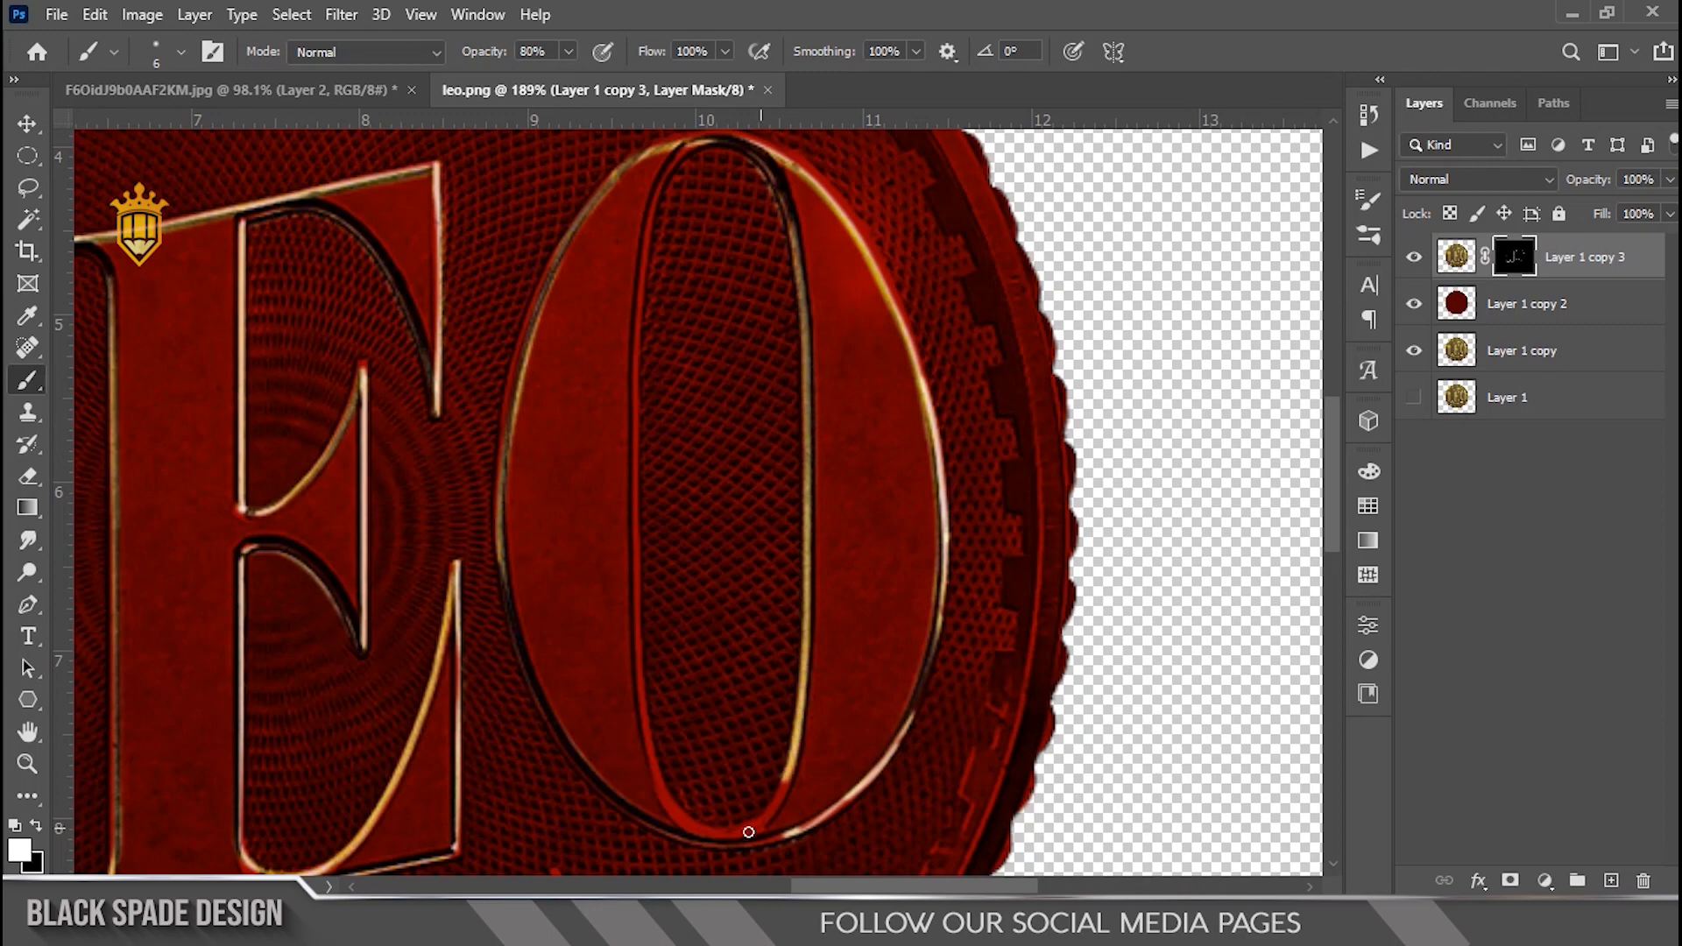
drag(748, 832, 782, 784)
key(space)
scroll(744, 816, up, 1)
mouse_move(654, 497)
mouse_down()
mouse_move(634, 178)
mouse_move(665, 565)
mouse_up()
key(space)
scroll(665, 565, down, 1)
drag(664, 629, 669, 431)
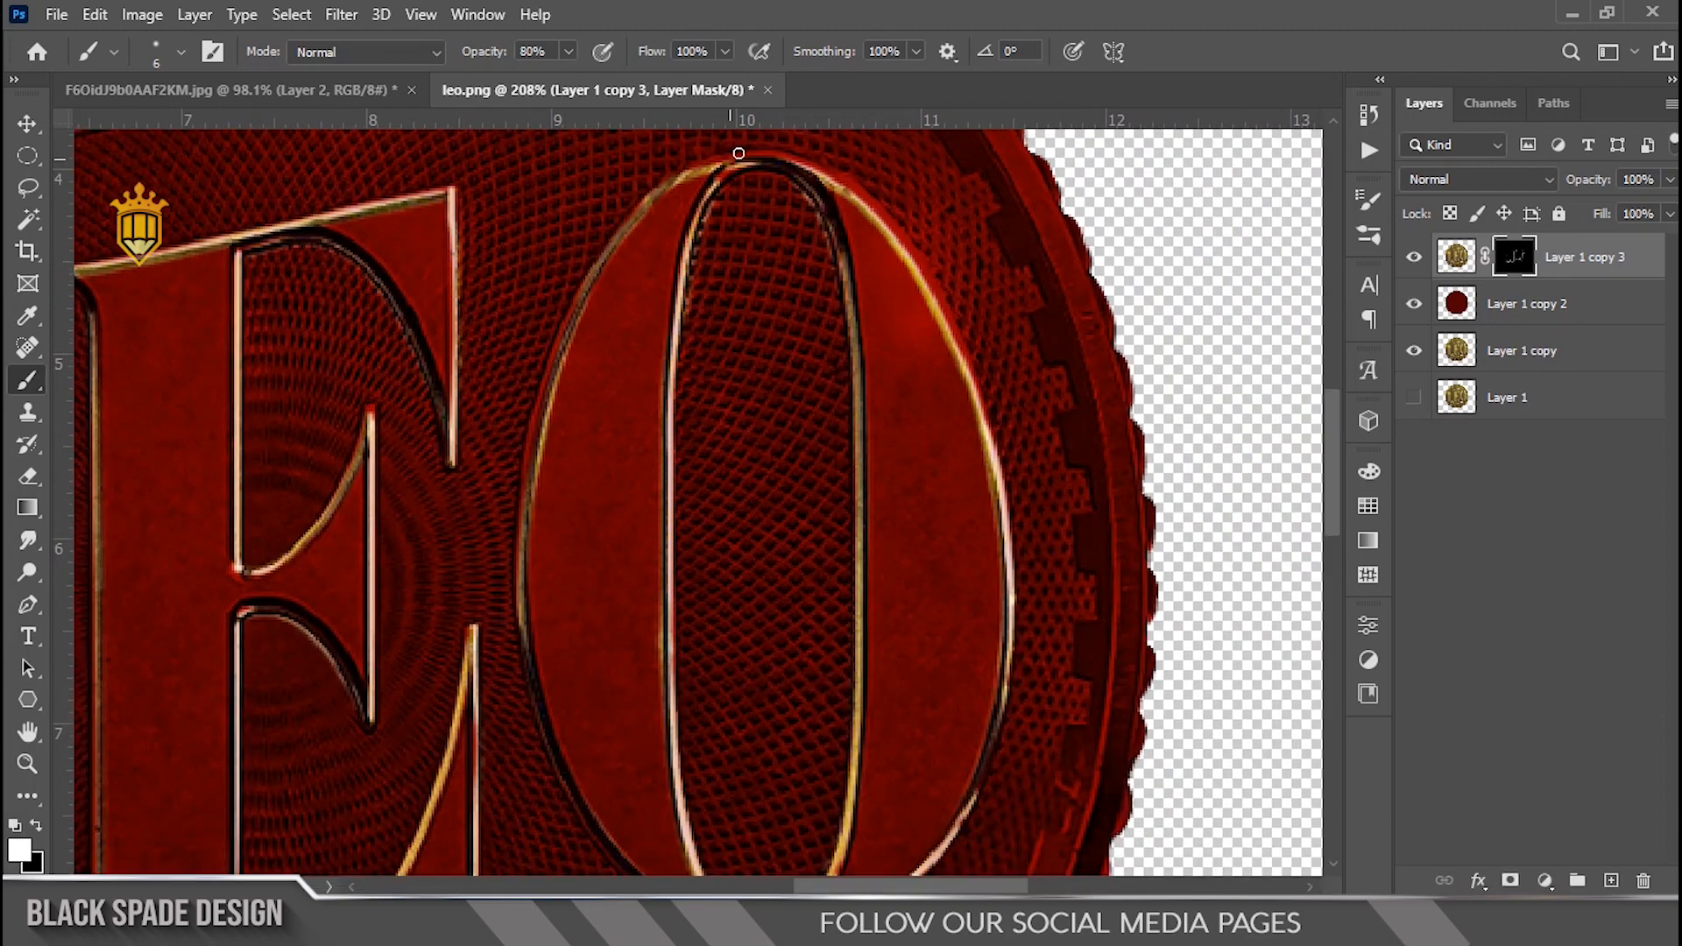
drag(739, 154, 810, 175)
Step: Extend the gold highlights along the O's inner and outer left edges
key(space)
scroll(714, 650, up, 7)
key(x)
drag(698, 394, 699, 426)
key(space)
drag(759, 814, 720, 477)
mouse_move(979, 513)
mouse_down()
mouse_move(851, 603)
mouse_move(975, 577)
mouse_up()
scroll(1081, 278, down, 3)
key(space)
drag(1078, 282, 1060, 578)
scroll(747, 249, up, 2)
key(x)
drag(727, 282, 675, 612)
key(x)
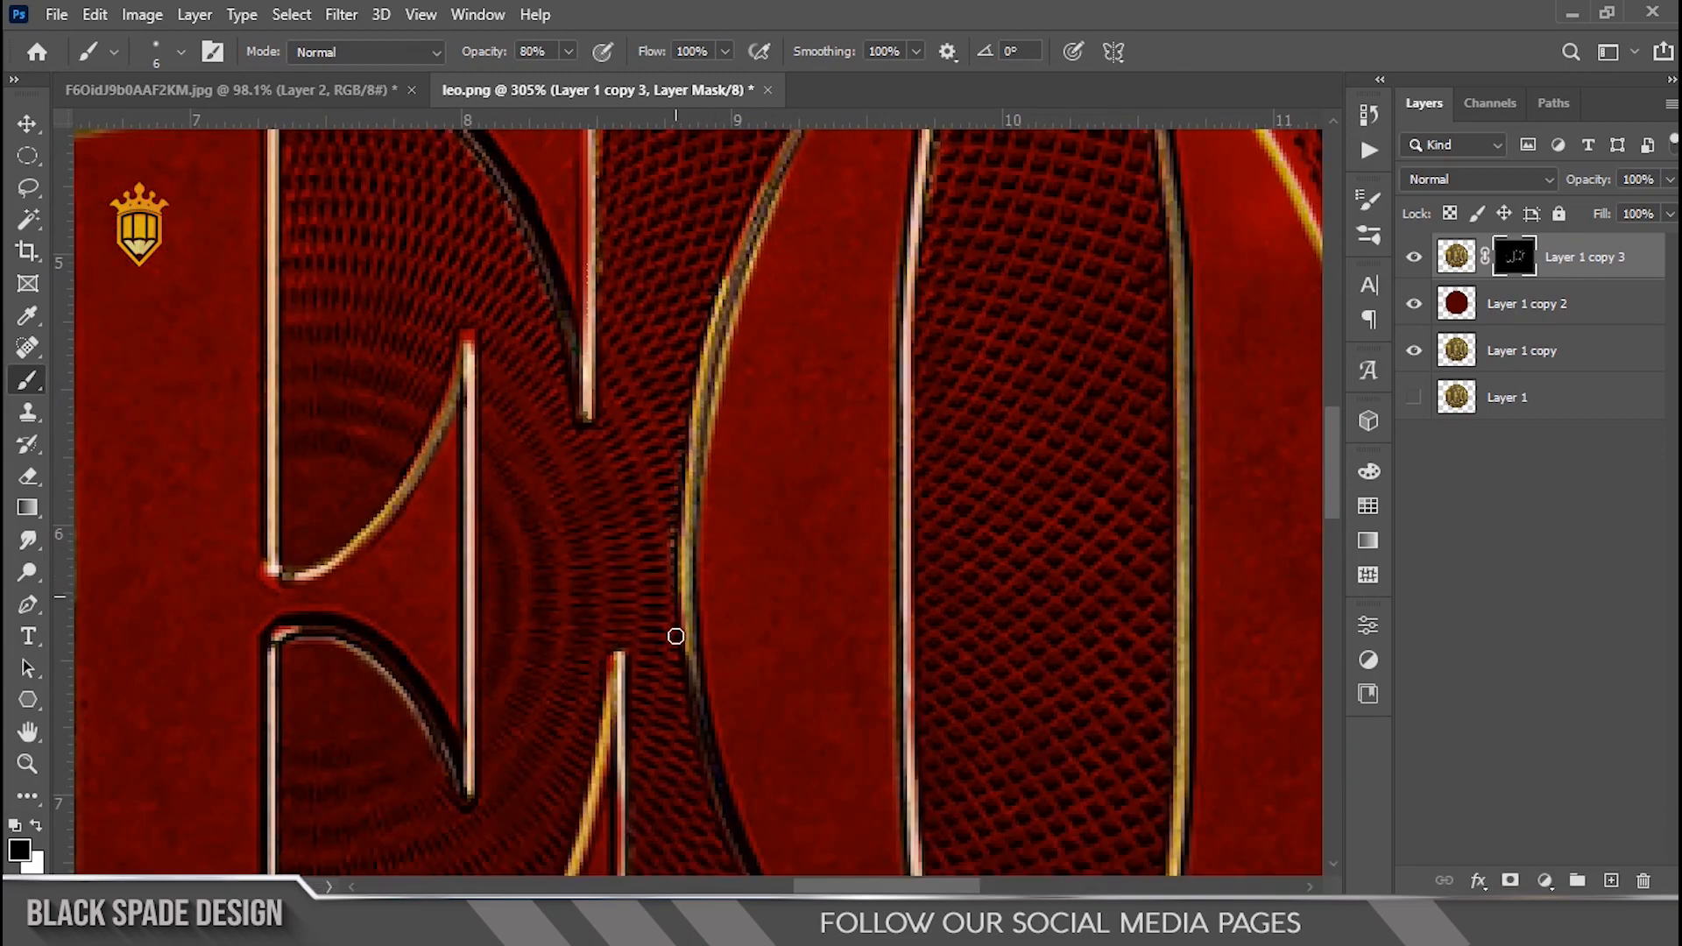
drag(720, 377, 732, 333)
Step: Reveal highlights along the O's outer left edge and its upper right arc
scroll(822, 229, down, 4)
key(space)
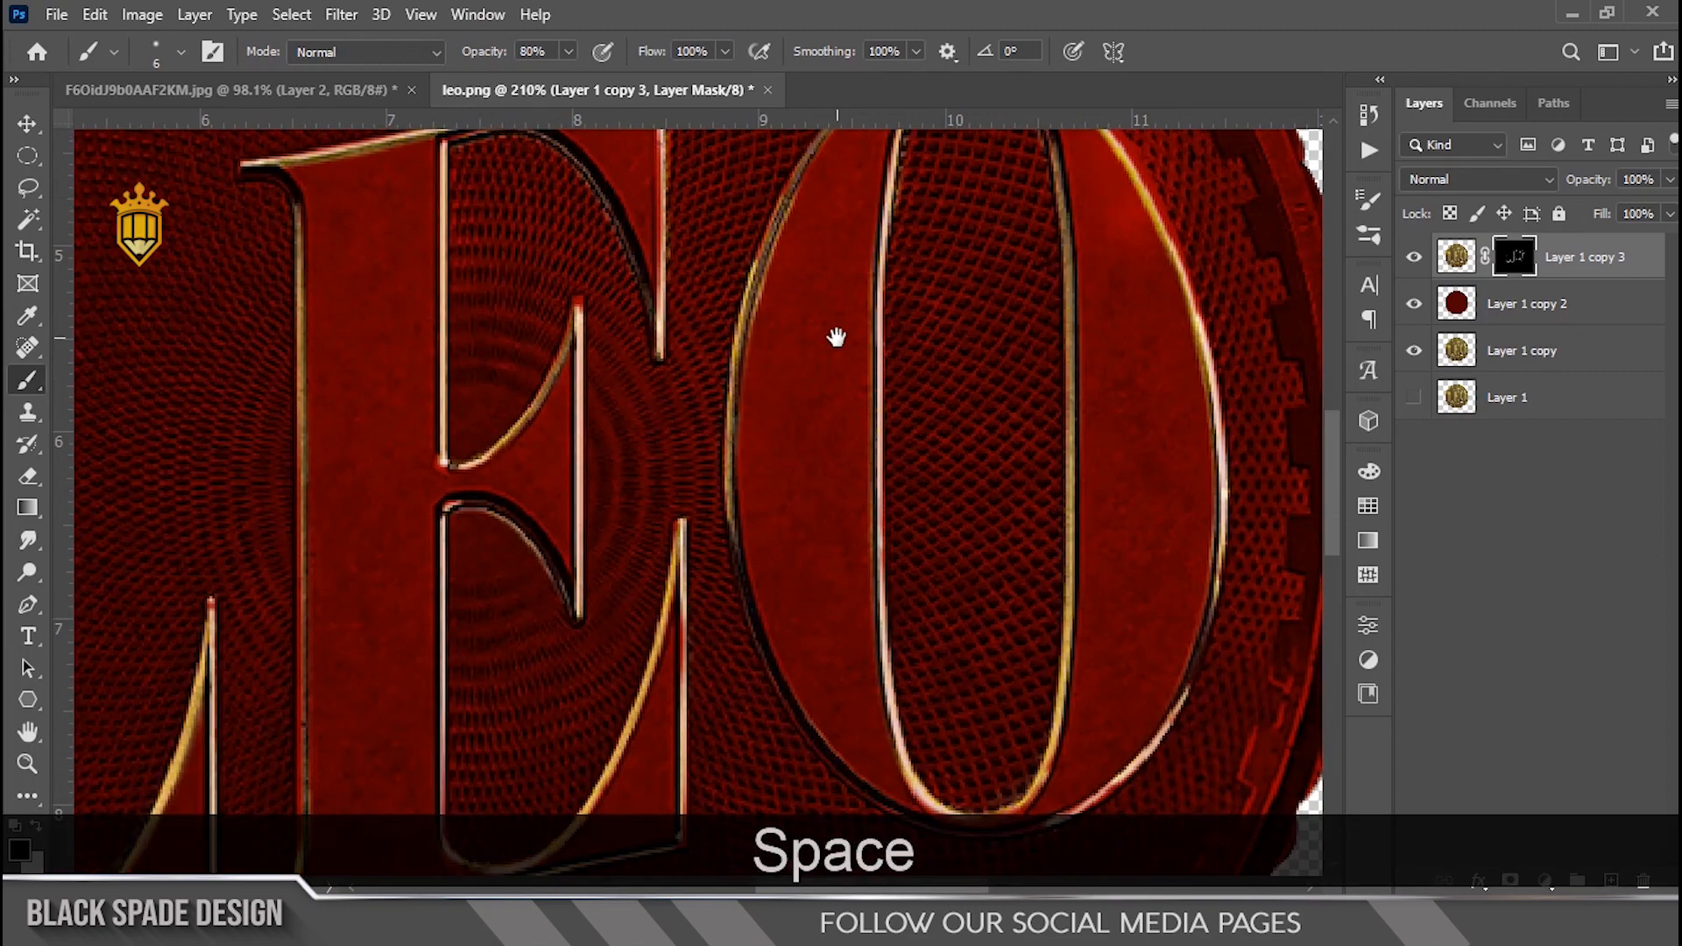
drag(837, 338, 838, 561)
scroll(837, 560, up, 5)
key(x)
drag(780, 365, 691, 574)
key(space)
drag(781, 345, 940, 270)
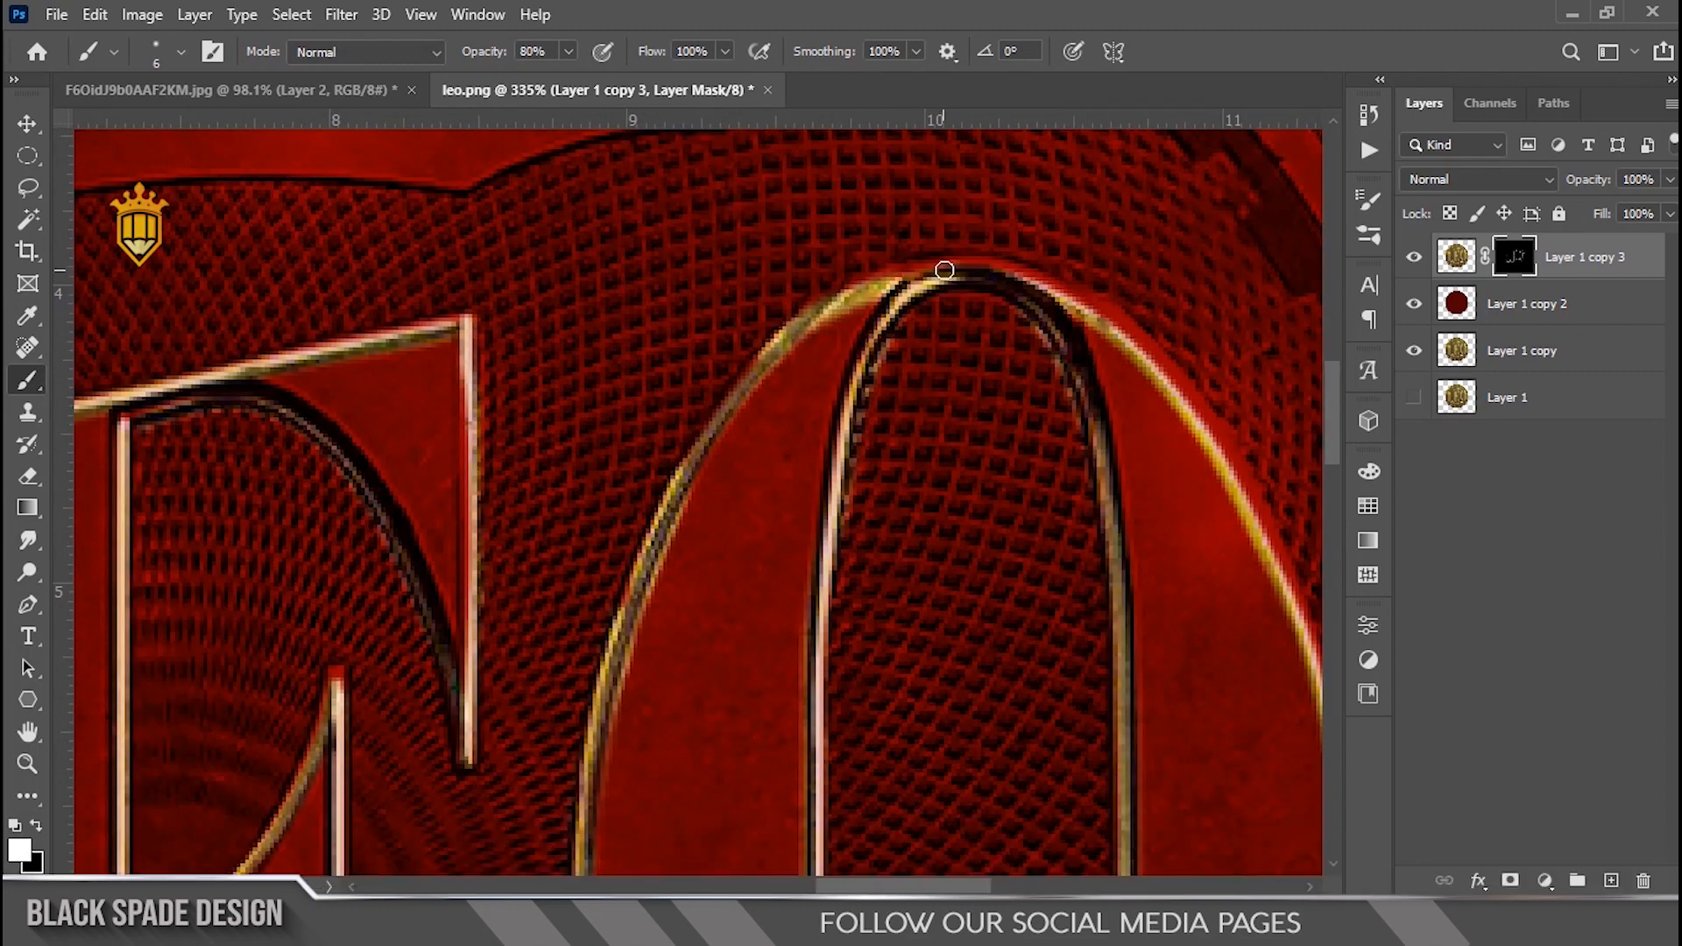
mouse_move(1084, 301)
mouse_down()
mouse_move(1258, 485)
mouse_move(1304, 645)
mouse_up()
key(space)
drag(1298, 641, 963, 314)
Step: Enlarge the brush to 9 px and paint a highlight along the O's outer top arc, then refine it with a smaller brush
scroll(957, 322, down, 4)
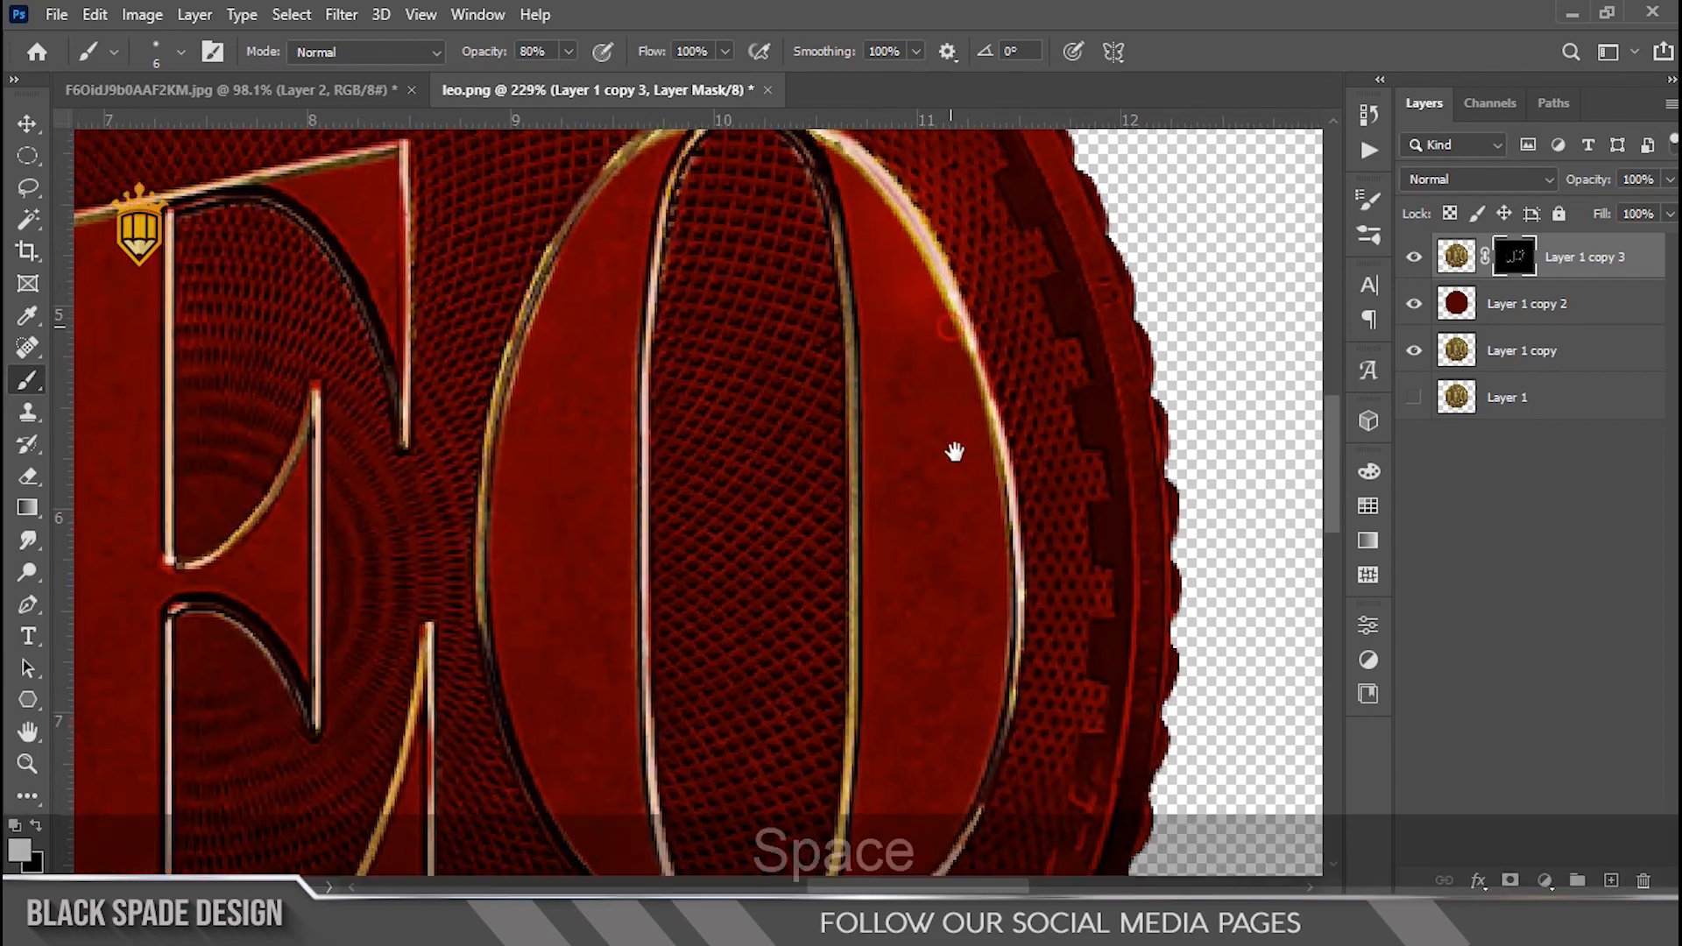
scroll(981, 504, up, 4)
key(x)
key(])
key(bracketright)
key(bracketright)
mouse_move(804, 211)
mouse_down()
mouse_move(912, 338)
mouse_move(1024, 568)
mouse_up()
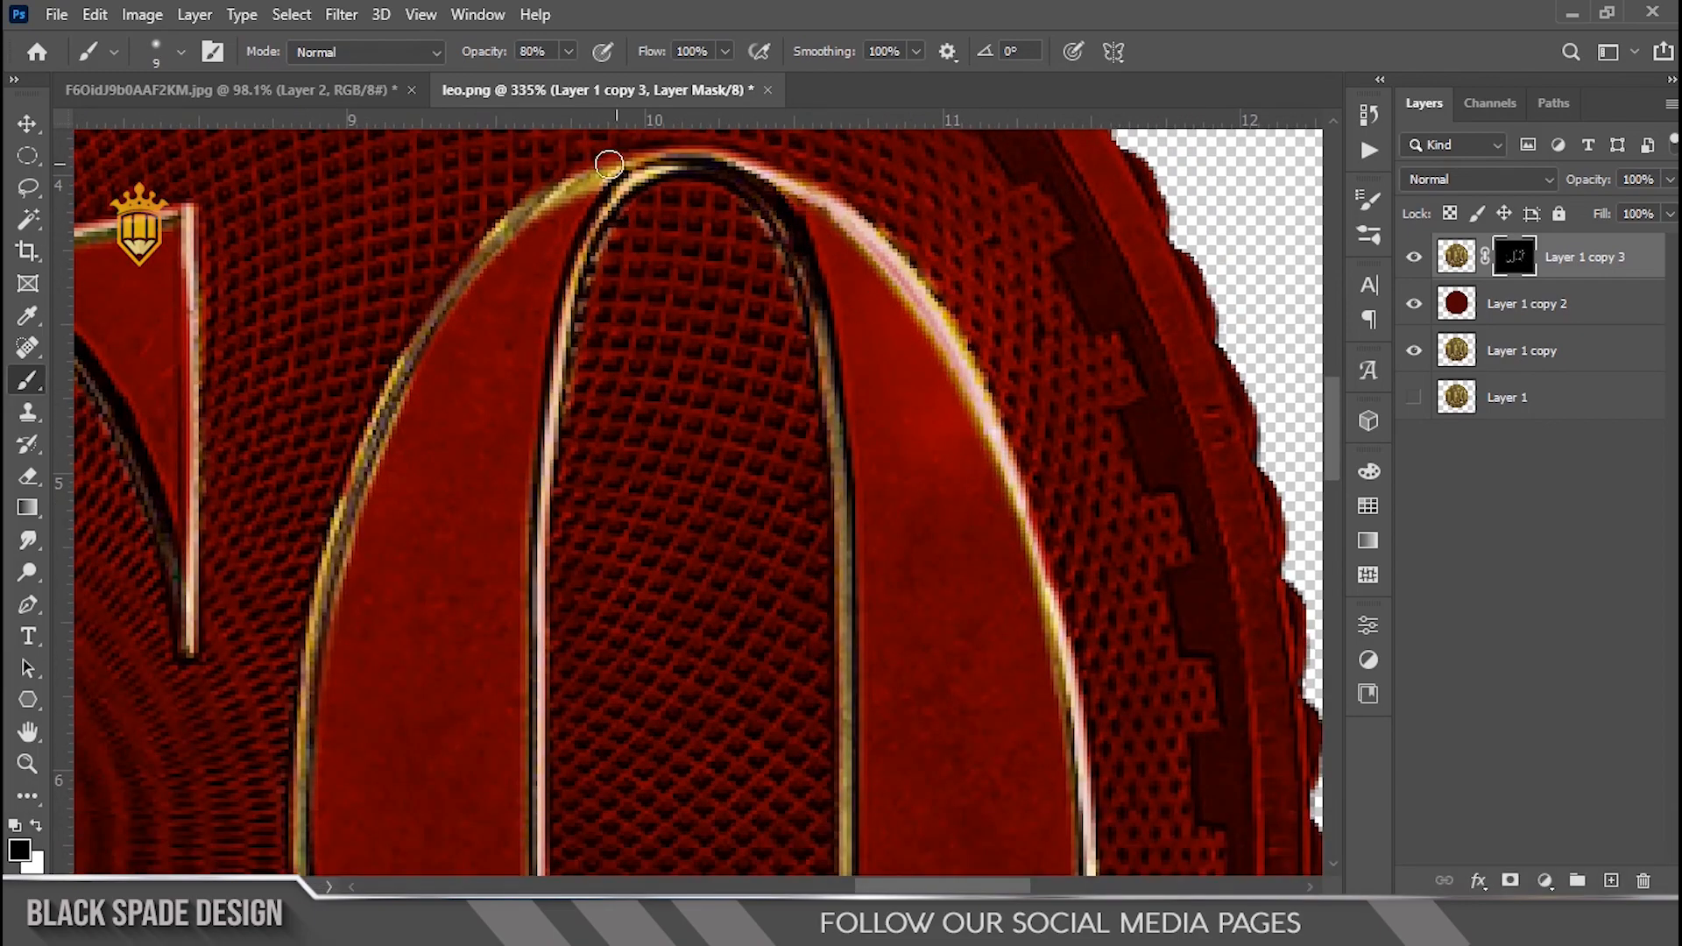
drag(623, 165, 588, 200)
scroll(547, 298, down, 5)
key(space)
drag(473, 311, 713, 383)
scroll(495, 341, up, 5)
key(x)
mouse_move(438, 363)
mouse_down()
mouse_move(604, 302)
mouse_move(560, 338)
mouse_up()
key(space)
mouse_move(556, 348)
mouse_down()
mouse_move(481, 412)
mouse_move(366, 462)
mouse_up()
key(bracketleft)
mouse_move(520, 395)
mouse_down()
mouse_move(852, 271)
mouse_move(1100, 248)
mouse_move(1296, 290)
mouse_move(1028, 315)
mouse_move(1073, 375)
mouse_move(820, 327)
mouse_move(480, 364)
mouse_up()
key(space)
Step: Reveal gold highlights along the lower dagger's handle with a small brush on the highlight mask
scroll(1028, 315, up, 4)
key(bracketleft)
key(bracketleft)
key(bracketleft)
key(x)
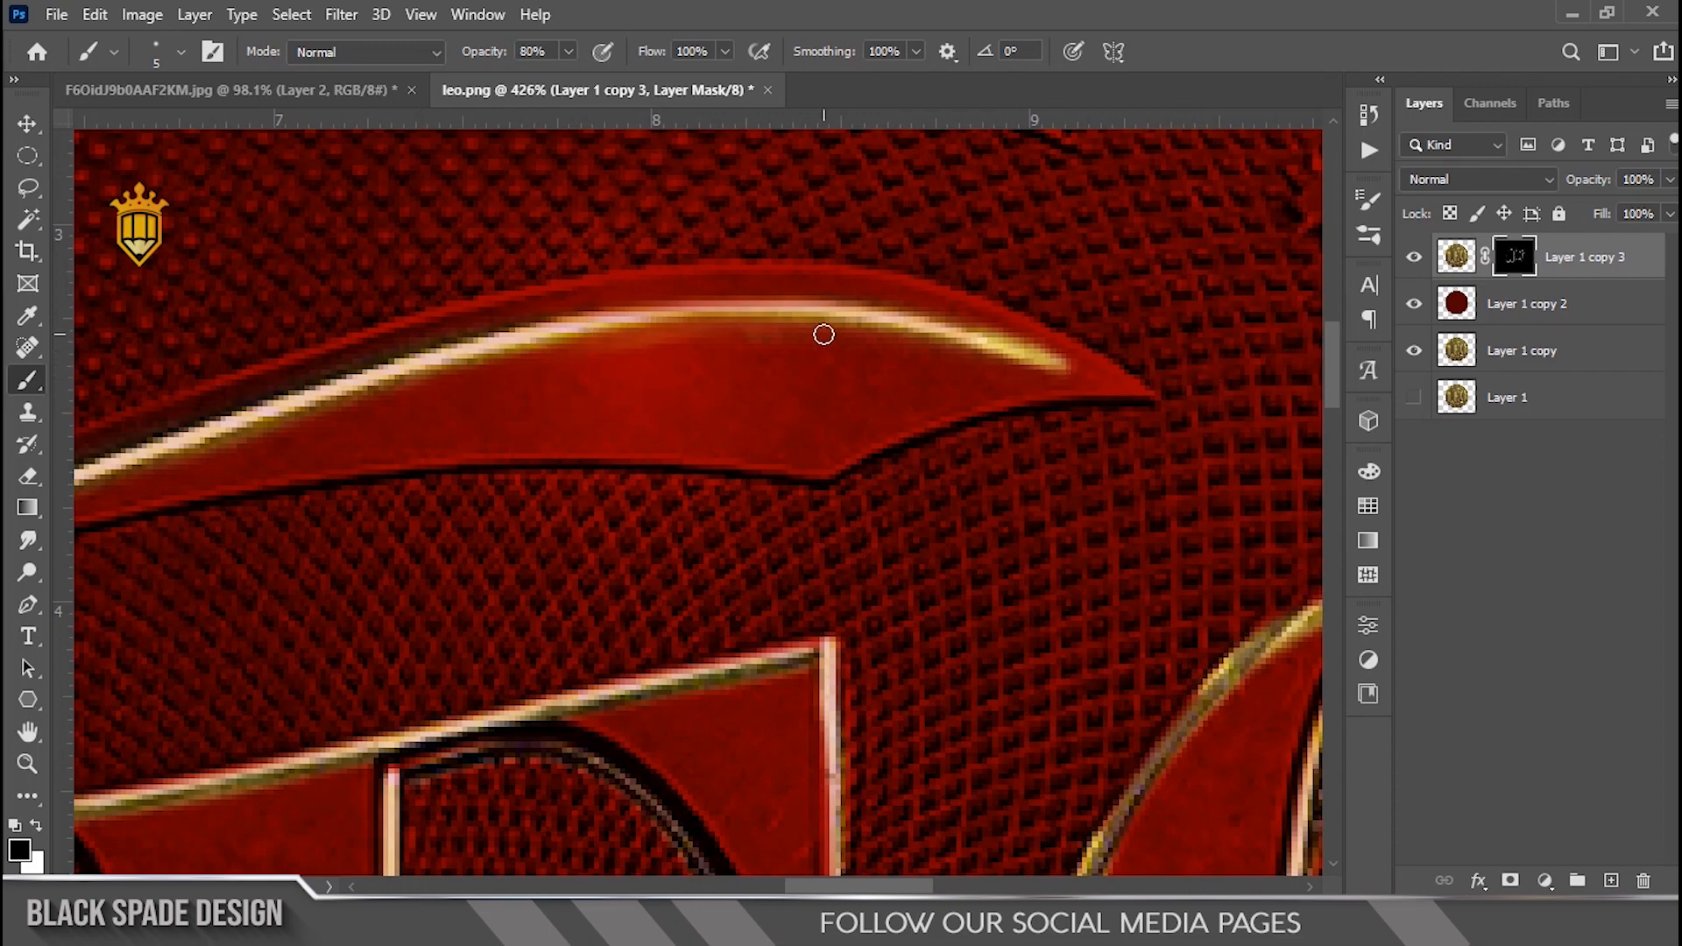
scroll(679, 359, down, 6)
key(space)
drag(701, 745, 871, 245)
scroll(984, 425, up, 6)
key(z)
key(x)
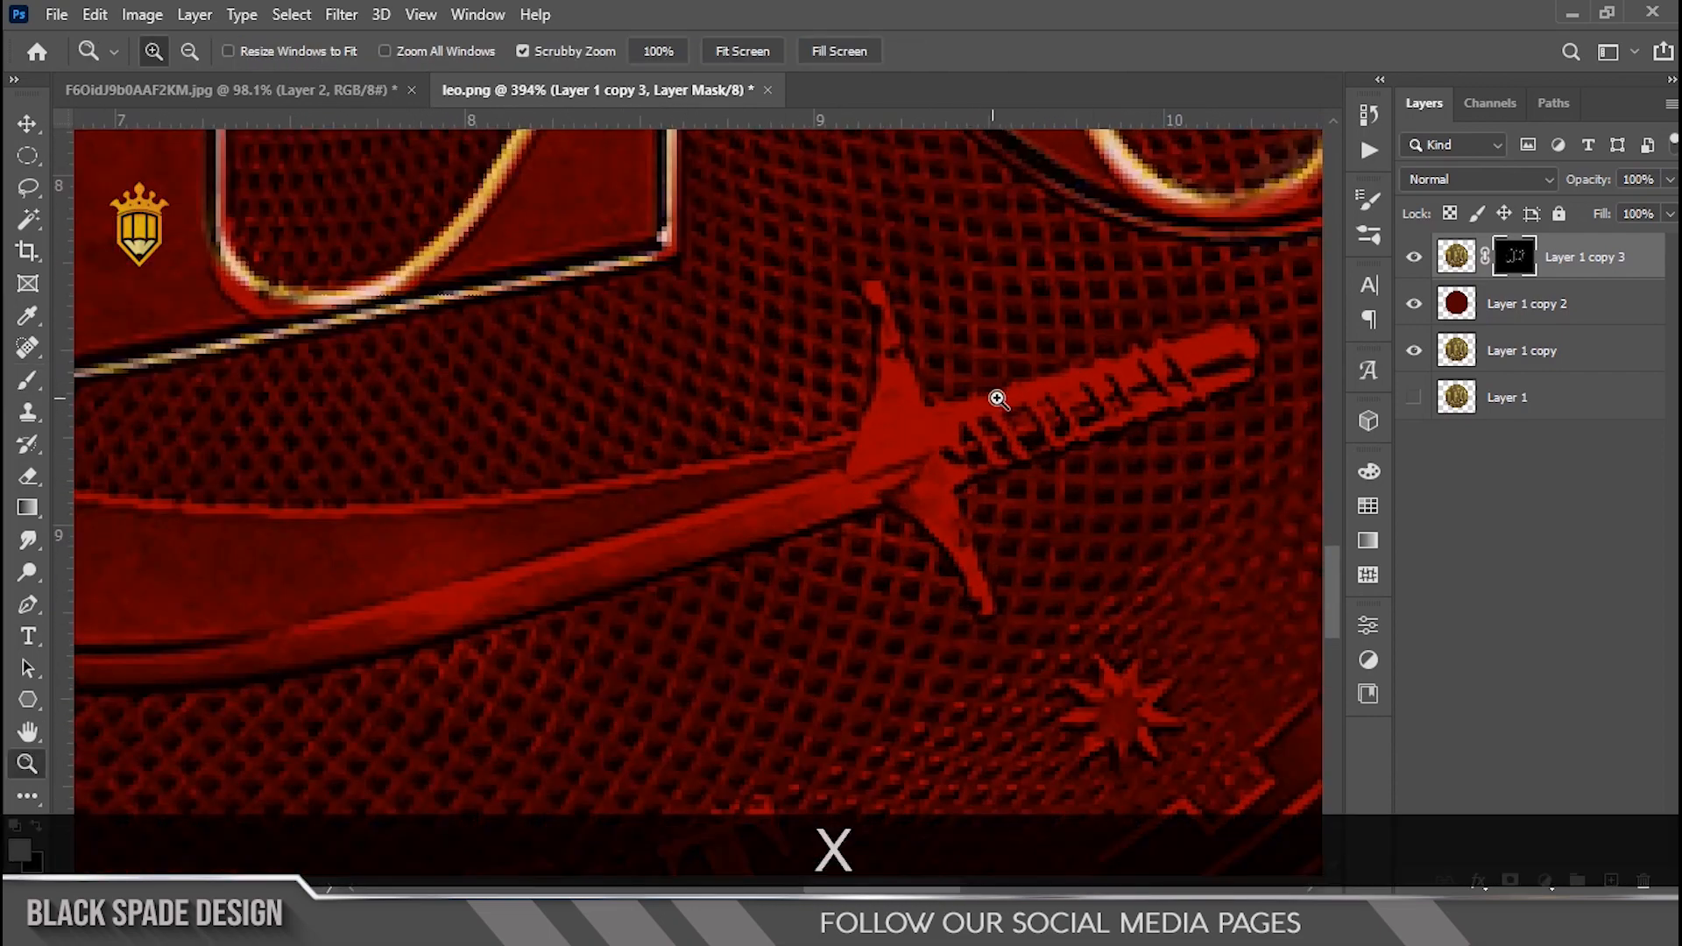
key(b)
drag(1230, 340, 1076, 385)
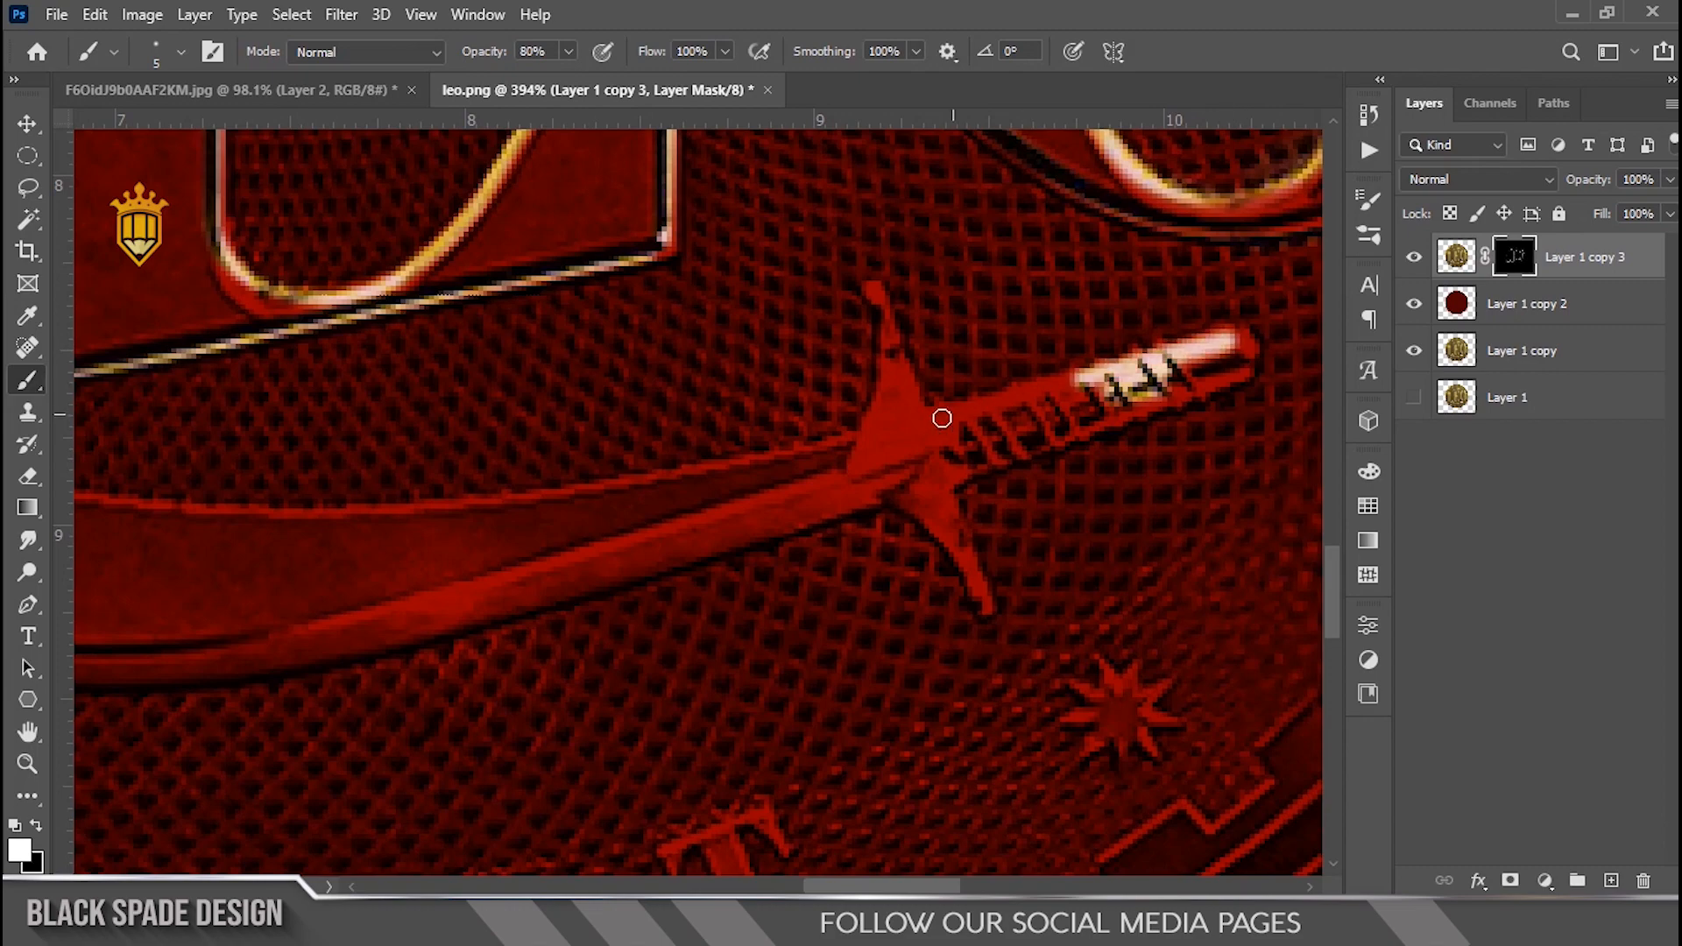
drag(942, 418, 877, 490)
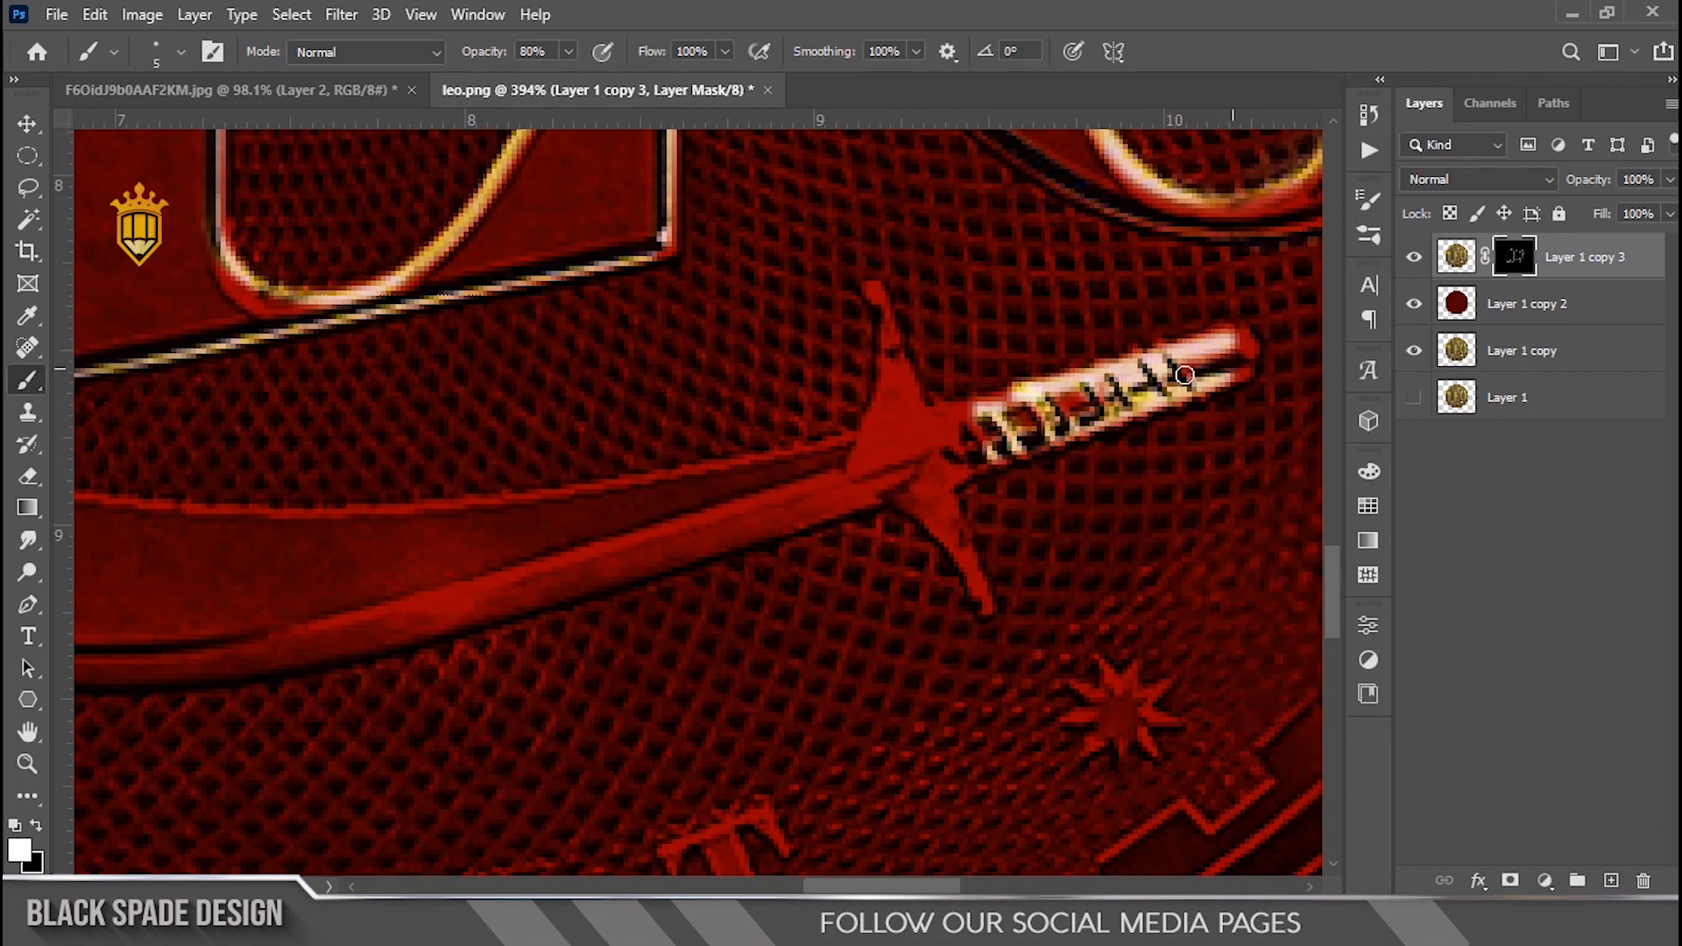
drag(993, 411, 1186, 386)
Step: Paint a thin gold highlight along the lower dagger's blade with a smaller brush
scroll(1186, 385, down, 1)
key([)
key([)
key([)
mouse_move(301, 458)
mouse_down()
mouse_move(386, 476)
mouse_move(762, 469)
mouse_move(896, 424)
mouse_move(822, 559)
mouse_up()
key(space)
scroll(896, 424, down, 1)
scroll(895, 424, down, 8)
scroll(822, 559, down, 1)
drag(837, 473, 755, 517)
scroll(754, 517, up, 4)
Step: Lower the gold highlight layer's opacity to 83%
key(v)
drag(751, 402, 818, 289)
drag(1584, 181, 1563, 185)
scroll(702, 447, down, 4)
drag(819, 580, 804, 565)
scroll(683, 521, up, 6)
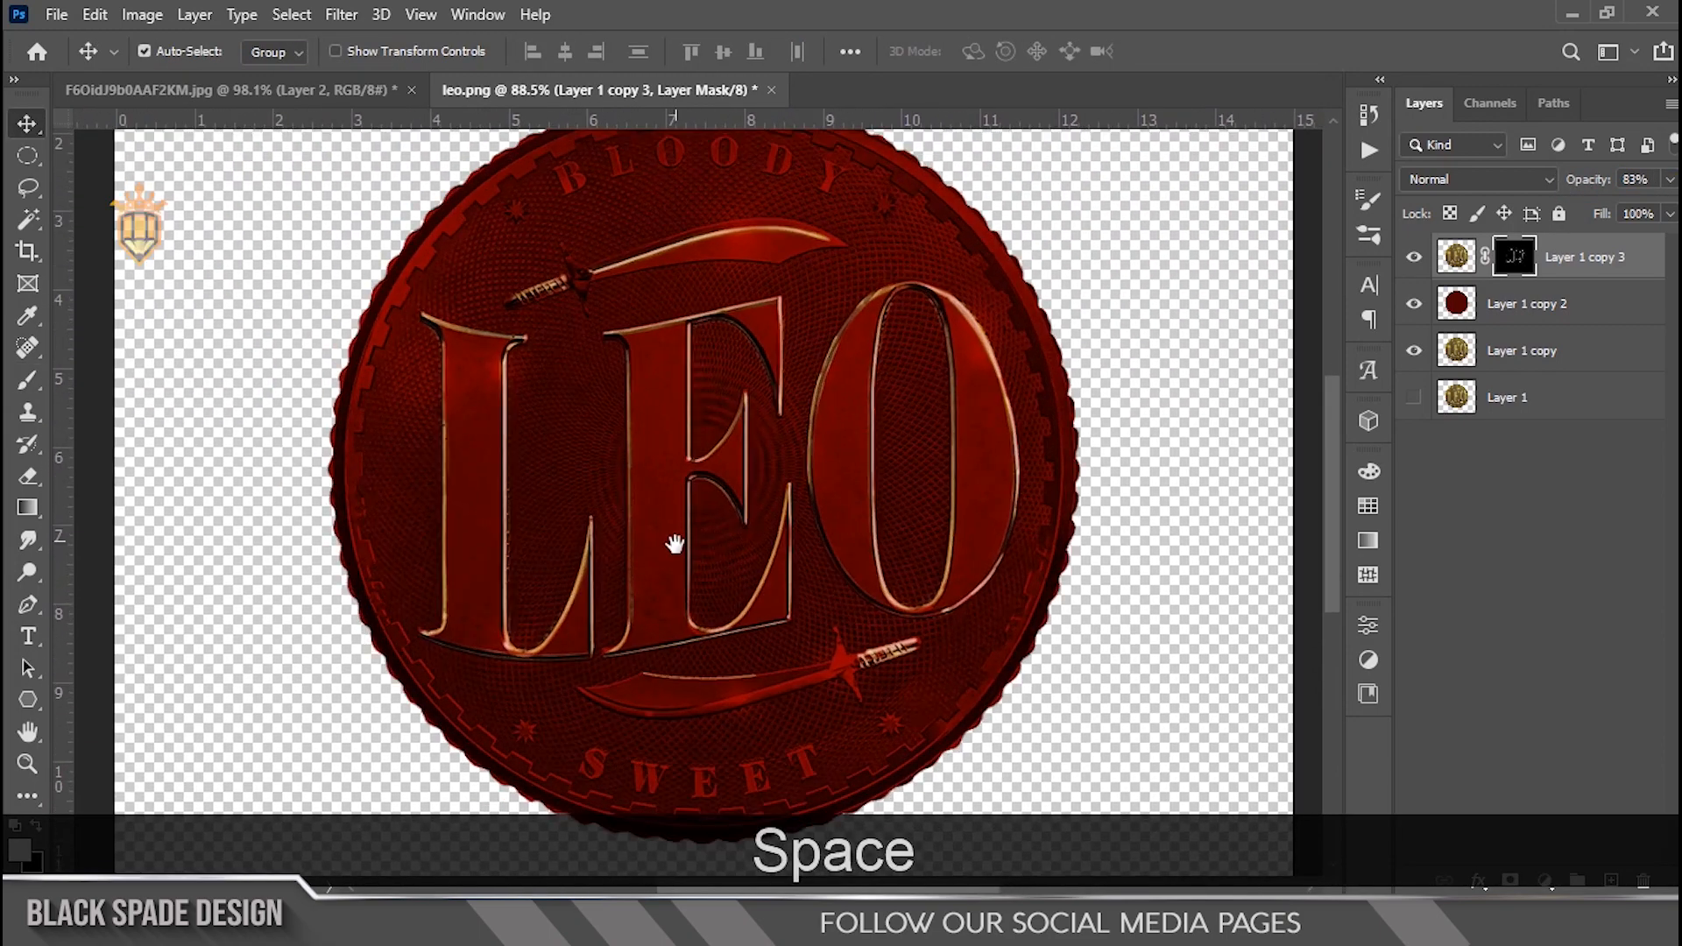
drag(674, 562, 680, 514)
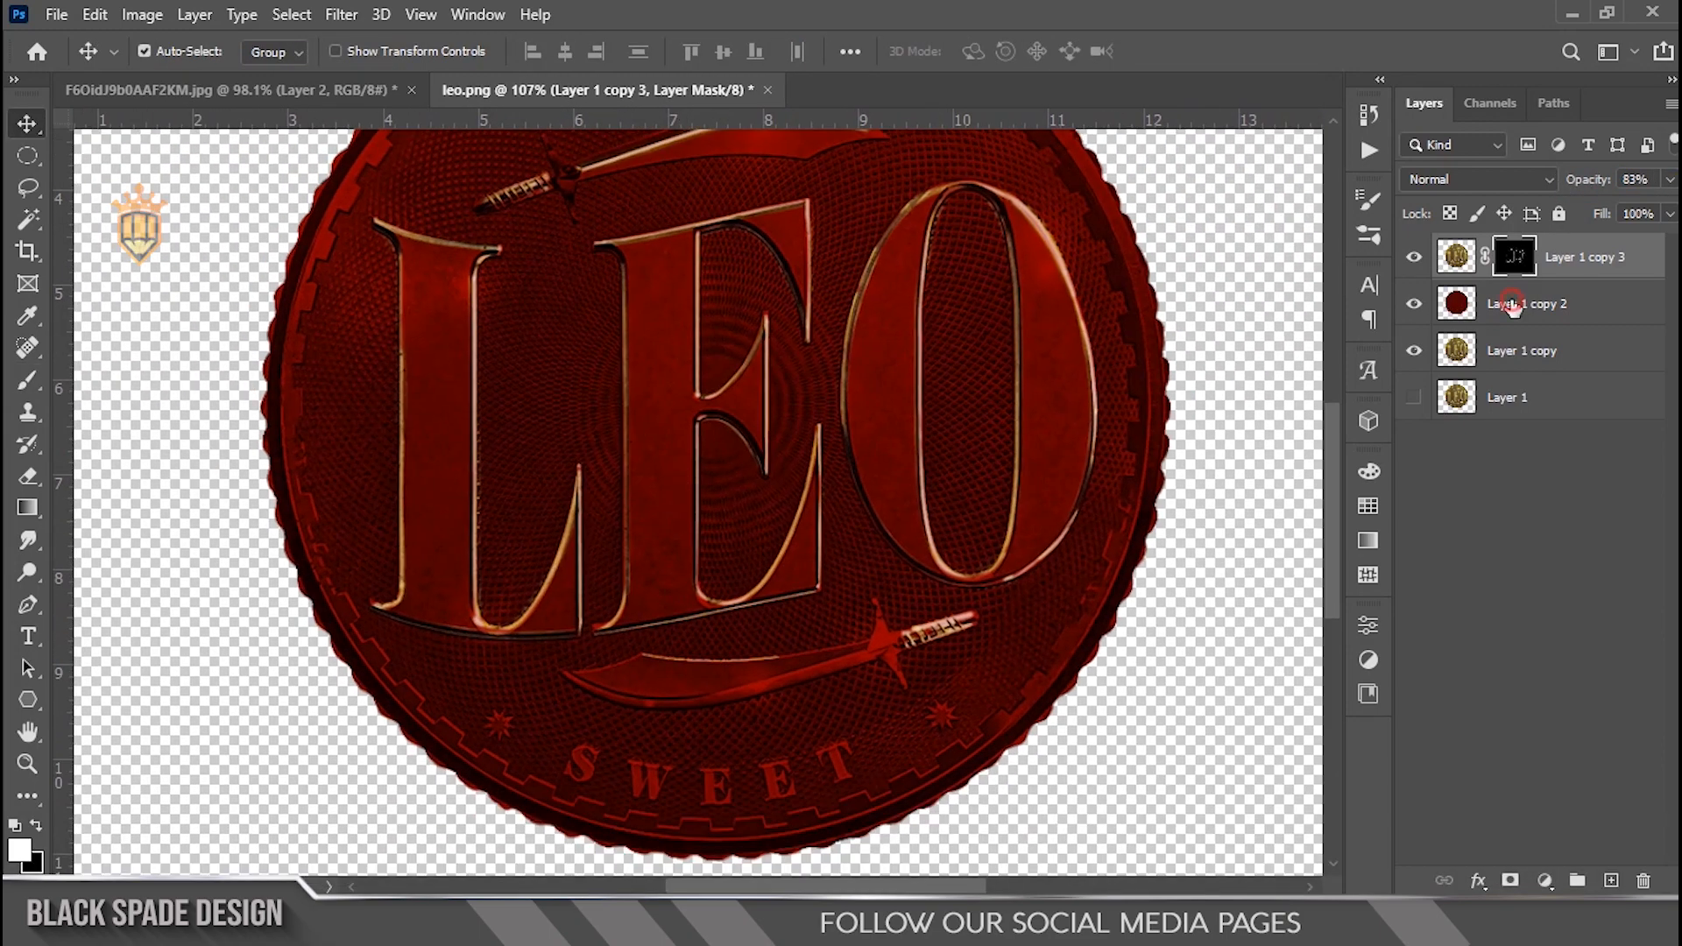
Step: Duplicate the red Hard Light layer and set the copy's blend mode to Darken
click(1513, 307)
scroll(645, 450, down, 3)
scroll(768, 490, up, 2)
scroll(768, 493, up, 2)
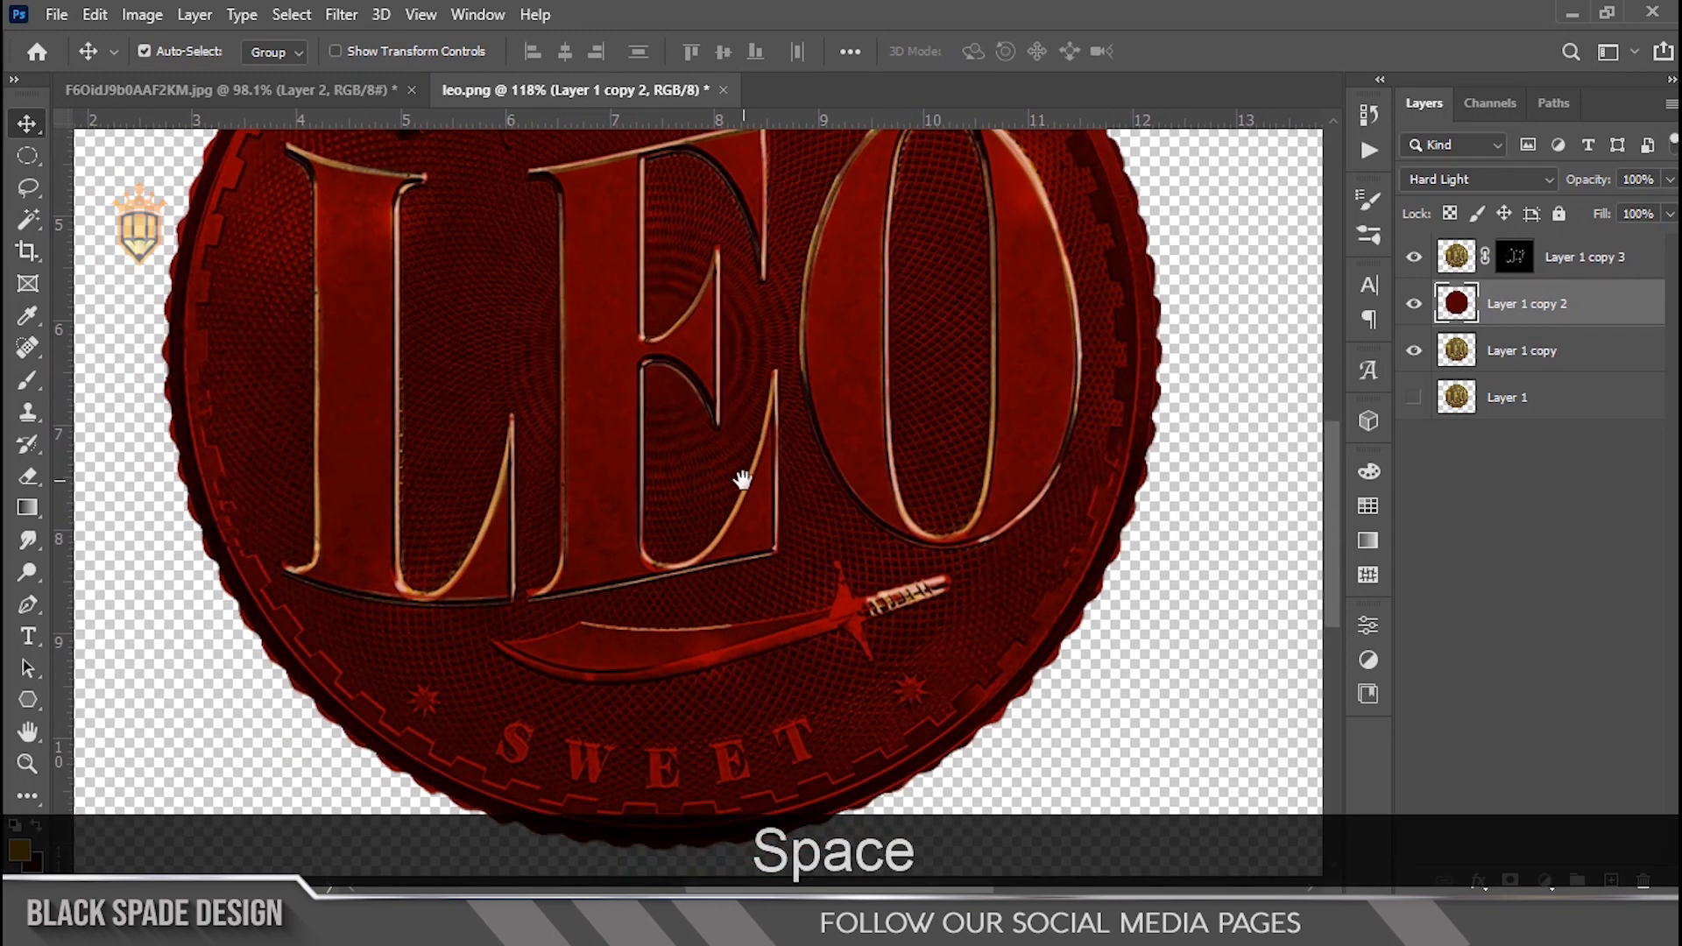
key(ctrl+j)
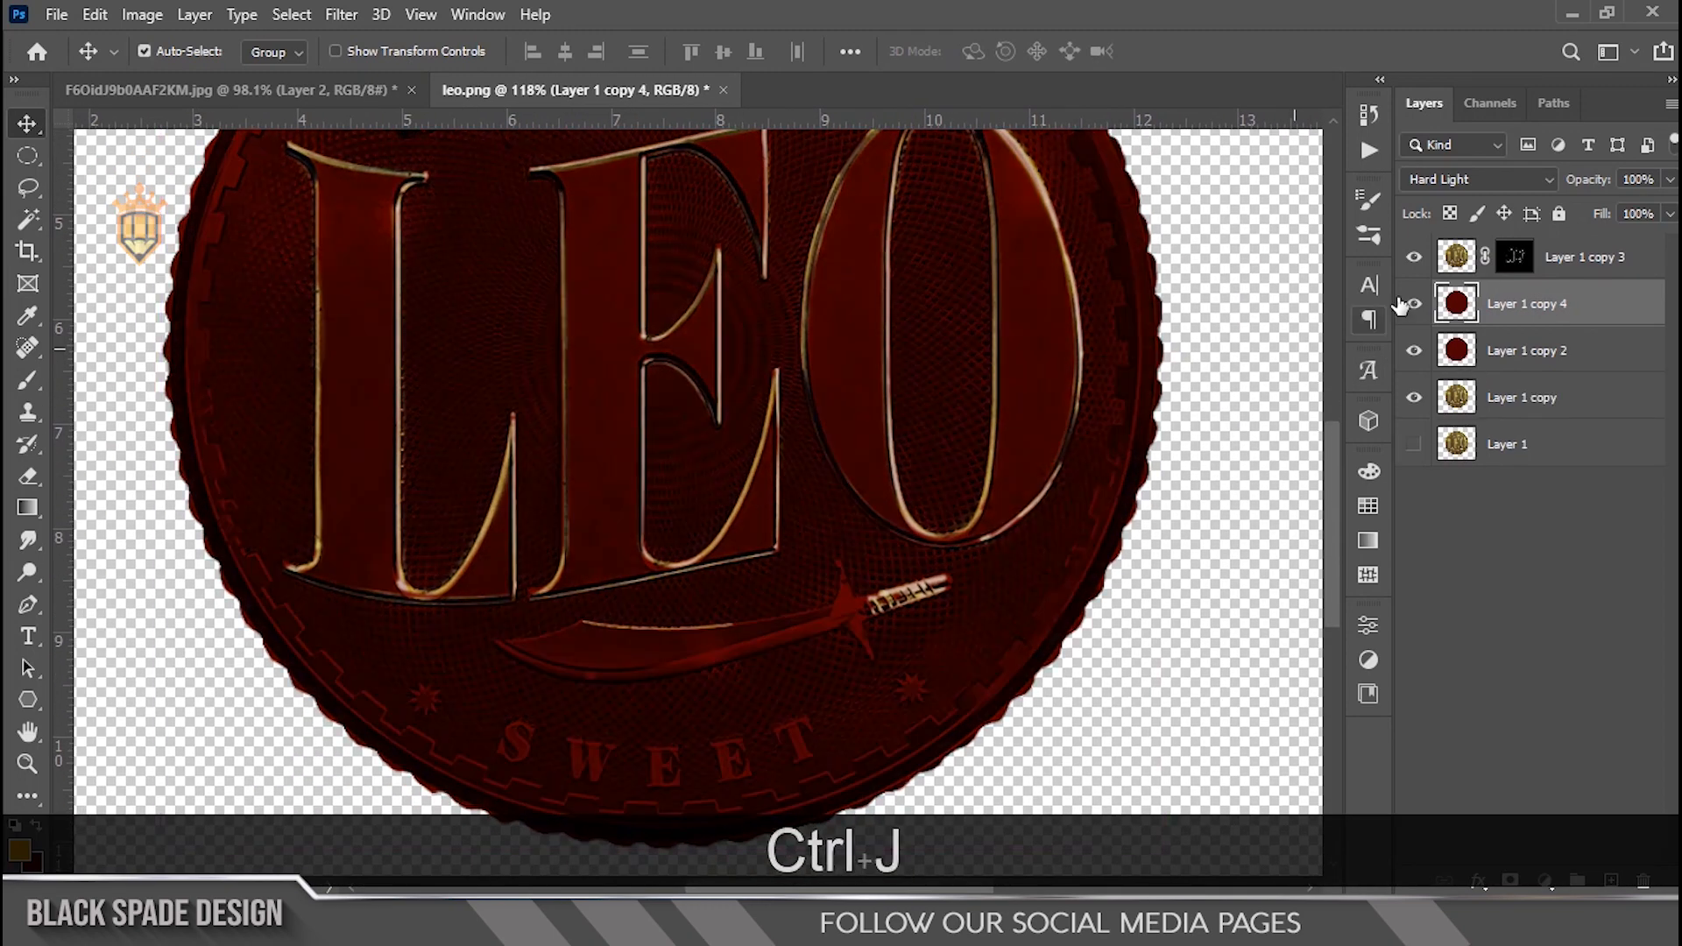
click(1457, 182)
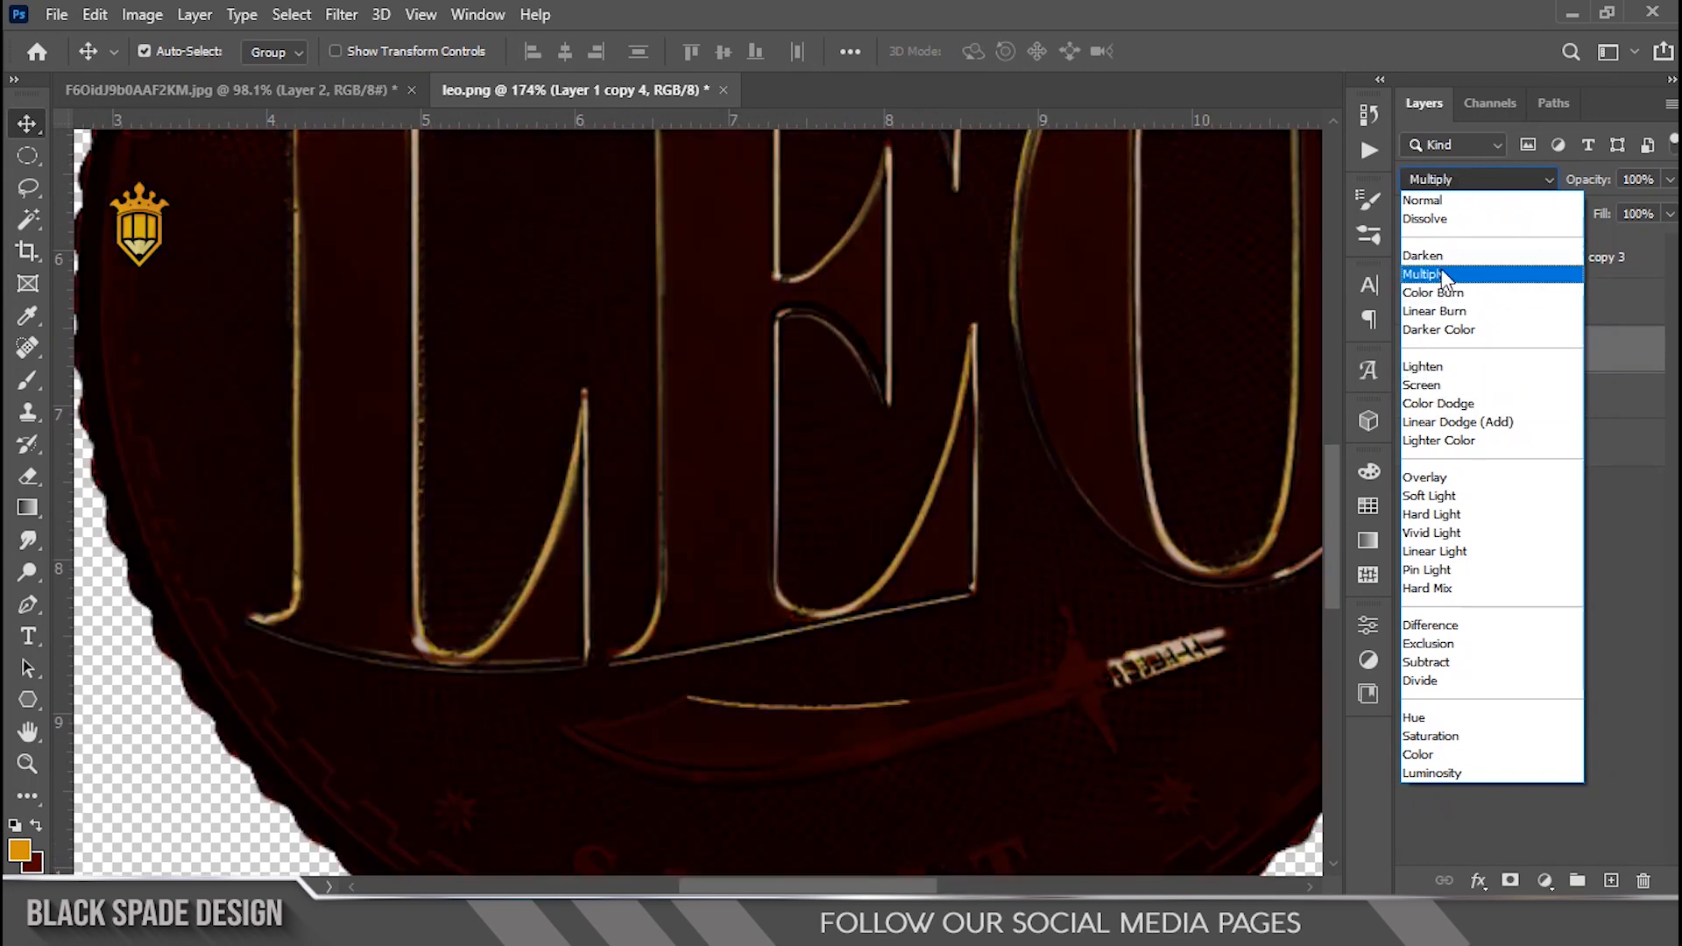
click(1439, 257)
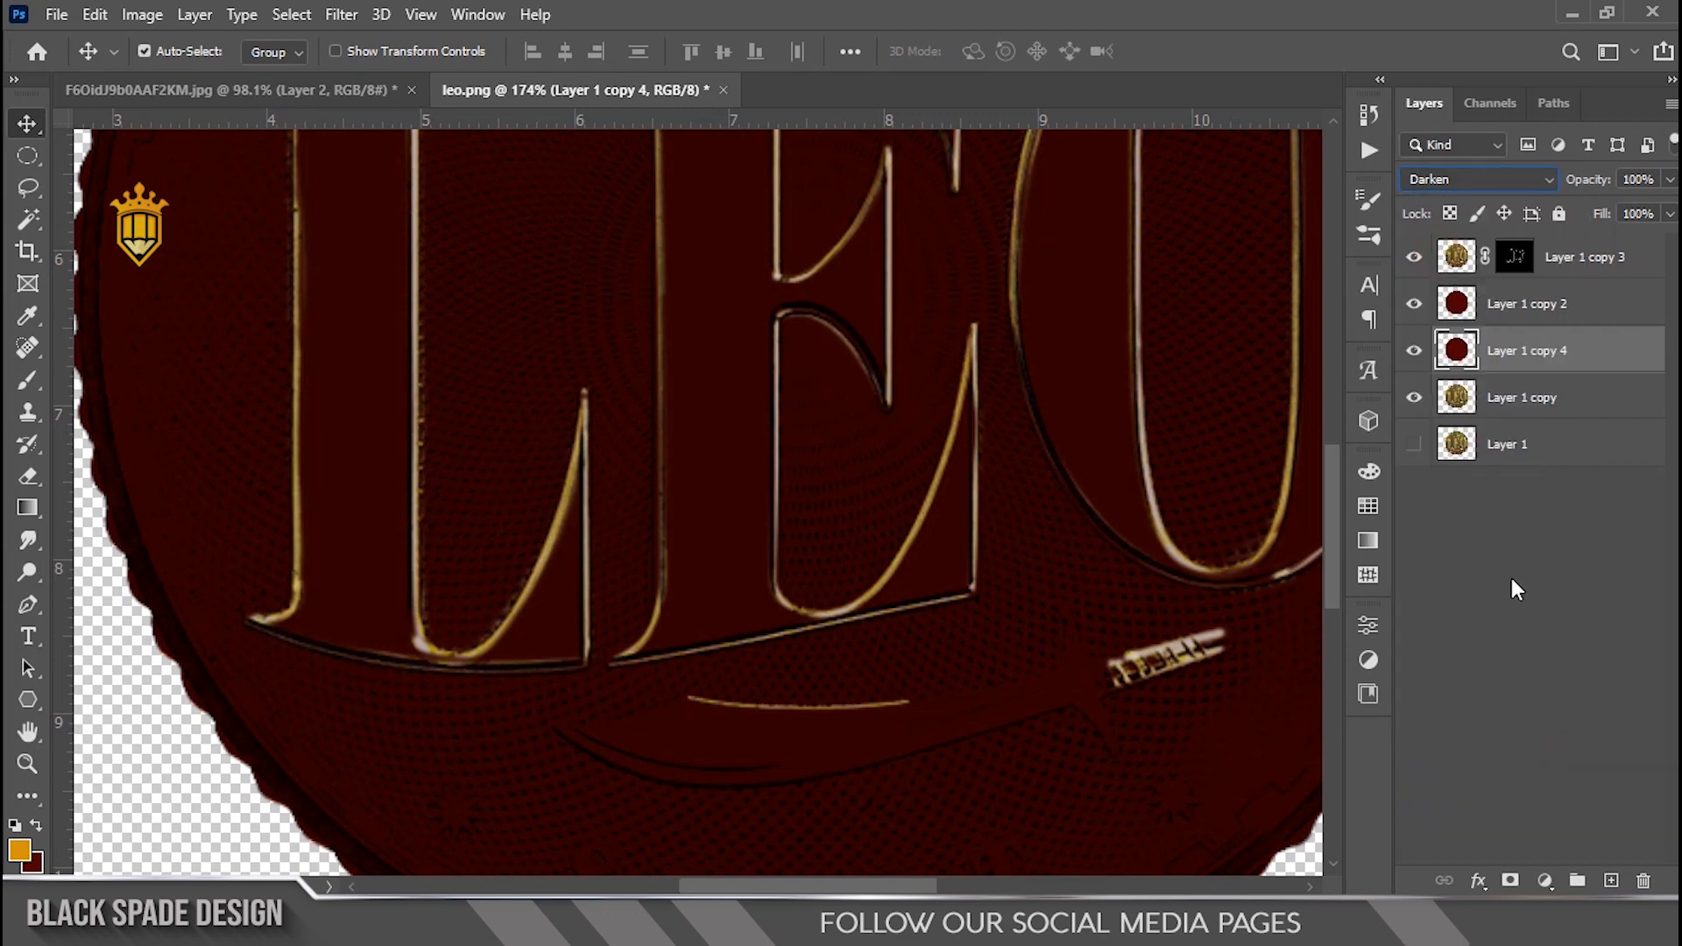
Step: Add an inverted black mask to the Darken copy and paint a dark streak beside the E's left stem with a 50 px brush
click(1500, 880)
key(ctrl+i)
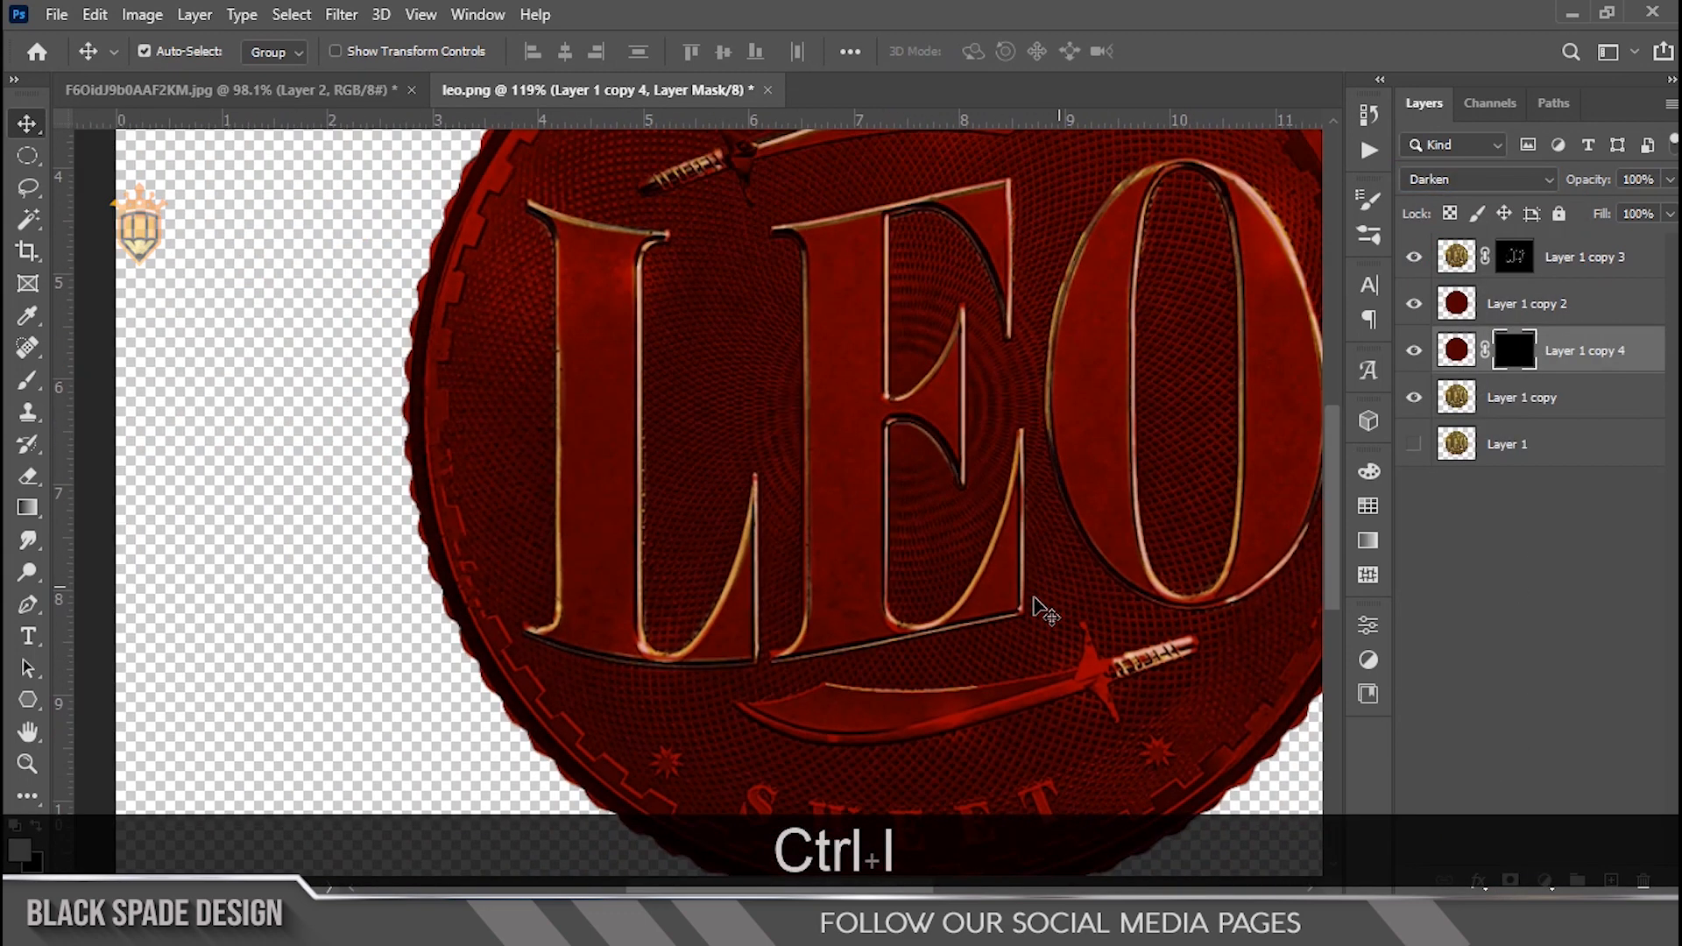
scroll(1033, 606, down, 4)
scroll(871, 640, up, 3)
key(space)
drag(878, 620, 765, 588)
key(b)
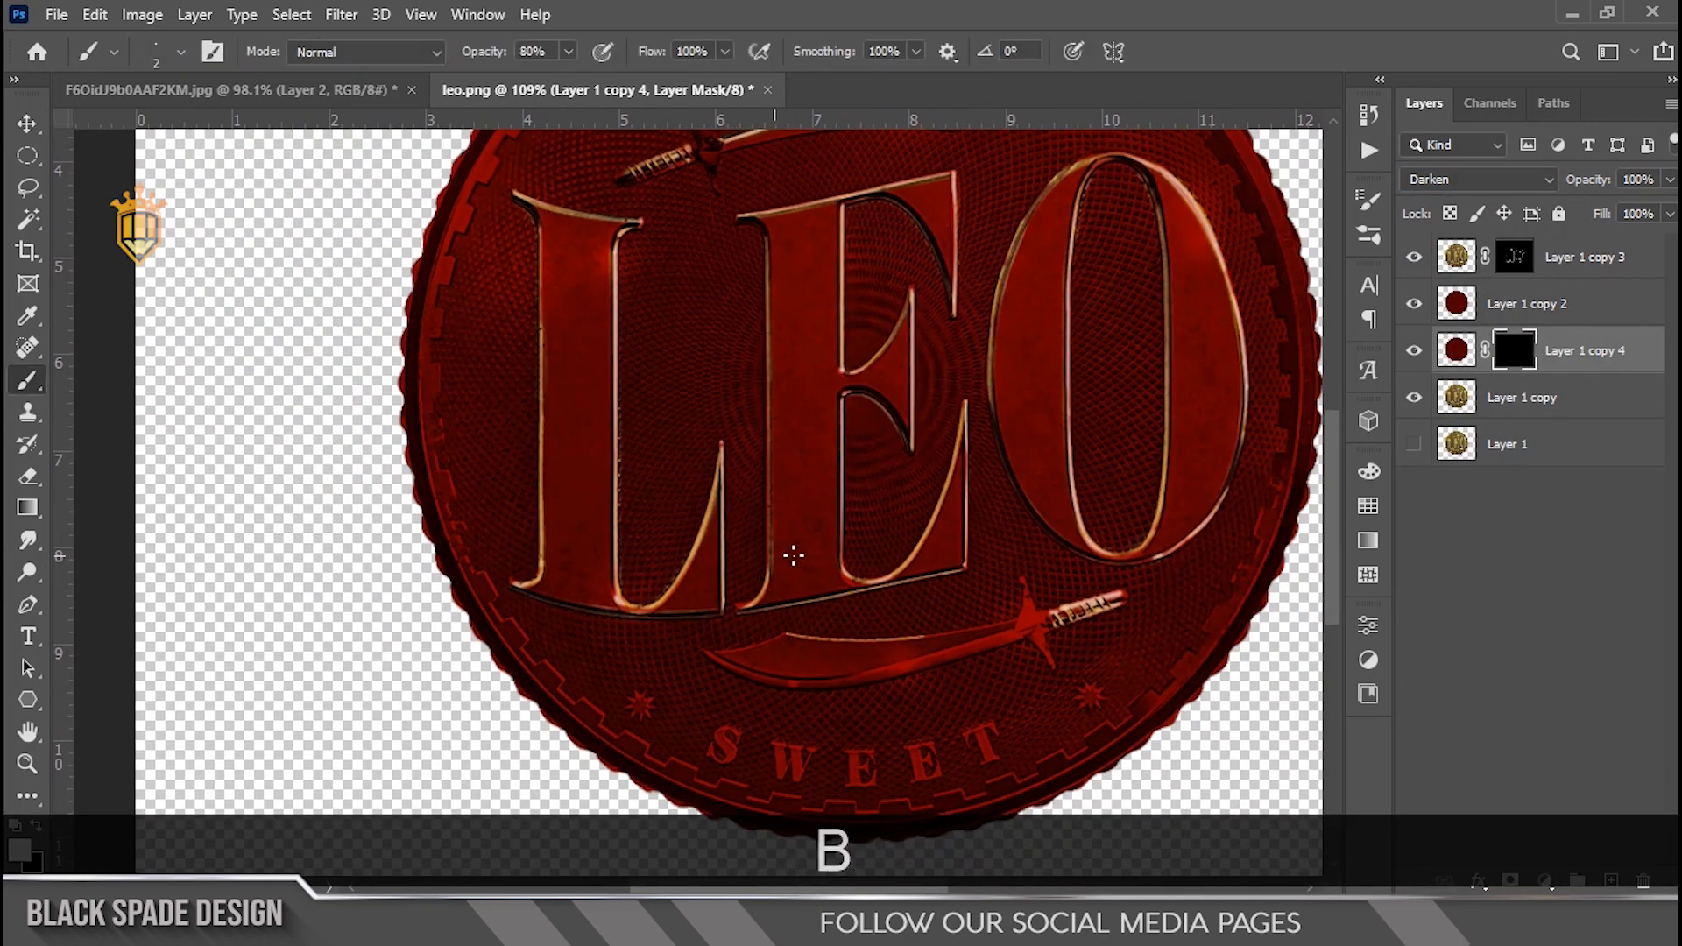
scroll(863, 553, up, 3)
key(bracketright)
key(bracketright)
key(bracketright)
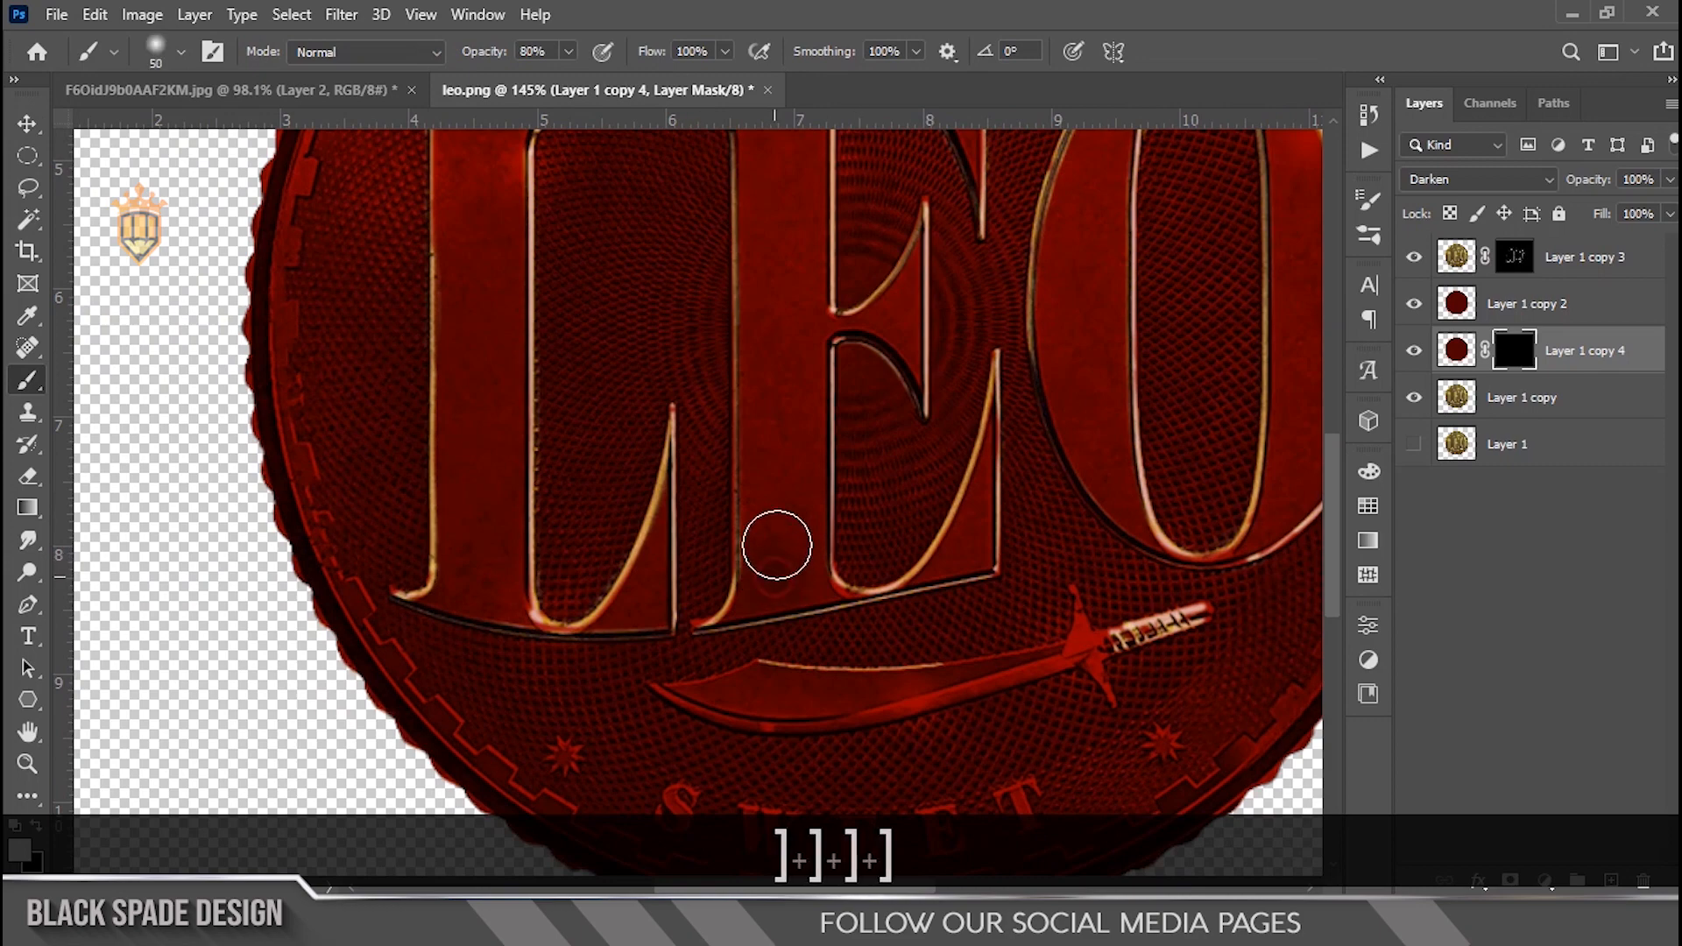
drag(768, 382, 769, 184)
Step: Lower the brush opacity to 71% and paint a dark streak down the L's stem
scroll(761, 207, down, 2)
key(space)
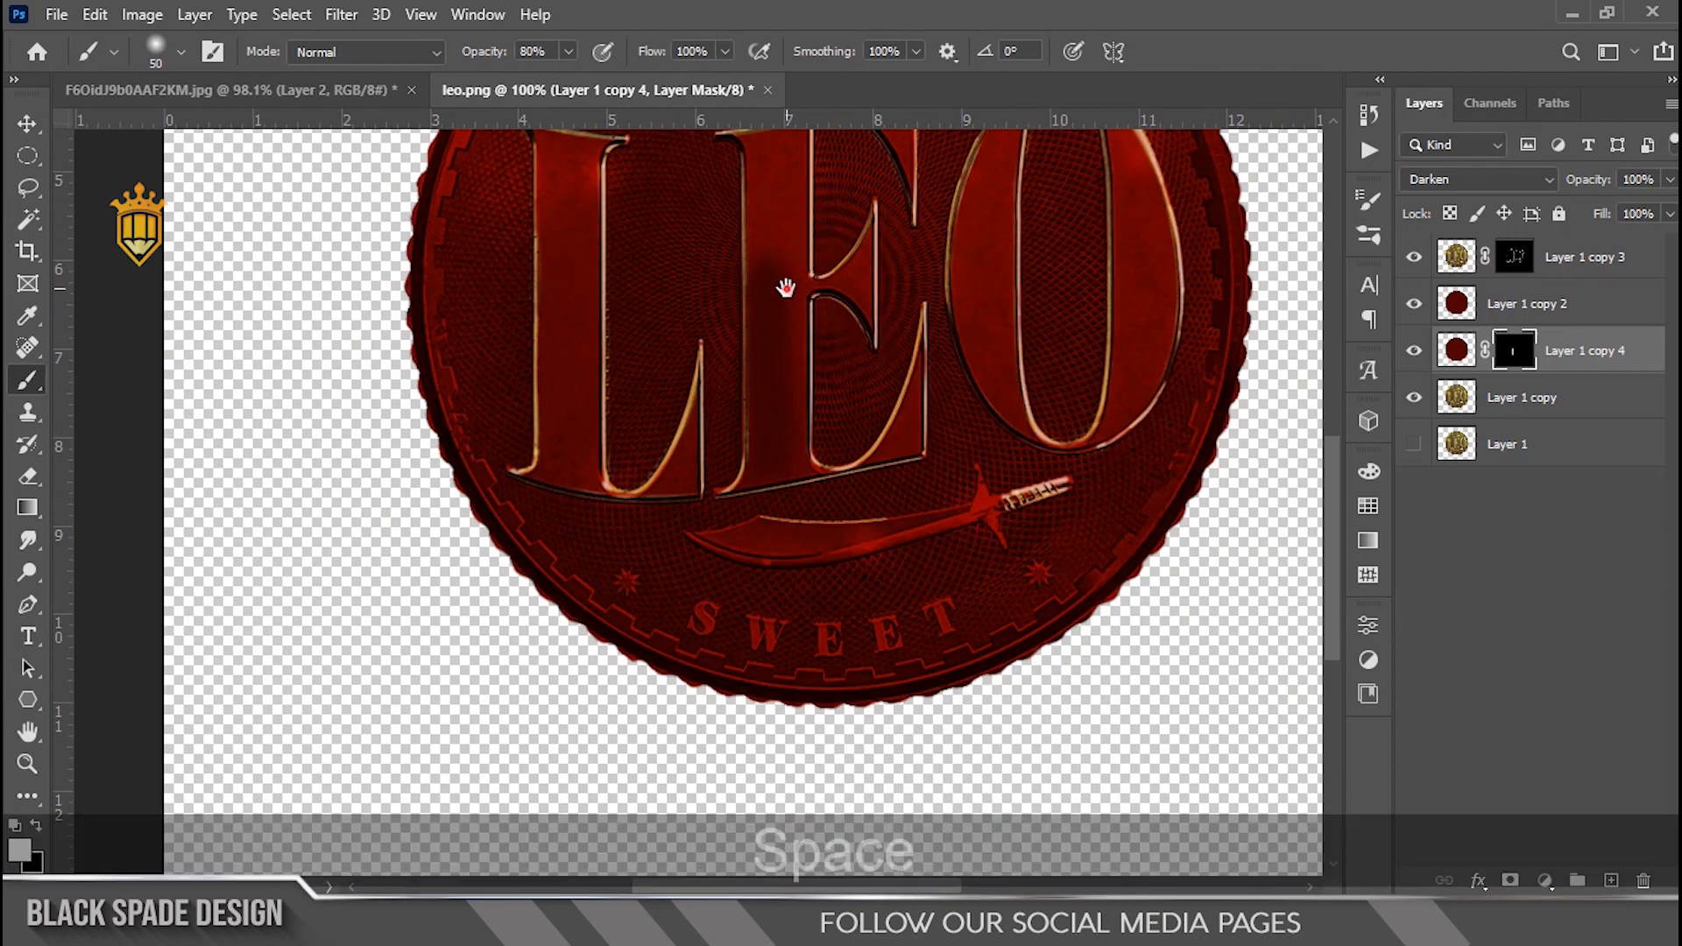
drag(785, 286, 796, 405)
drag(477, 54, 472, 55)
scroll(781, 369, up, 2)
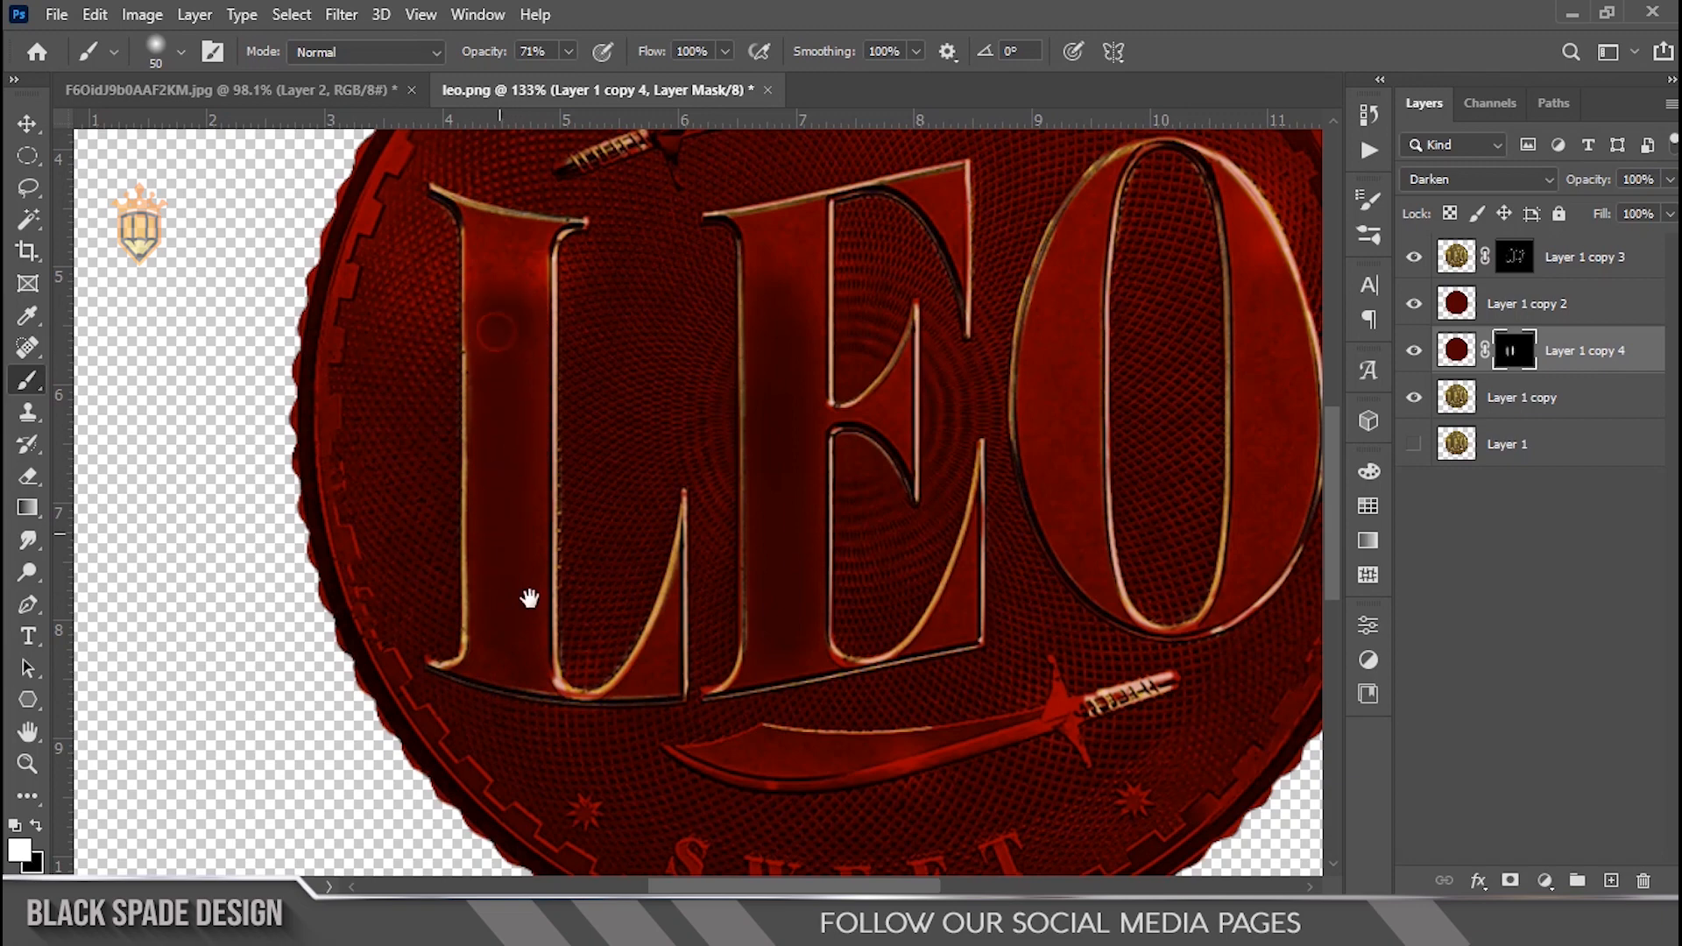
drag(644, 692, 649, 515)
Step: Set smoothing to 6% and paint shading along the L's inner curve and base with a smaller brush
scroll(653, 523, up, 6)
key(bracketleft)
key(bracketleft)
key(bracketleft)
mouse_move(670, 452)
mouse_down()
mouse_move(653, 495)
mouse_move(571, 536)
mouse_up()
key(bracketleft)
key(bracketleft)
drag(844, 53, 761, 53)
key(bracketleft)
key(bracketleft)
drag(689, 334, 681, 395)
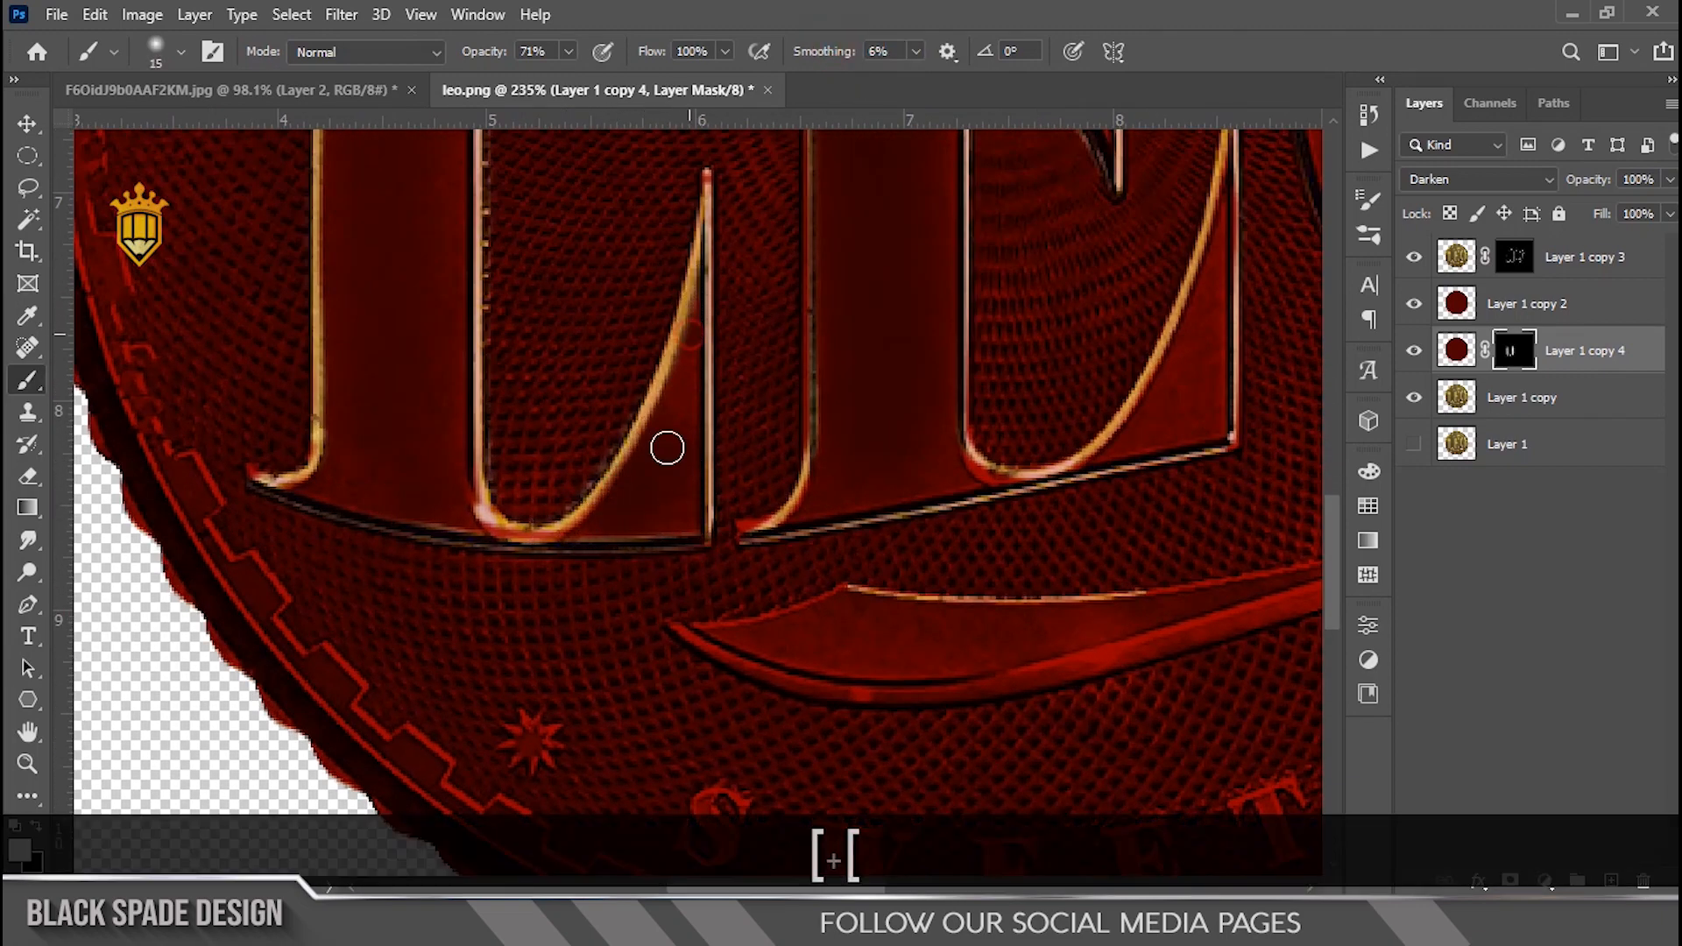
drag(671, 526, 476, 535)
Step: Paint shading inside the E's lower stem, along its right edge and across its base
key(bracketright)
key(bracketright)
key(bracketright)
drag(897, 355, 904, 479)
key(bracketleft)
key(bracketleft)
drag(1217, 275, 1177, 439)
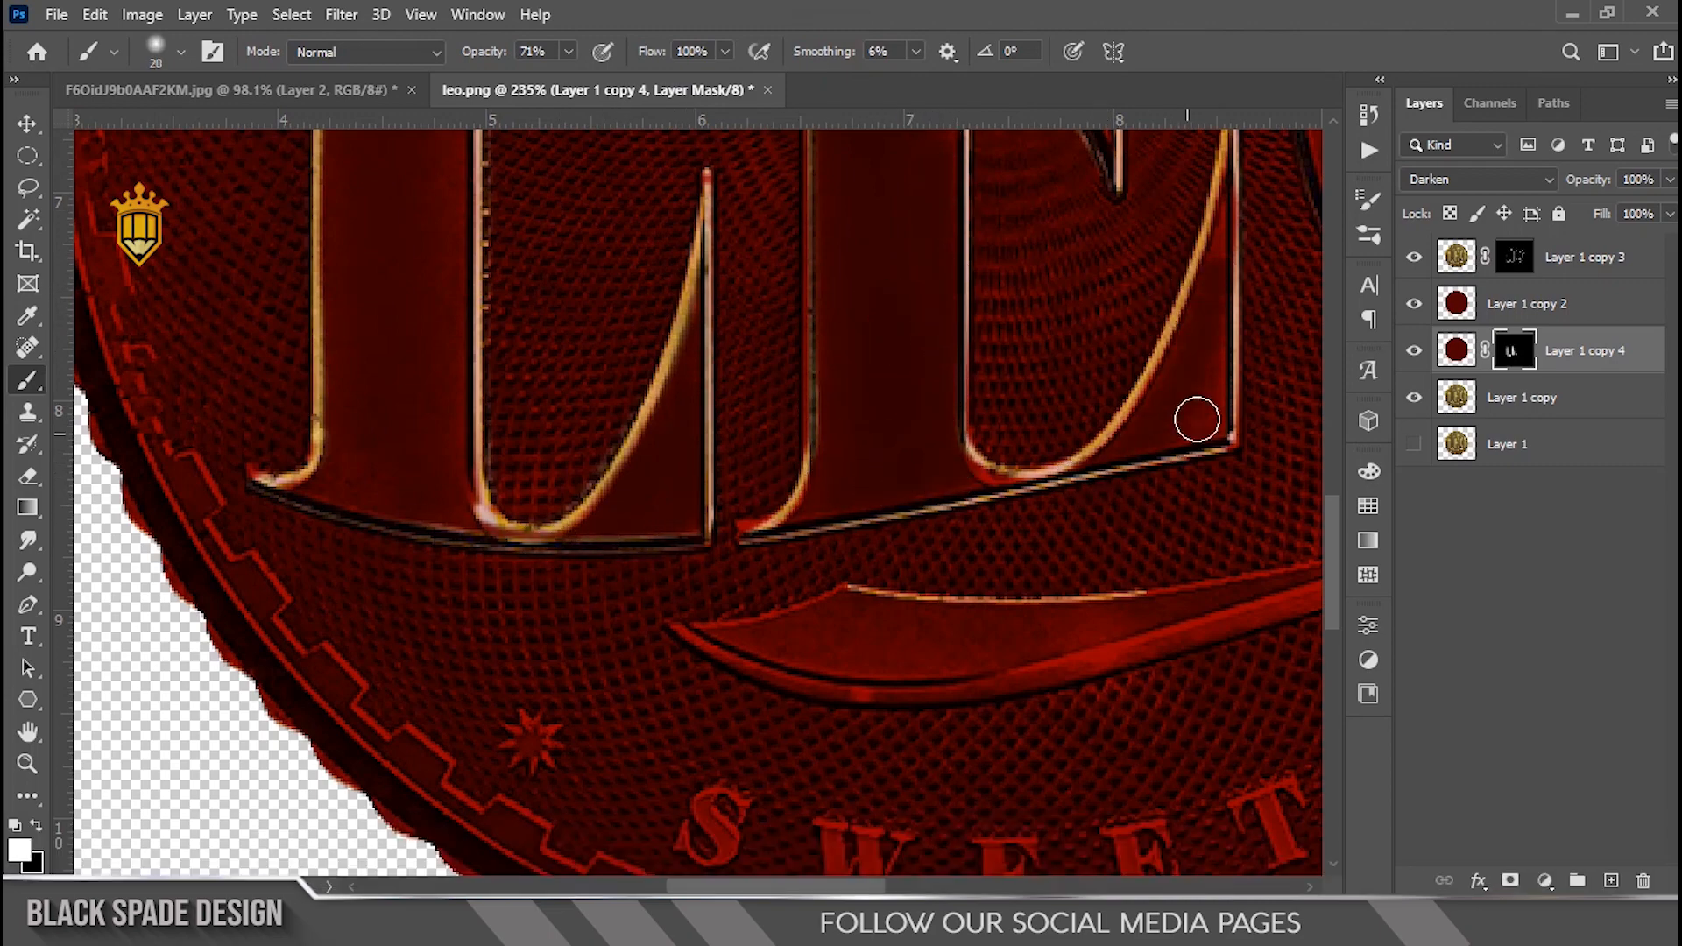
scroll(1217, 423, down, 3)
mouse_move(1092, 469)
mouse_down()
mouse_move(861, 417)
mouse_move(748, 440)
mouse_up()
Step: Enlarge the brush to 45 px and paint shading down the E's upper right and both sides of the O
key(bracketright)
key(bracketright)
key(bracketright)
key(bracketright)
key(bracketleft)
key(bracketleft)
key(bracketleft)
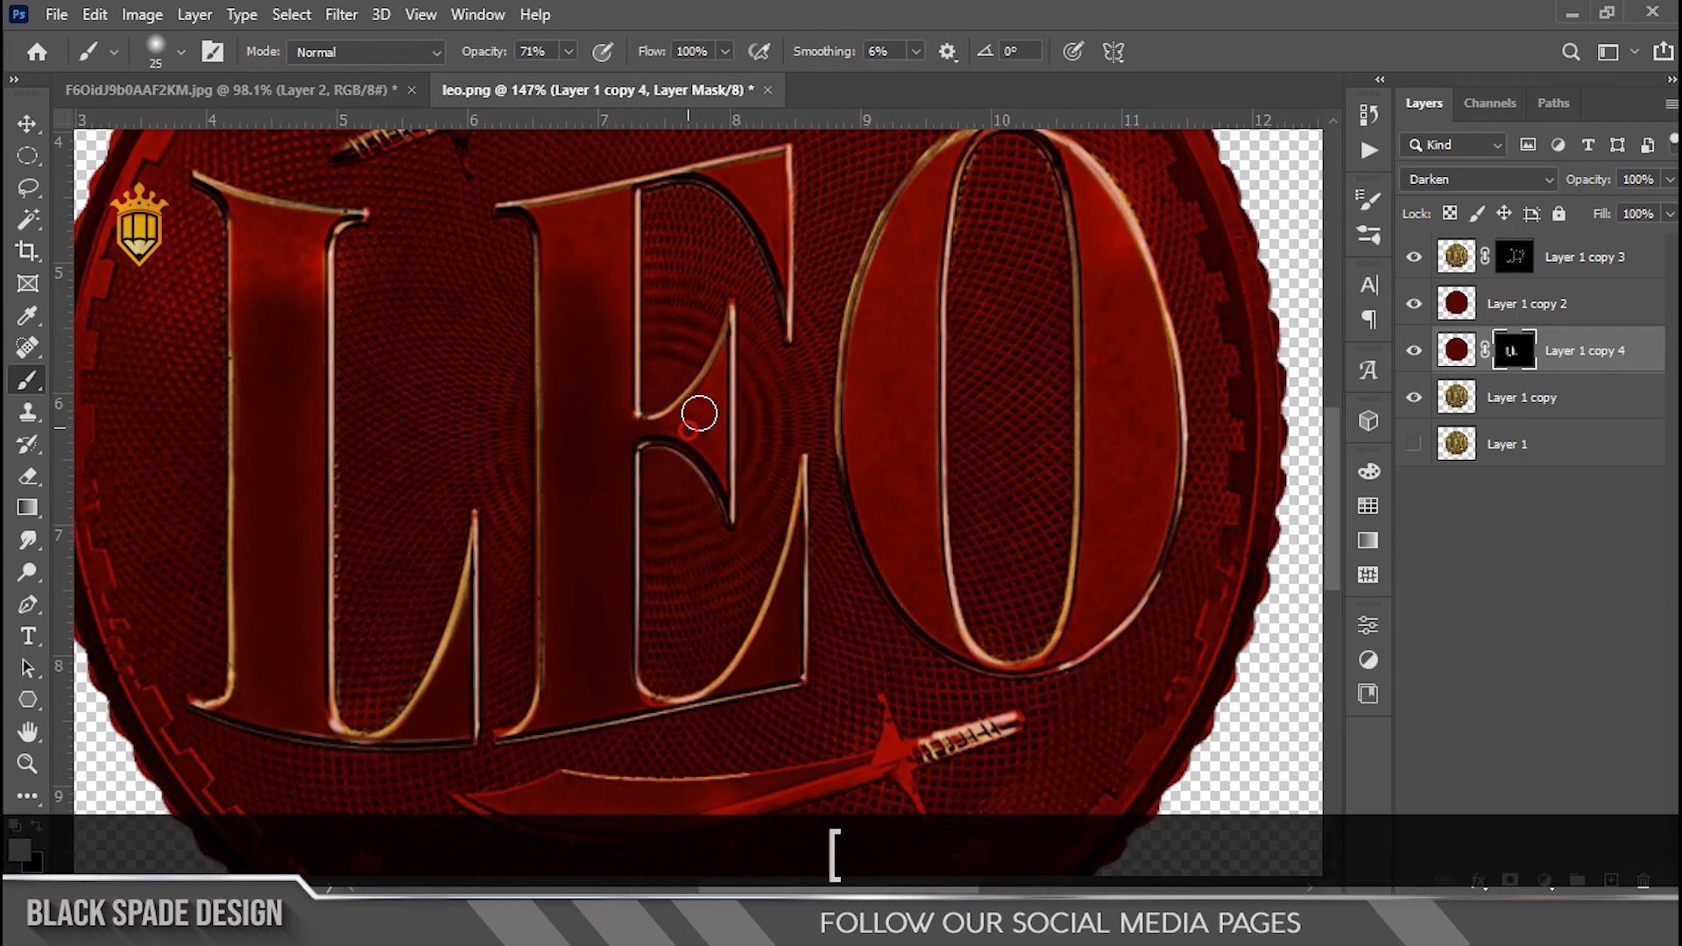
key(bracketright)
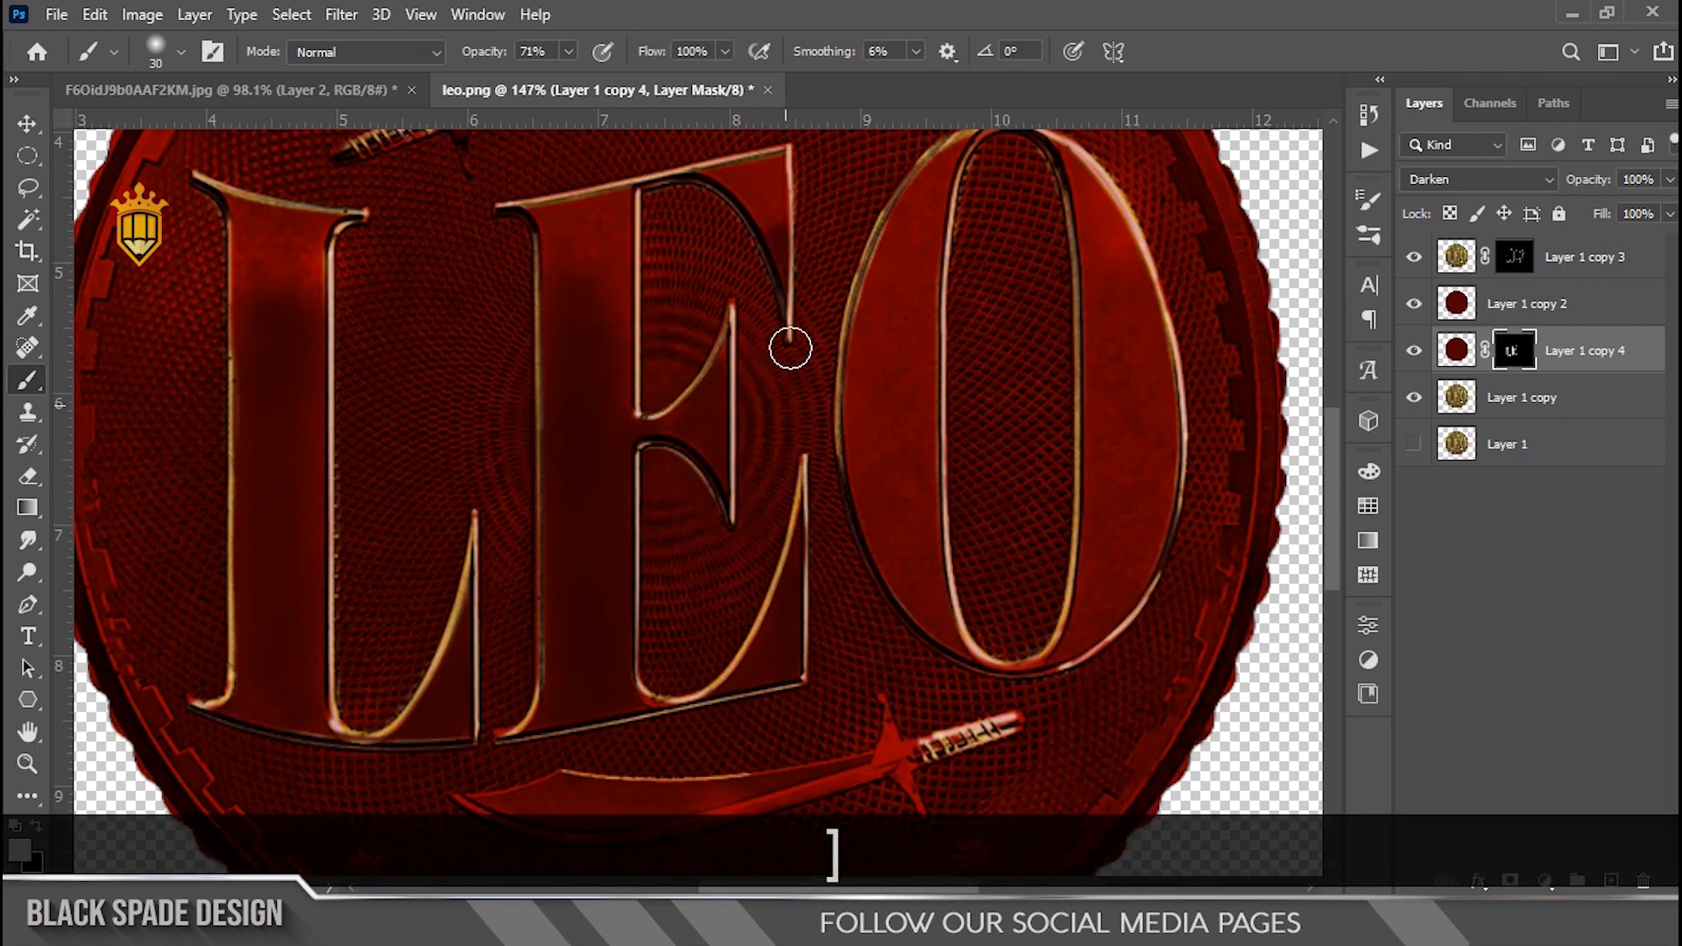
key(bracketright)
key(bracketright)
key(bracketright)
mouse_move(900, 307)
mouse_down()
mouse_move(886, 389)
mouse_move(930, 611)
mouse_move(901, 464)
mouse_up()
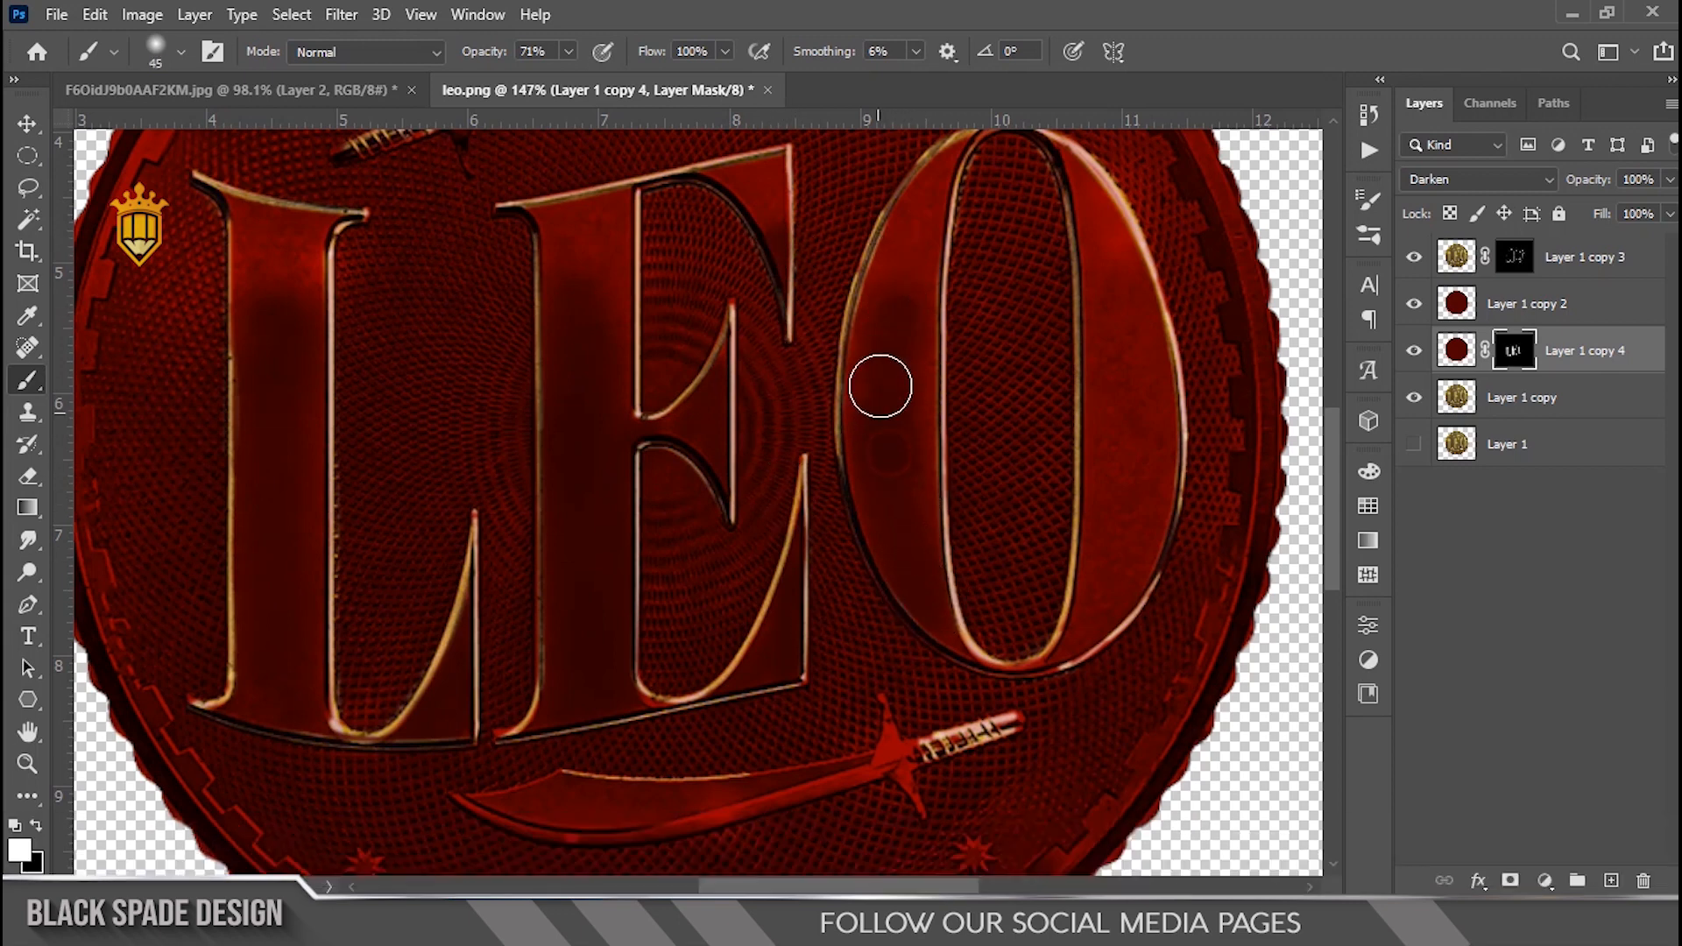
drag(878, 394, 932, 187)
mouse_move(1129, 395)
mouse_down()
mouse_move(1095, 267)
mouse_move(1095, 533)
mouse_move(1065, 637)
mouse_move(1129, 542)
mouse_move(1126, 307)
mouse_move(1092, 199)
mouse_up()
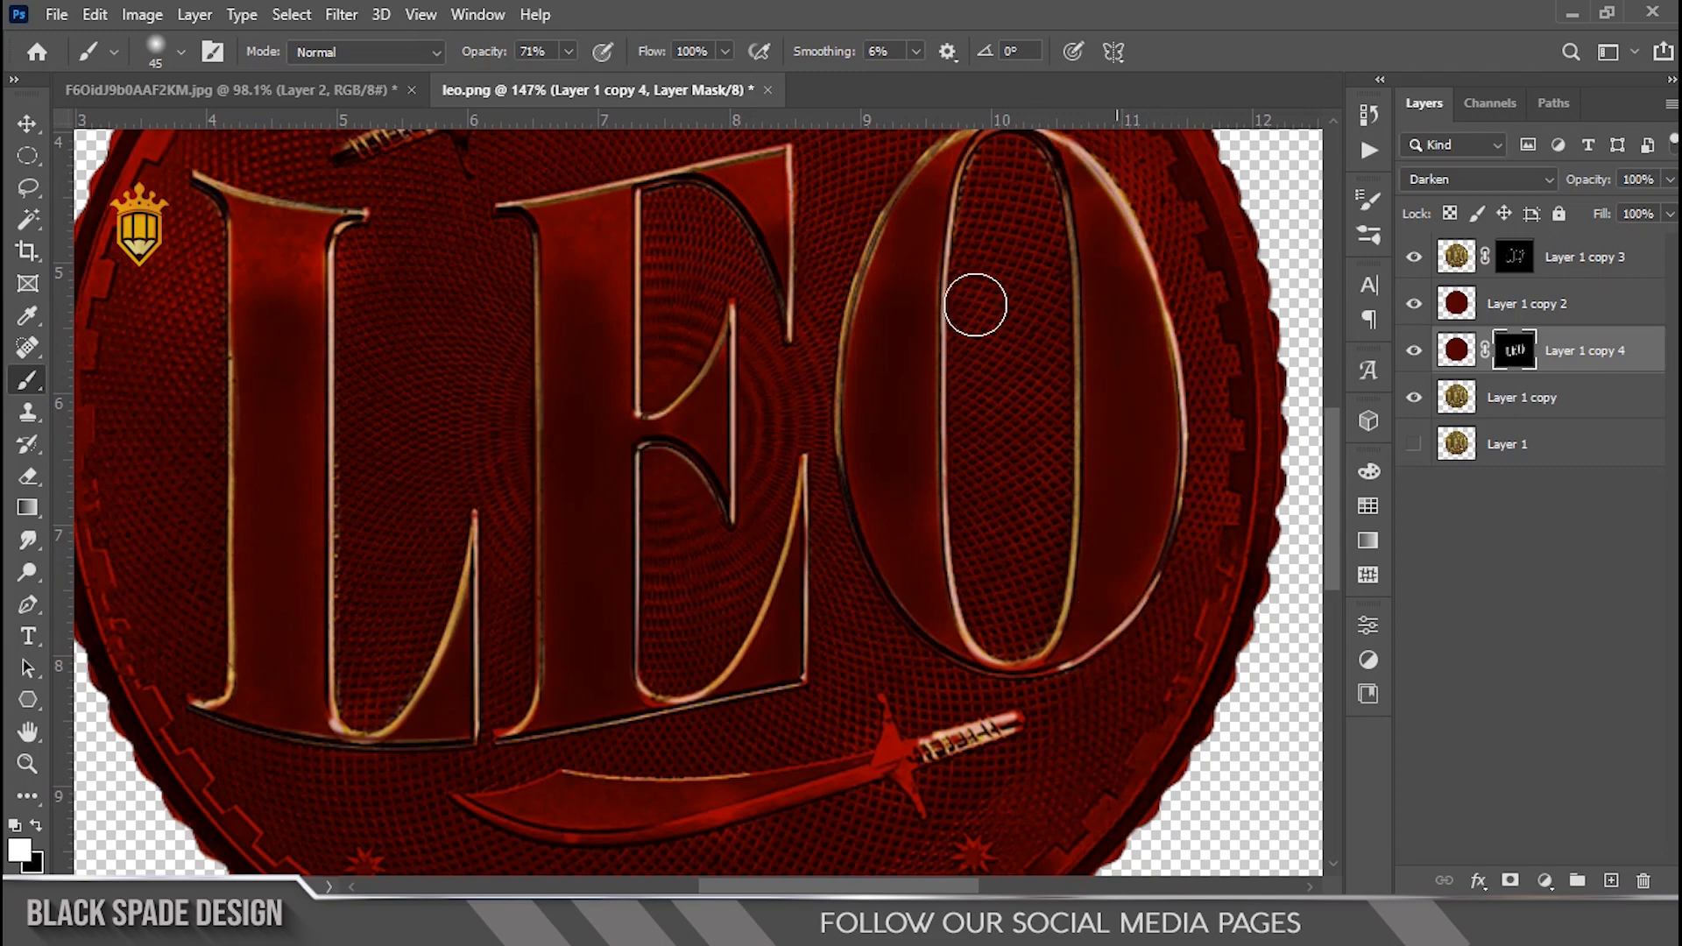
Step: Toggle the gold highlight layer's visibility off and on to compare the shading
key(bracketleft)
scroll(1080, 337, down, 2)
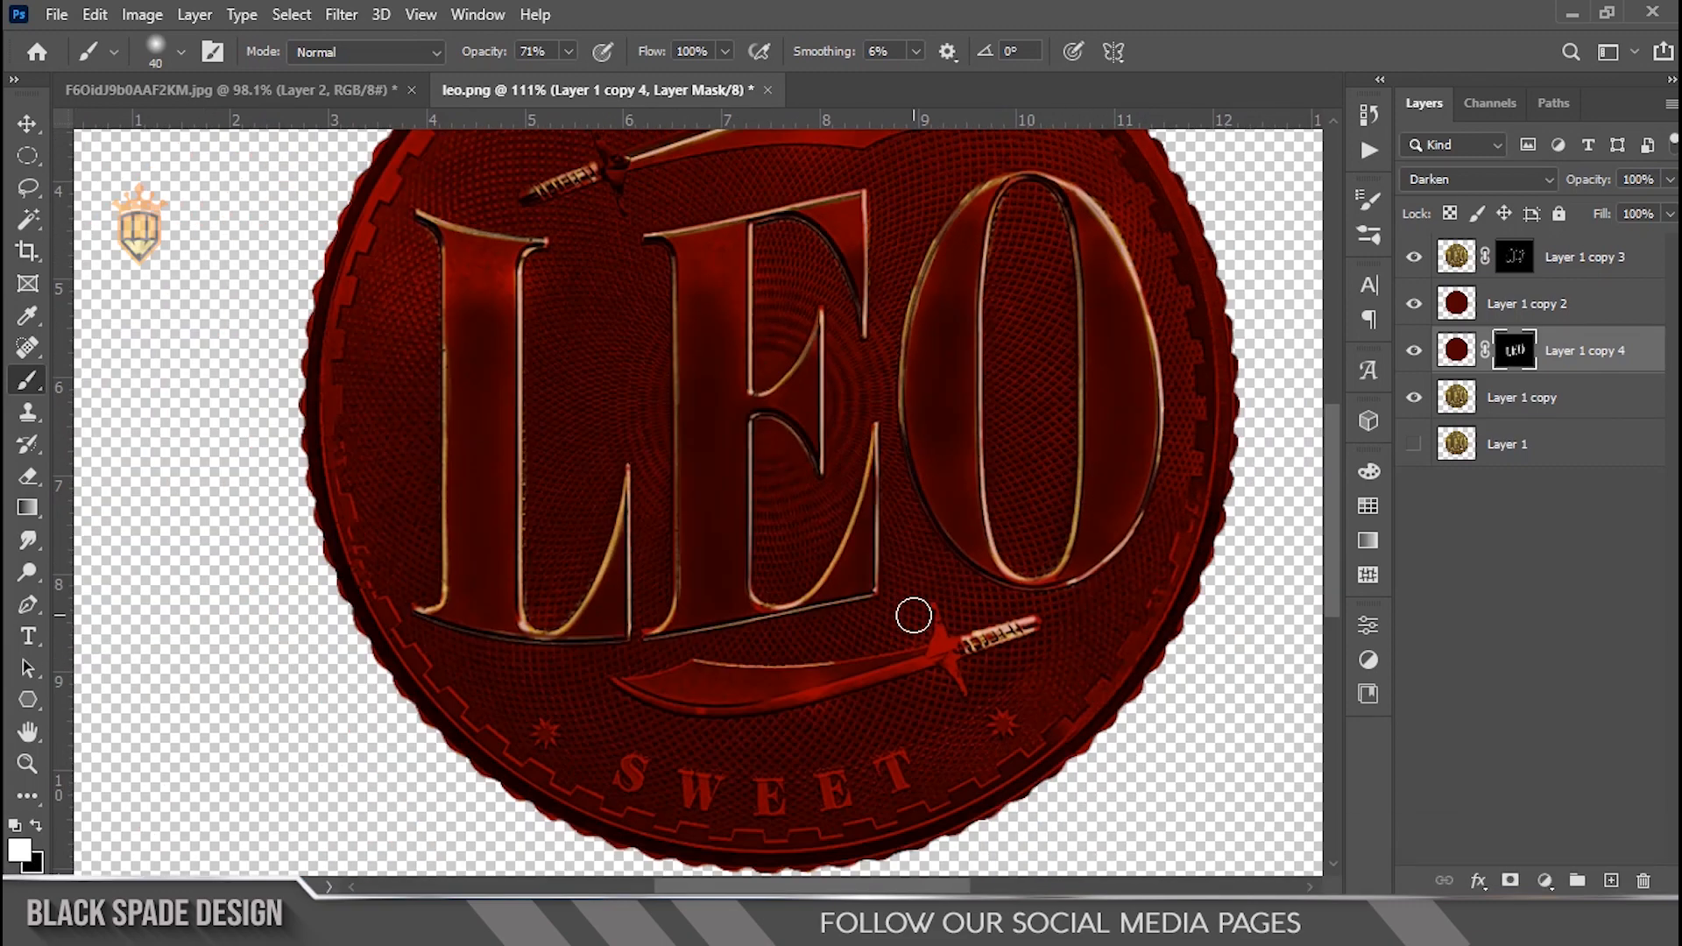
scroll(914, 616, down, 1)
scroll(741, 432, up, 4)
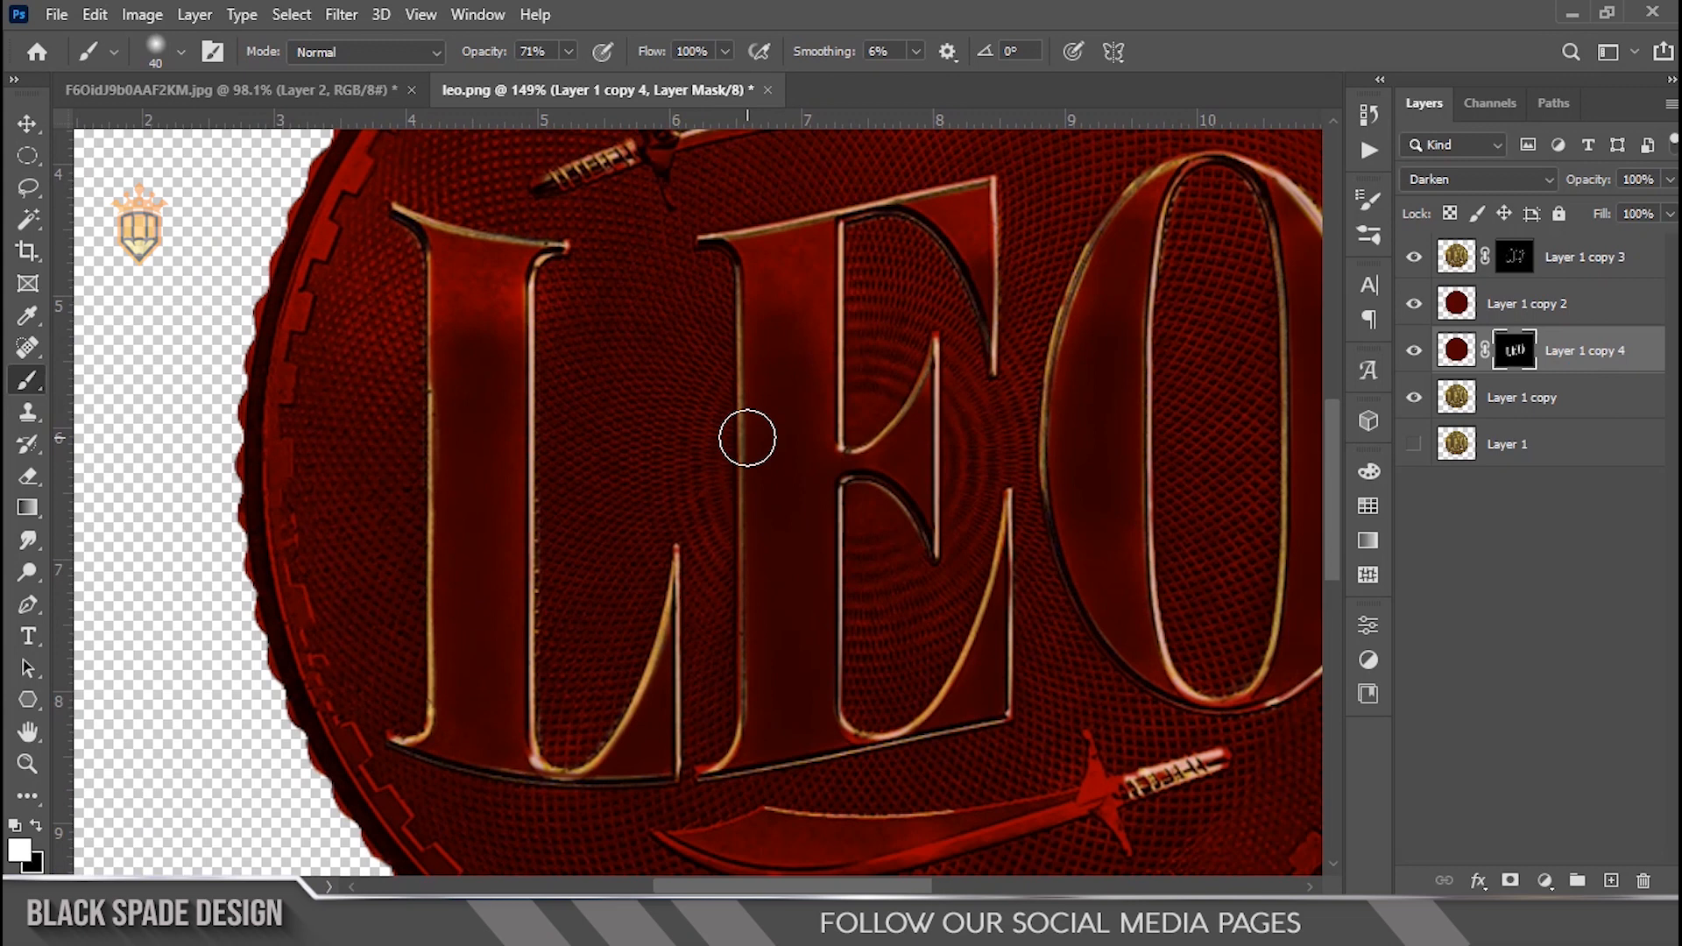
key(x)
key(bracketright)
key(bracketright)
key(bracketright)
key(bracketright)
key(bracketright)
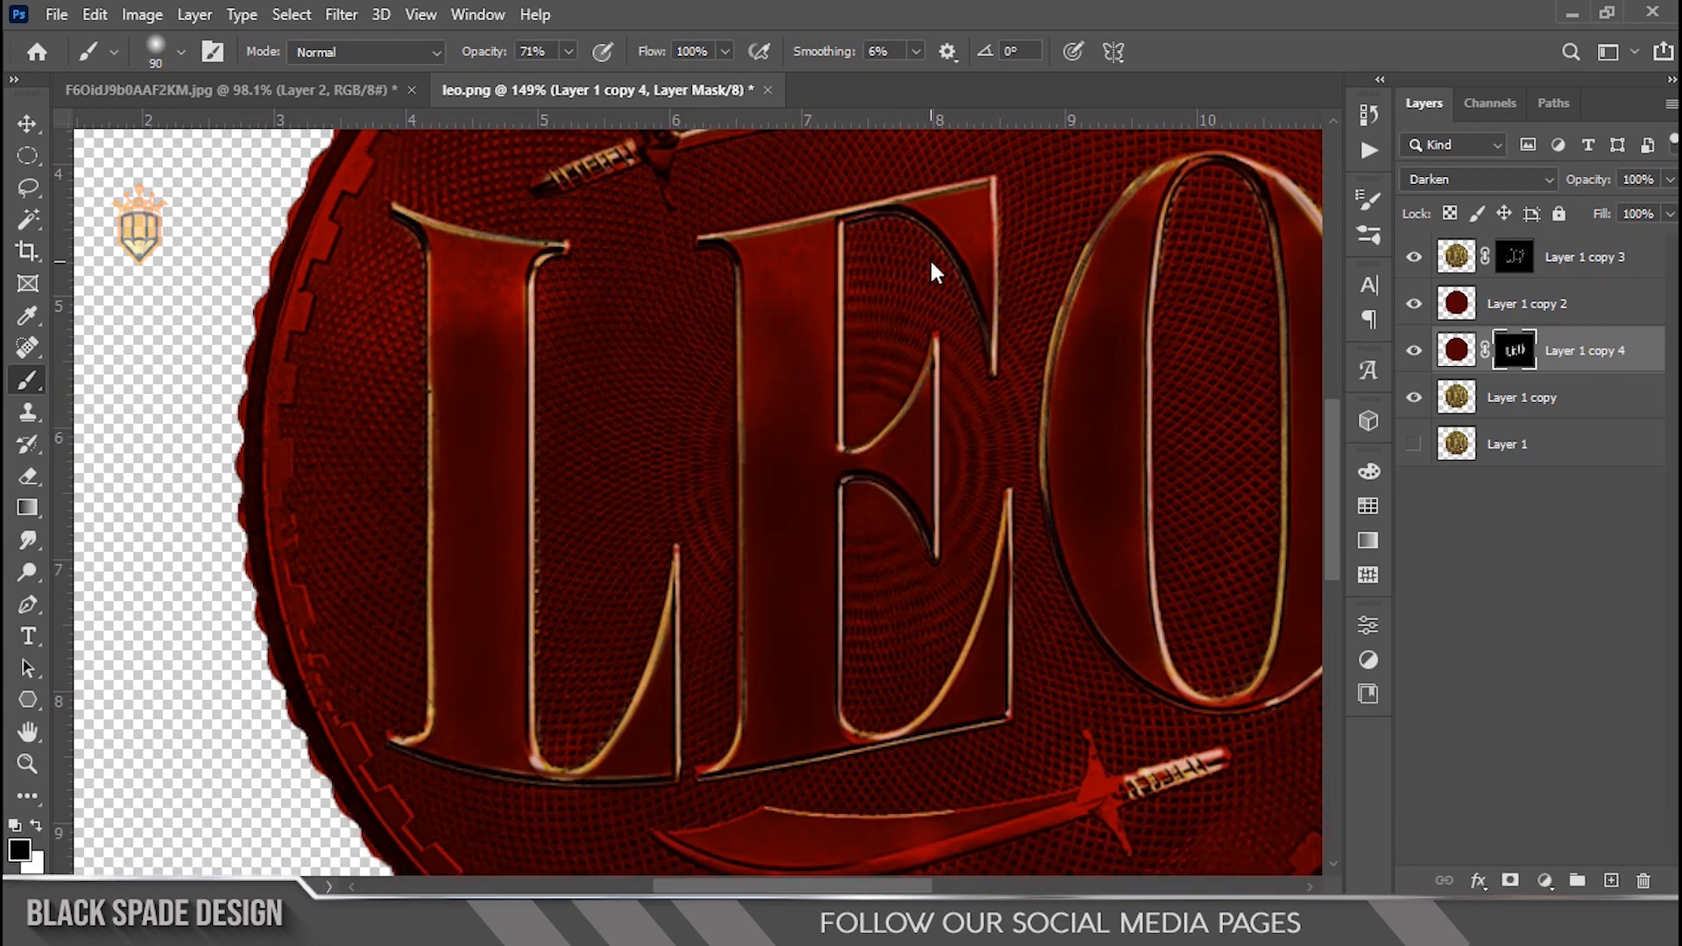
scroll(931, 263, down, 10)
click(1413, 258)
click(1413, 258)
scroll(876, 421, up, 5)
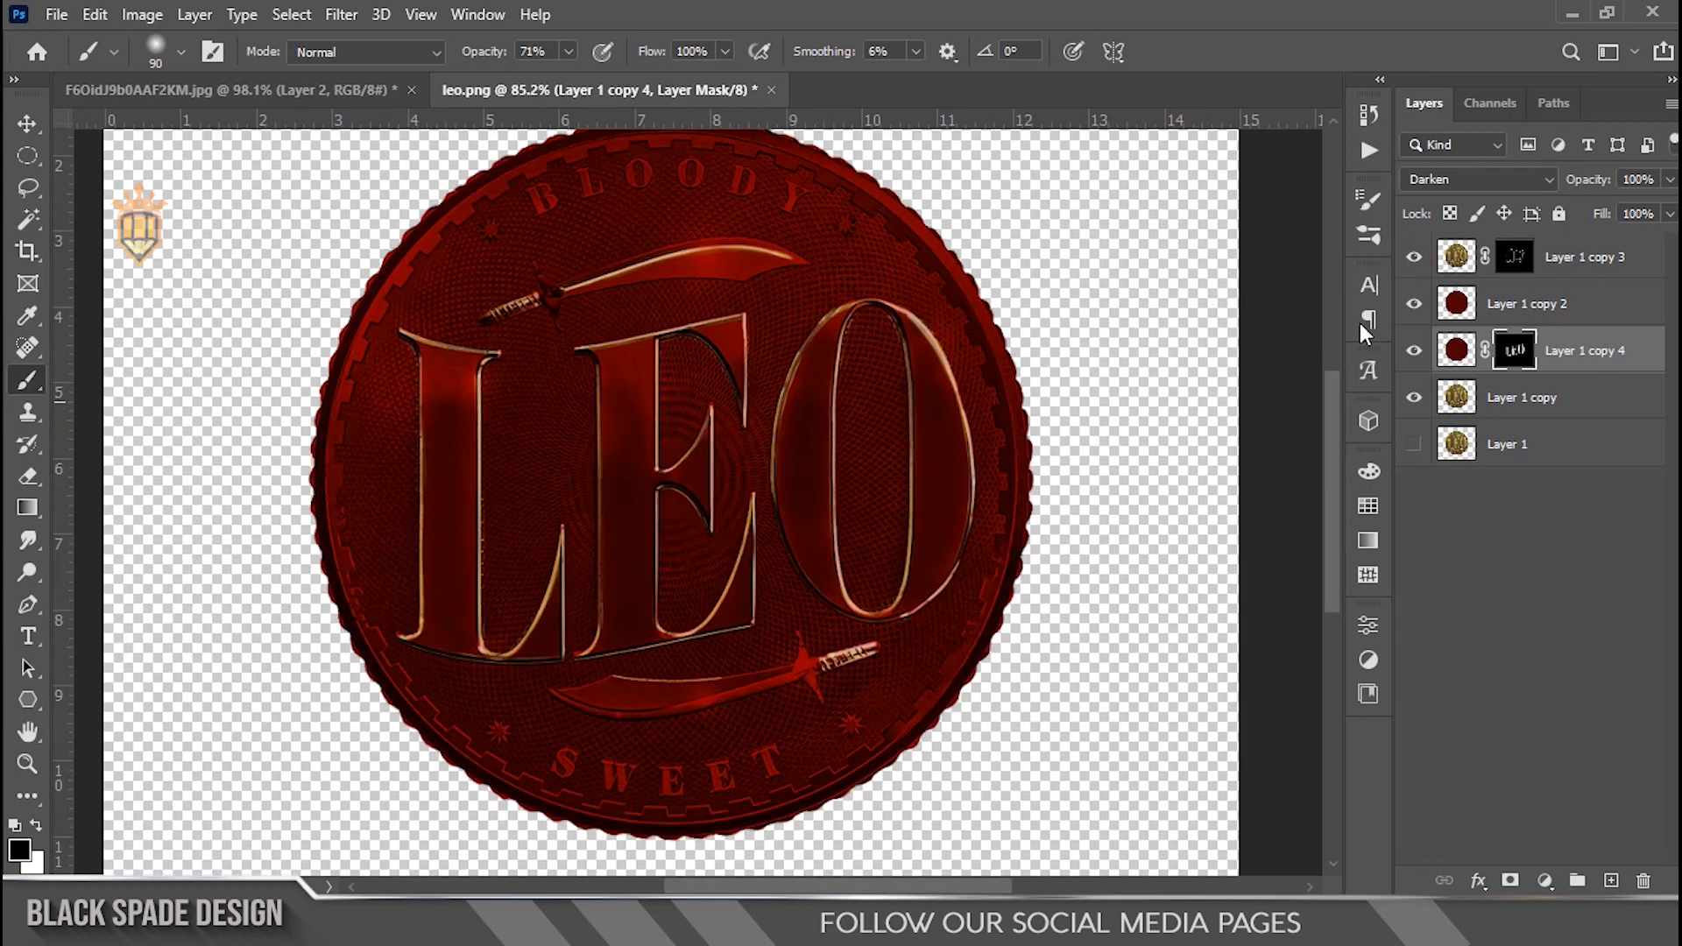
Step: Select the gold highlight layer's mask and set an 80 px brush at 8% opacity
click(1514, 257)
scroll(756, 510, up, 4)
key(b)
key(bracketright)
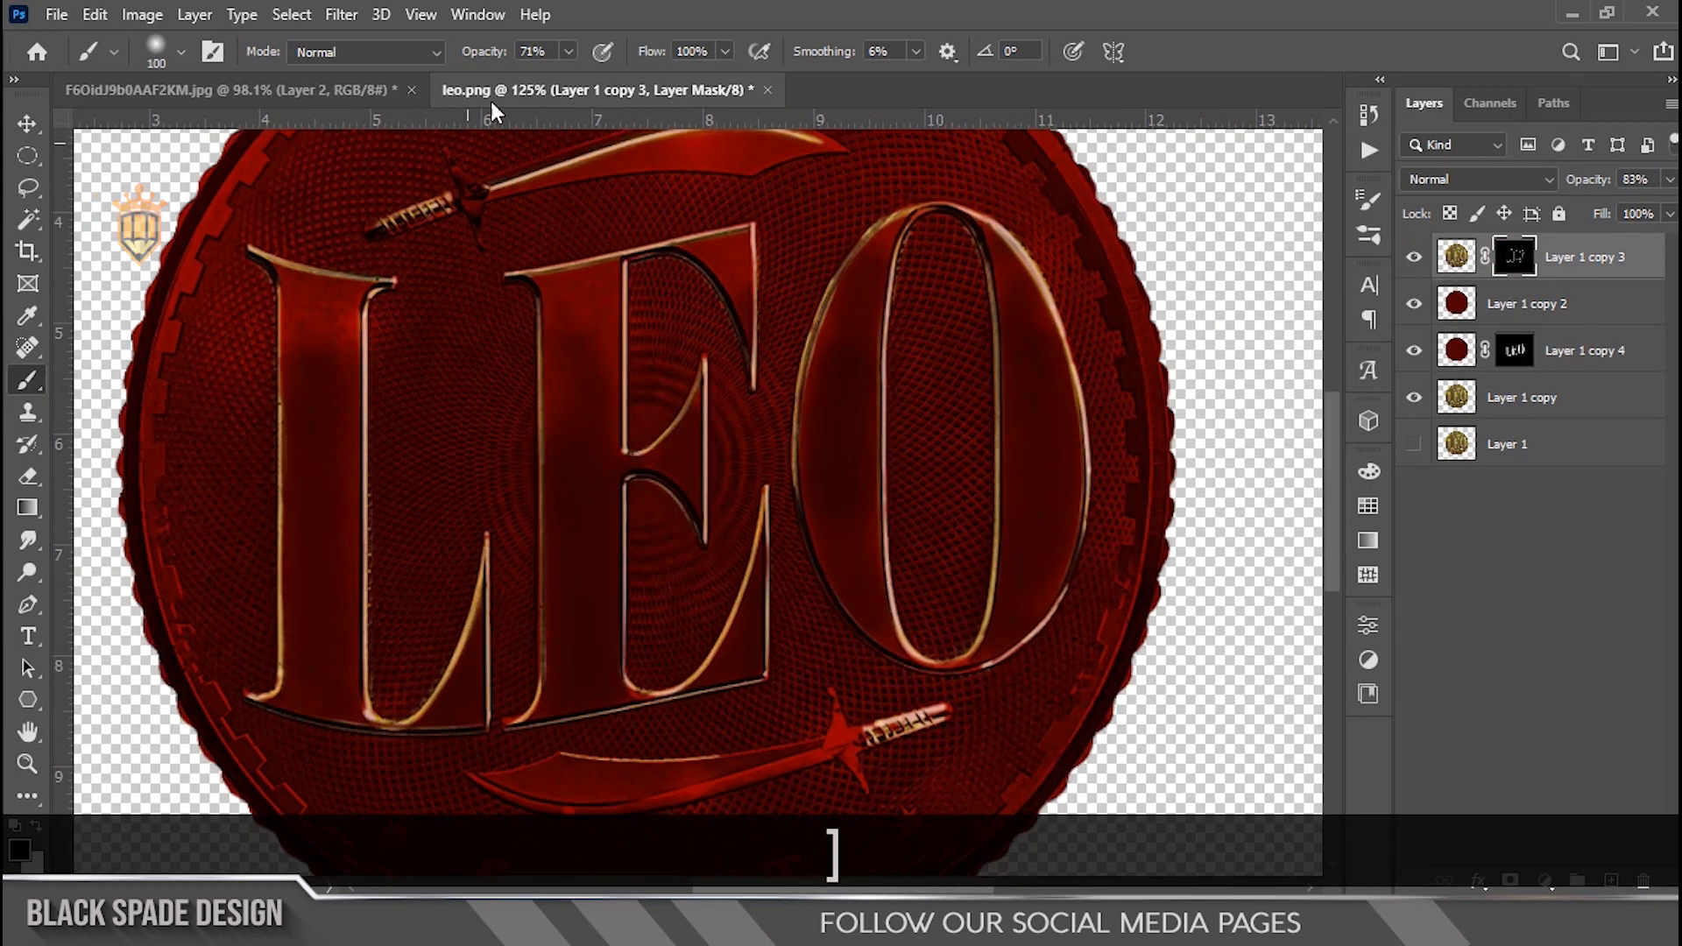
text(8)
key(Return)
key(bracketleft)
key(bracketleft)
key(space)
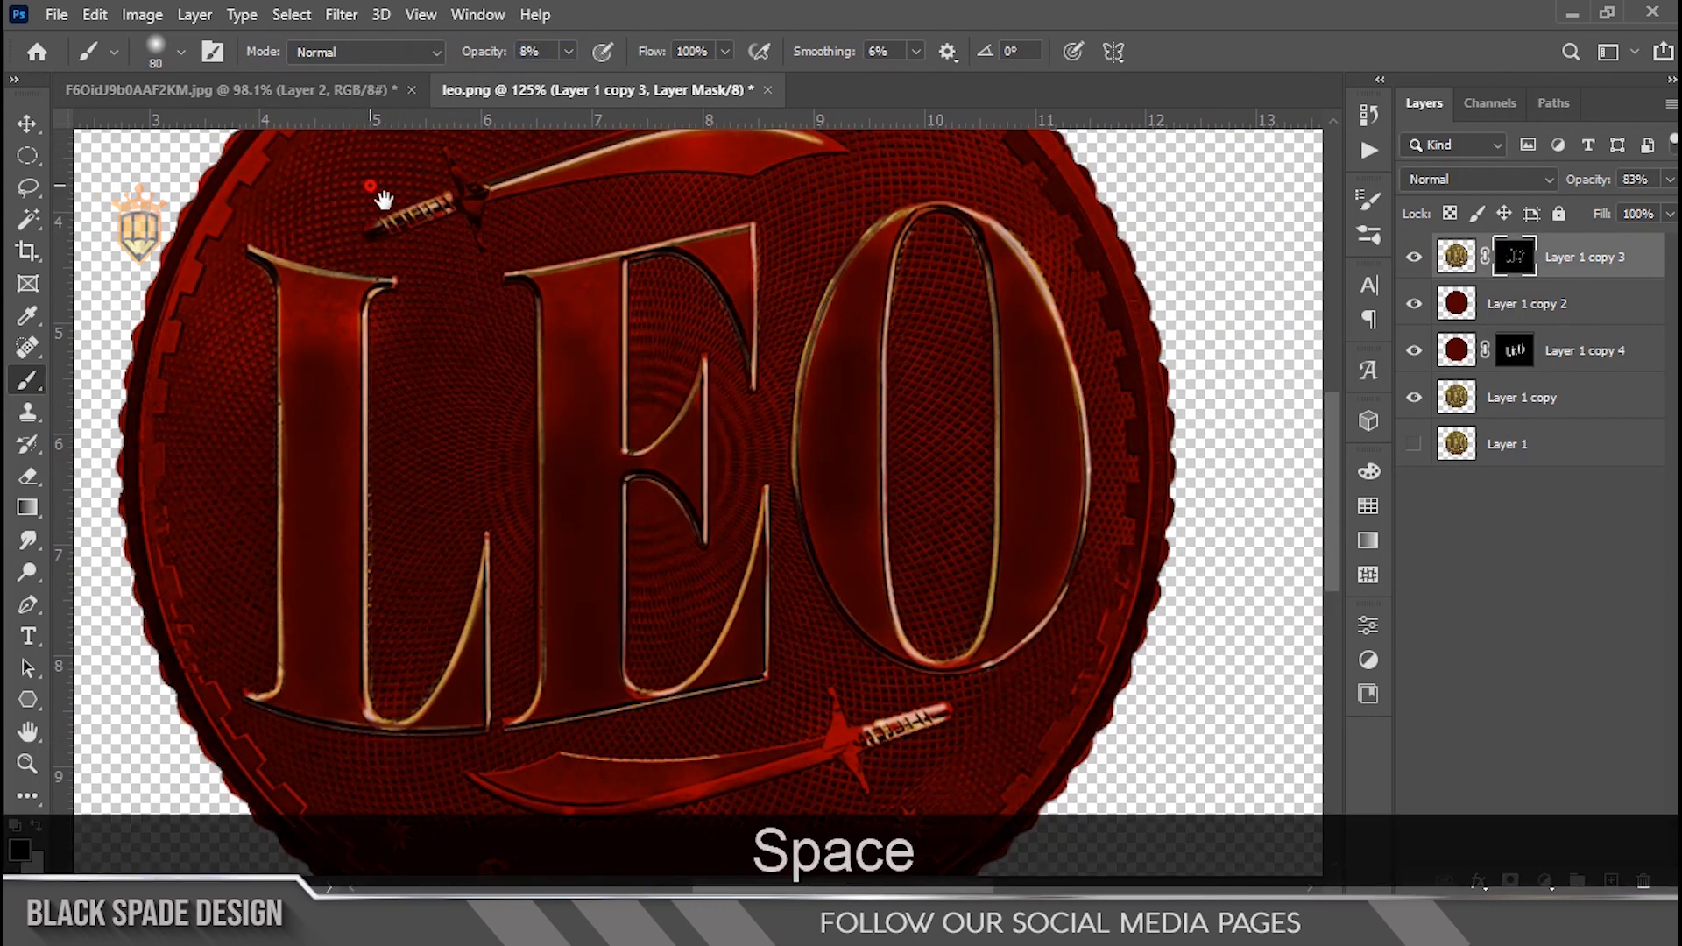
drag(376, 187, 508, 379)
key(x)
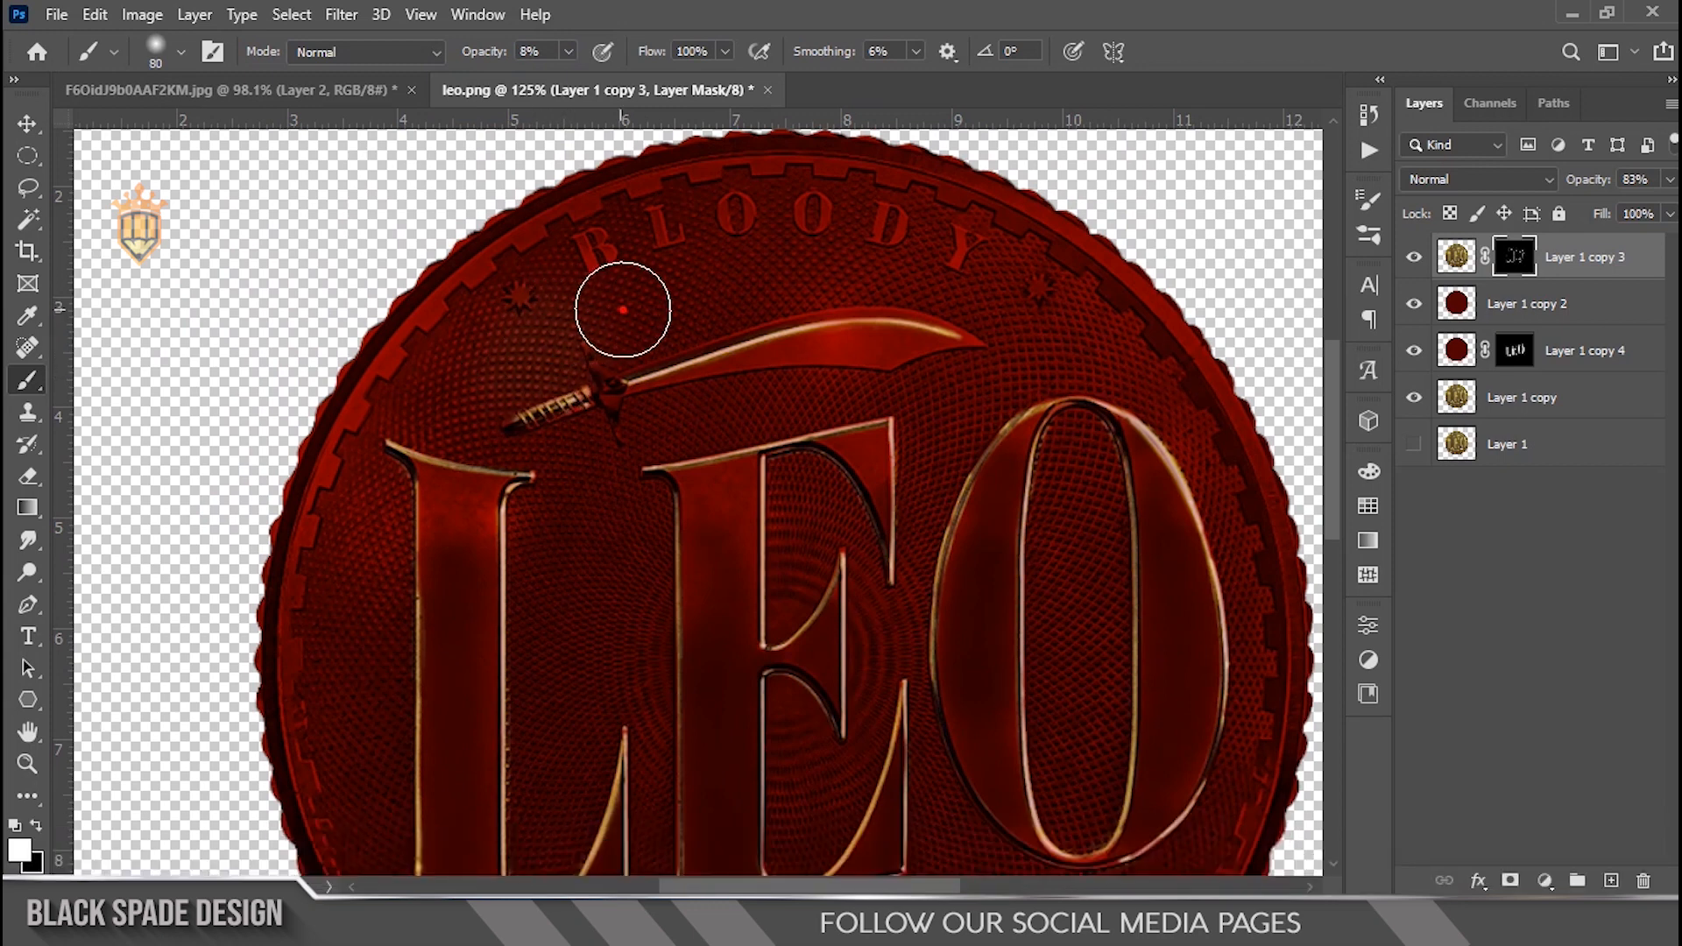
drag(523, 66, 530, 66)
drag(544, 353, 564, 335)
key(ctrl+z)
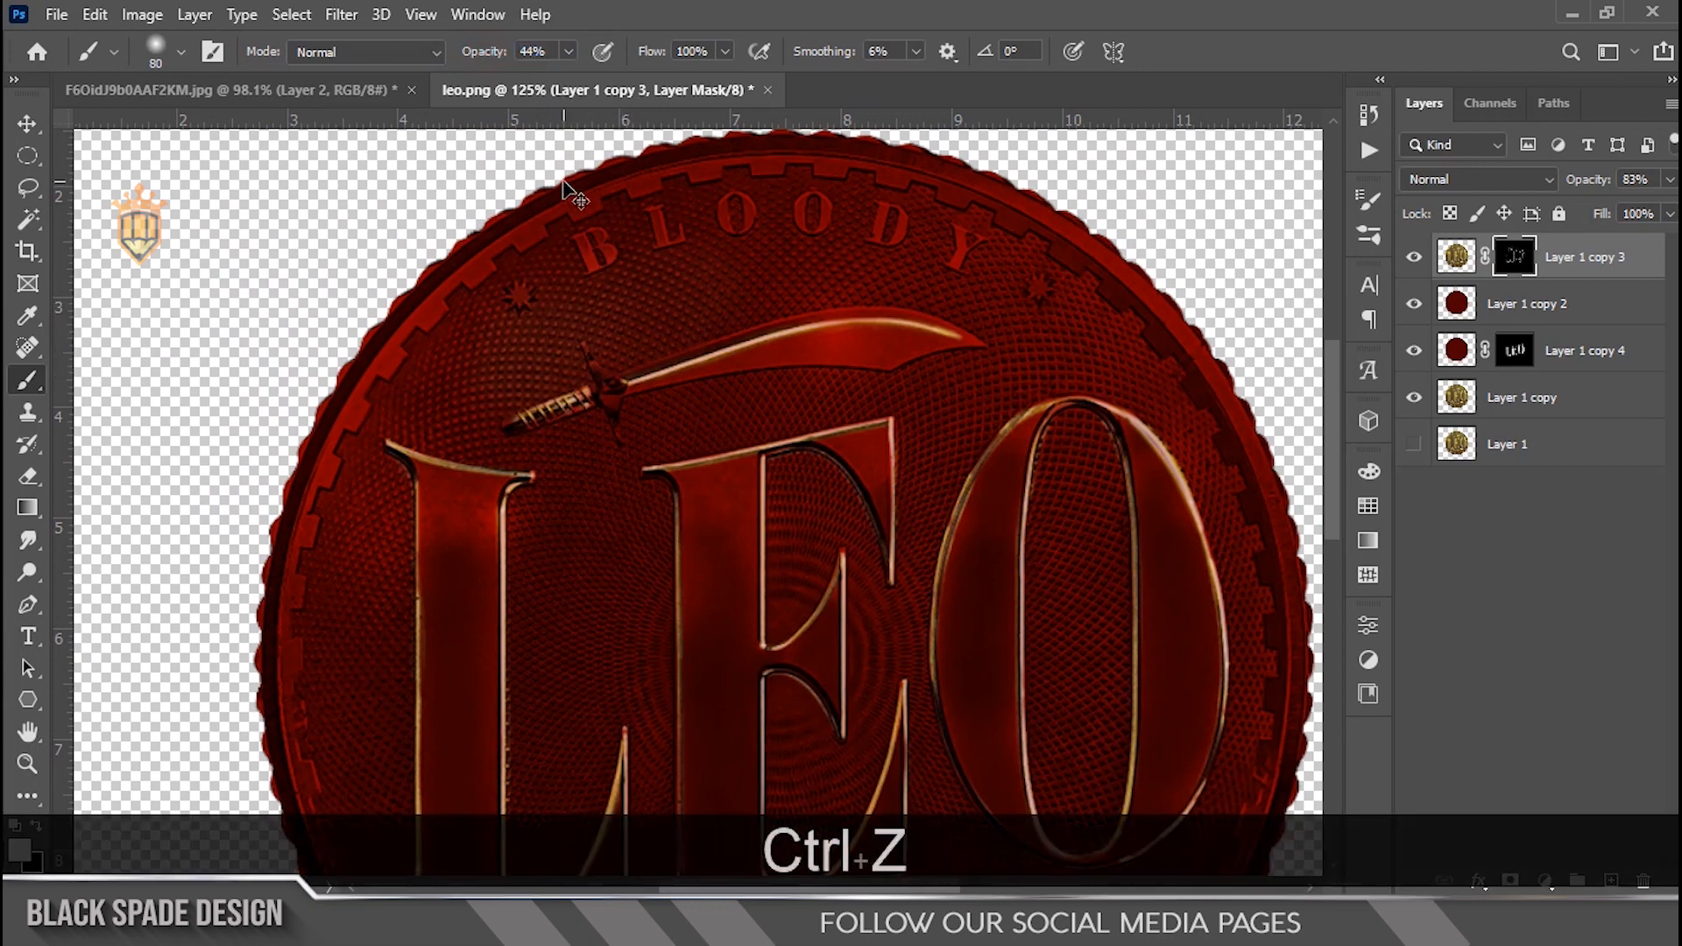
Step: Set brush opacity to 26% and paint soft gold highlights along the coin's upper right rim with a 45 px brush
drag(481, 60, 465, 56)
key(bracketleft)
key(bracketleft)
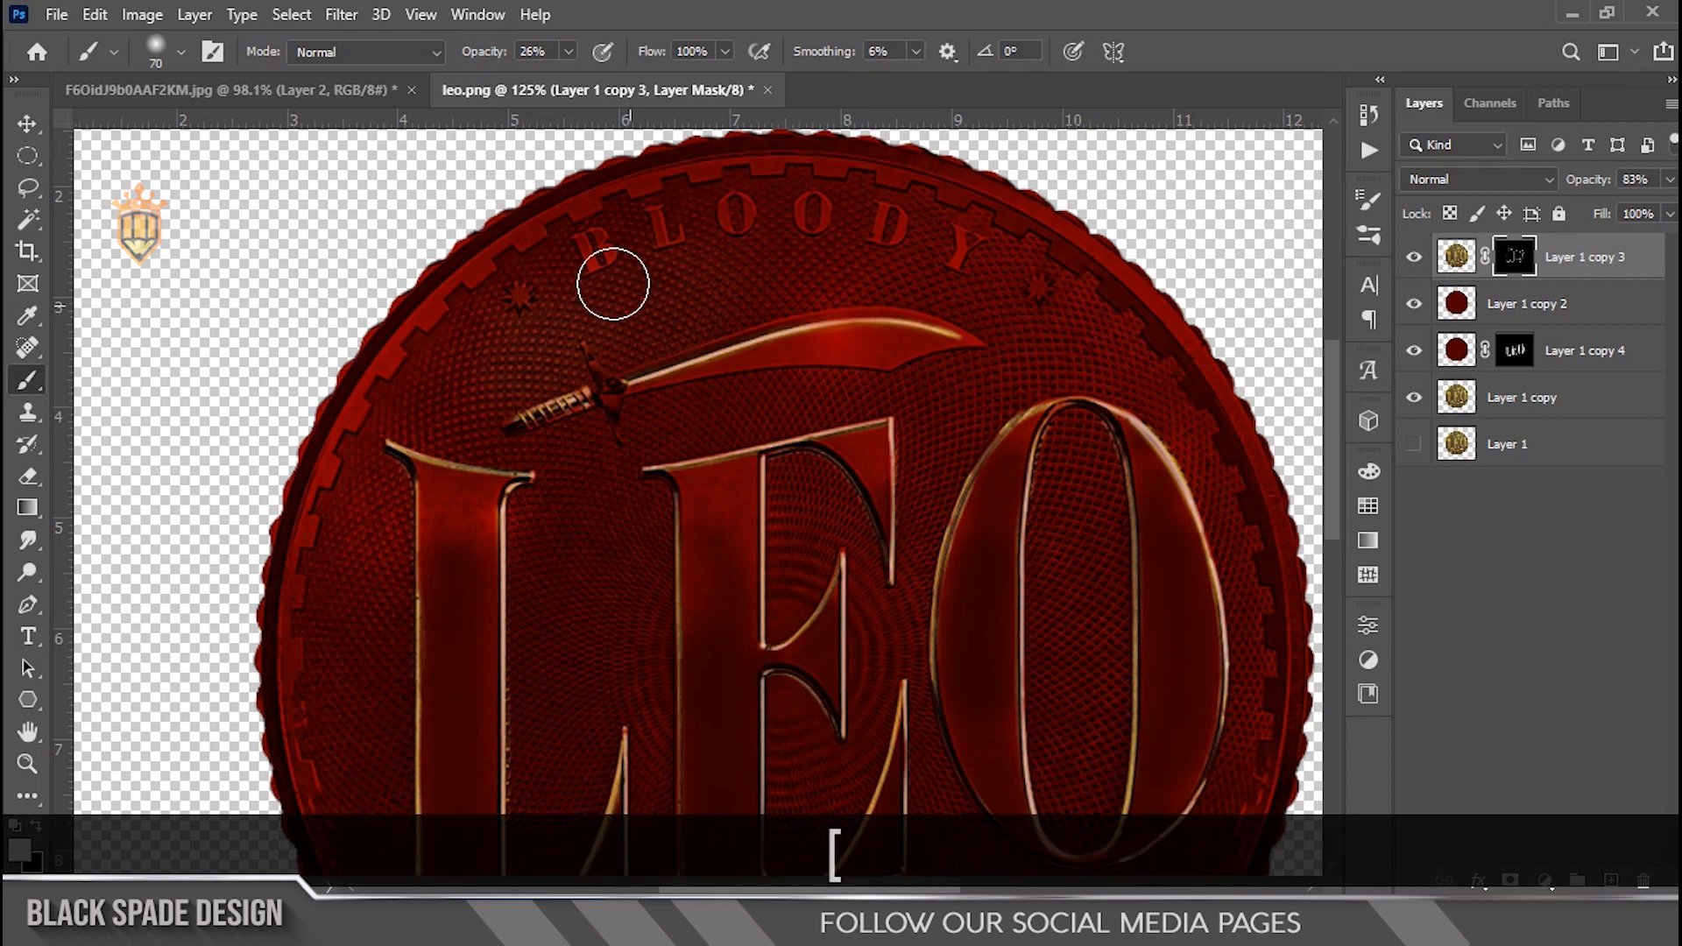
key(bracketleft)
key(bracketleft)
key(bracketleft)
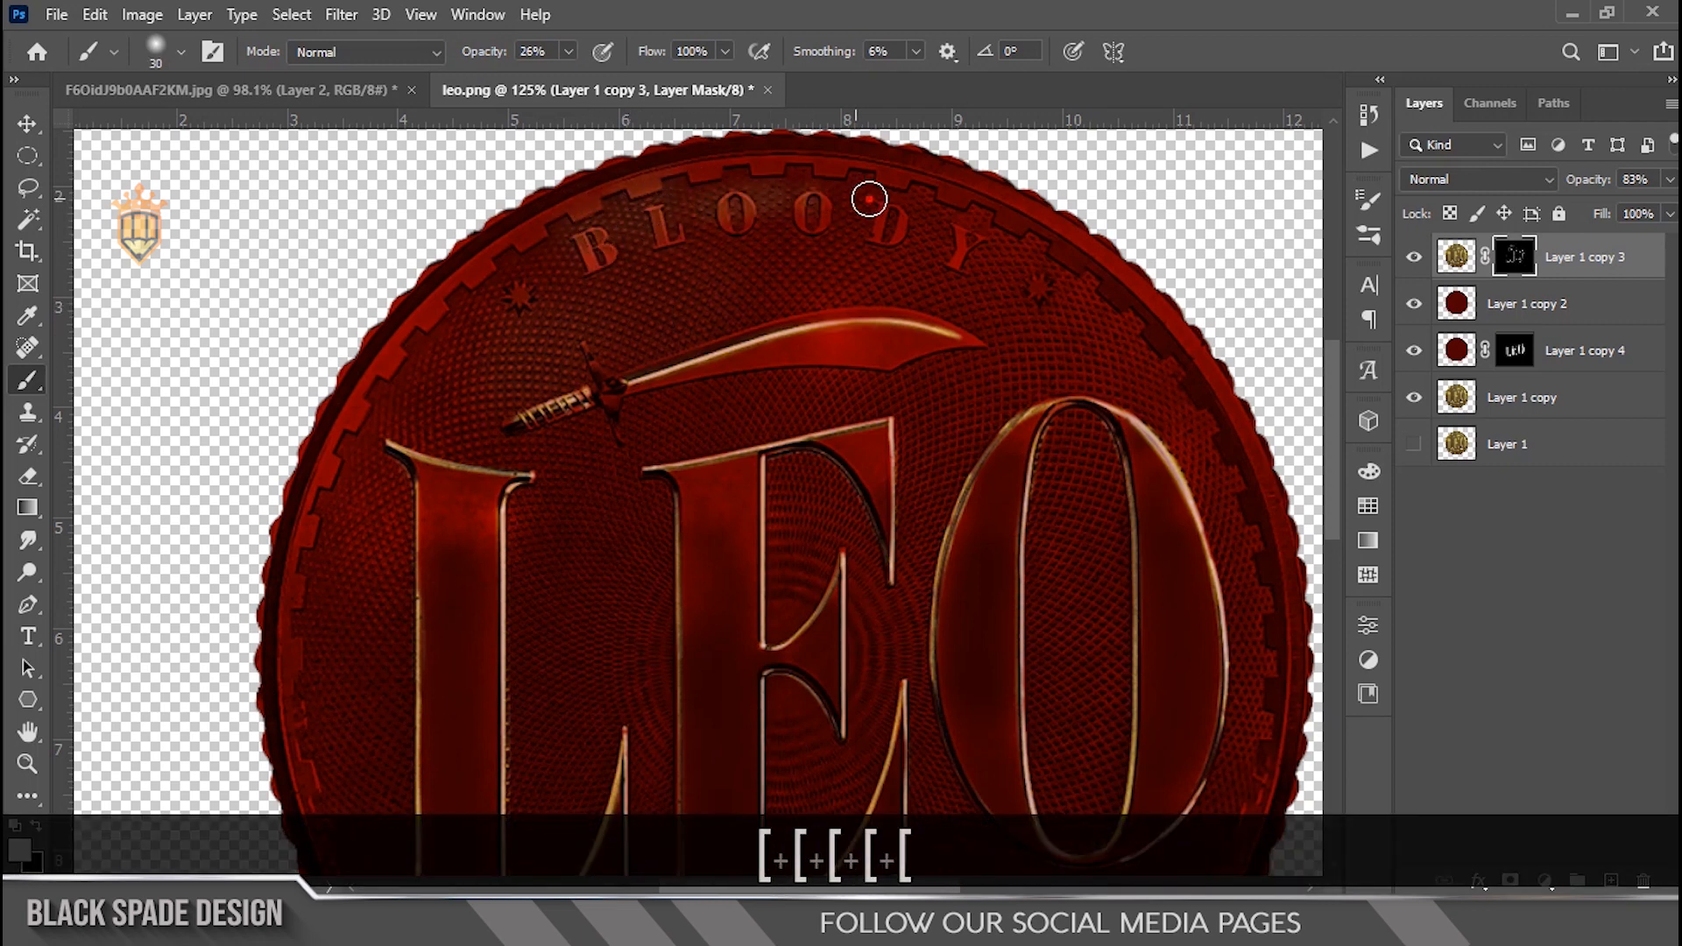
key(bracketright)
key(bracketright)
key(bracketright)
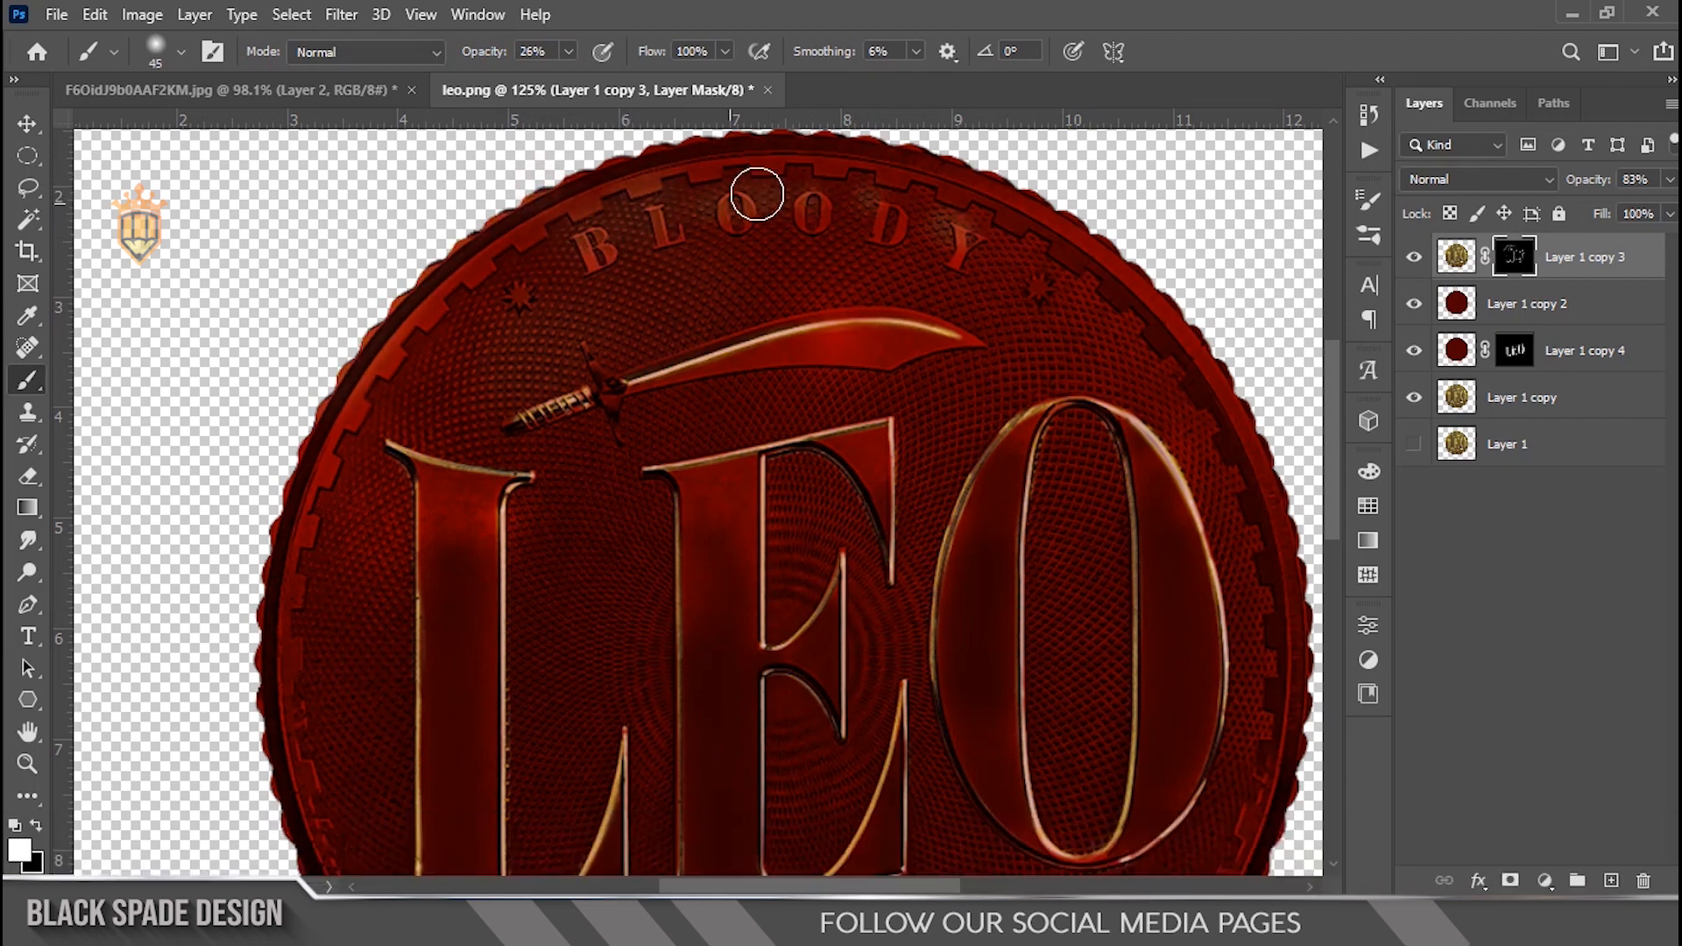
scroll(1089, 196, down, 2)
drag(989, 182, 1173, 340)
key(space)
mouse_move(1156, 429)
mouse_down()
mouse_move(1111, 245)
mouse_move(1148, 389)
mouse_up()
drag(1075, 202, 1189, 338)
key(space)
drag(1185, 441, 1168, 359)
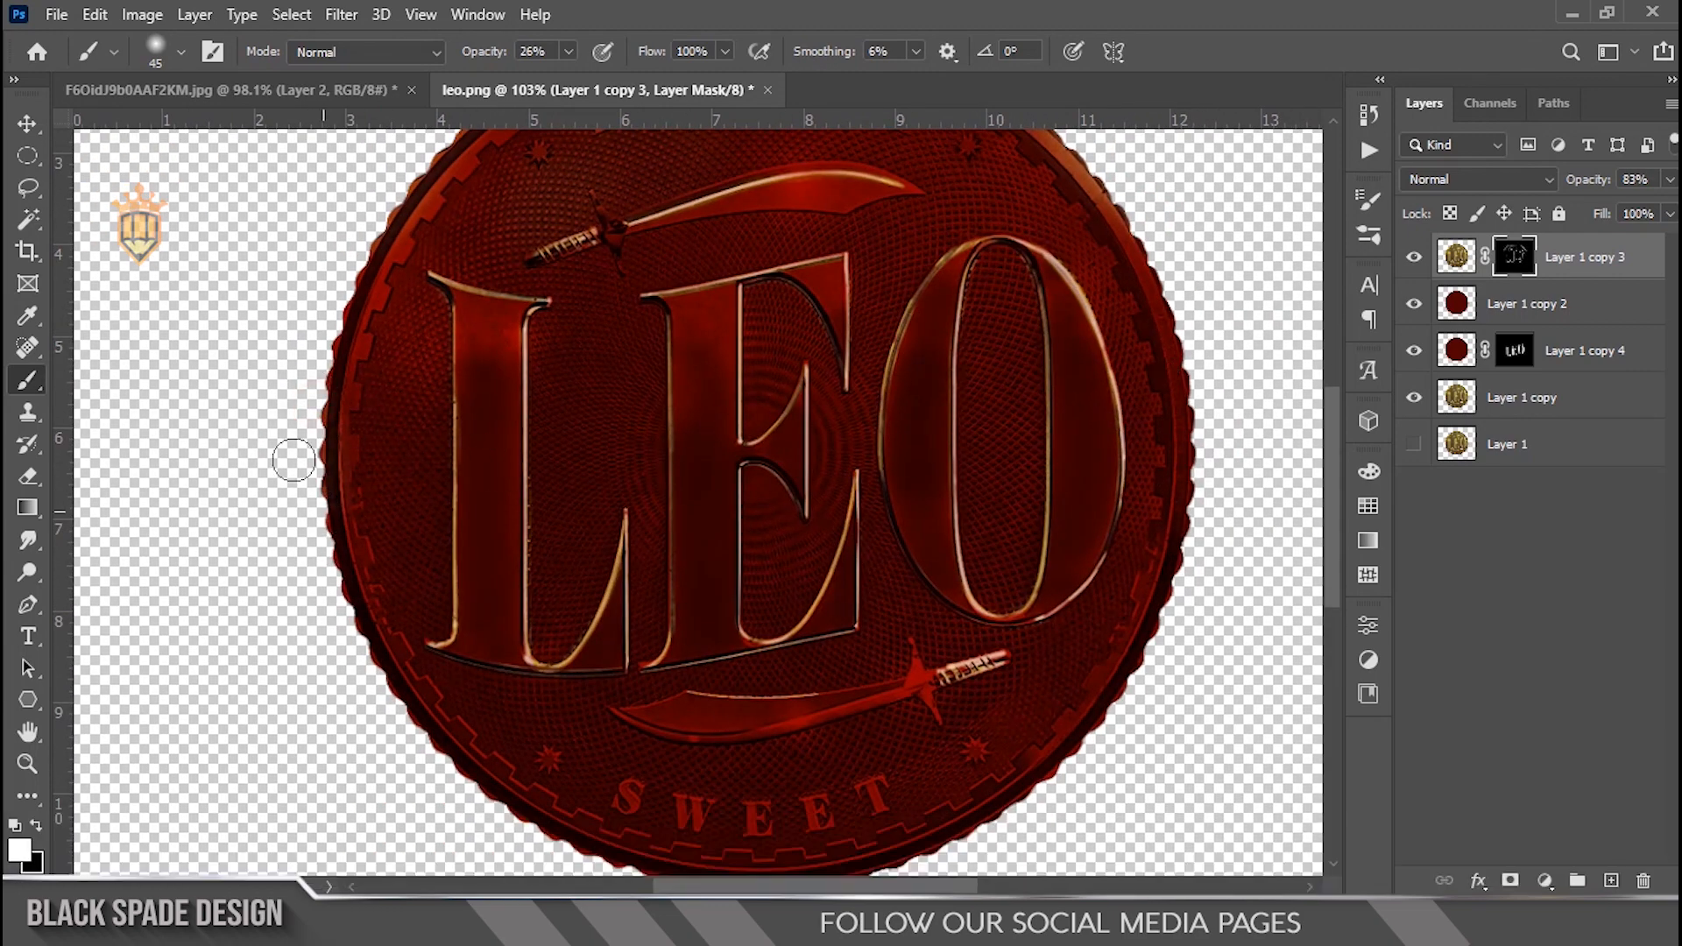
Step: Paint highlights on the O with a 70 px brush at 26% opacity, then undo those strokes
key(space)
drag(380, 698, 410, 556)
mouse_move(348, 324)
mouse_down()
mouse_move(371, 510)
mouse_move(533, 680)
mouse_move(565, 690)
mouse_up()
key(space)
mouse_move(540, 403)
mouse_down()
mouse_move(586, 638)
mouse_move(584, 728)
mouse_up()
scroll(447, 527, up, 2)
key(space)
drag(1051, 588, 833, 424)
scroll(910, 416, down, 2)
key(])
key(])
key(])
click(1002, 443)
click(987, 538)
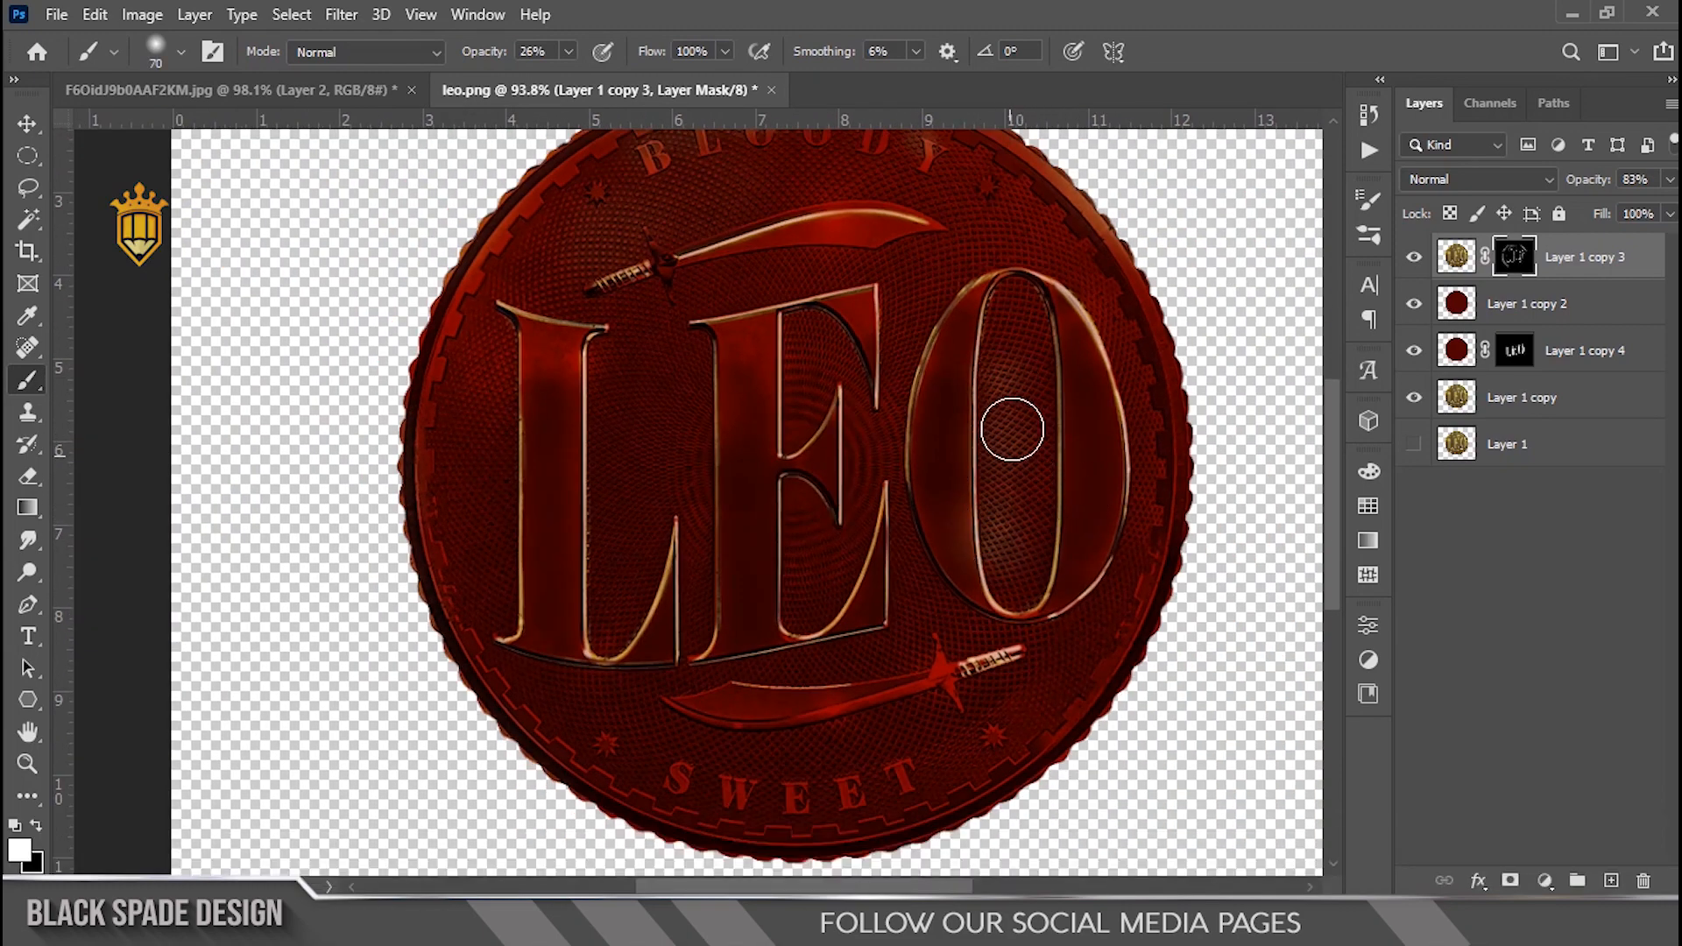
key(ctrl+z)
key(ctrl+z)
key(ctrl+z)
Step: Lower brush opacity to 9% and paint soft gold highlights over the L, E and O on the highlight mask
drag(466, 60, 469, 59)
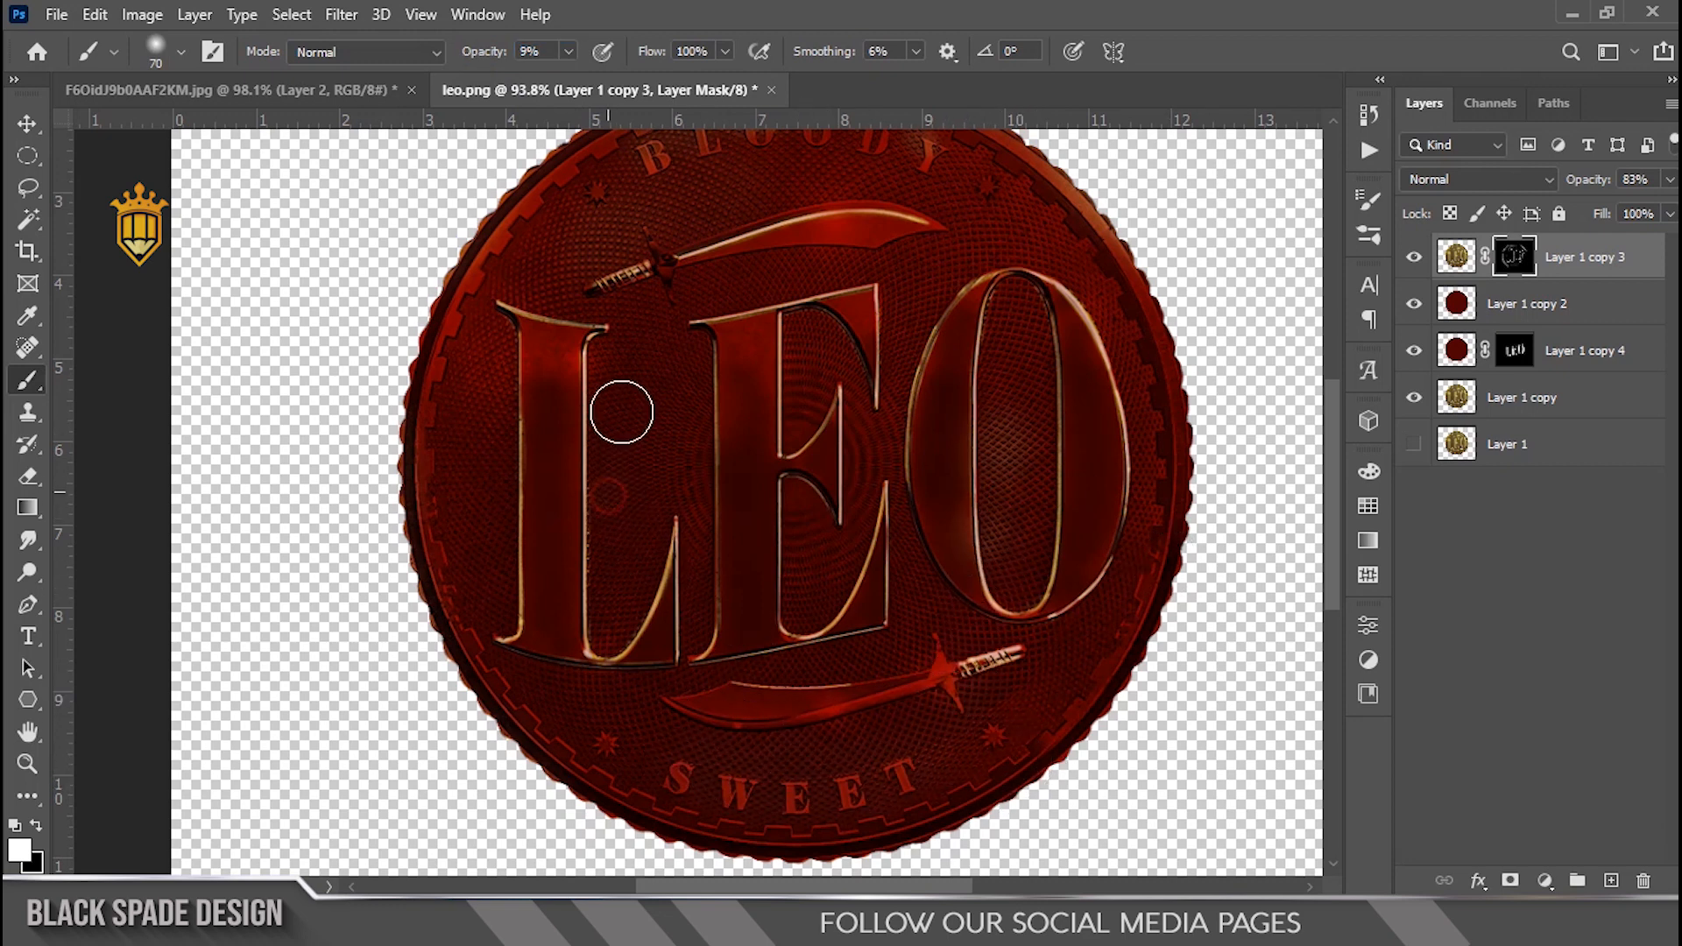
drag(582, 435, 601, 536)
drag(815, 696, 796, 556)
drag(975, 273, 1091, 636)
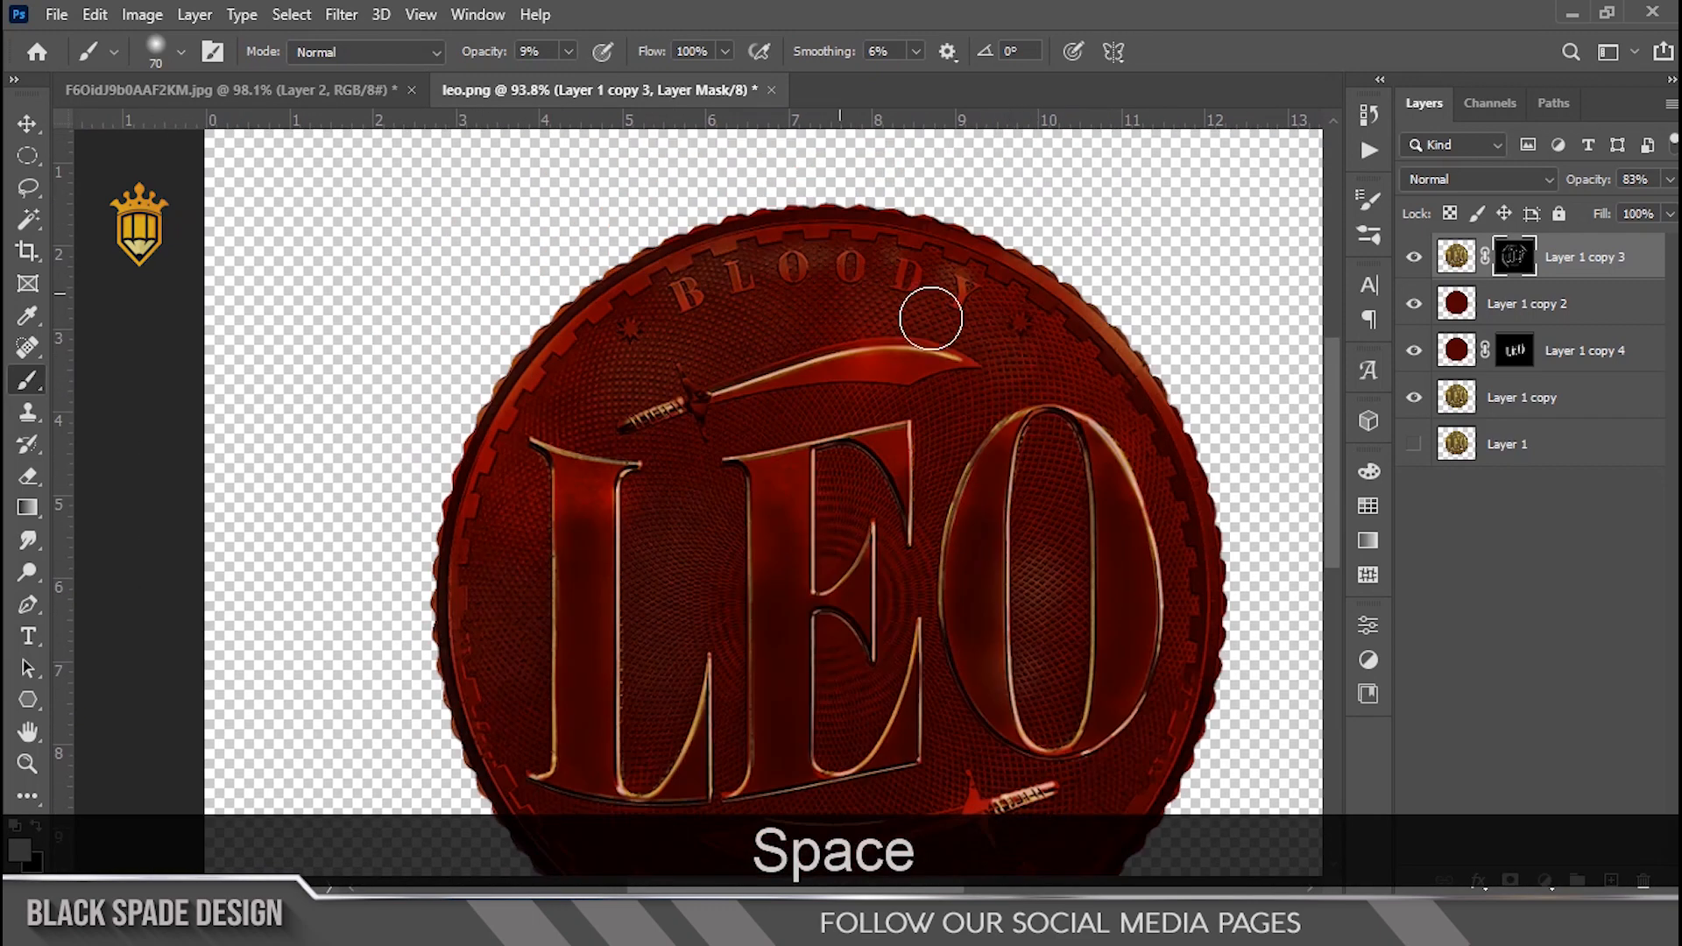
drag(1151, 564, 1100, 433)
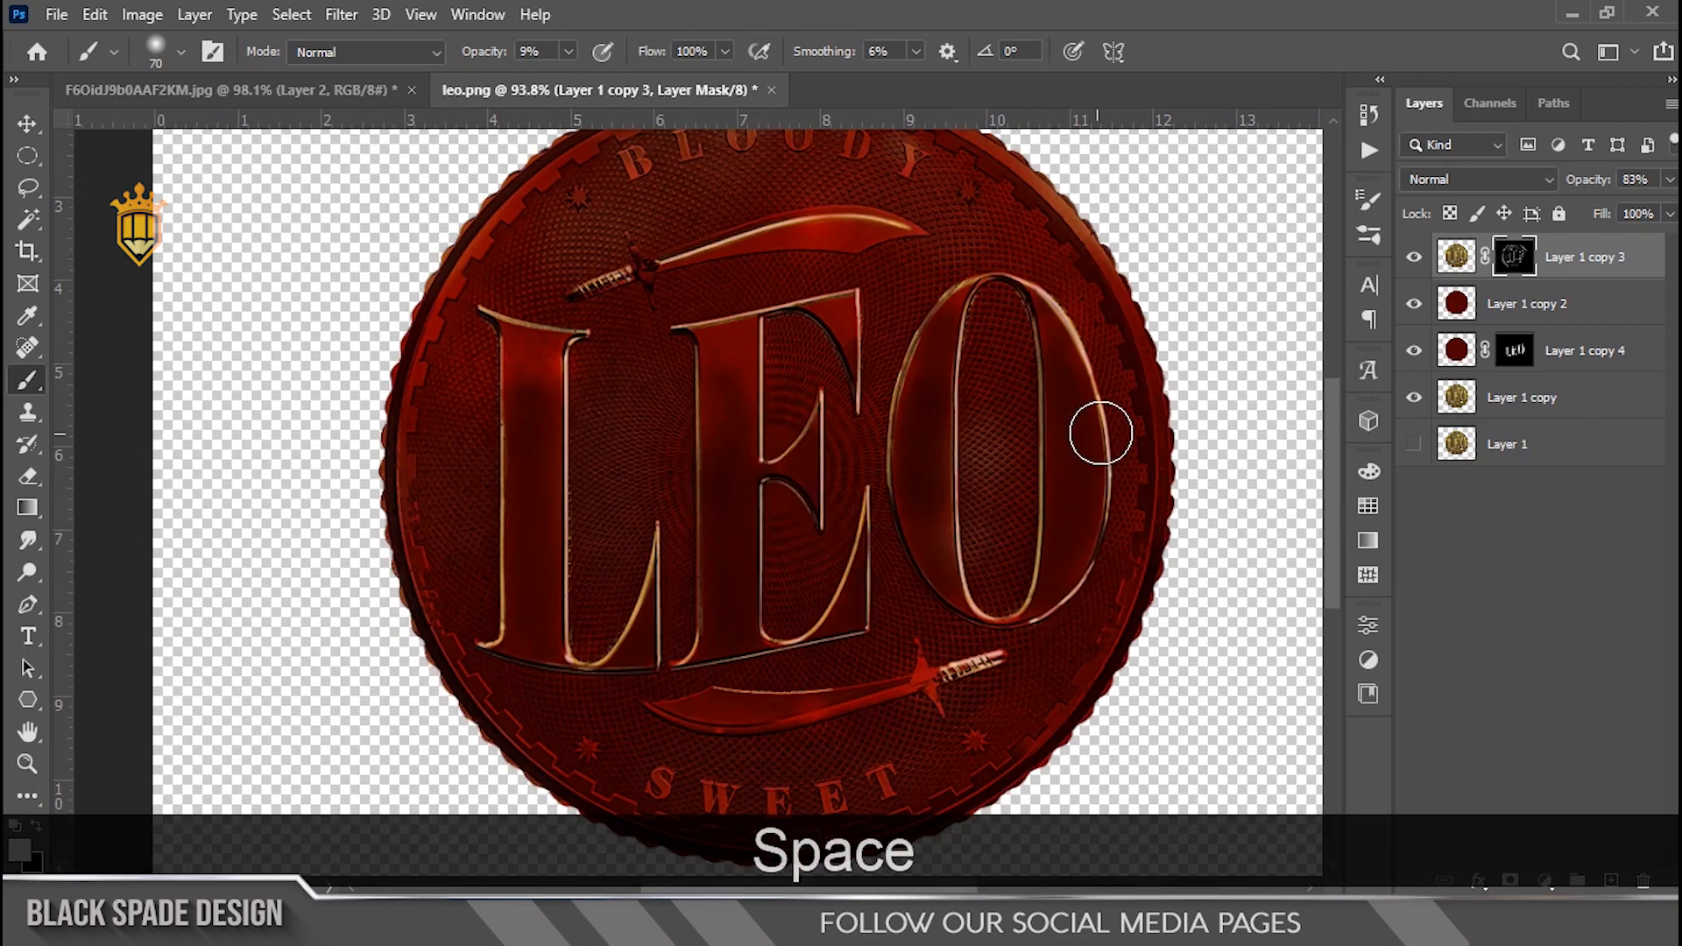
drag(1095, 569, 1100, 566)
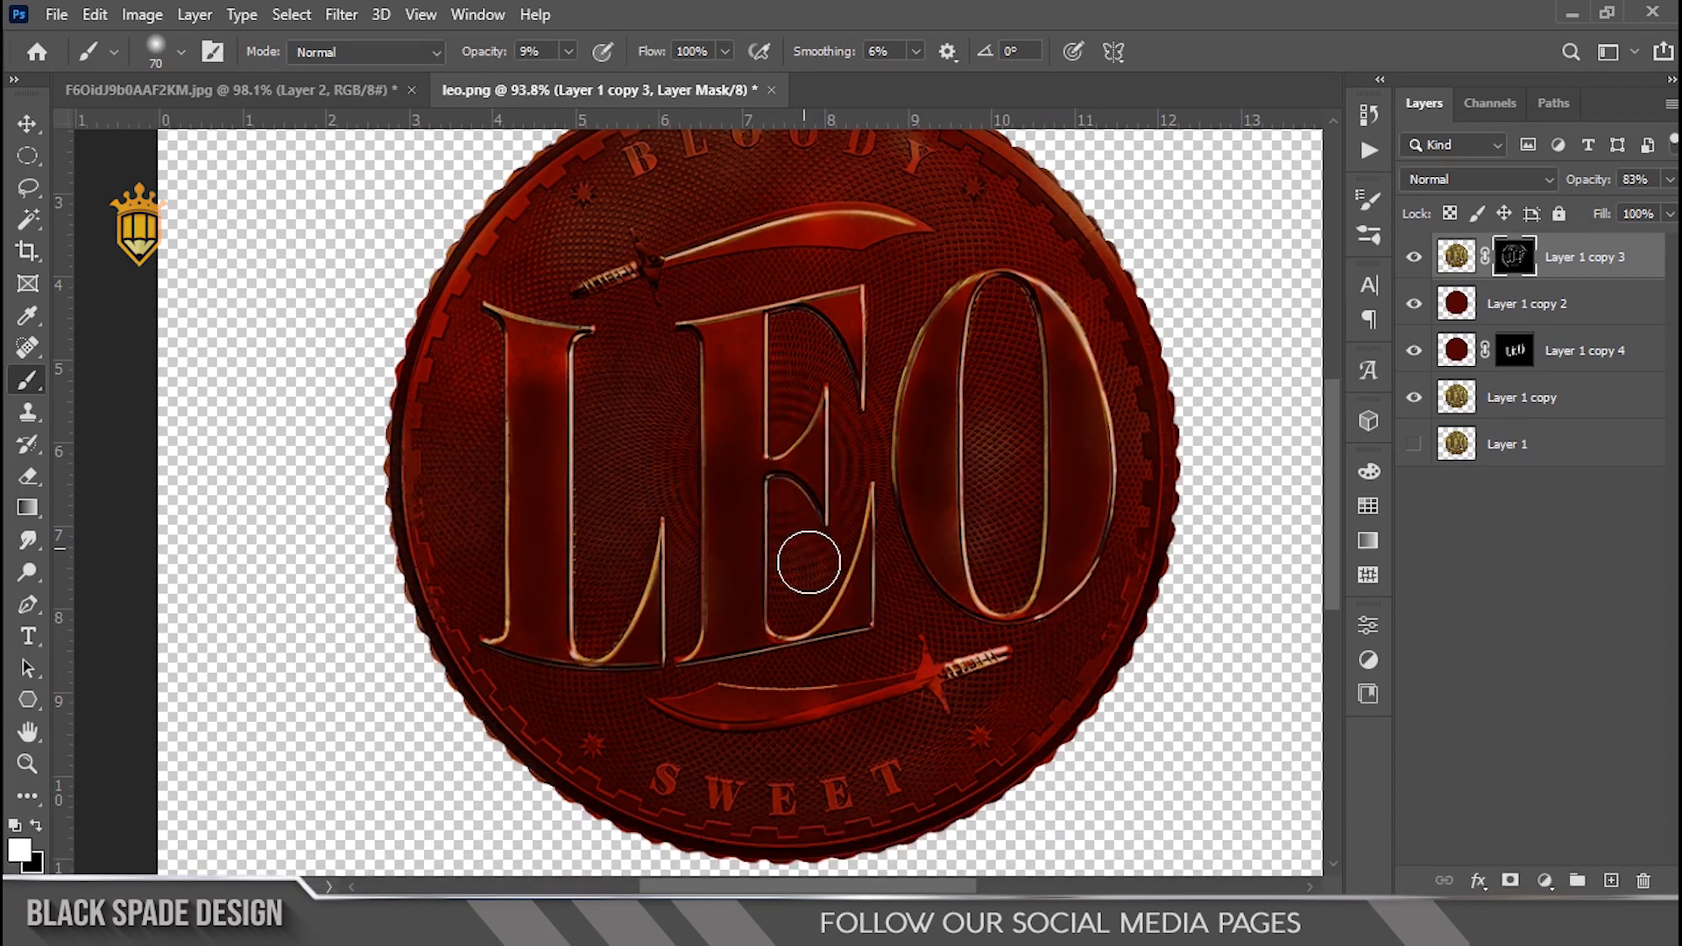
mouse_move(837, 675)
mouse_down()
mouse_move(732, 613)
mouse_move(720, 567)
mouse_up()
Step: Toggle the gold highlight layer's visibility off and on to compare the painted highlights
scroll(720, 566, up, 3)
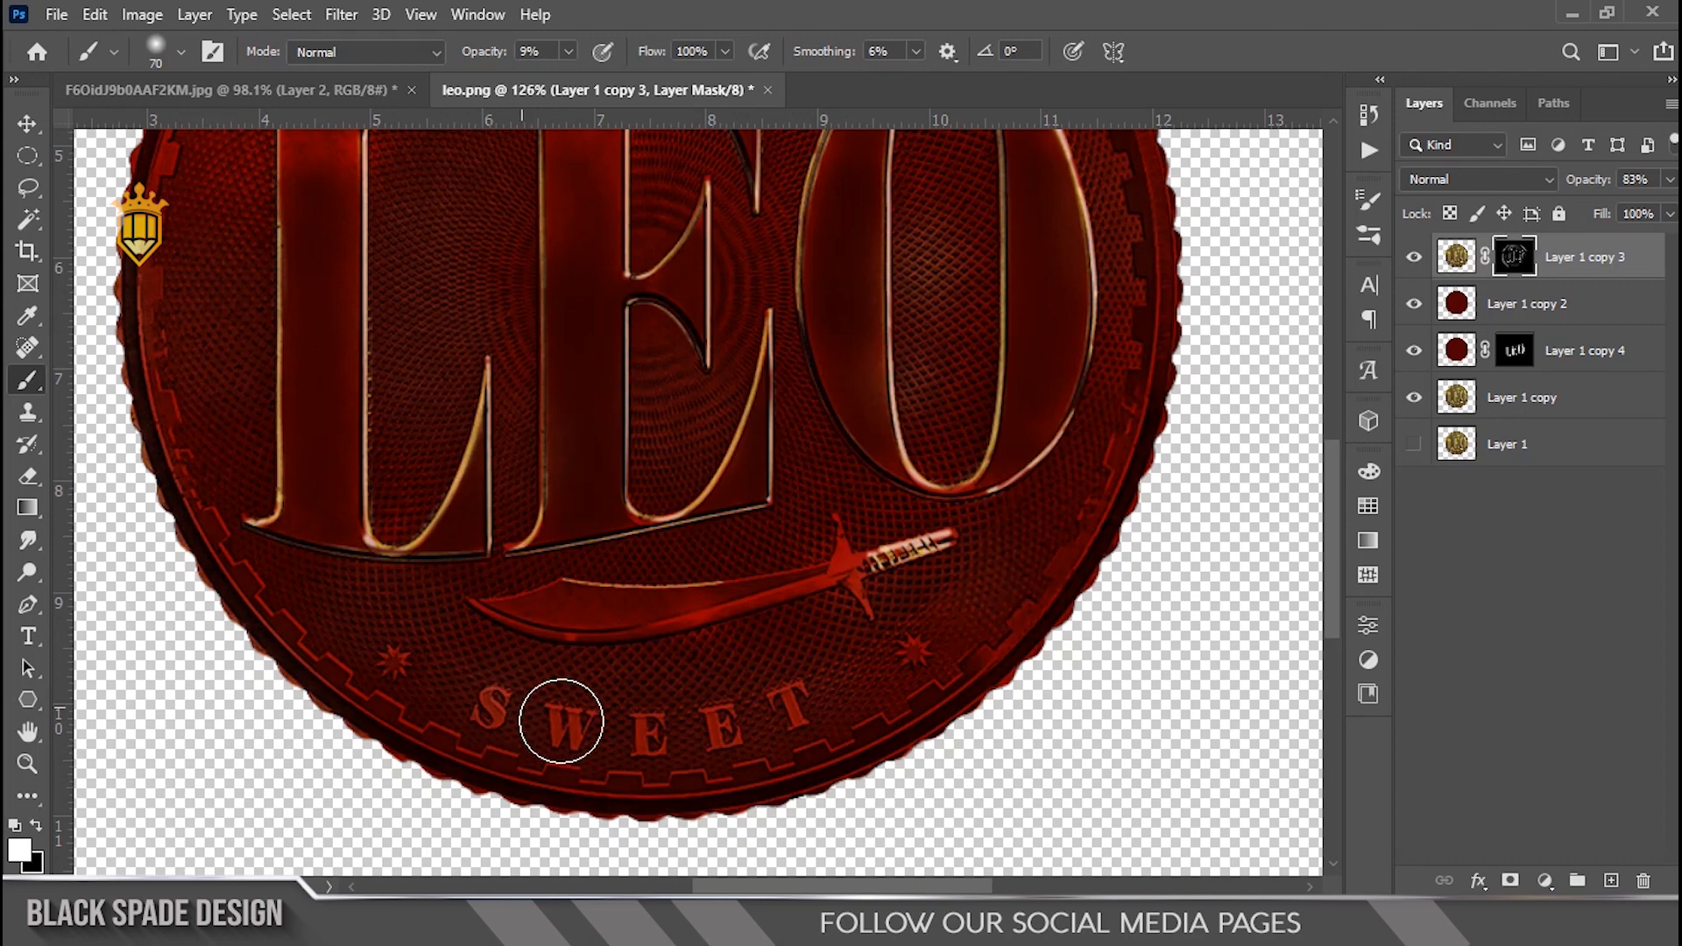
scroll(674, 731, up, 4)
key(bracketleft)
key(bracketleft)
key(bracketleft)
key(bracketleft)
key(bracketleft)
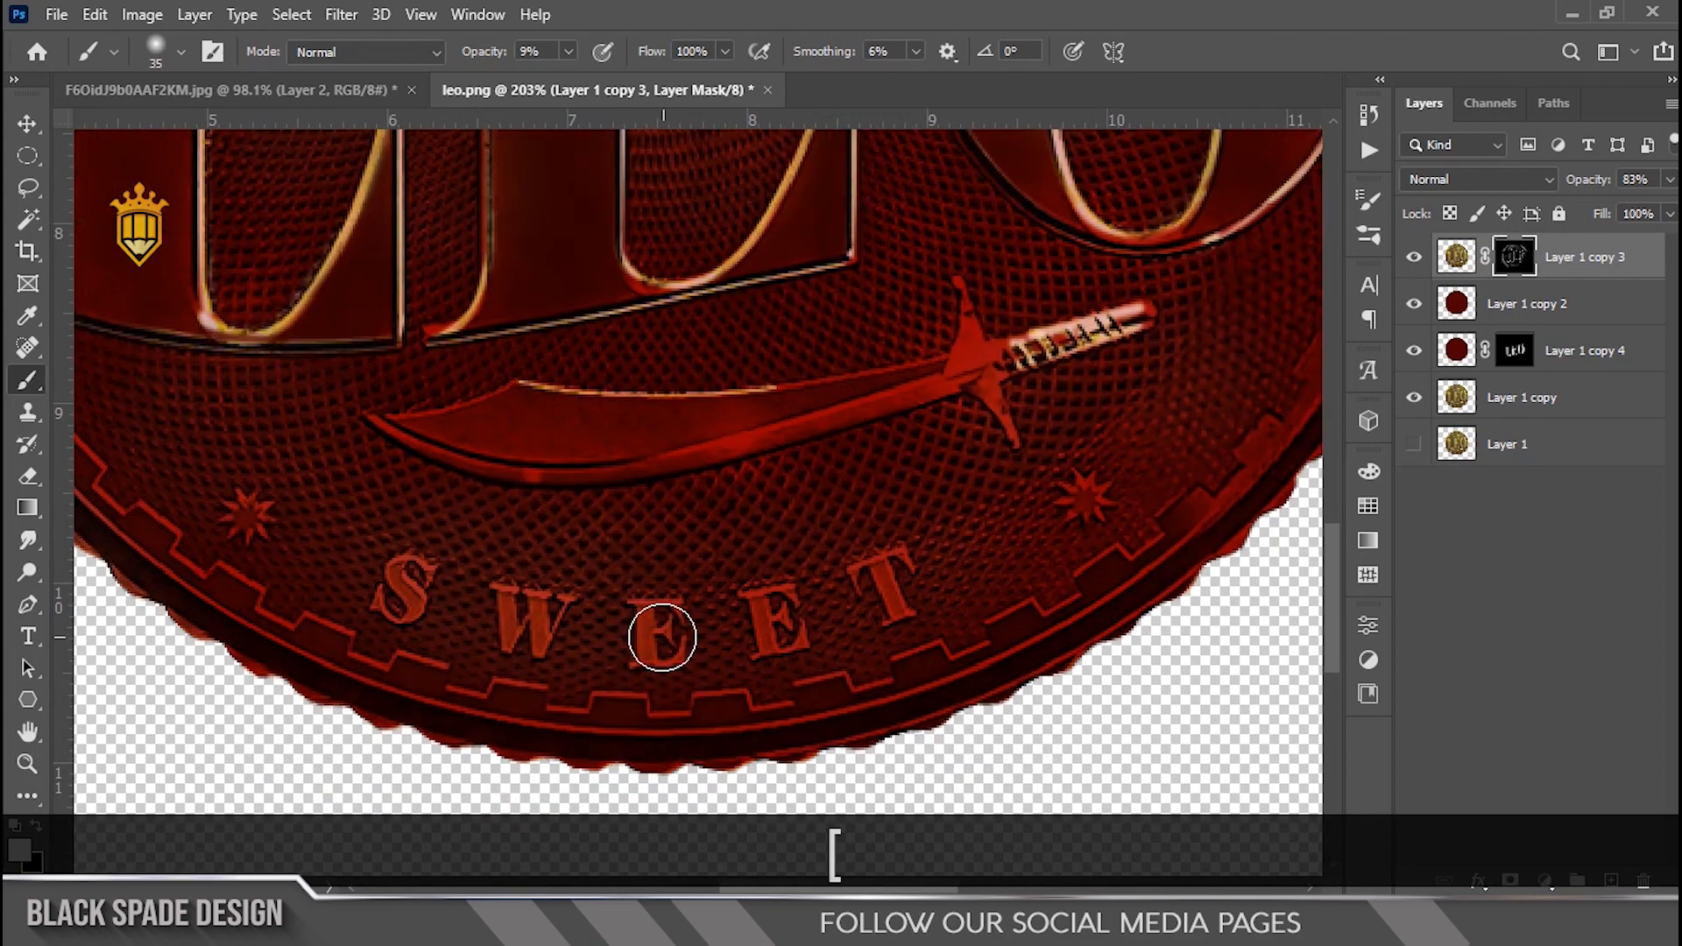
key(x)
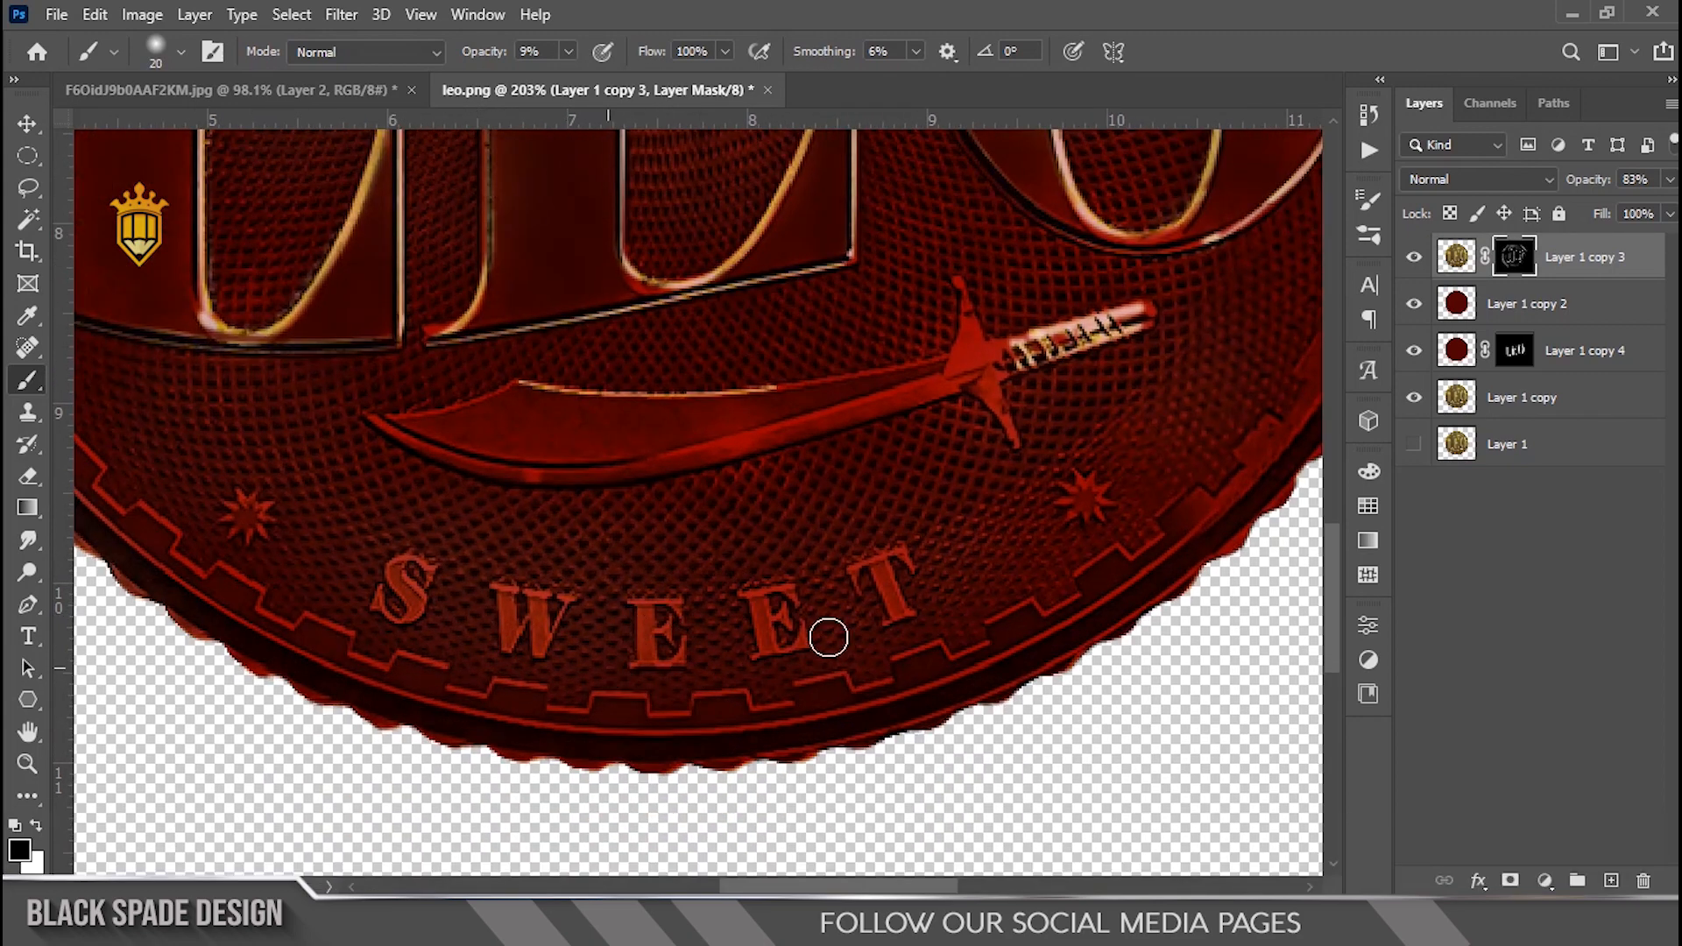
scroll(796, 658, down, 6)
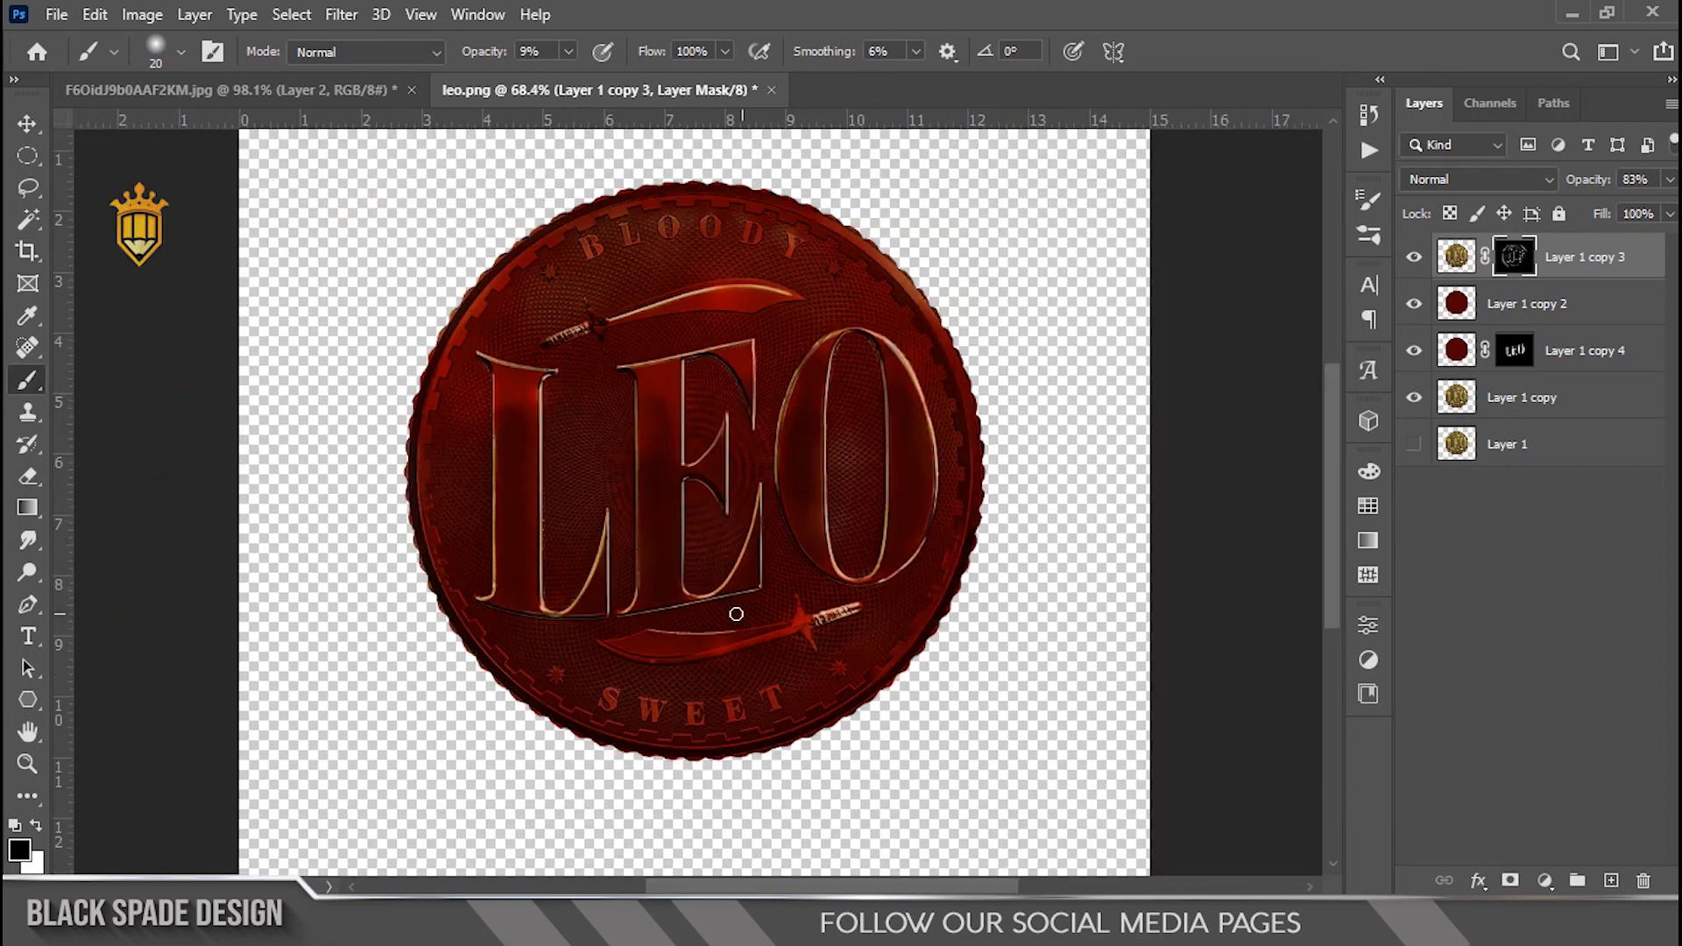
click(1414, 257)
click(1412, 257)
key(space)
scroll(695, 462, up, 2)
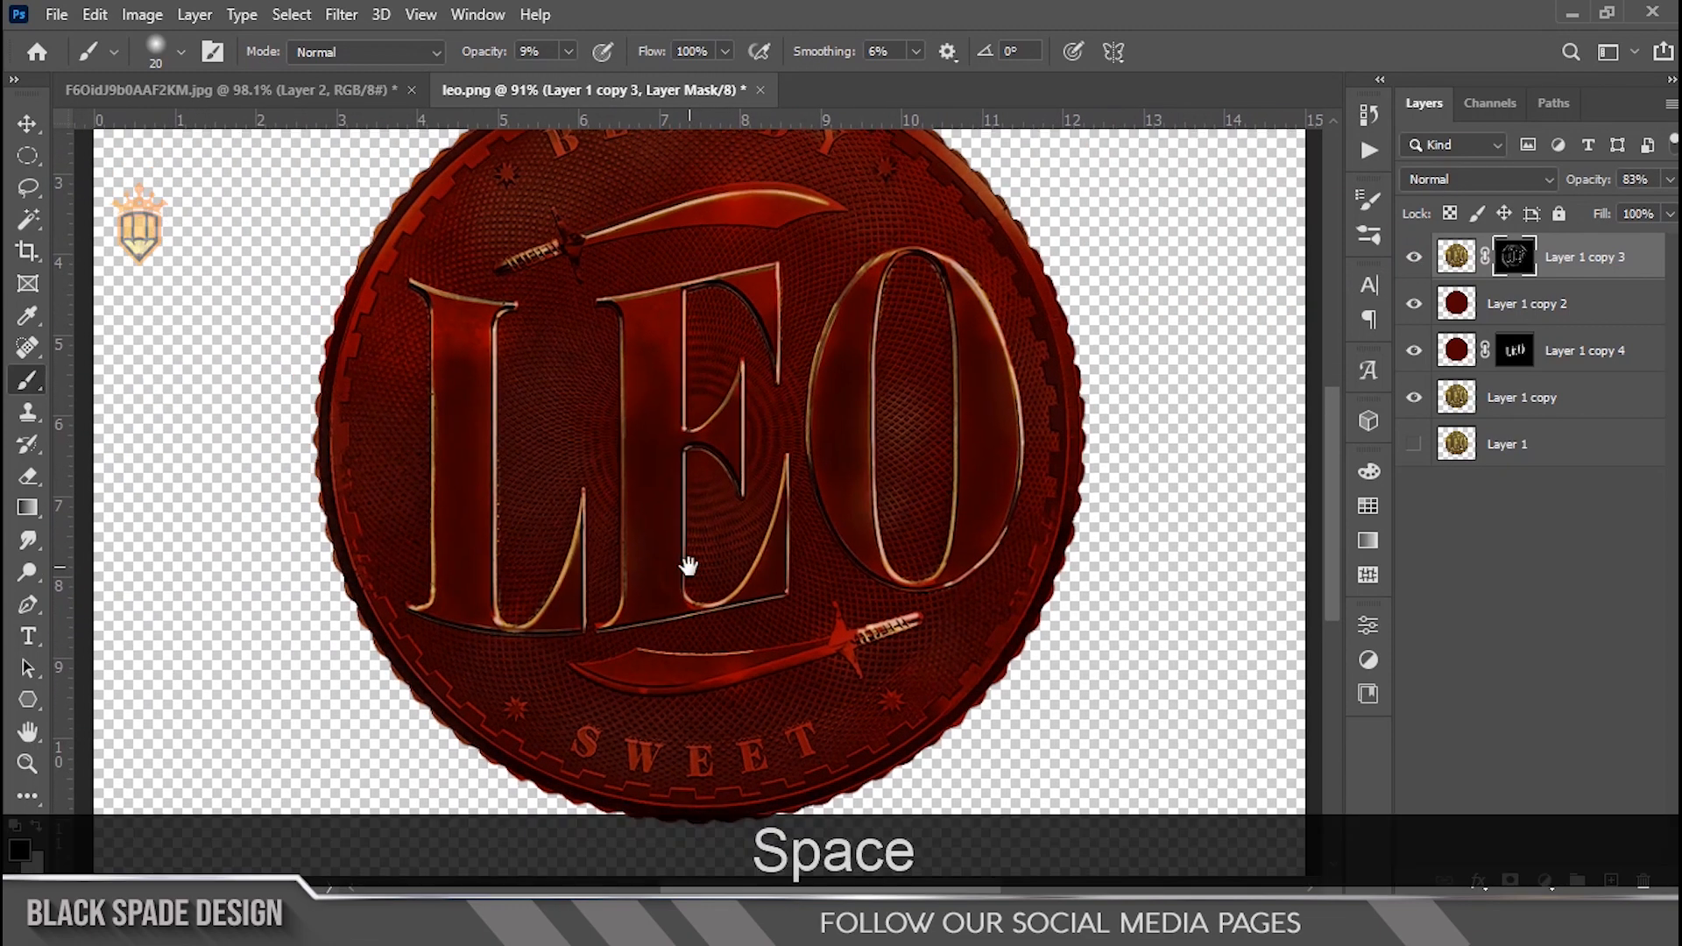
Step: Select all the coin layers and group them together
key(v)
scroll(819, 537, down, 2)
shift+click(1511, 451)
key(ctrl+g)
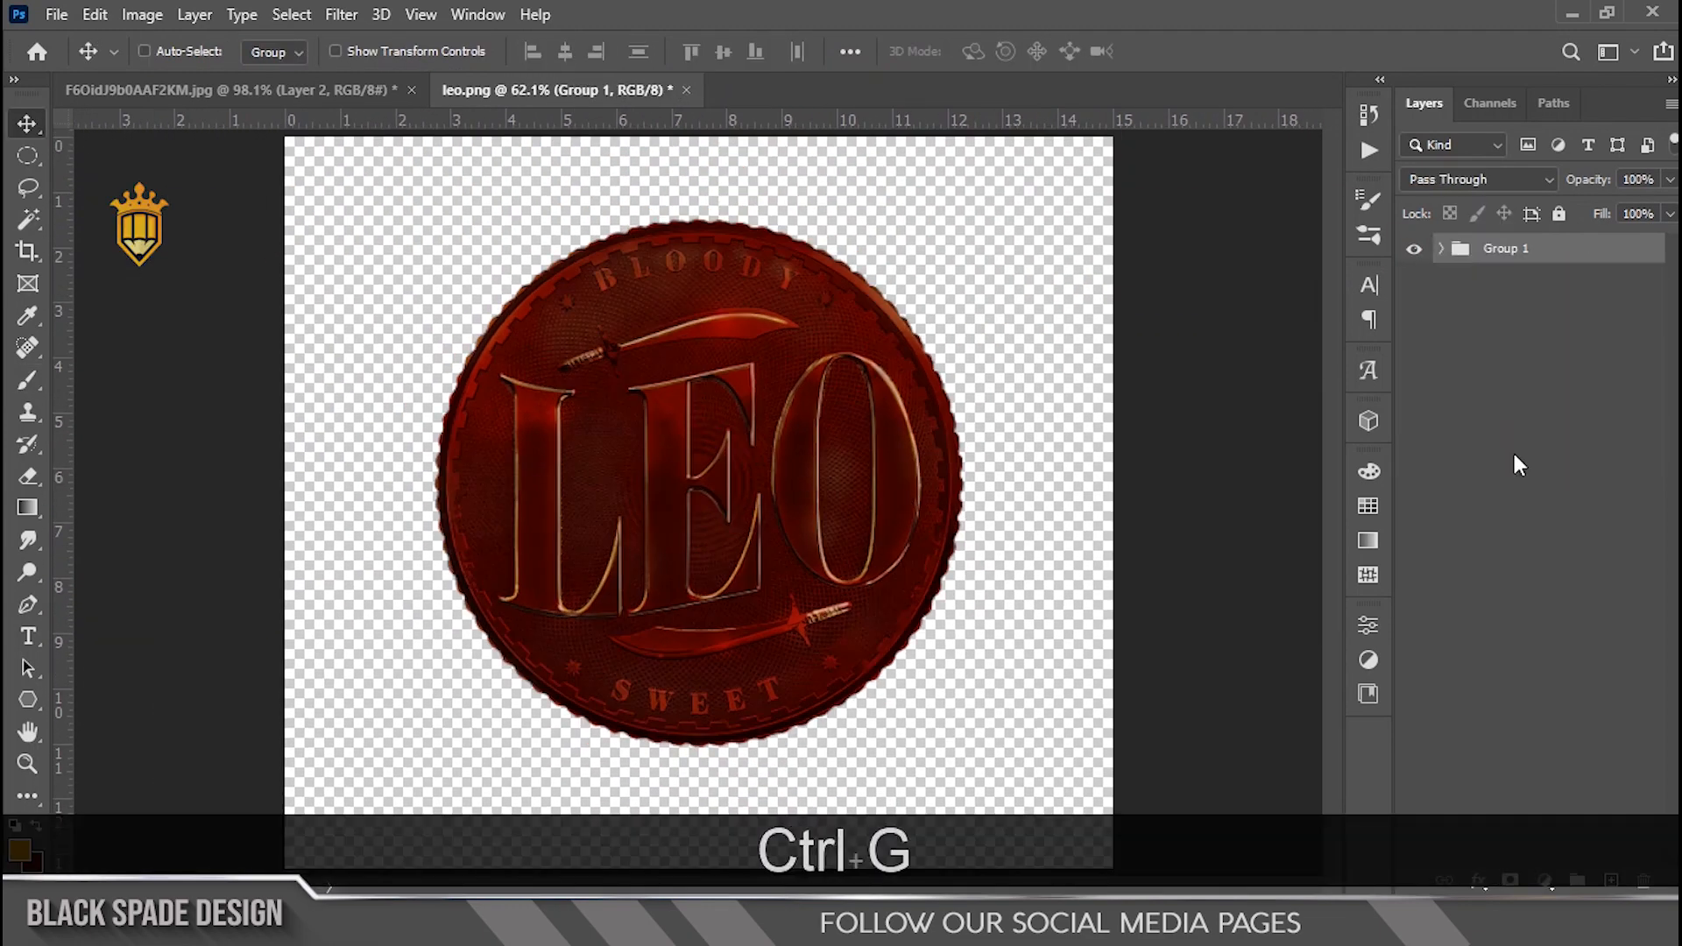
Step: Add a Curves adjustment above the group, moving the white and black input points inward to boost contrast
click(1544, 881)
click(1538, 559)
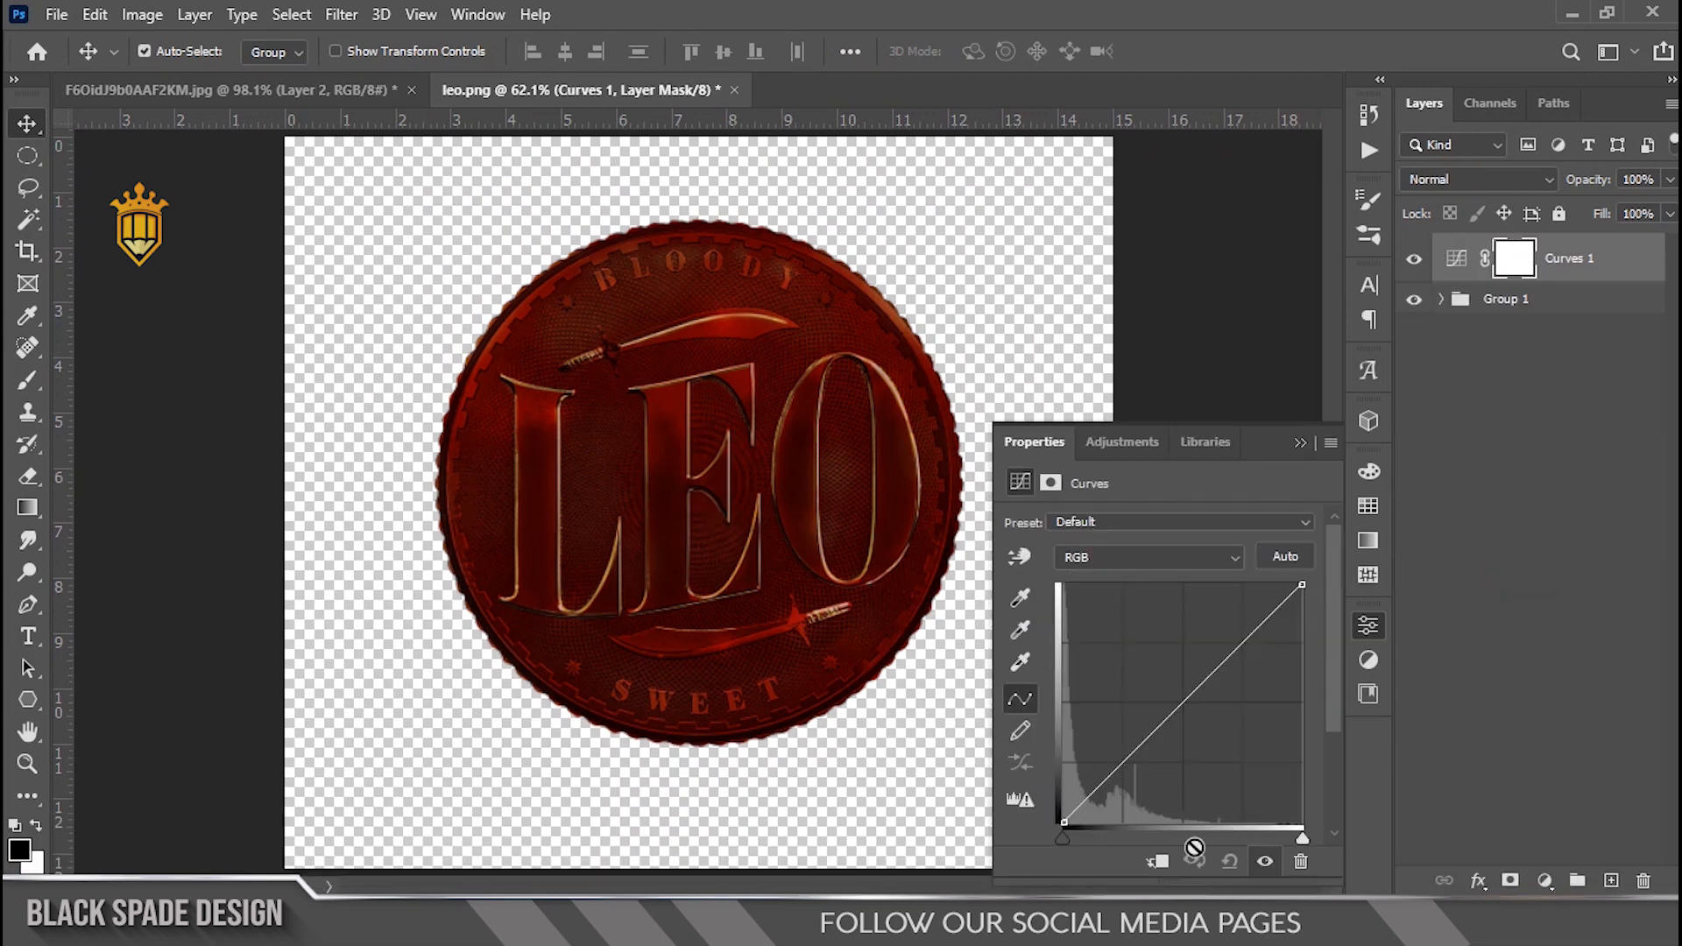
drag(1290, 839, 1266, 838)
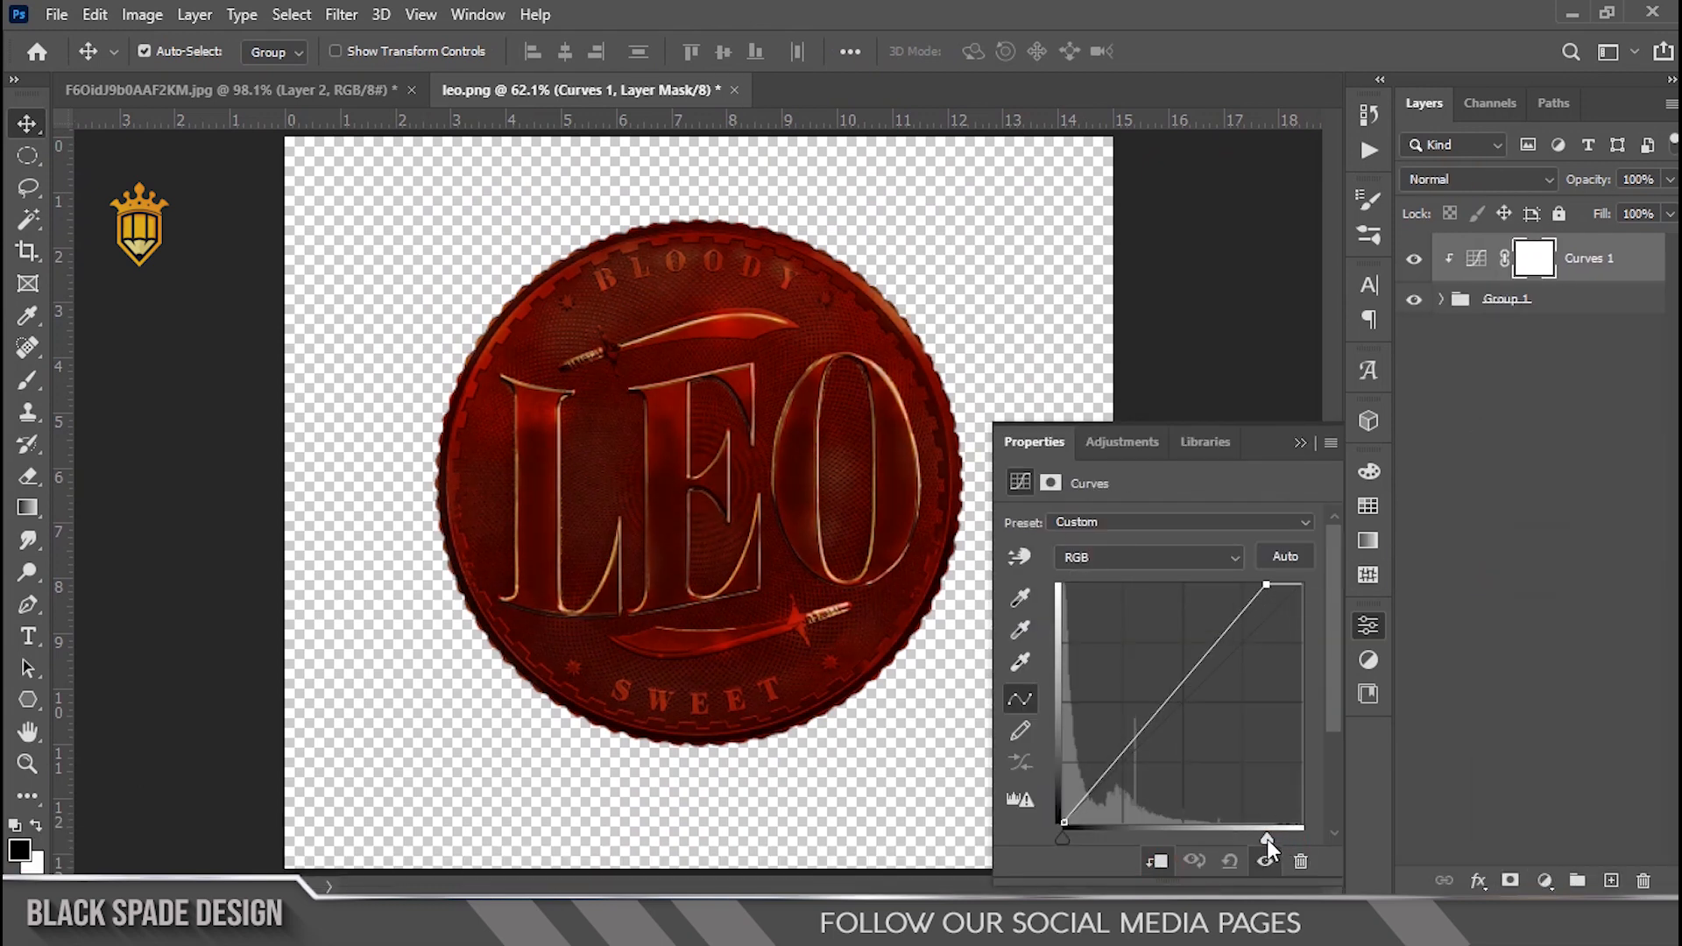
drag(1063, 839, 1068, 841)
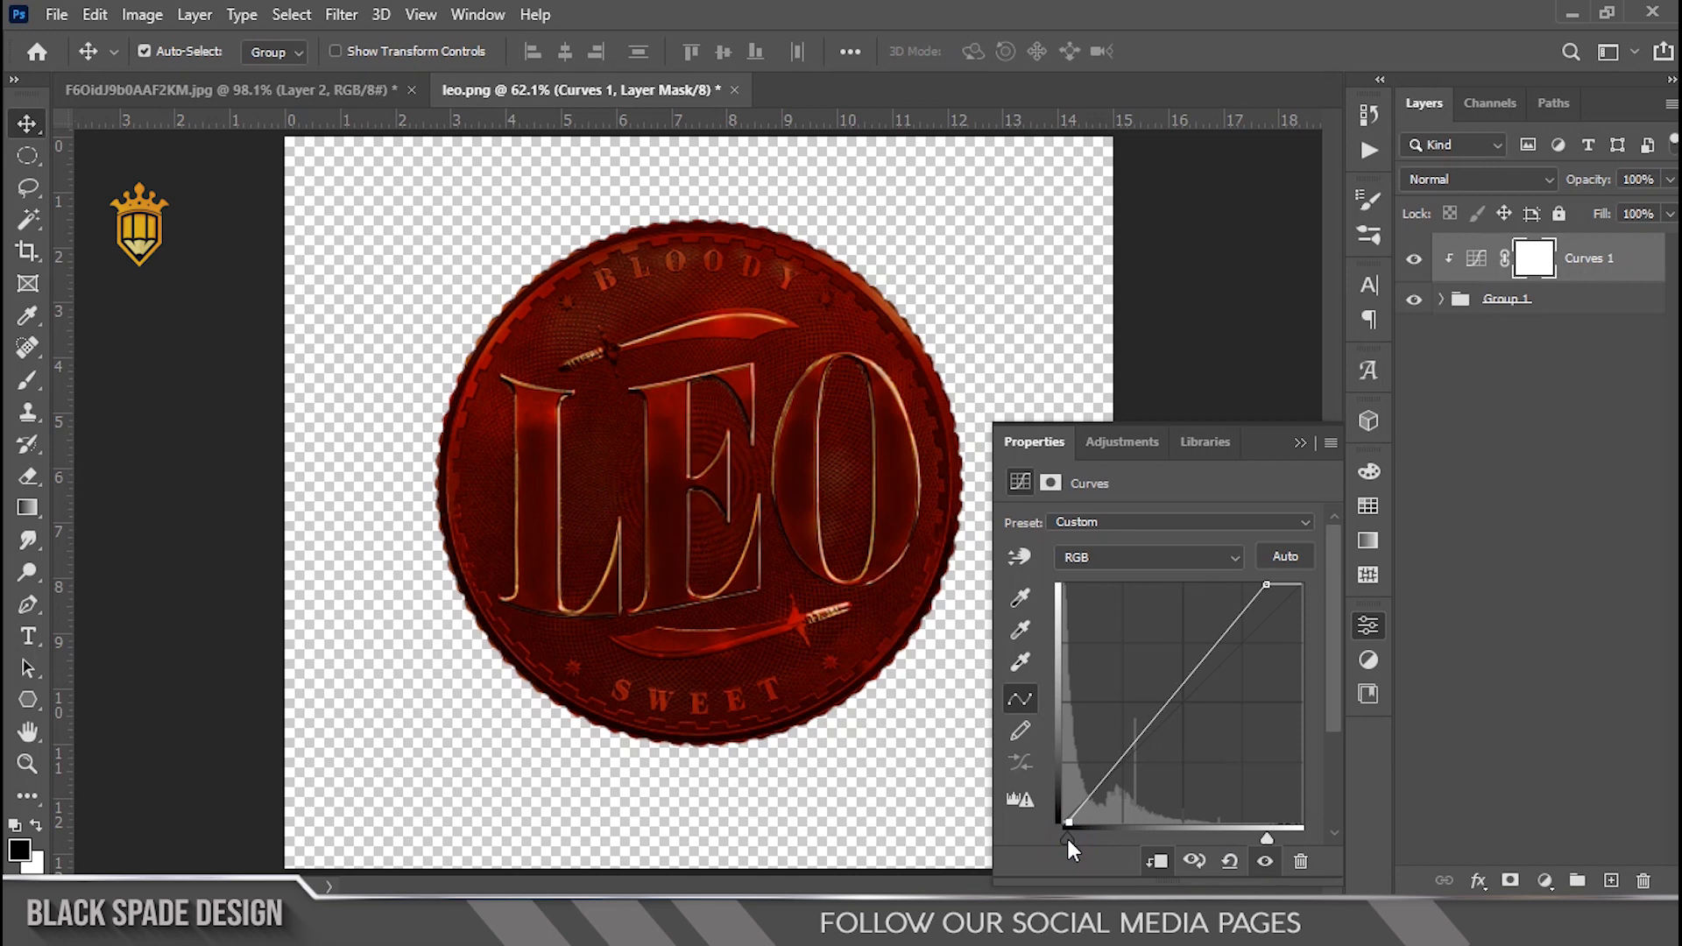
click(1298, 444)
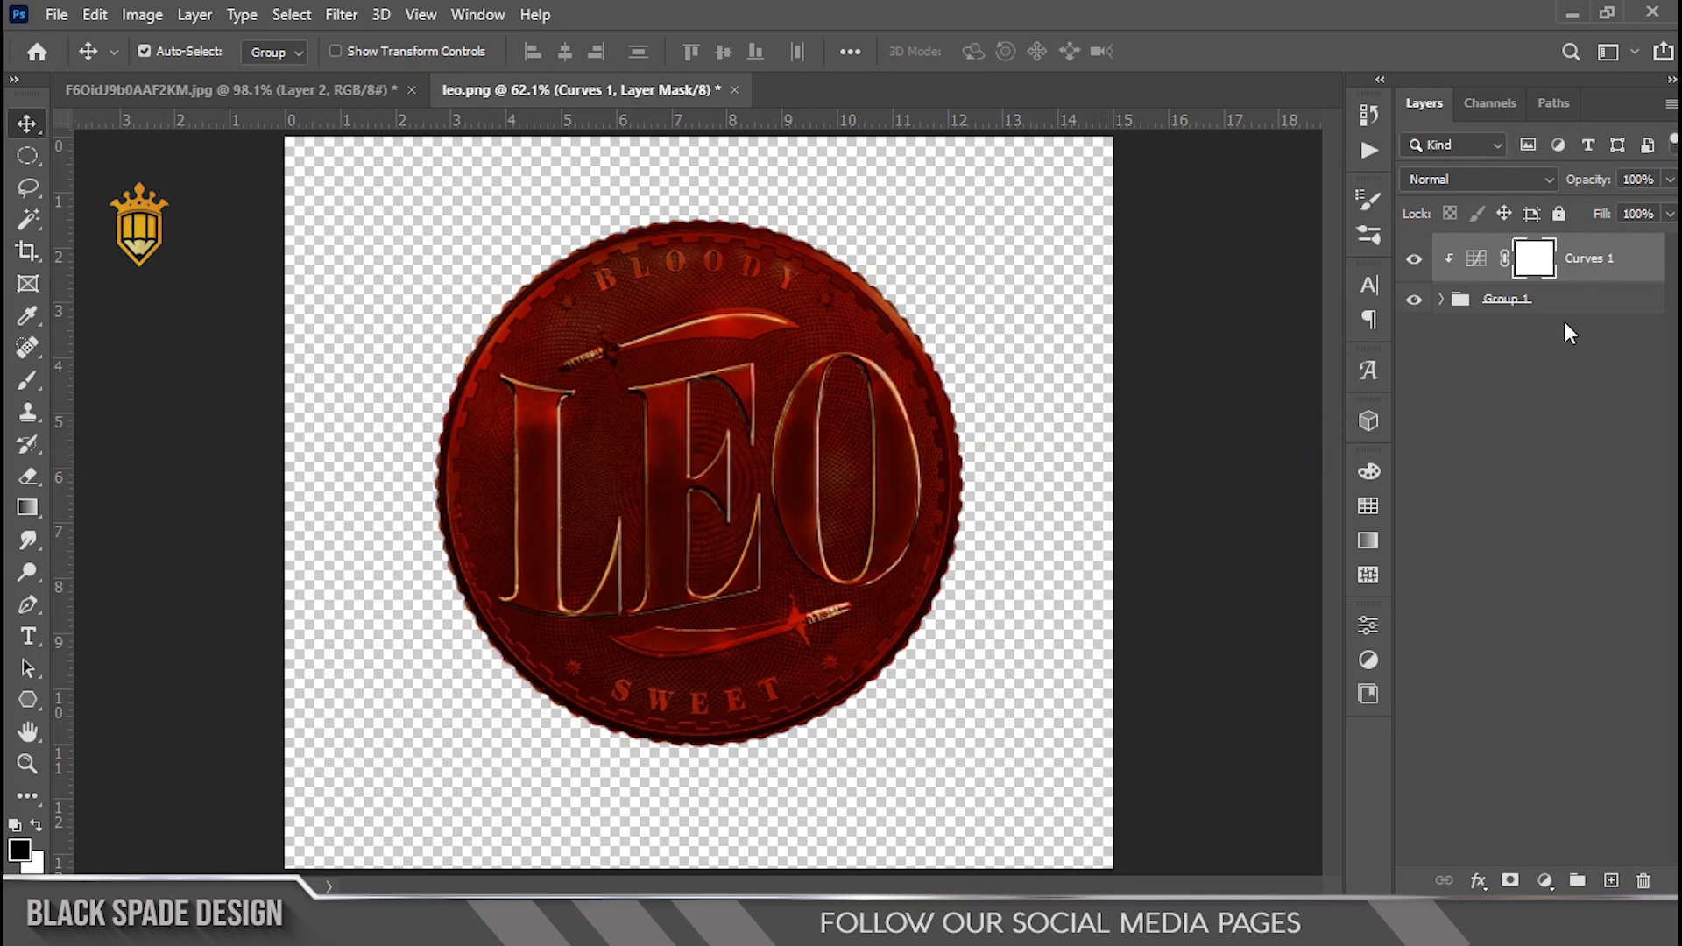
Step: Convert the Curves layer and the coin group into a single smart object
right_click(1587, 261)
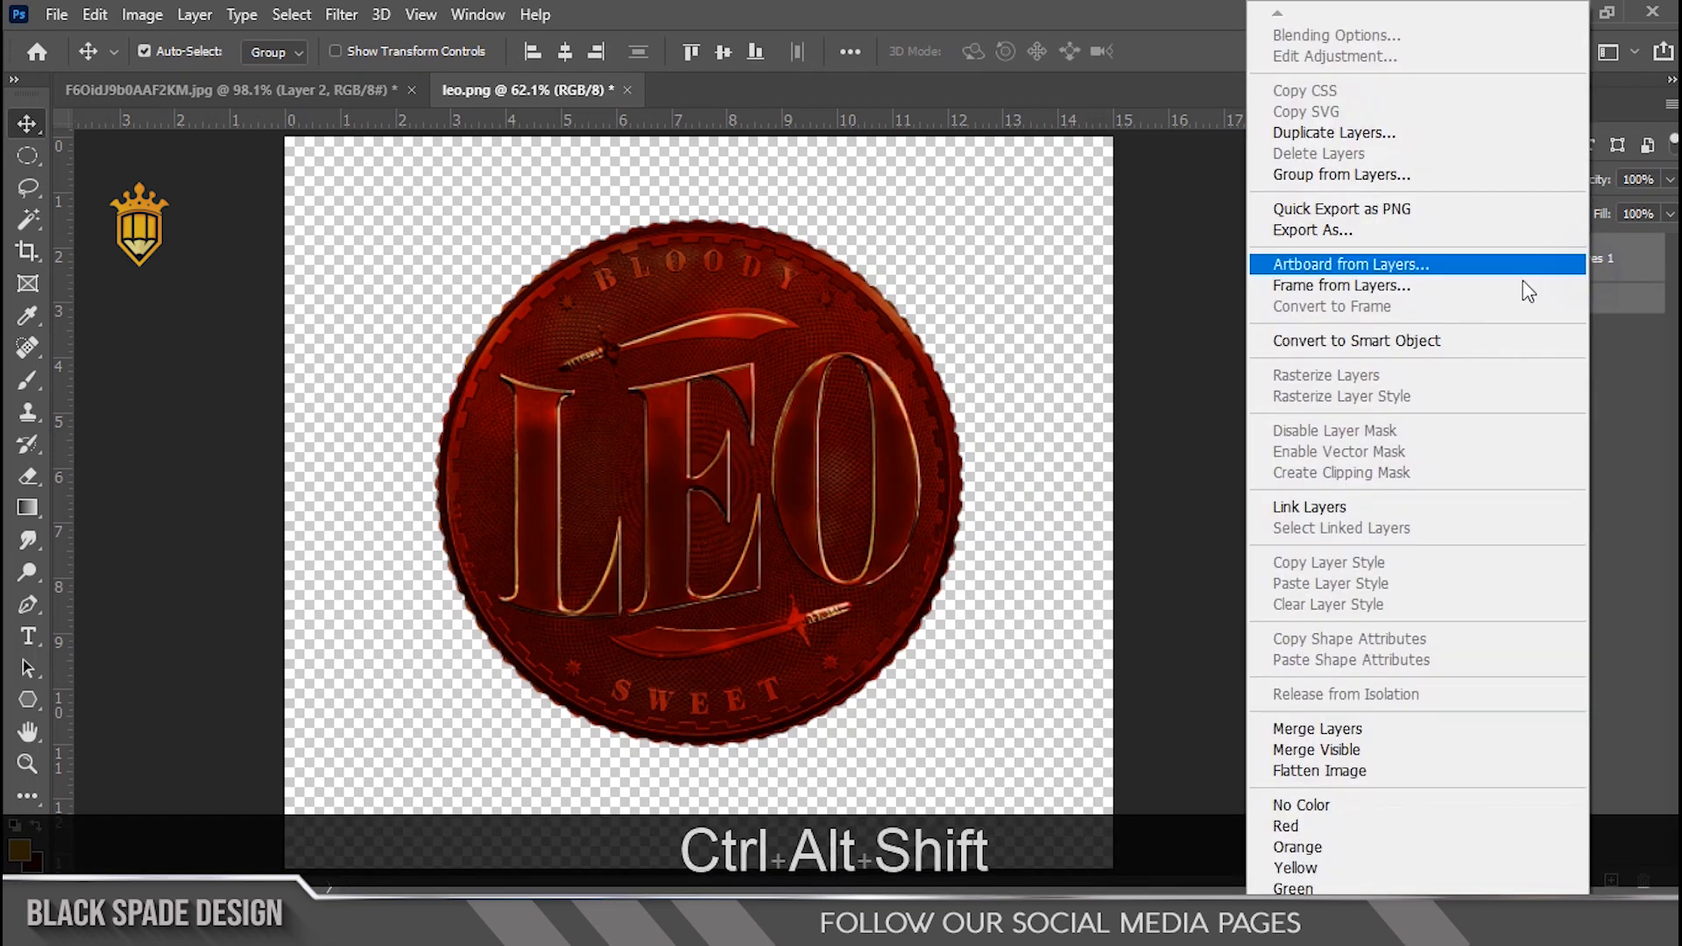
click(1417, 343)
scroll(745, 487, down, 4)
scroll(824, 460, up, 6)
scroll(722, 484, up, 2)
key(space)
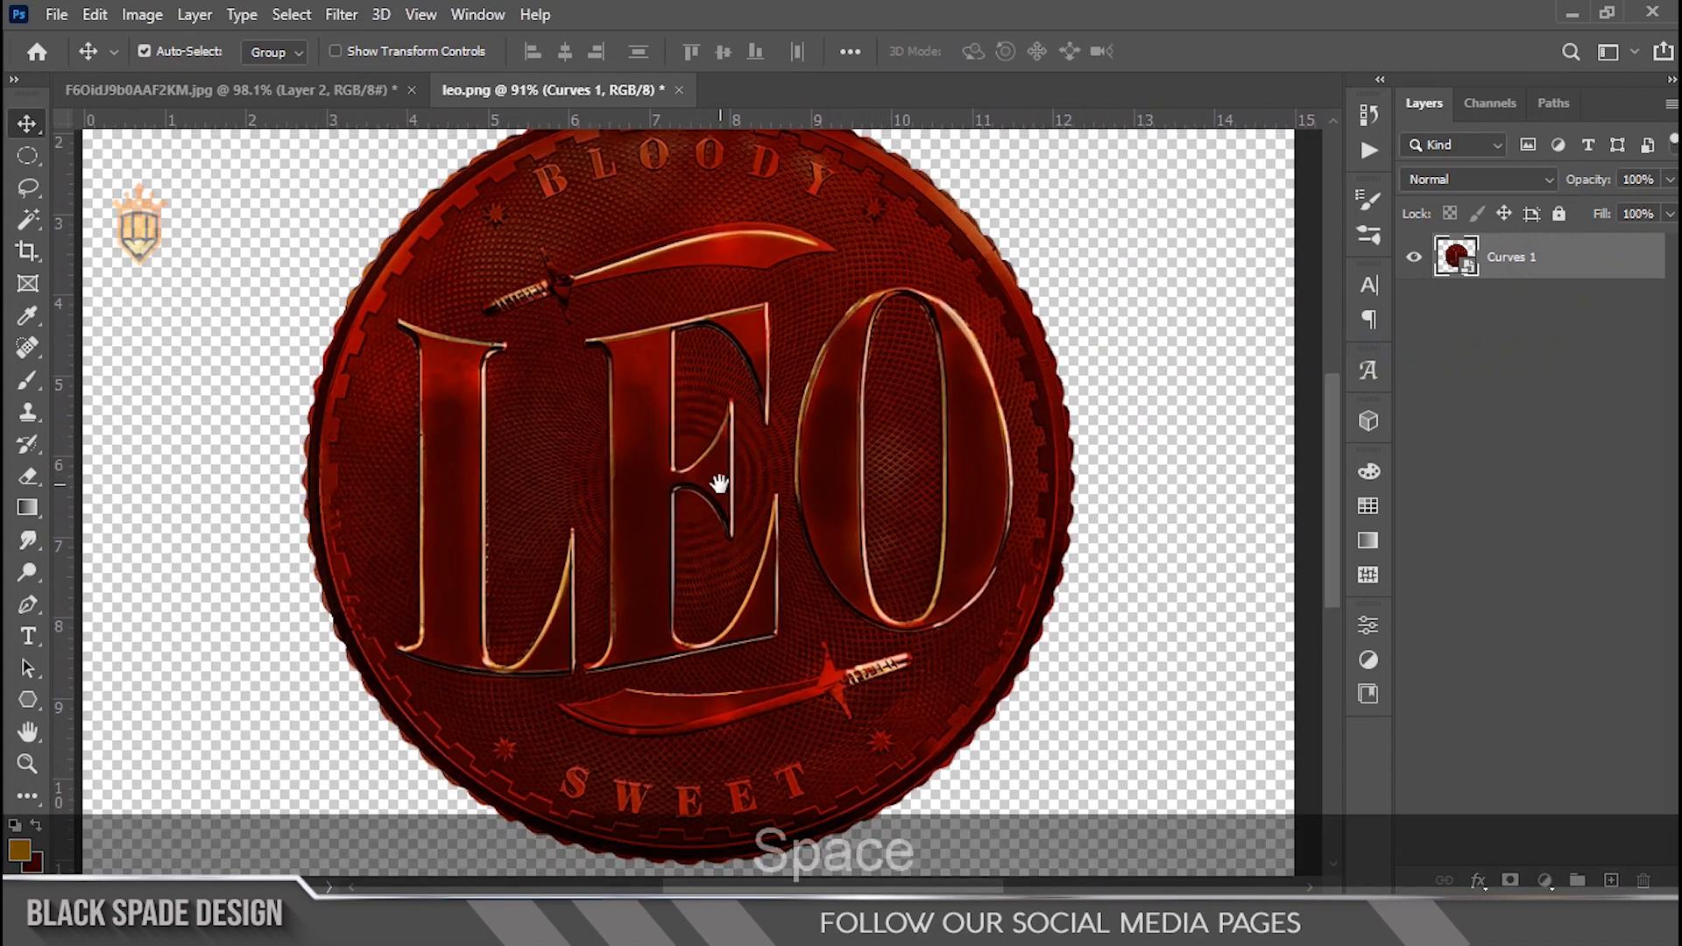
scroll(719, 485, down, 3)
Step: Duplicate the smart object and hide the original copy
key(ctrl+j)
click(1413, 303)
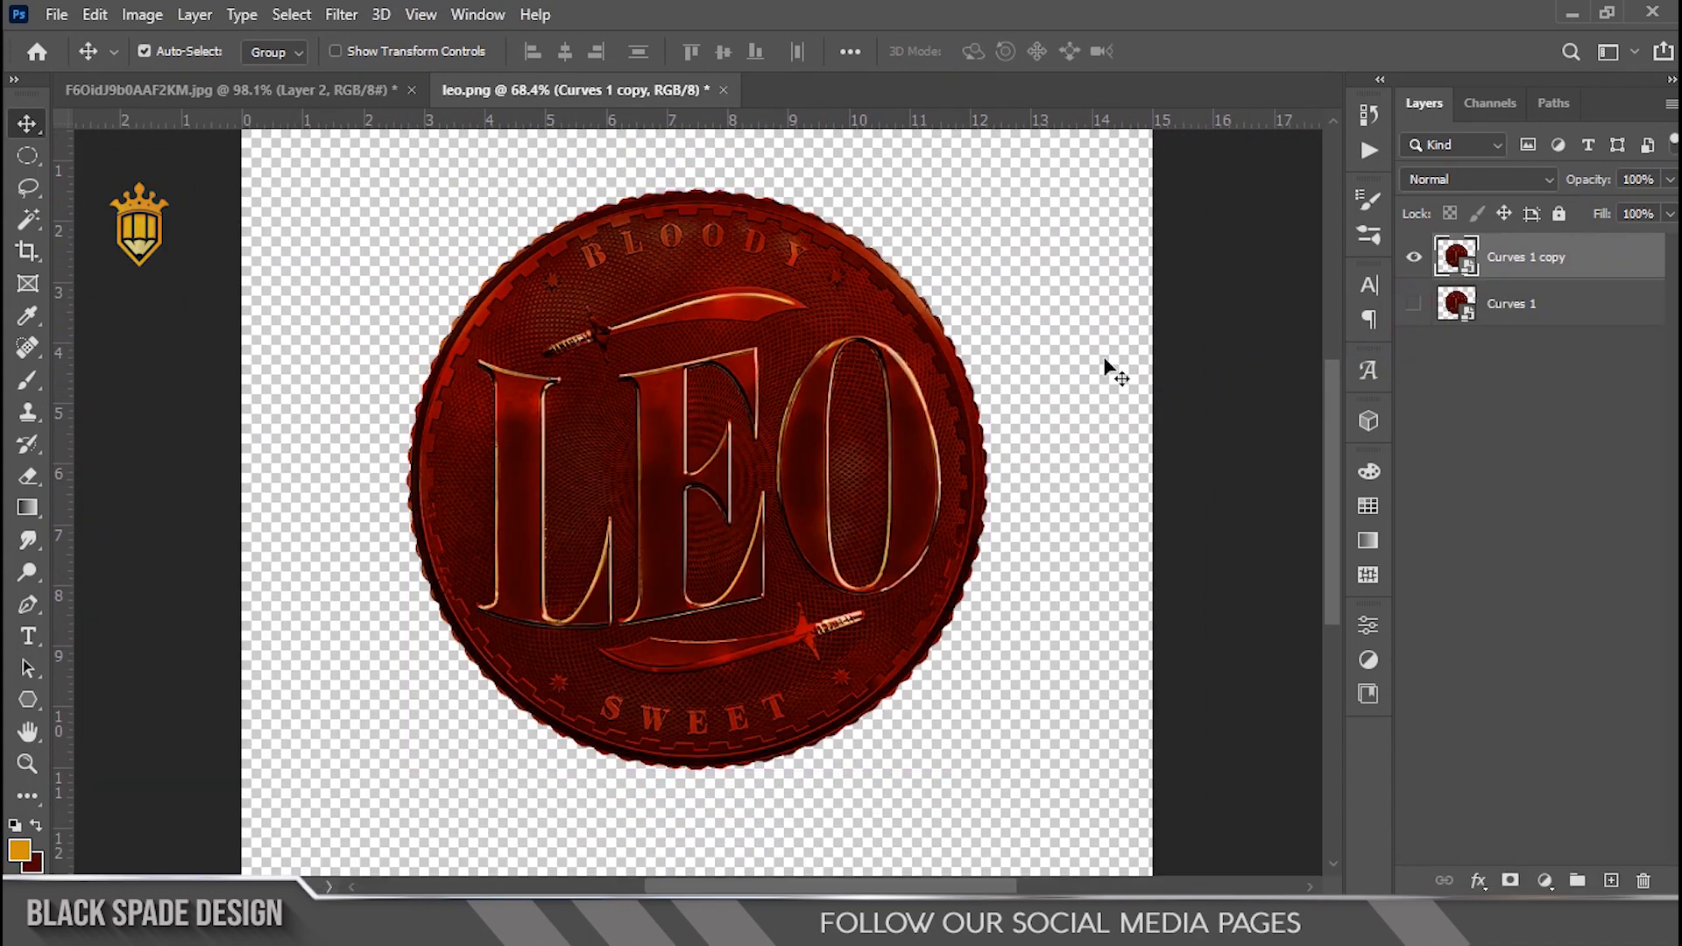
scroll(631, 466, up, 2)
Step: Open the Eye Candy 7 Bevel filter on the copy, pick the Button preset and set Bevel Width to 12.68
click(341, 15)
mouse_move(619, 578)
click(669, 574)
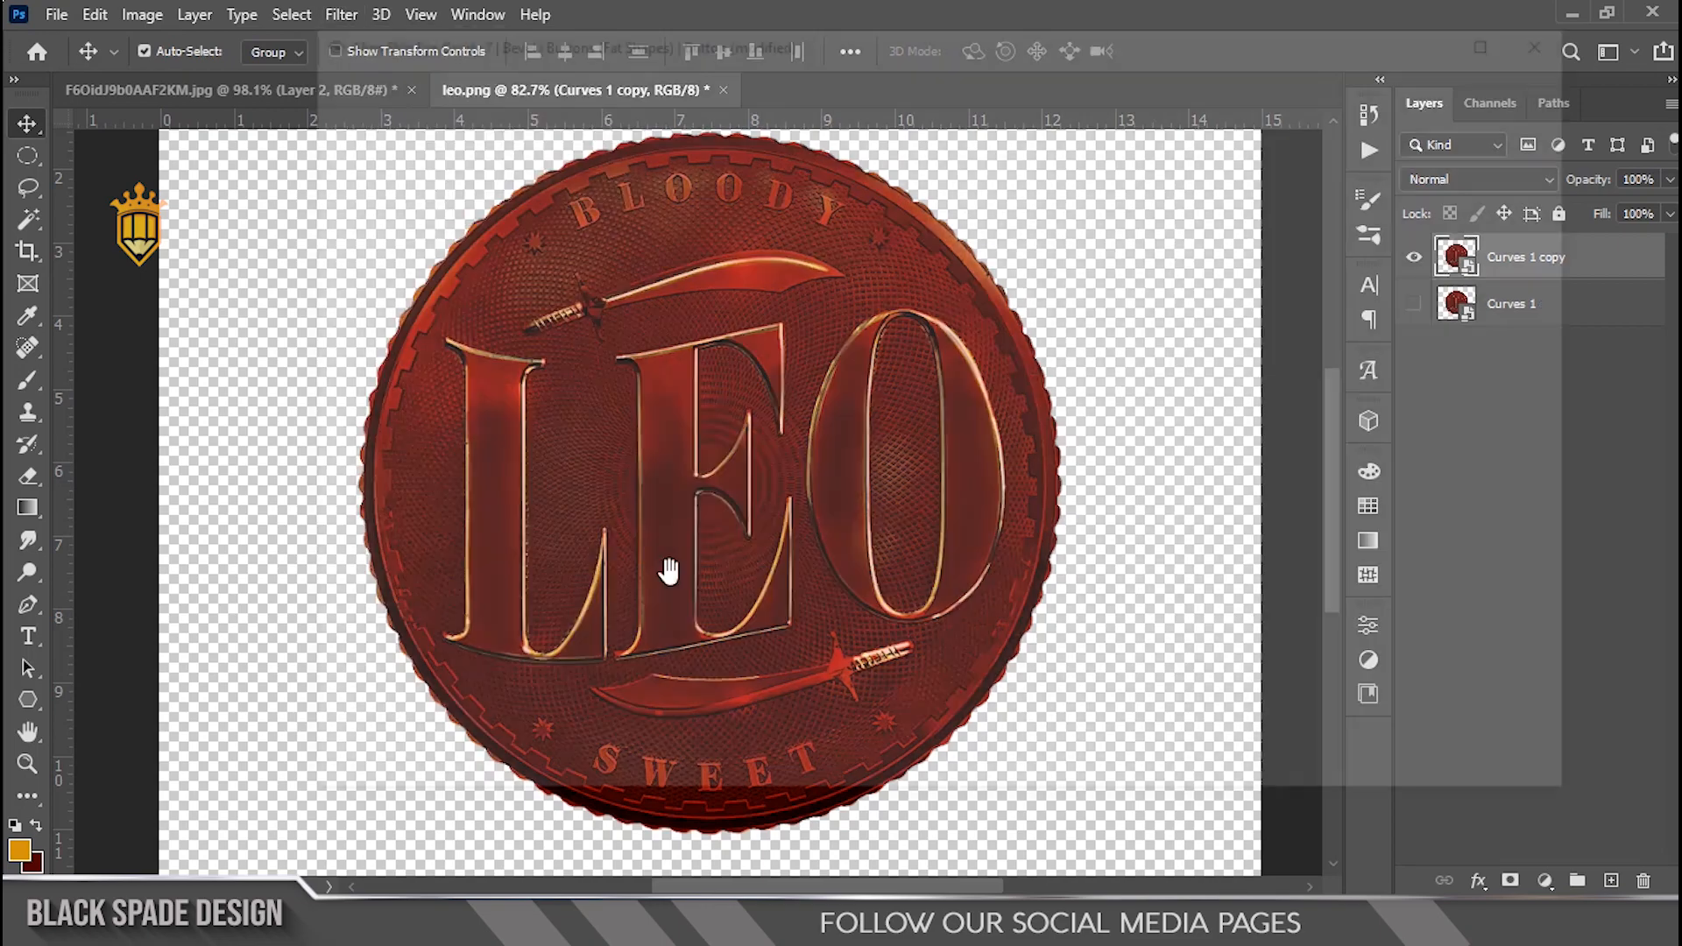
scroll(807, 563, up, 3)
key(space)
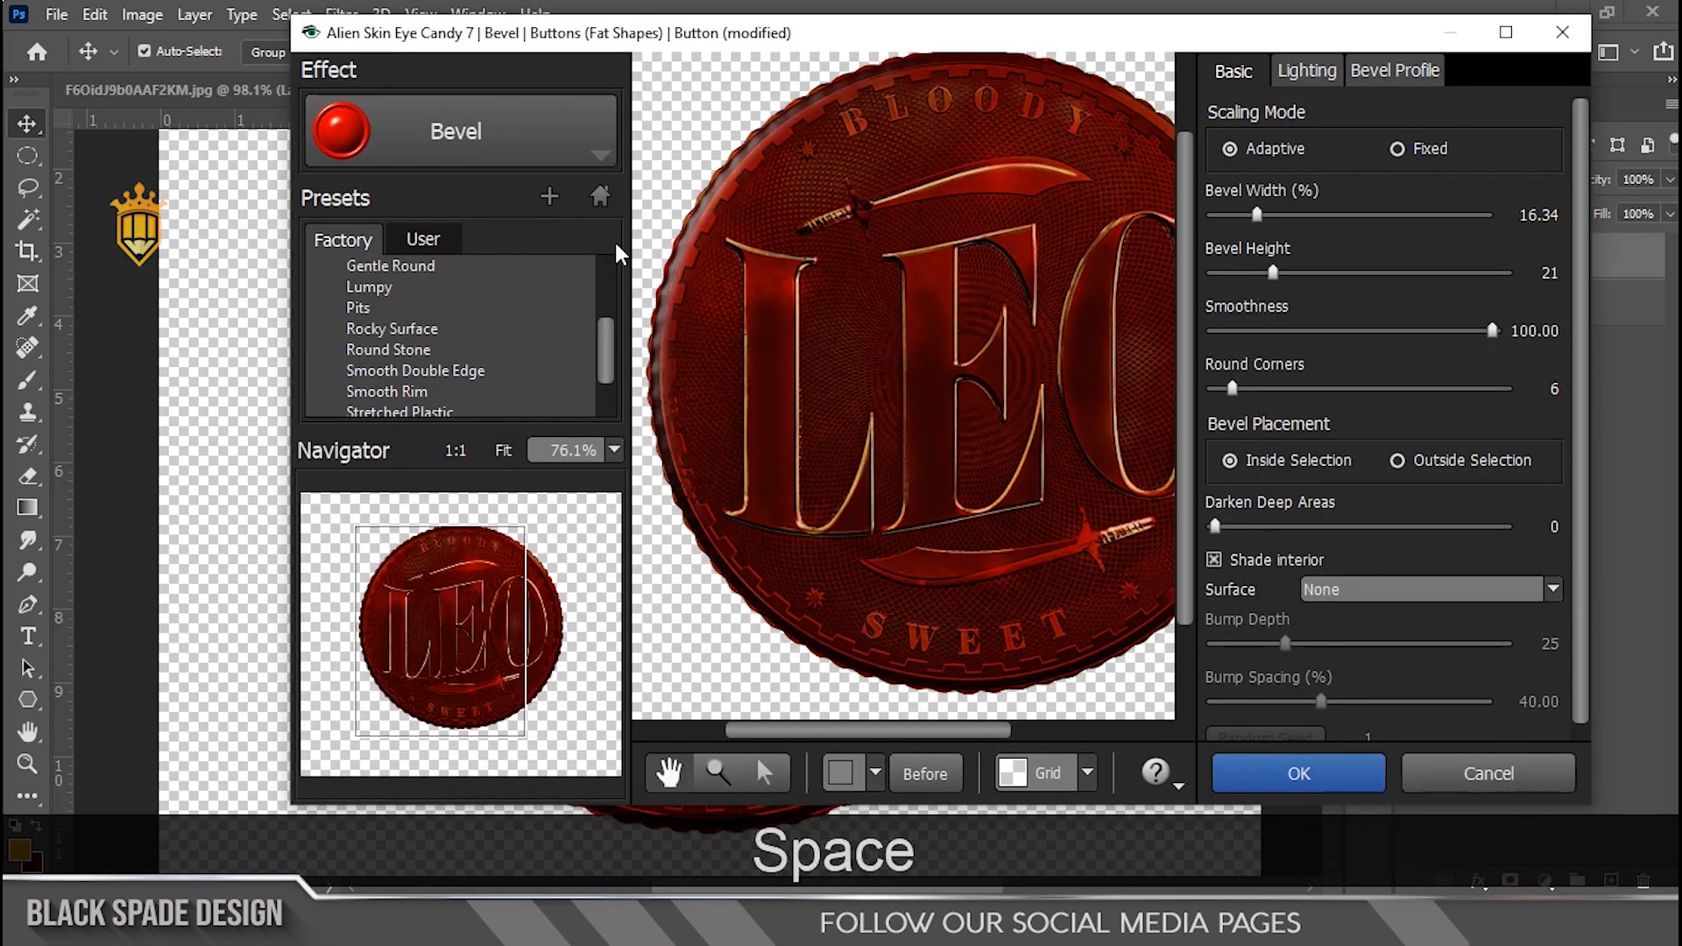
click(532, 131)
click(514, 263)
key(space)
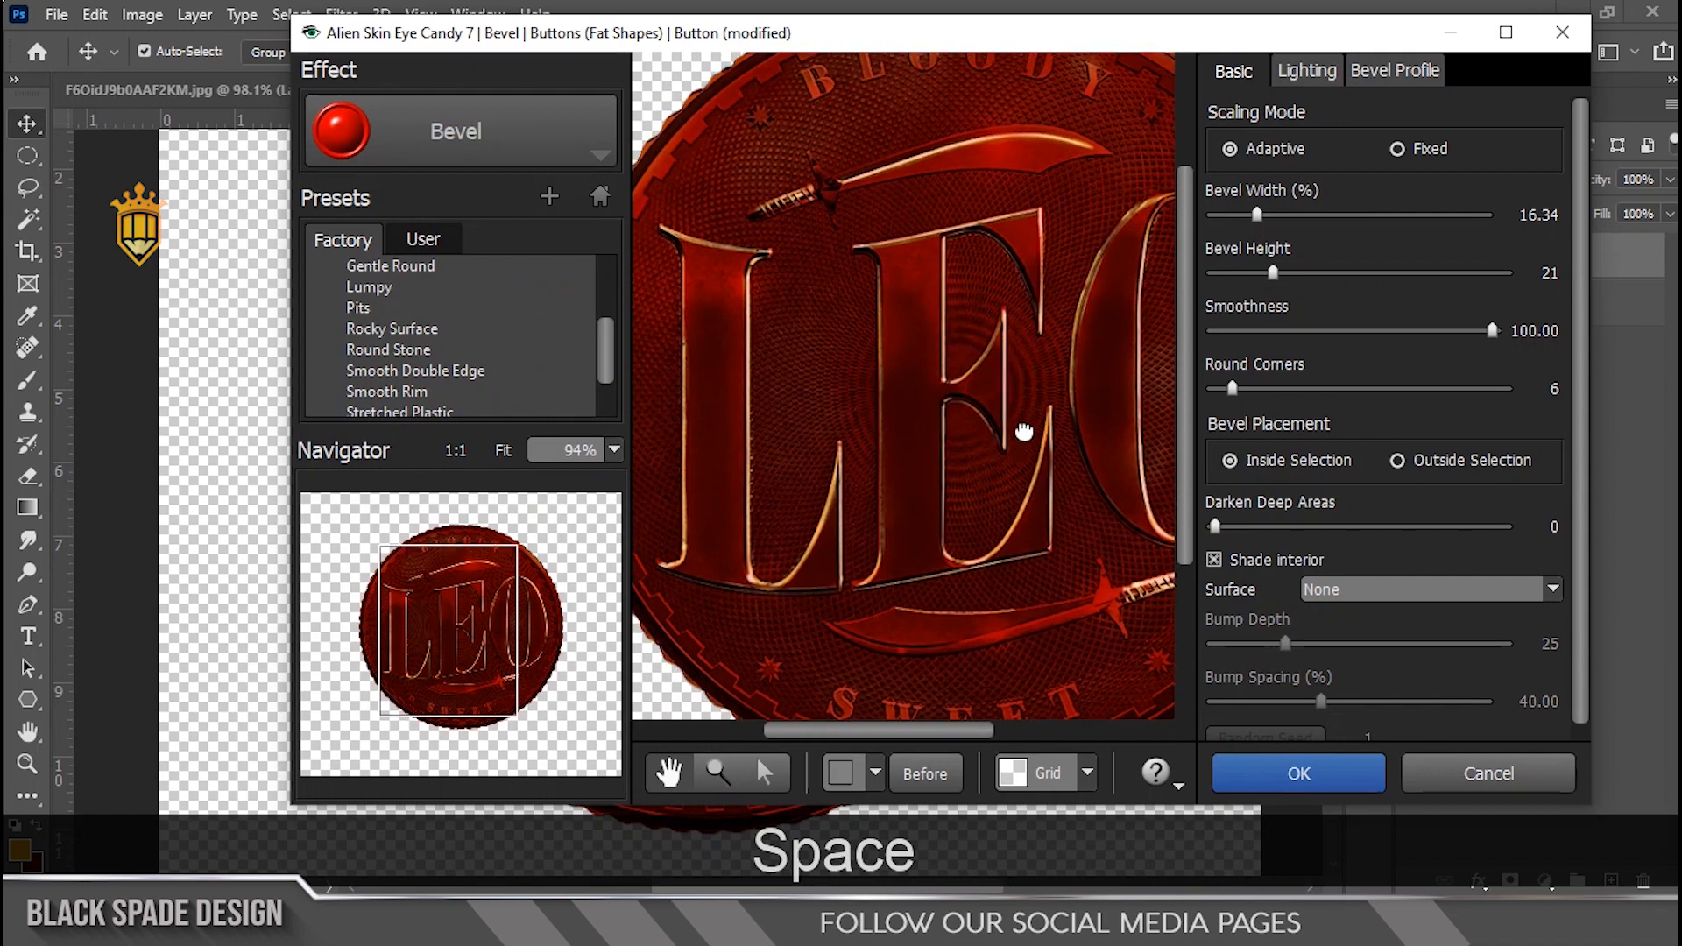
drag(969, 389, 1019, 431)
scroll(961, 397, down, 1)
drag(1255, 219, 1246, 209)
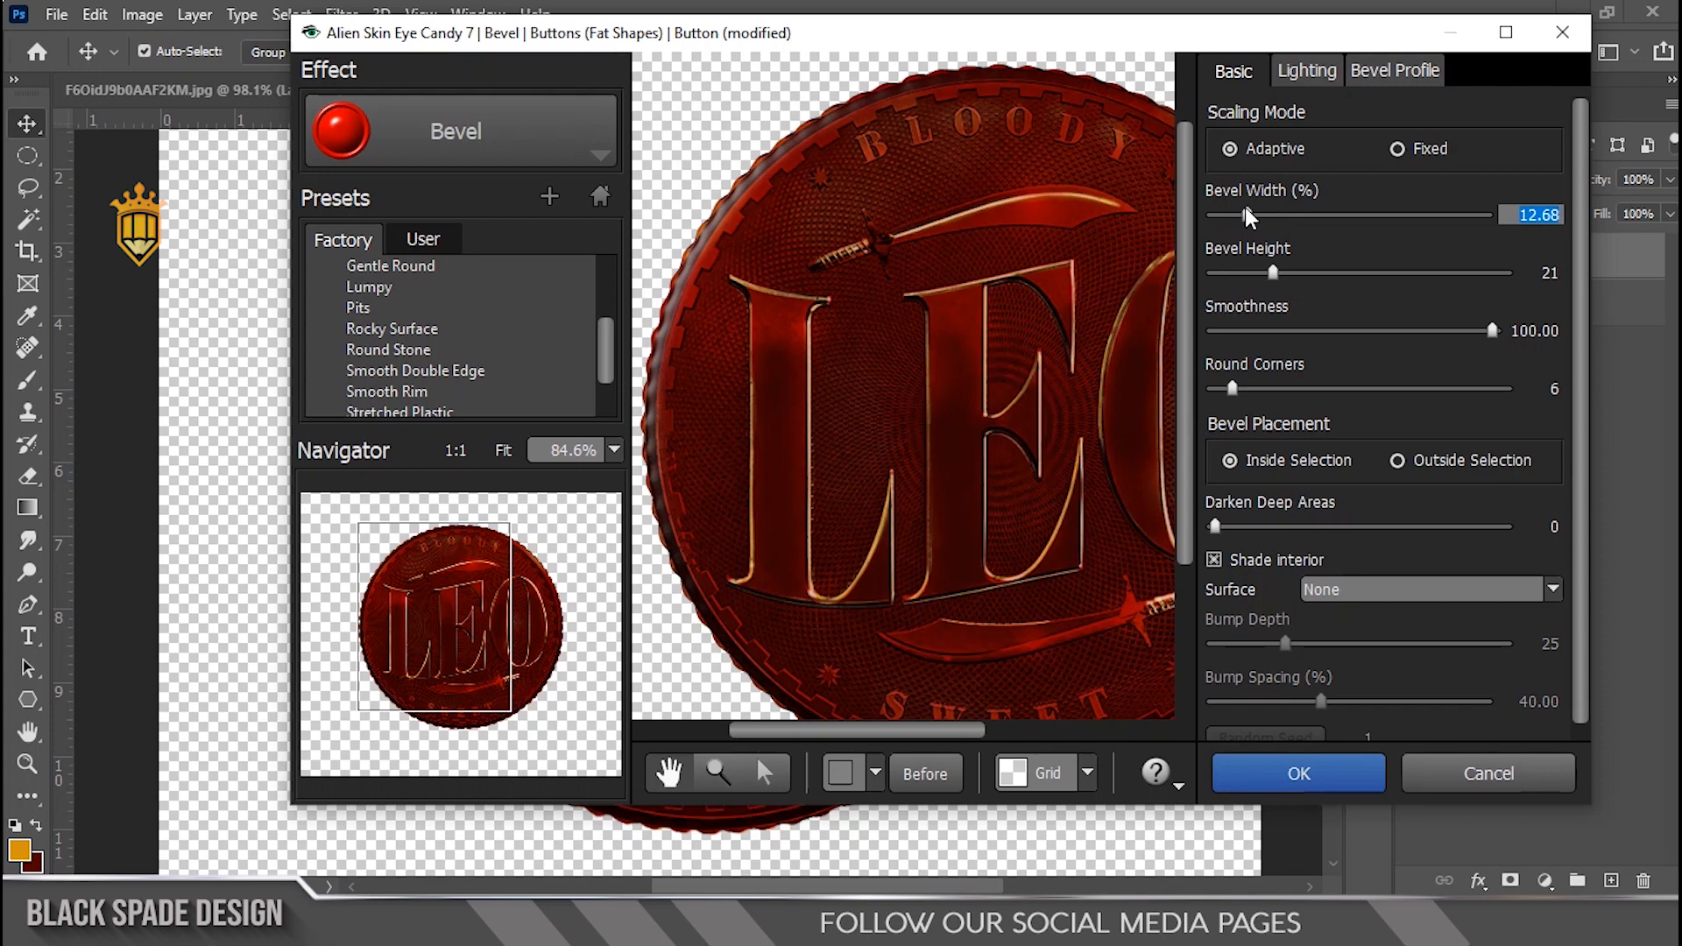
scroll(890, 298, down, 2)
key(space)
drag(883, 404, 950, 443)
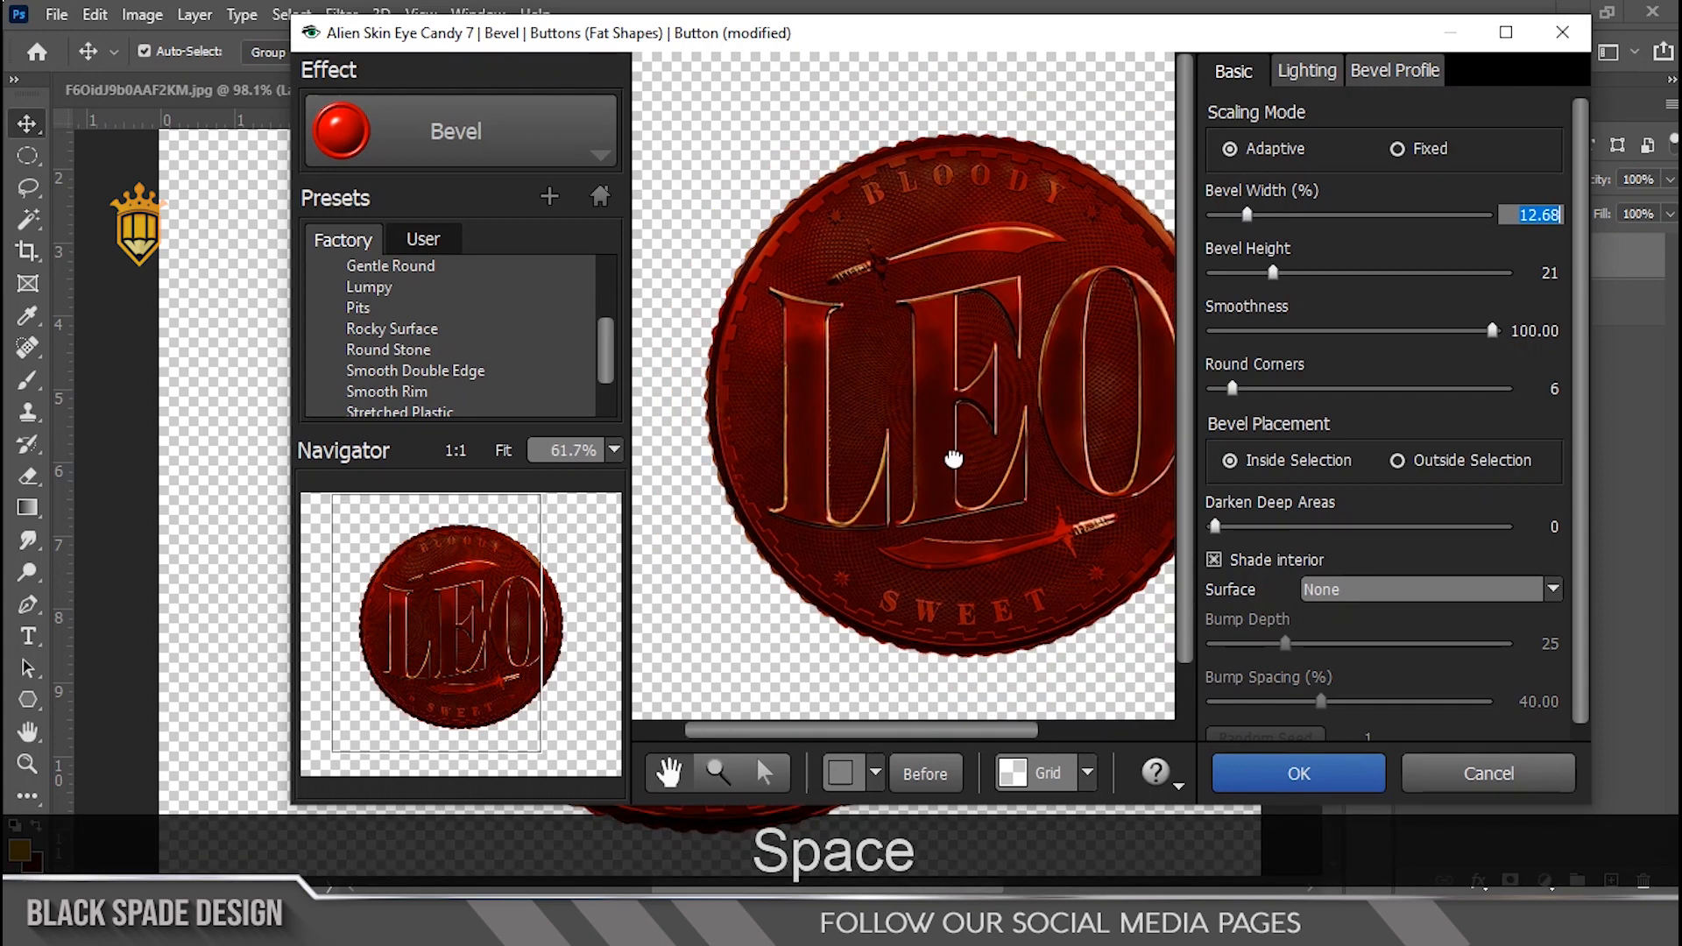
Step: Set the bevel lighting direction to about 163.30 and inclination to about 65.94, then apply the filter
click(1303, 71)
drag(1233, 138, 1227, 141)
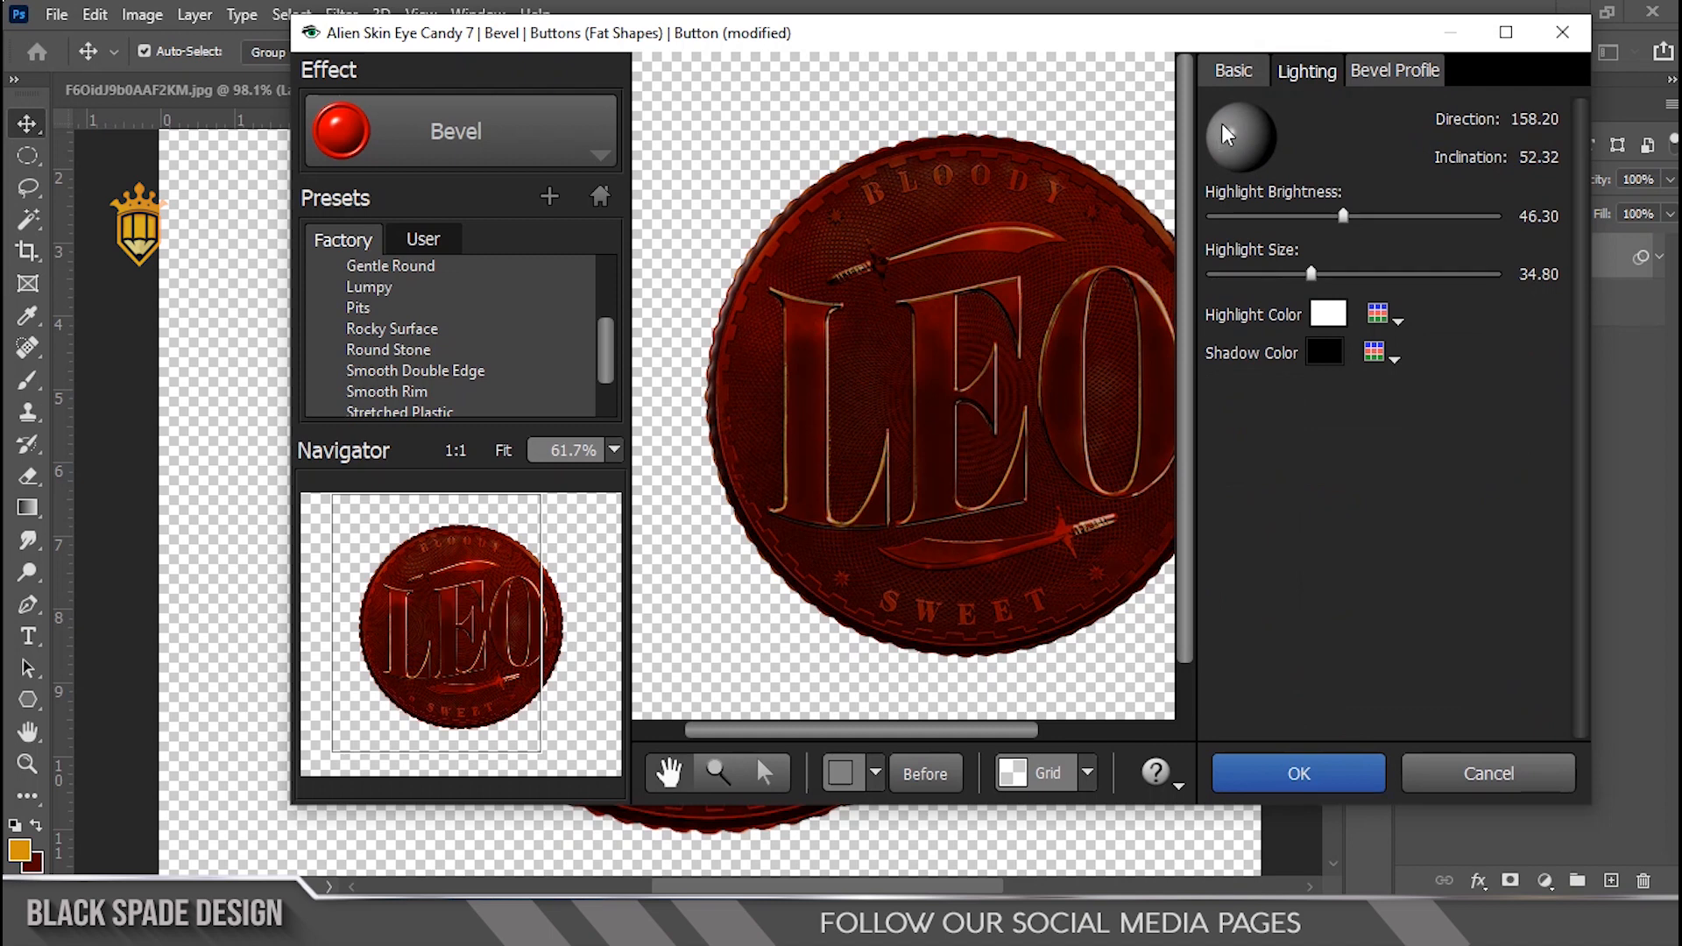
drag(1227, 133, 1235, 143)
key(space)
drag(1006, 458, 893, 315)
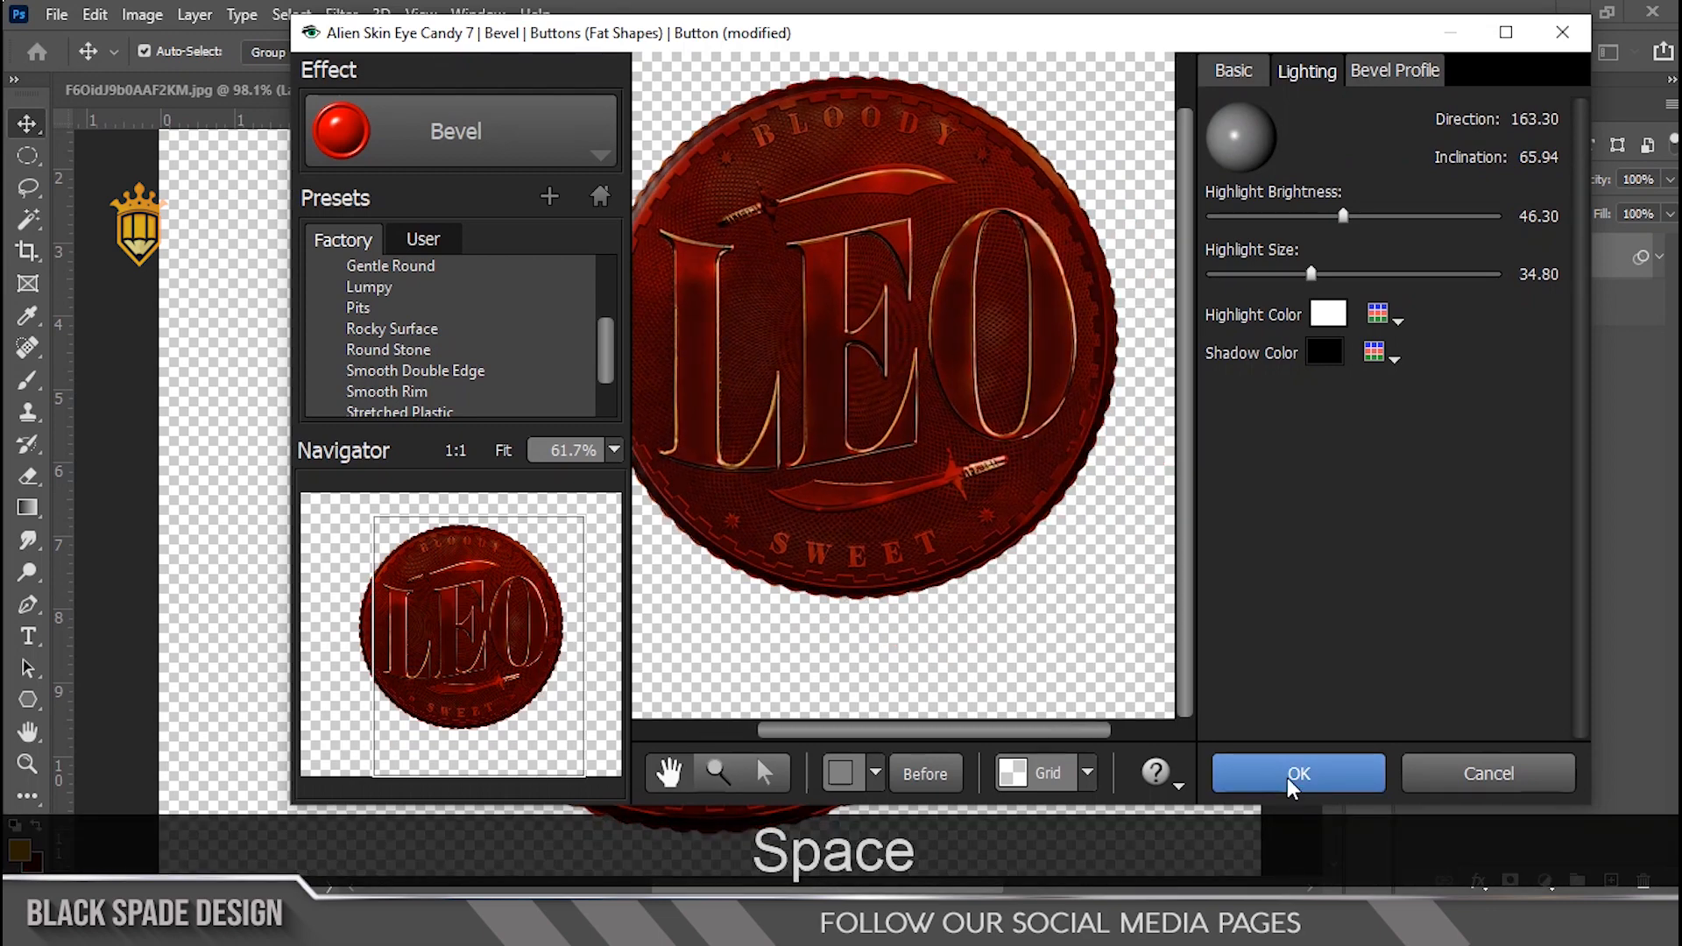
click(1293, 775)
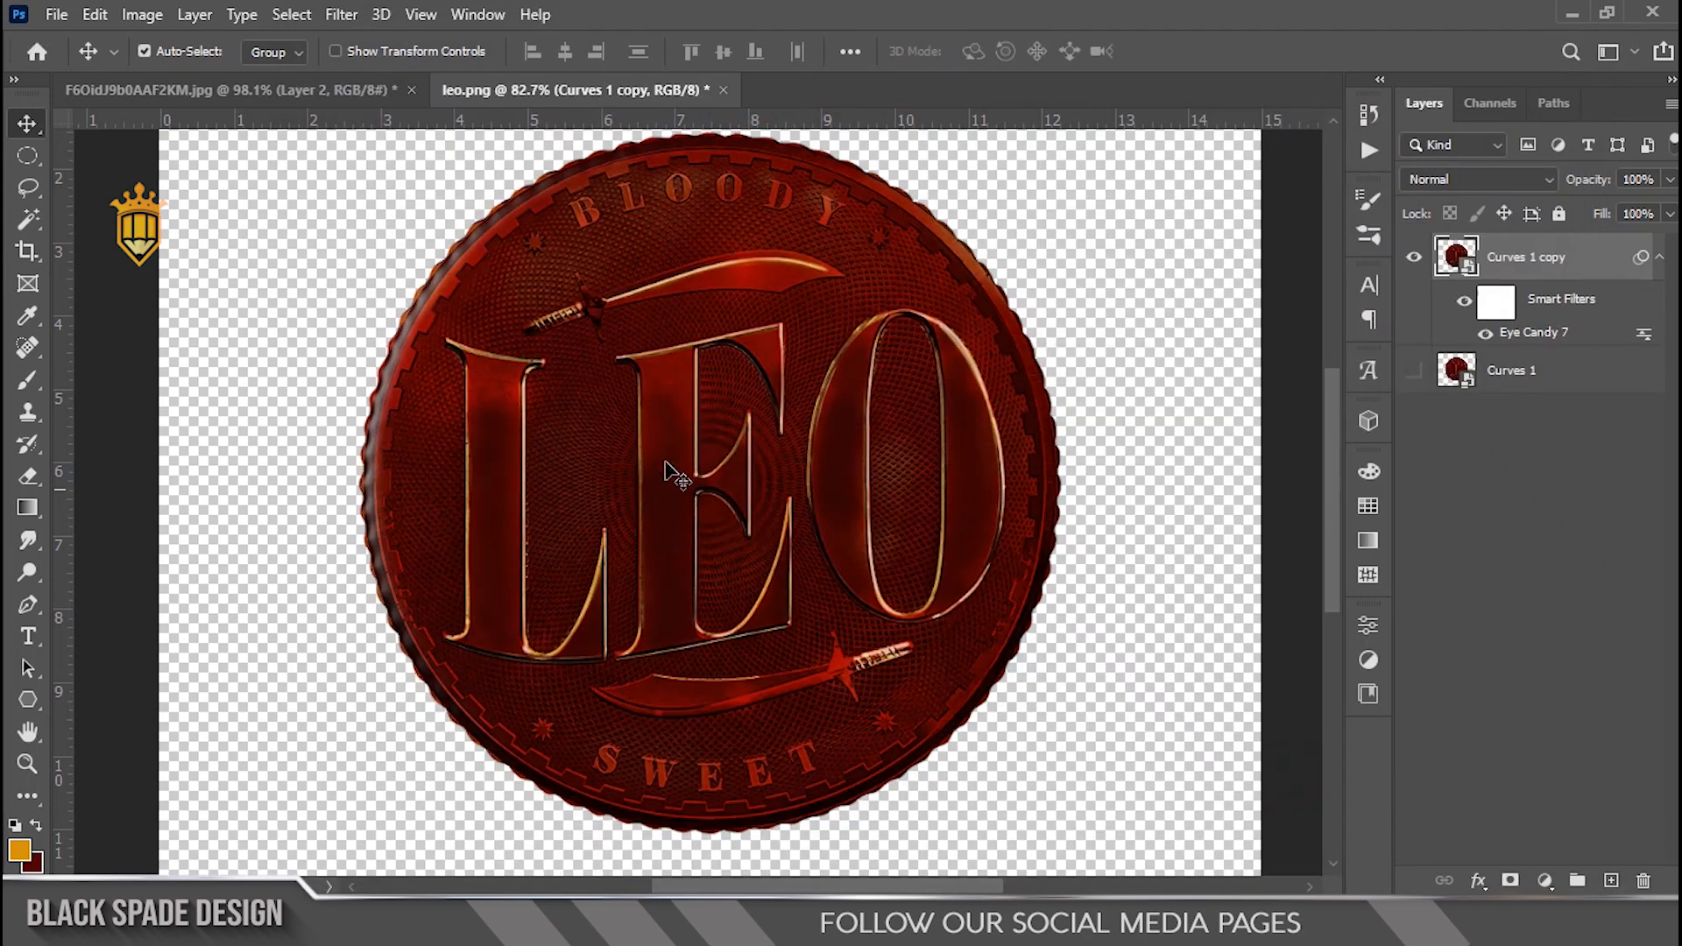
Step: Add a second Curves adjustment on top, moving the white and black input points inward
scroll(665, 468, down, 3)
scroll(658, 475, up, 5)
key(space)
drag(653, 481, 702, 440)
scroll(734, 402, down, 6)
click(1545, 881)
click(1521, 569)
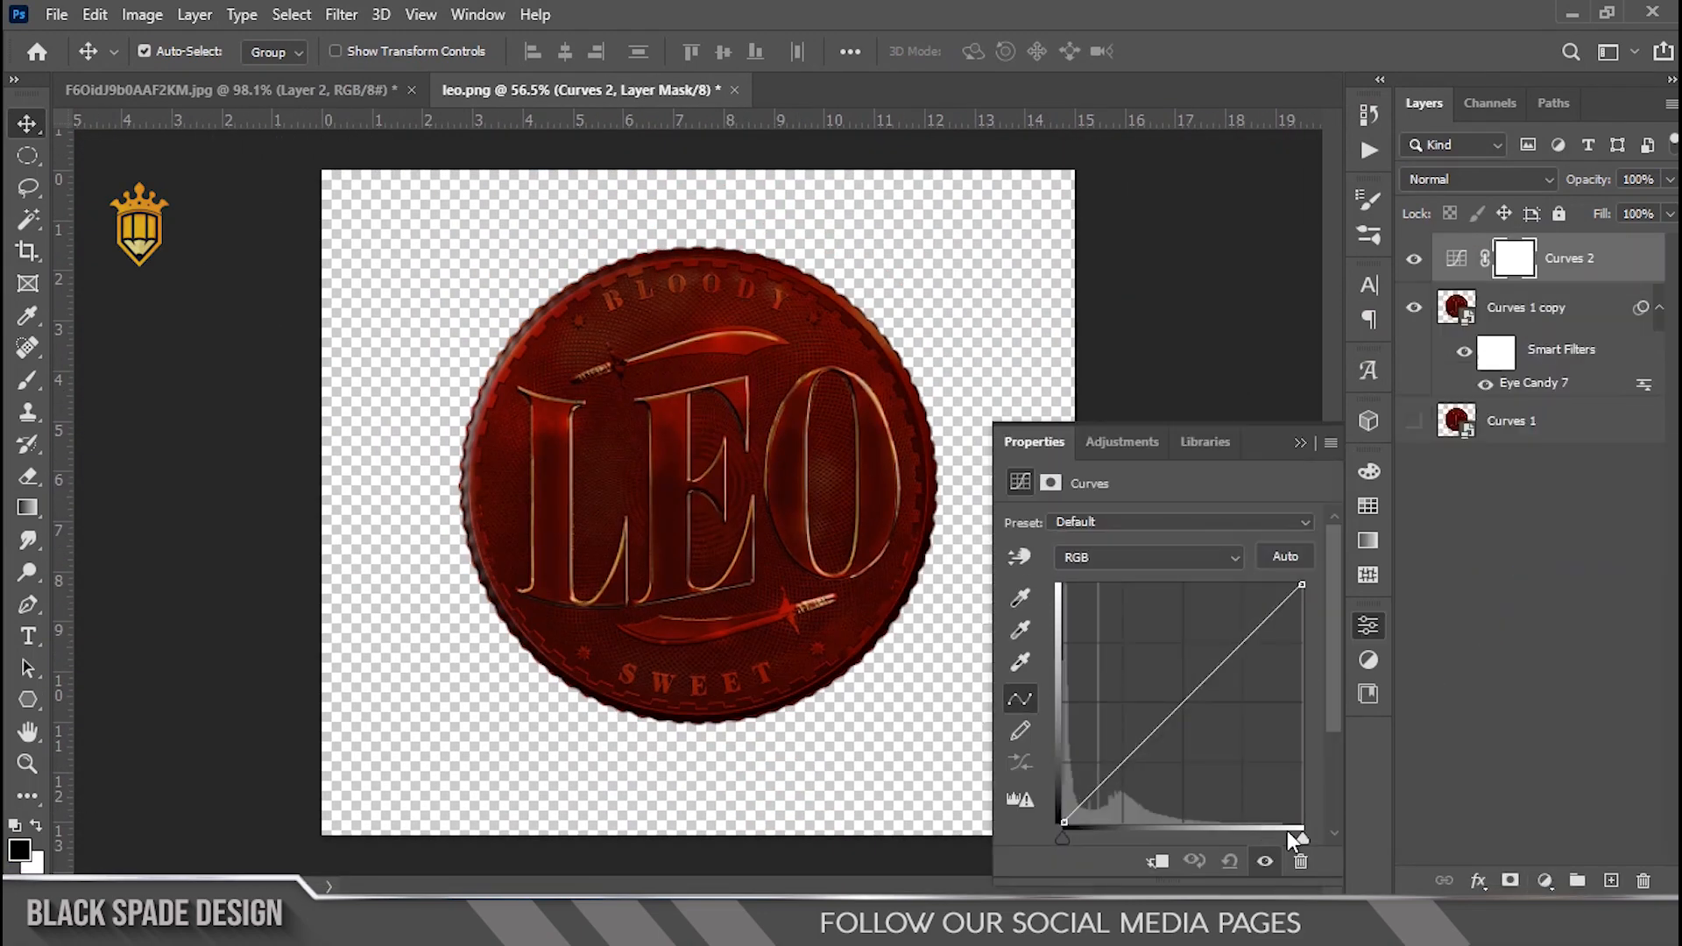
drag(1289, 830, 1261, 833)
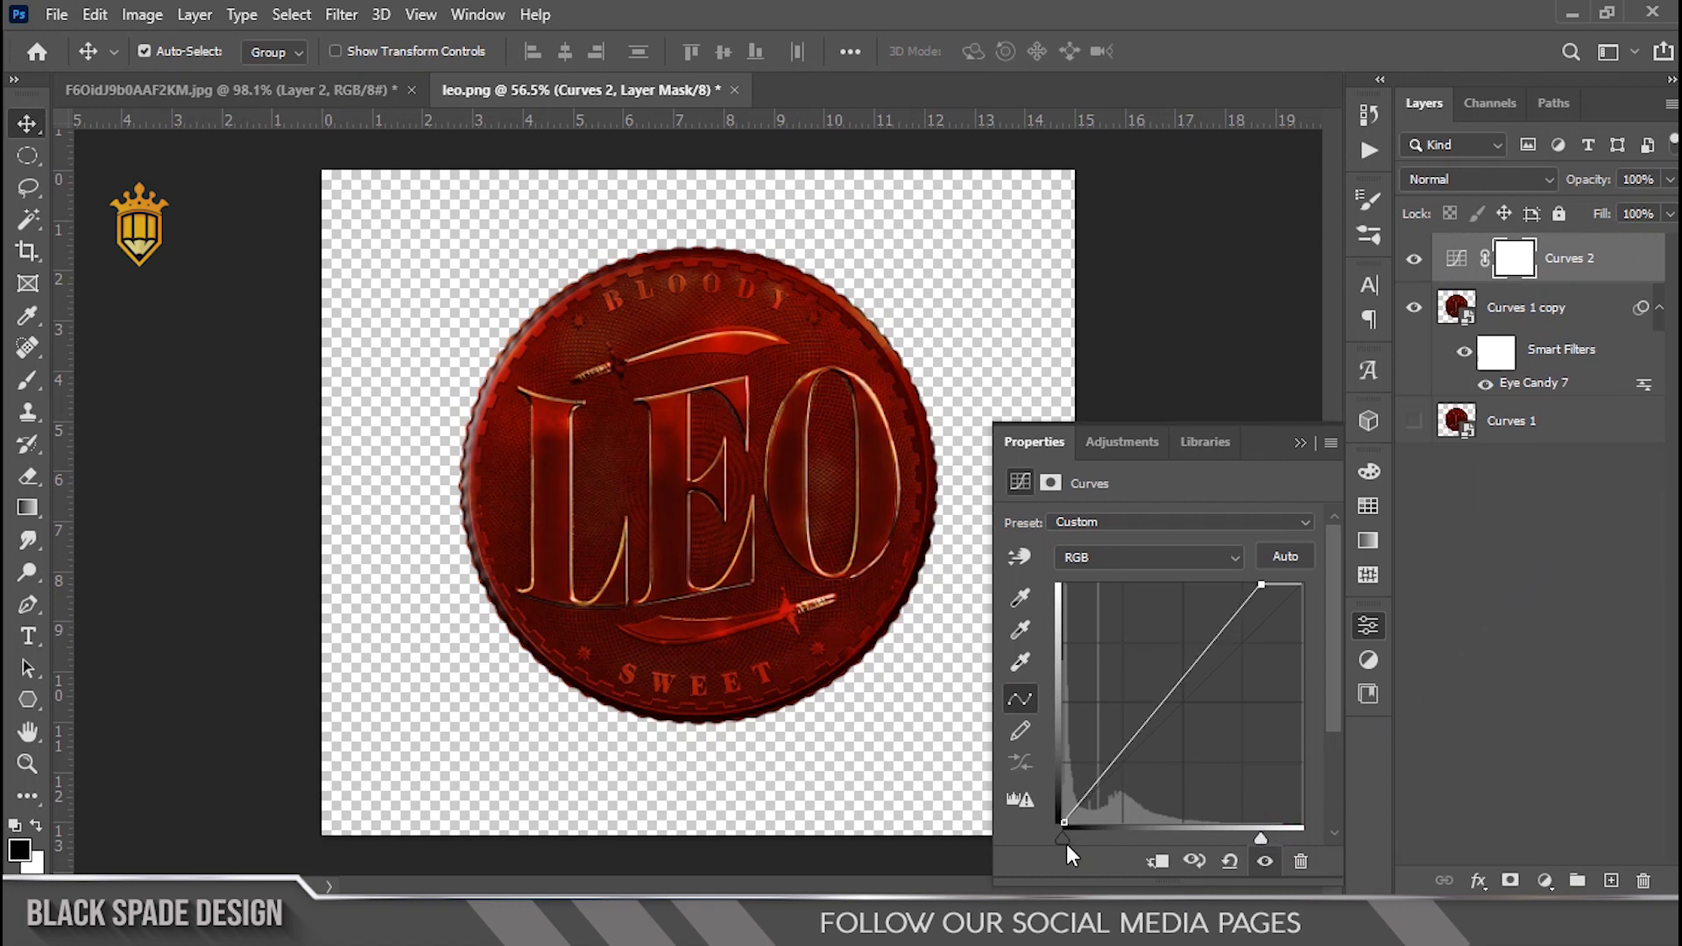
drag(1067, 846, 1073, 846)
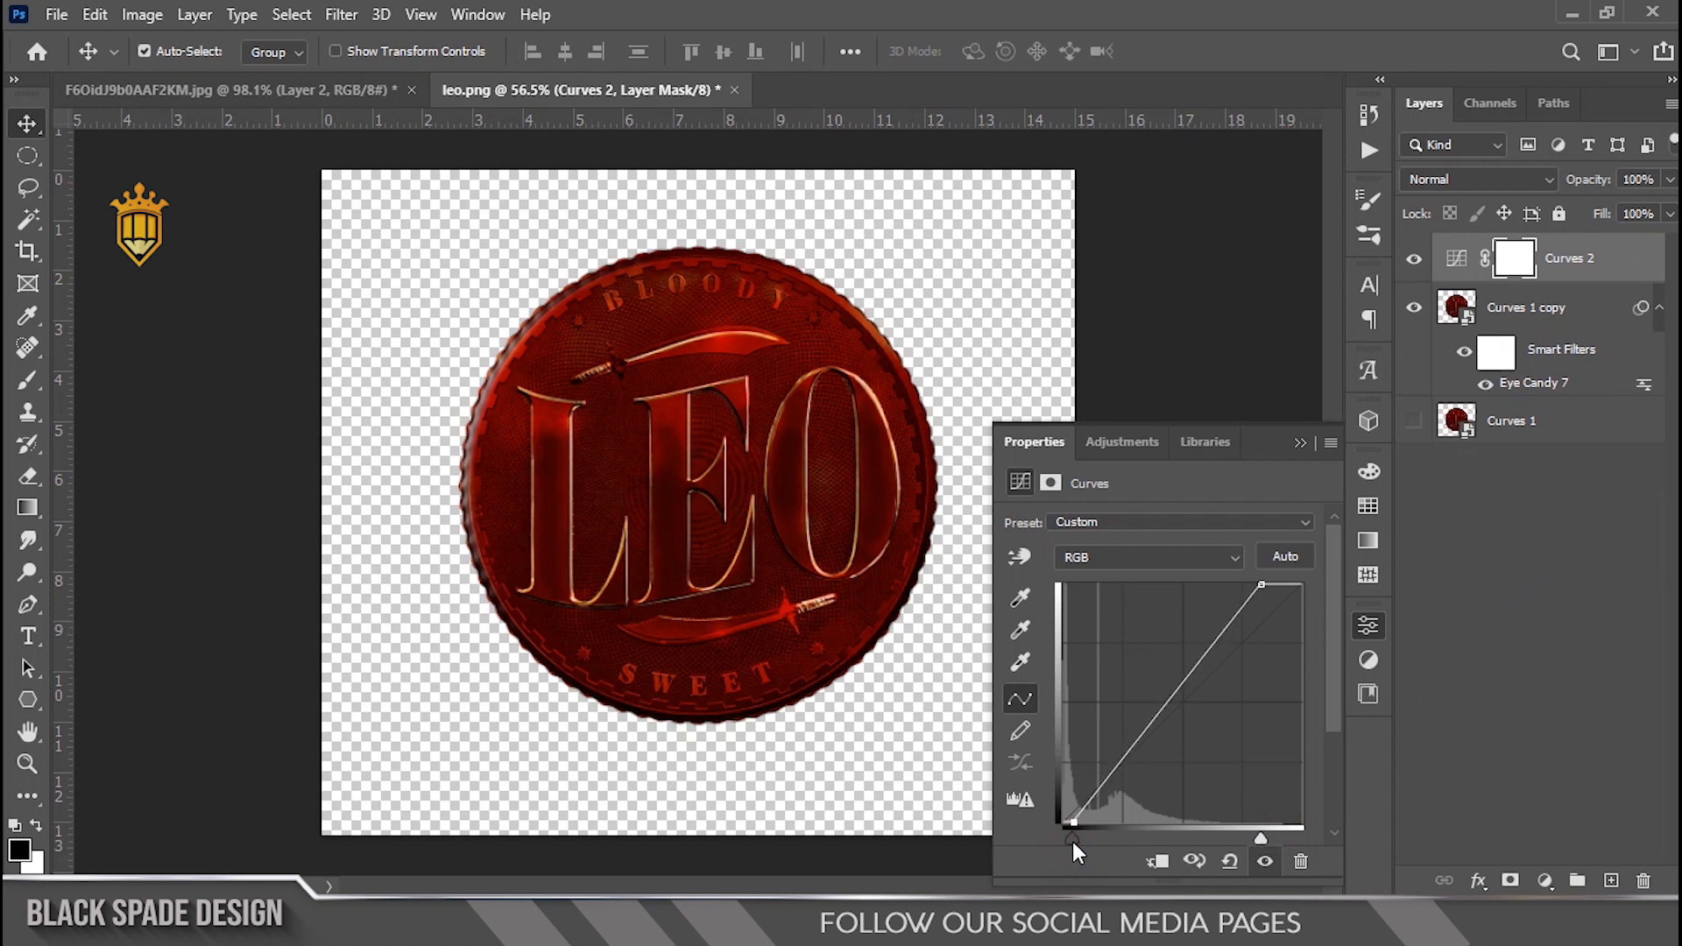
click(1302, 443)
Step: Bring the blood drip image from the other open document into the coin file as a new layer
scroll(745, 486, up, 2)
key(space)
drag(744, 486, 793, 419)
click(1573, 318)
click(271, 95)
drag(750, 588, 784, 611)
scroll(783, 612, up, 3)
Step: Scale and position the blood drip layer along the coin's bottom rim with Free Transform
key(ctrl+t)
scroll(784, 611, up, 1)
scroll(784, 612, up, 1)
drag(766, 545, 770, 648)
drag(845, 575, 1017, 496)
mouse_move(822, 692)
mouse_down()
mouse_move(818, 660)
mouse_move(836, 663)
mouse_up()
drag(1025, 463, 1063, 455)
drag(896, 655, 896, 651)
Step: Warp the blood drip's corners to follow the coin's curved lower edge and commit the transform
right_click(896, 652)
click(954, 355)
scroll(544, 537, up, 2)
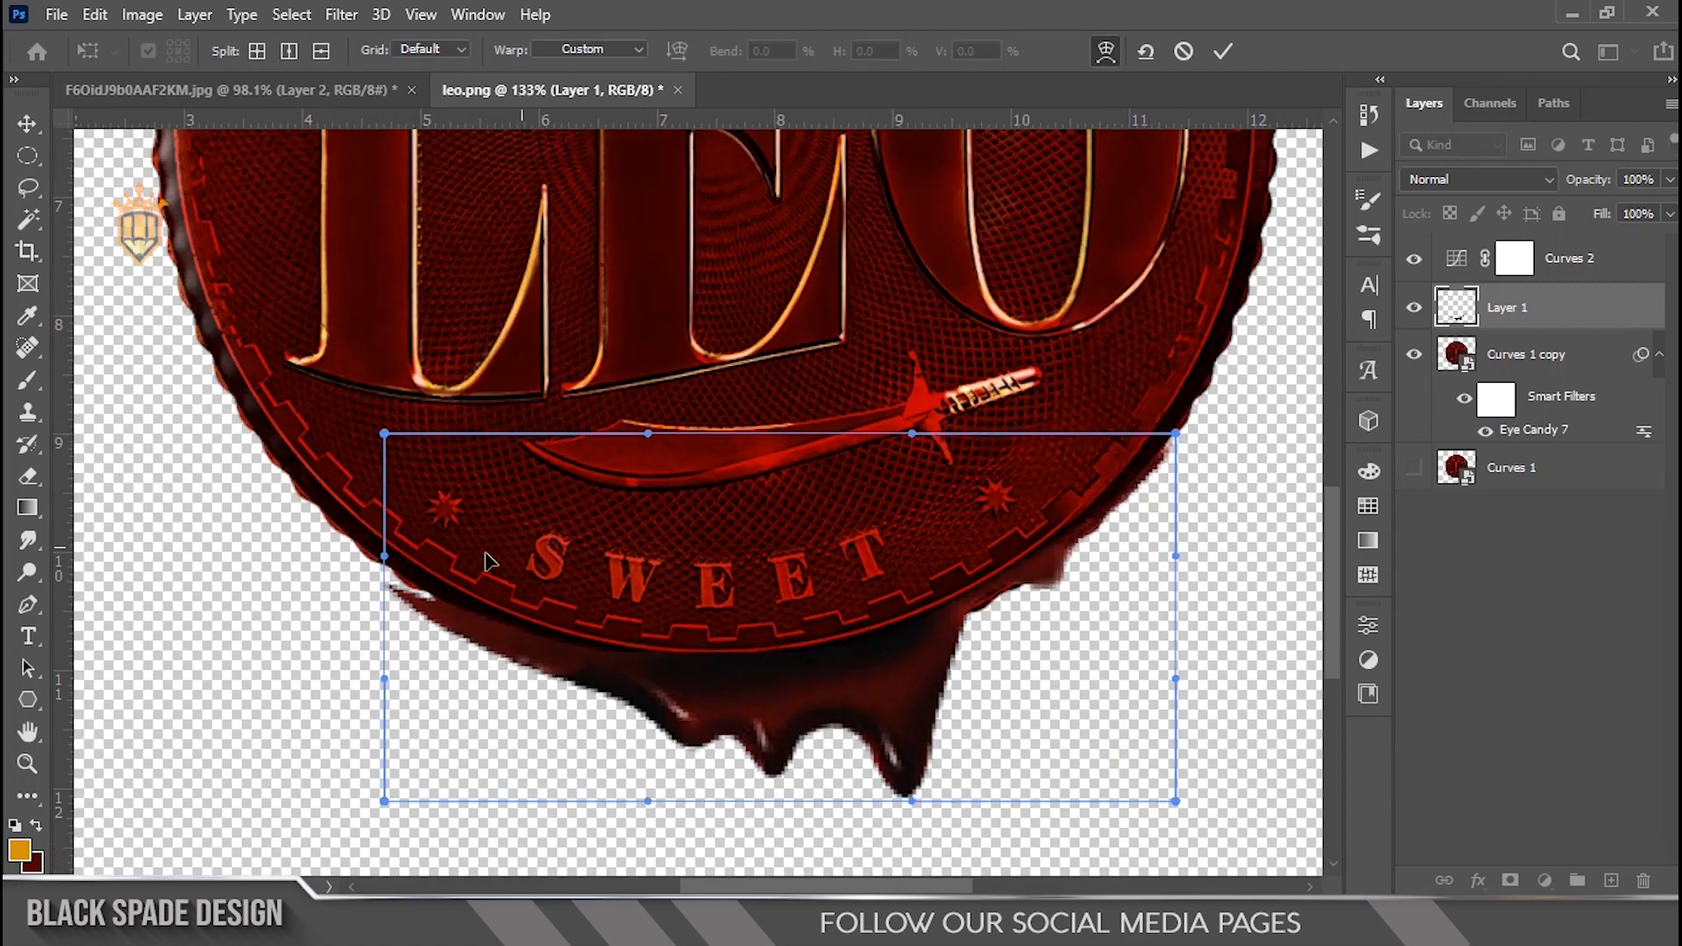
drag(384, 557, 385, 522)
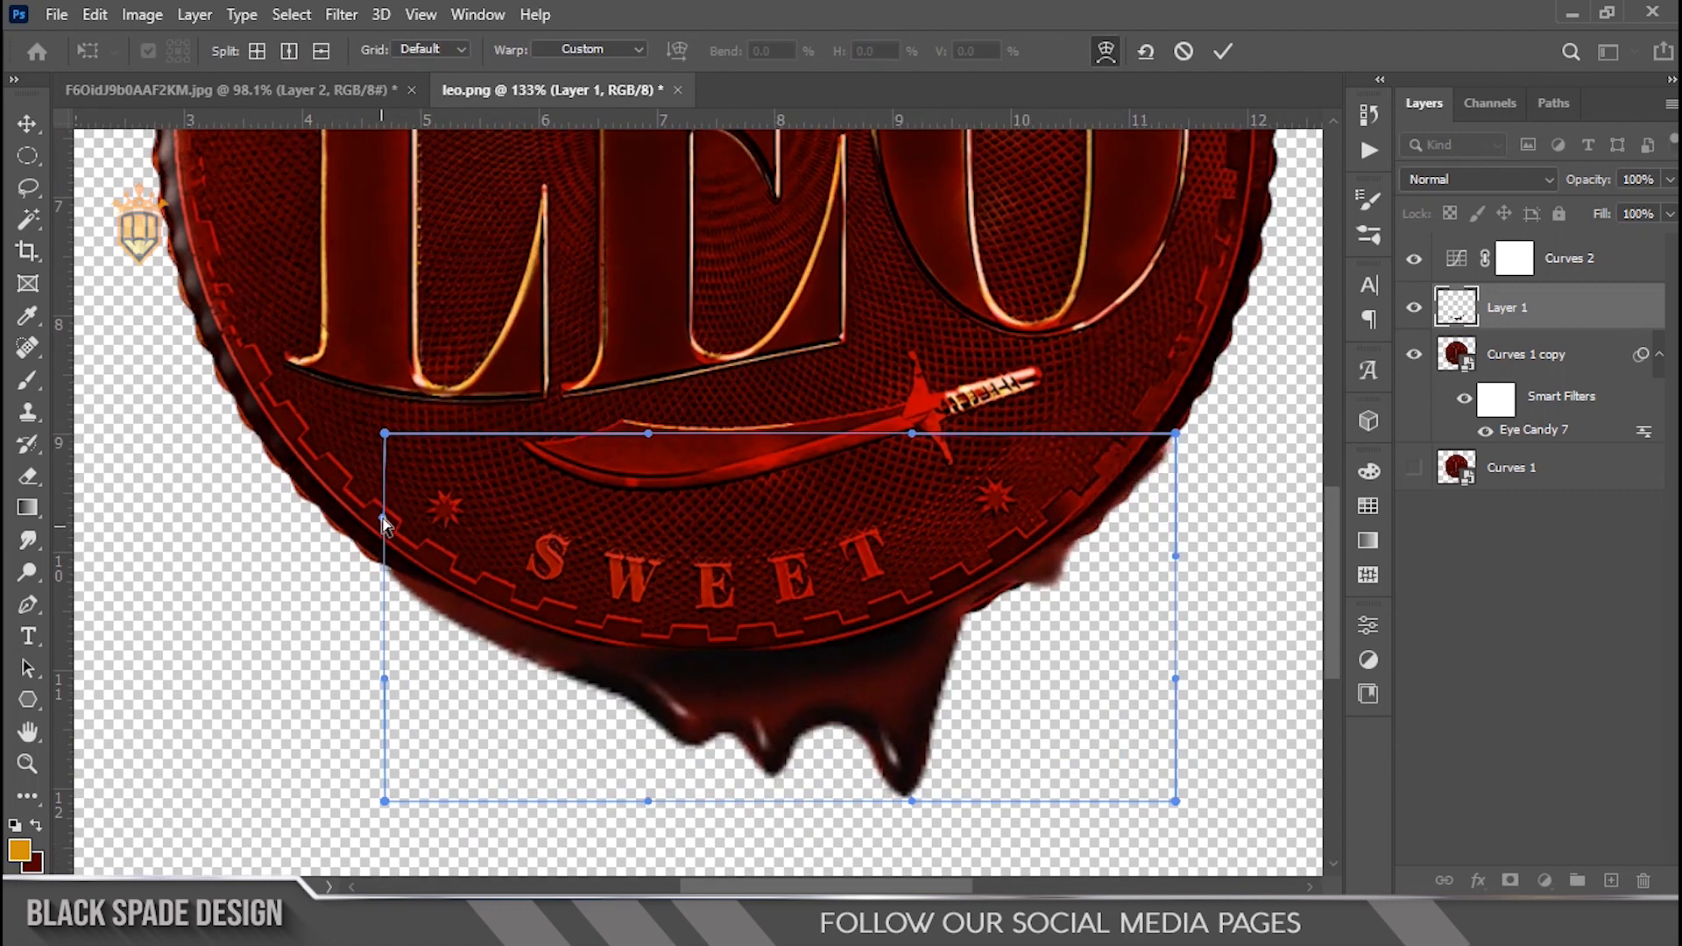
drag(1174, 433, 1172, 422)
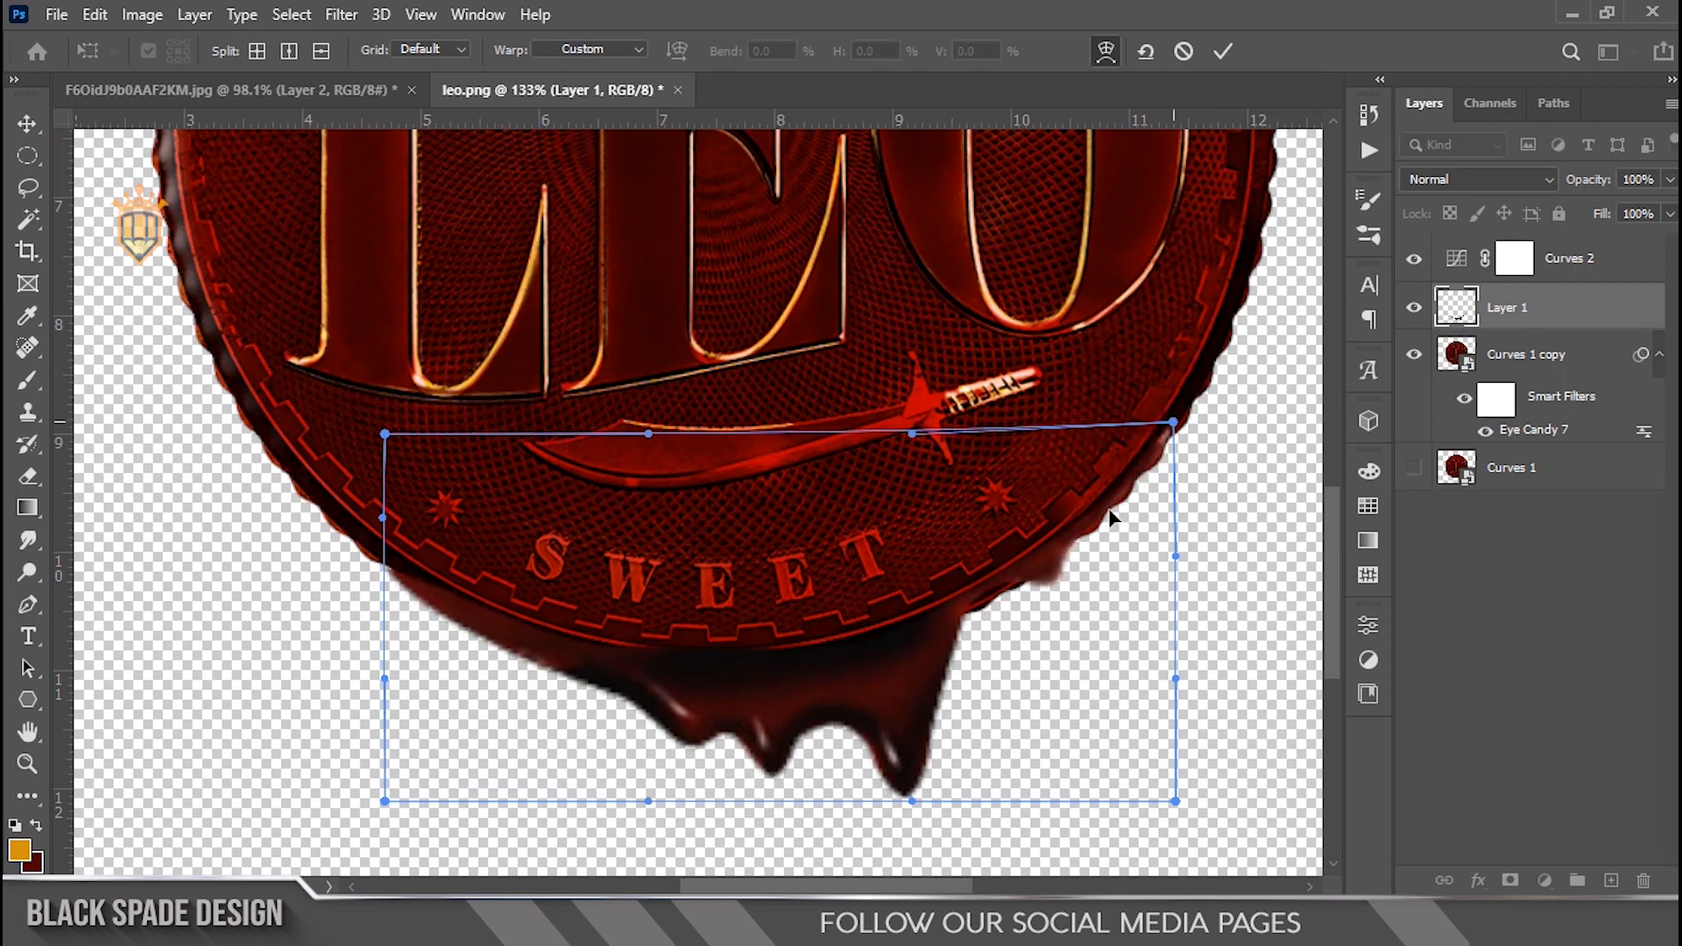
drag(990, 601, 995, 601)
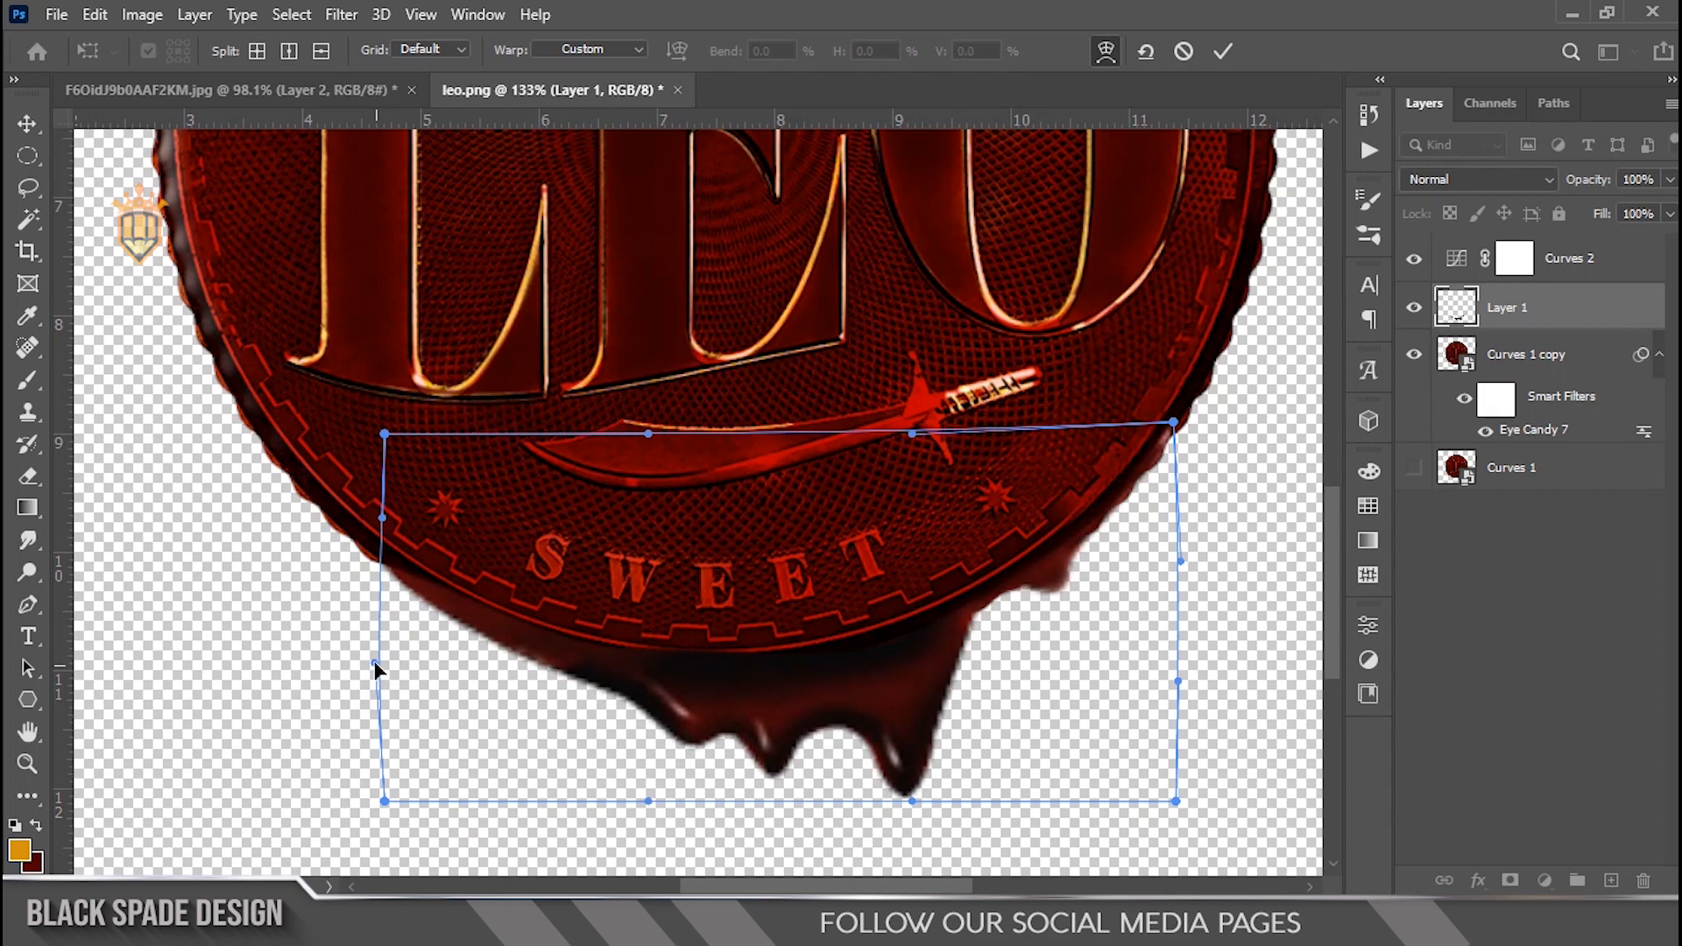
key(Return)
scroll(1050, 425, down, 8)
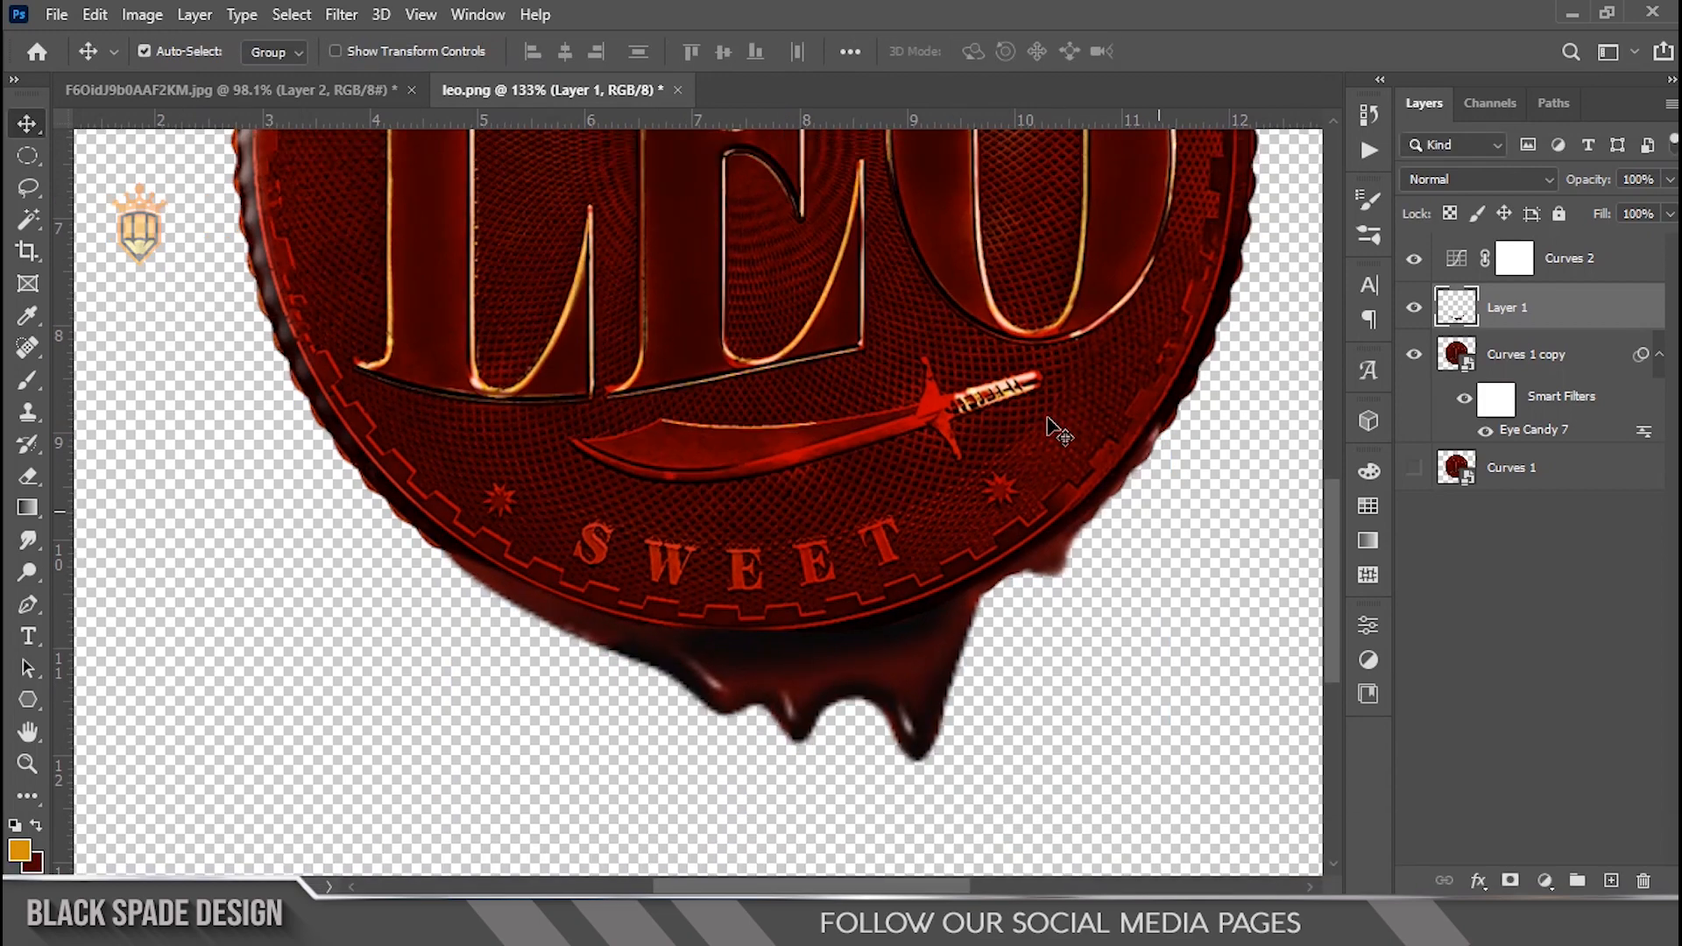
scroll(810, 697, up, 3)
drag(796, 702, 968, 488)
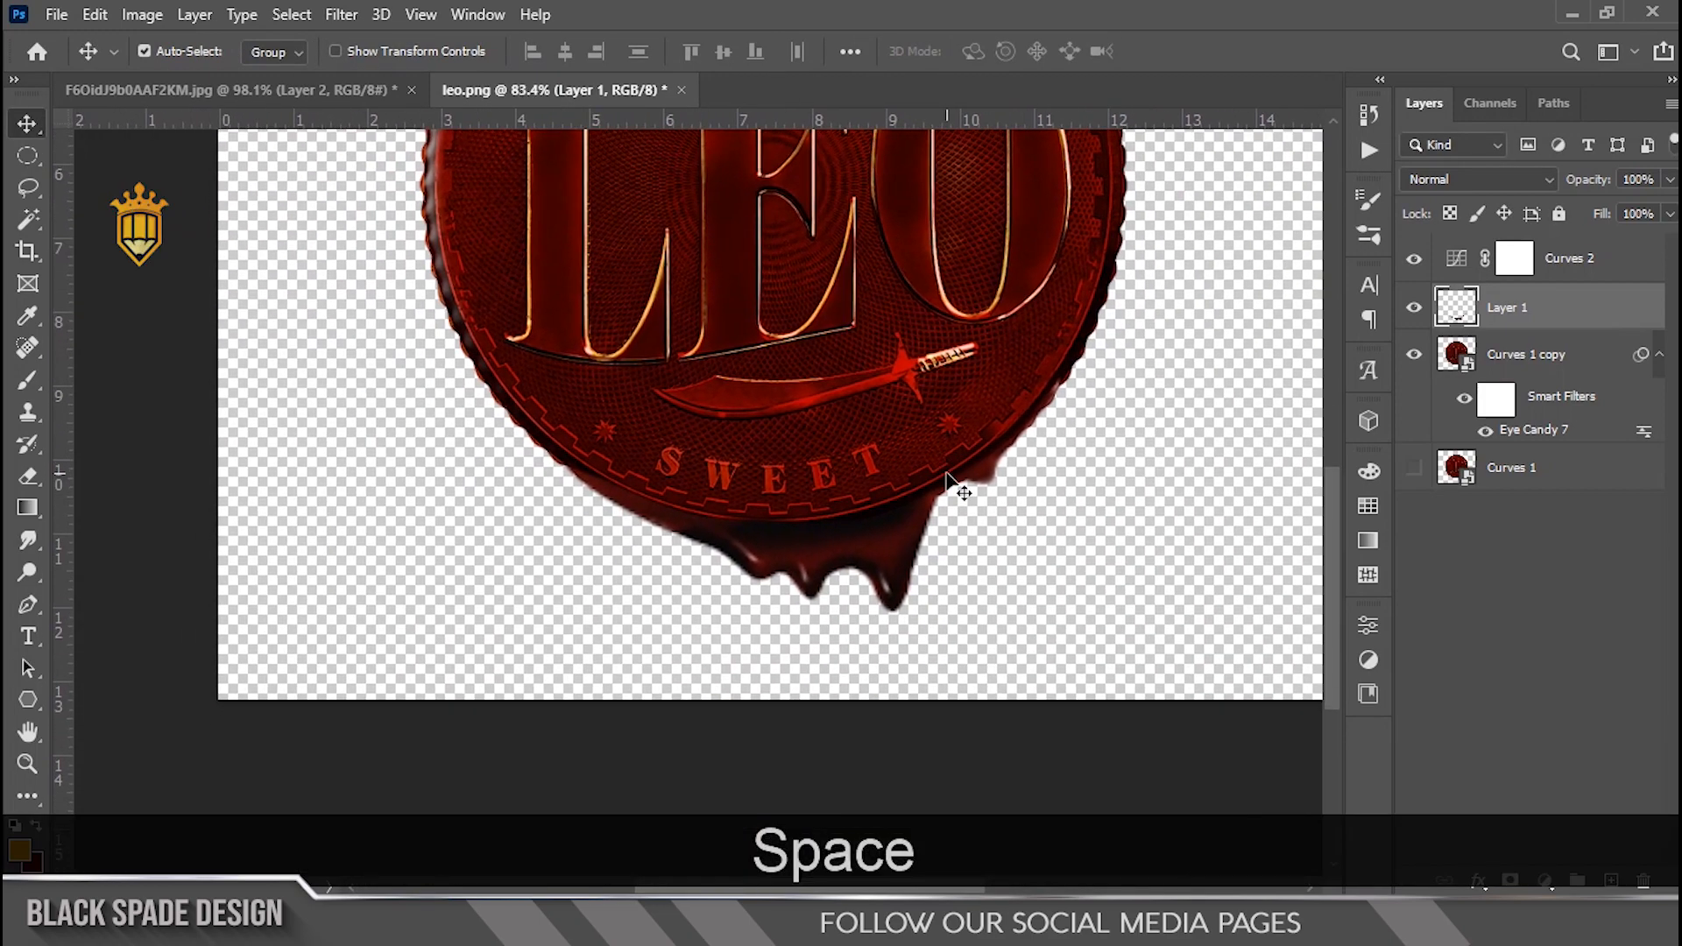
Step: Apply a Curves adjustment directly to the blood drip layer, moving its white input point
key(ctrl+m)
drag(1265, 681, 1240, 681)
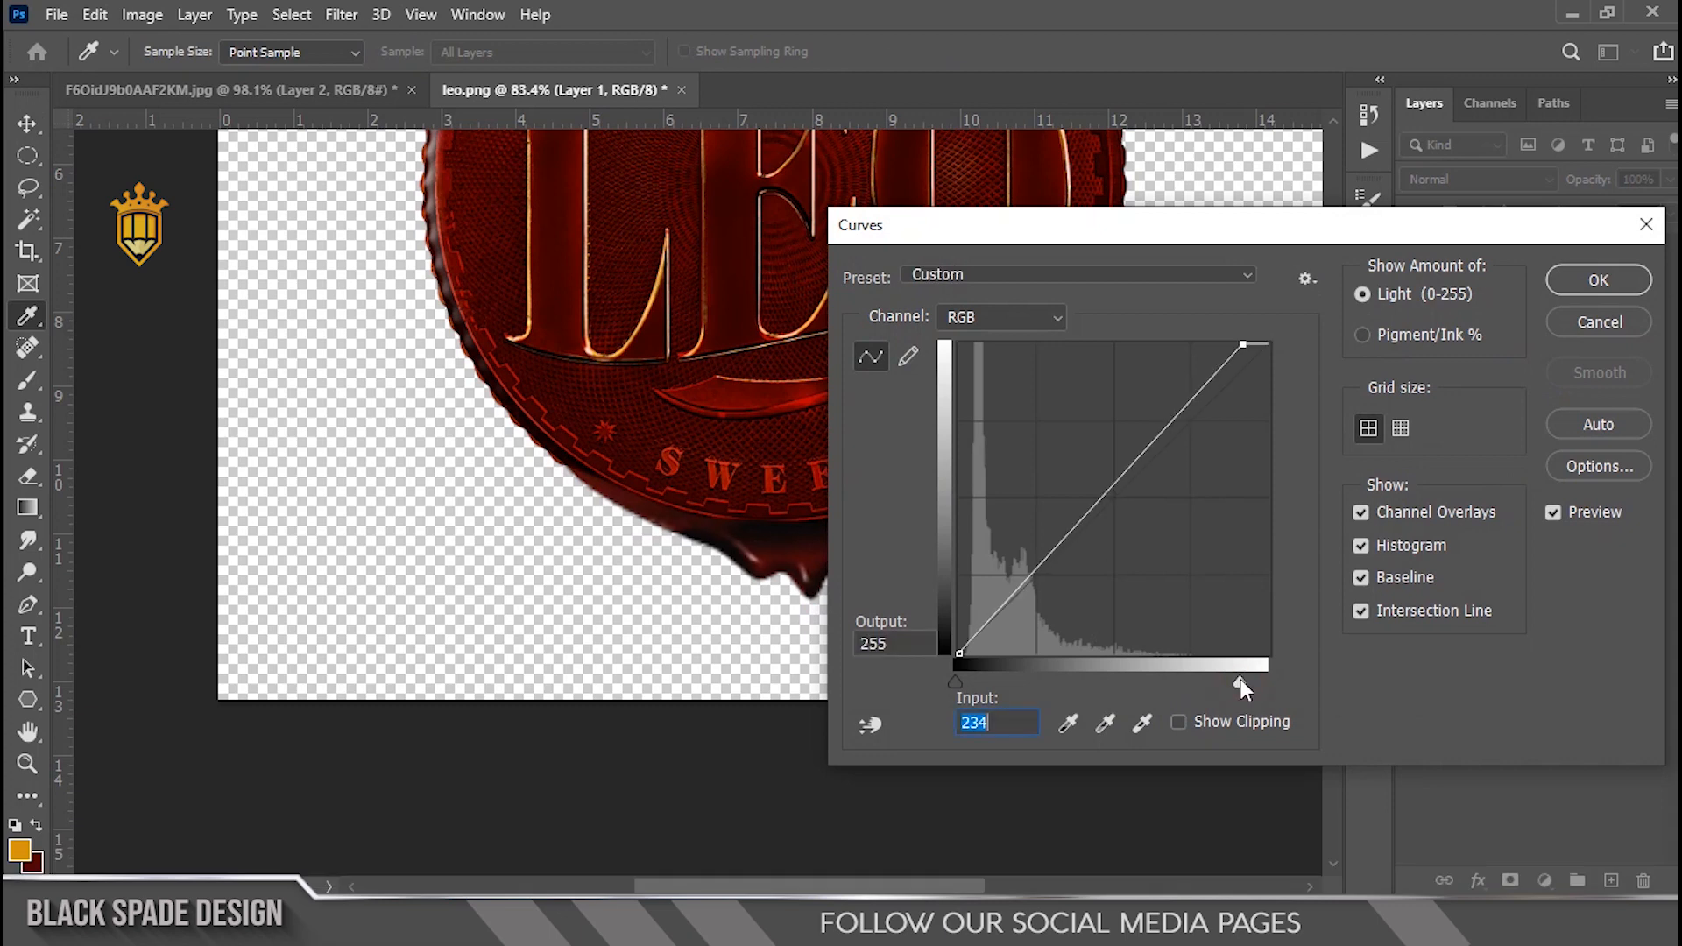
drag(1083, 235, 1318, 286)
drag(1435, 733, 1496, 734)
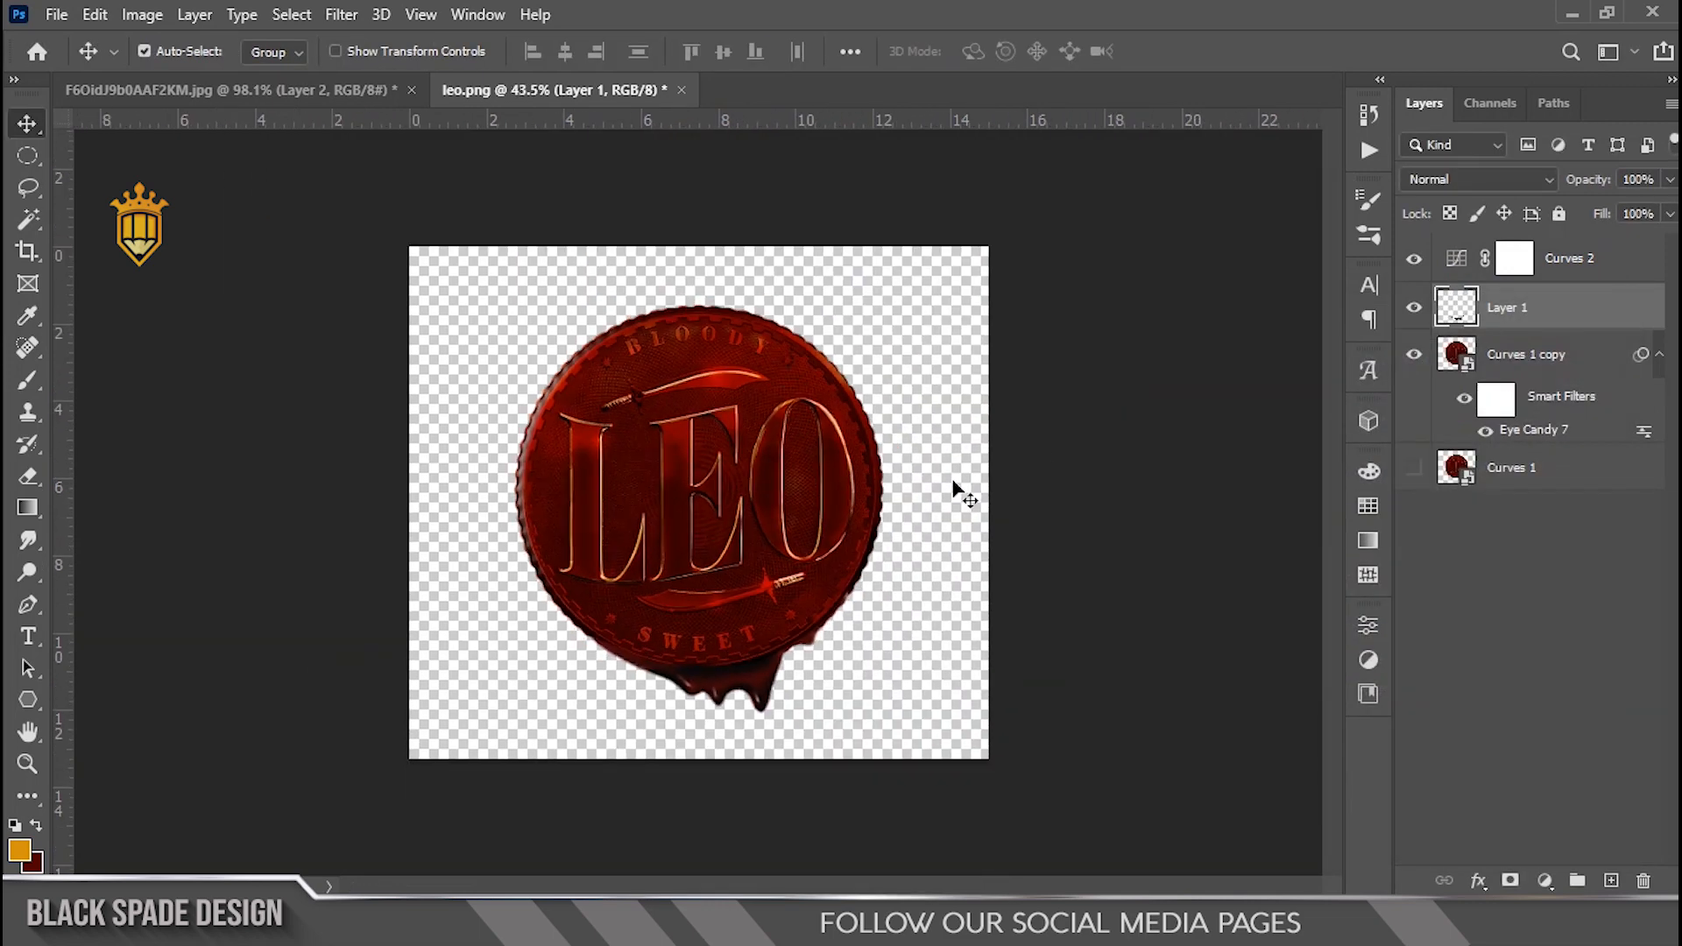
Step: Move the Curves 2 adjustment layer below the blood drip layer
scroll(831, 554, up, 3)
key(space)
drag(1566, 273, 1557, 325)
scroll(818, 664, up, 2)
key(space)
drag(815, 664, 880, 552)
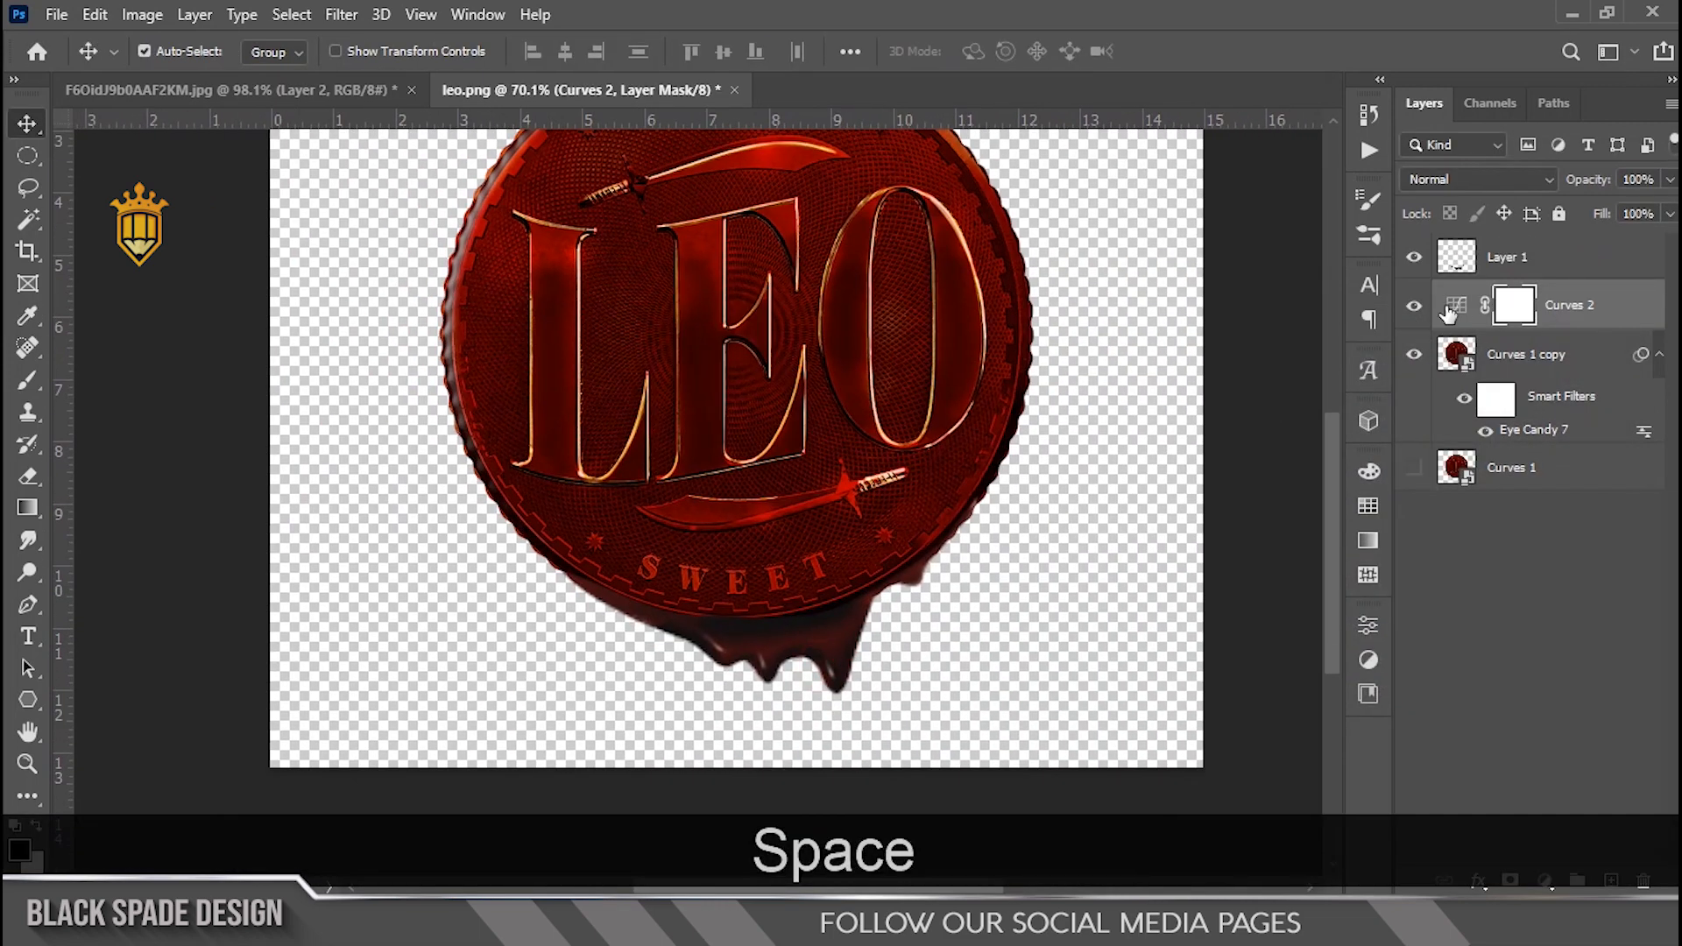
Step: Edit the Curves 2 adjustment by adding a midpoint to the curve and pulling it slightly down
double_click(1456, 305)
drag(1140, 734, 1142, 744)
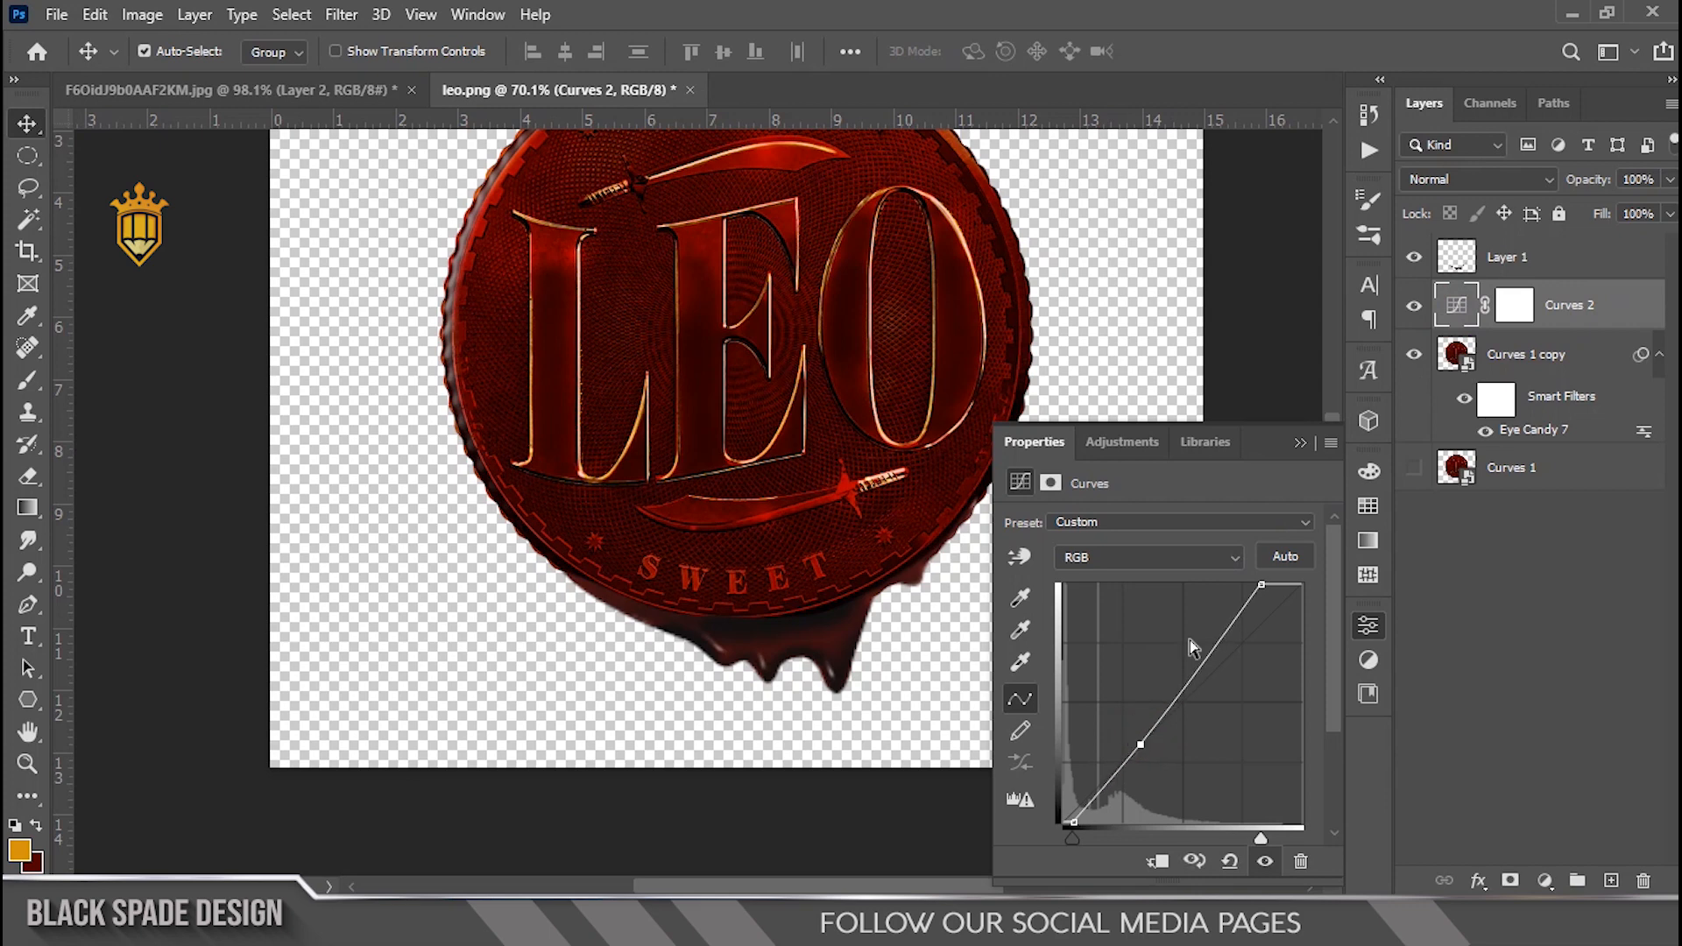
click(1304, 442)
Step: Move the blood drip layer back beneath the Curves 2 adjustment layer
click(1494, 362)
scroll(955, 664, up, 5)
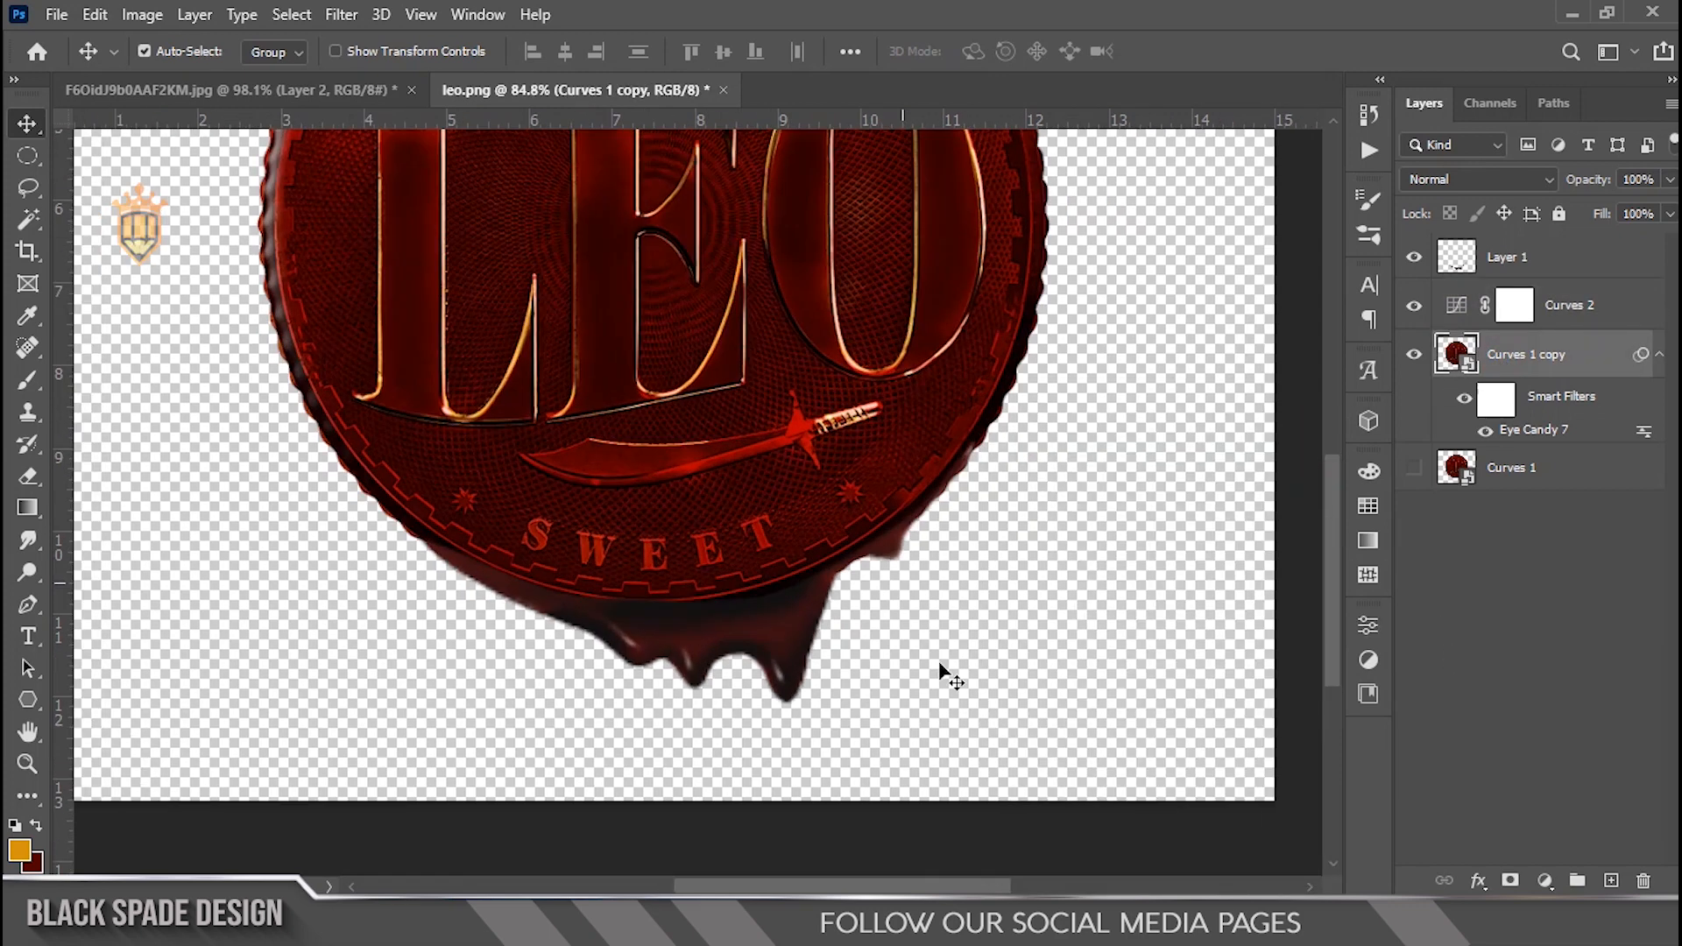
key(space)
click(1463, 256)
drag(1492, 260, 1500, 327)
scroll(915, 547, down, 8)
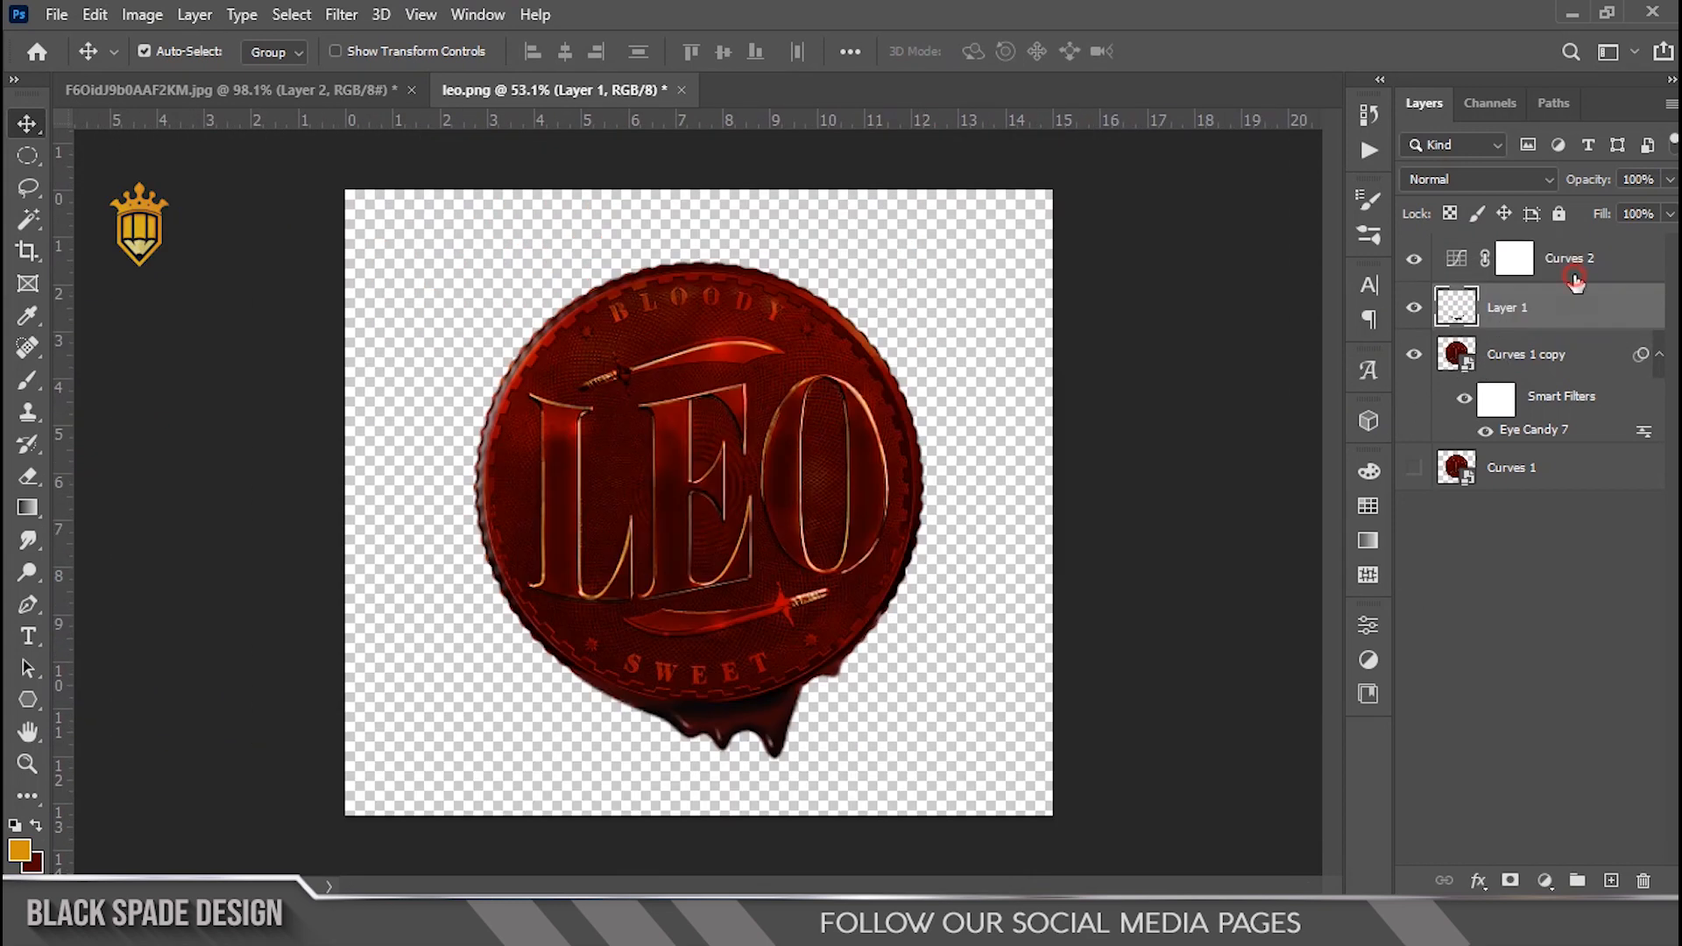
Step: Add a Hue/Saturation adjustment layer at the top of the stack and adjust its Lightness slider
click(1574, 278)
scroll(1489, 543, up, 1)
click(1544, 880)
click(1528, 629)
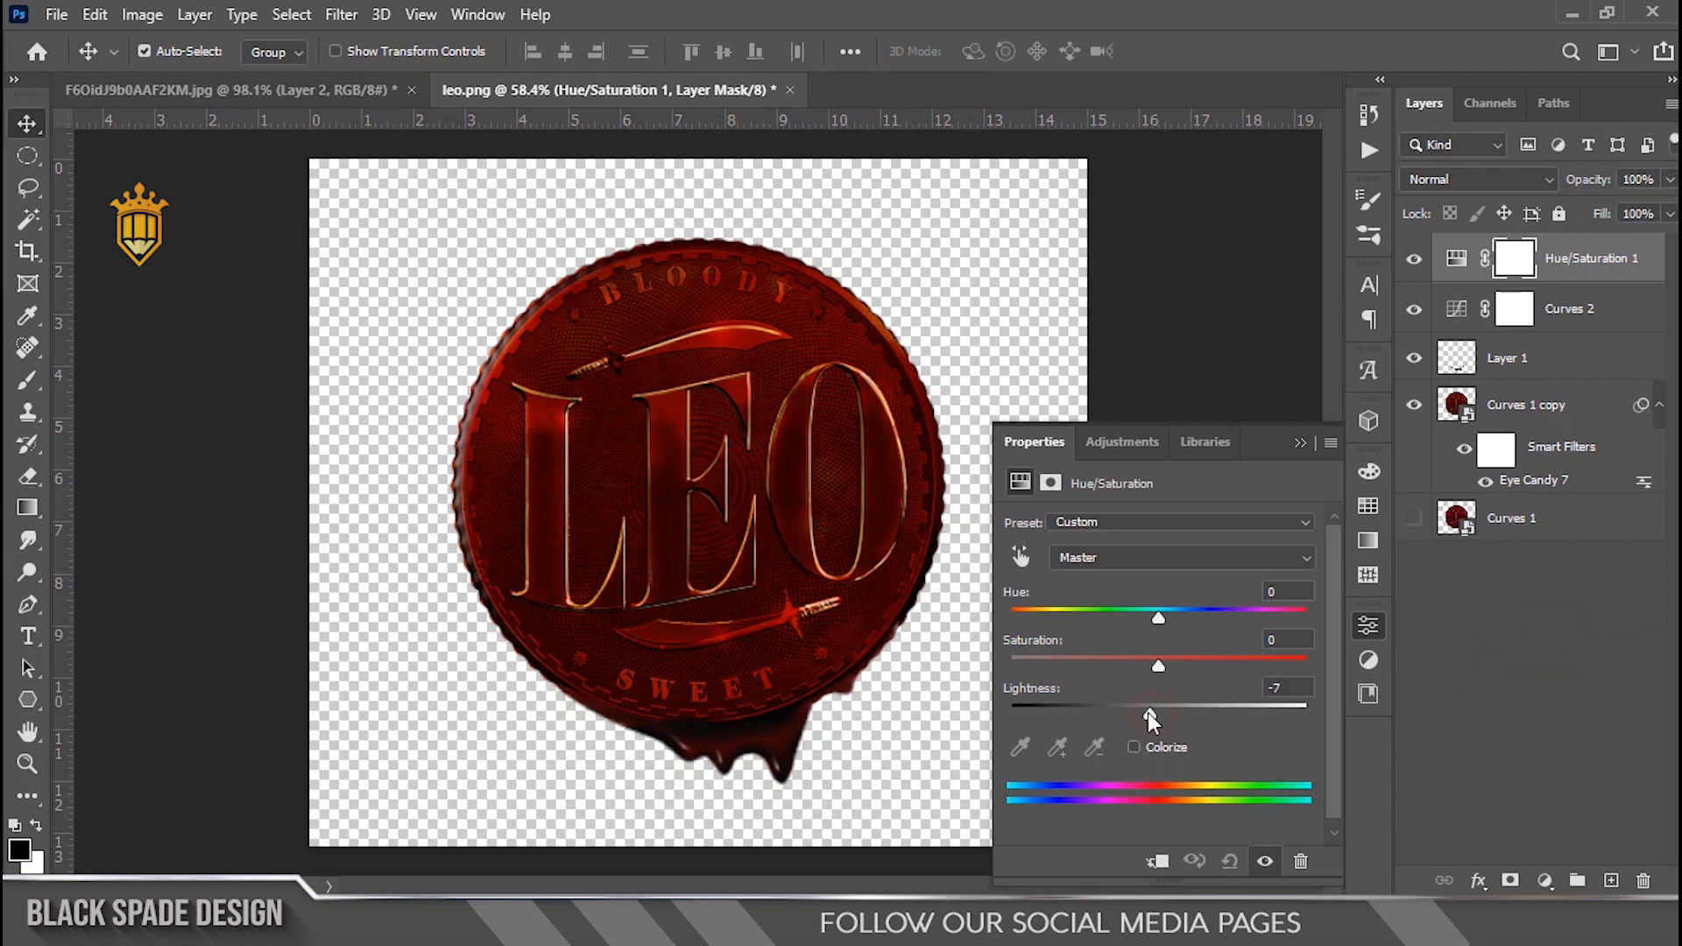
drag(1147, 664, 1183, 665)
click(1300, 442)
Step: Toggle the Curves 1 copy layer's visibility to compare the coin with and without it
scroll(620, 491, up, 4)
key(space)
drag(727, 502, 739, 439)
scroll(743, 442, down, 1)
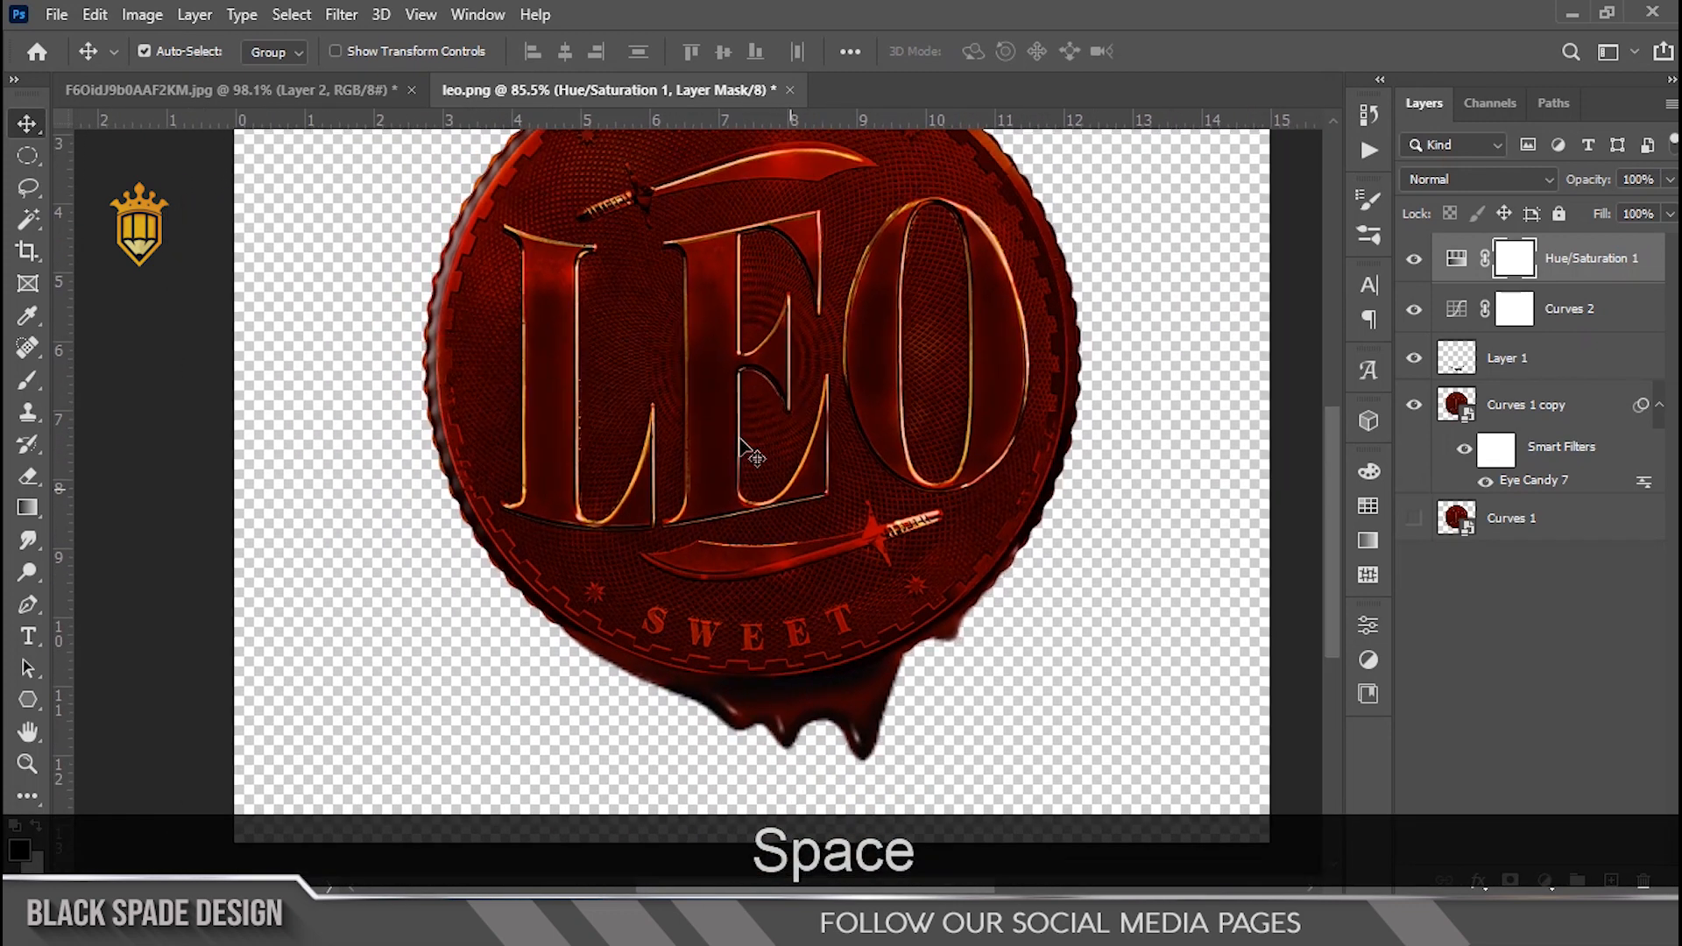
click(1415, 406)
click(1415, 405)
Step: Open the Curves 1 copy smart object and toggle Layer 1 copy 3's visibility inside Group 1
double_click(1455, 404)
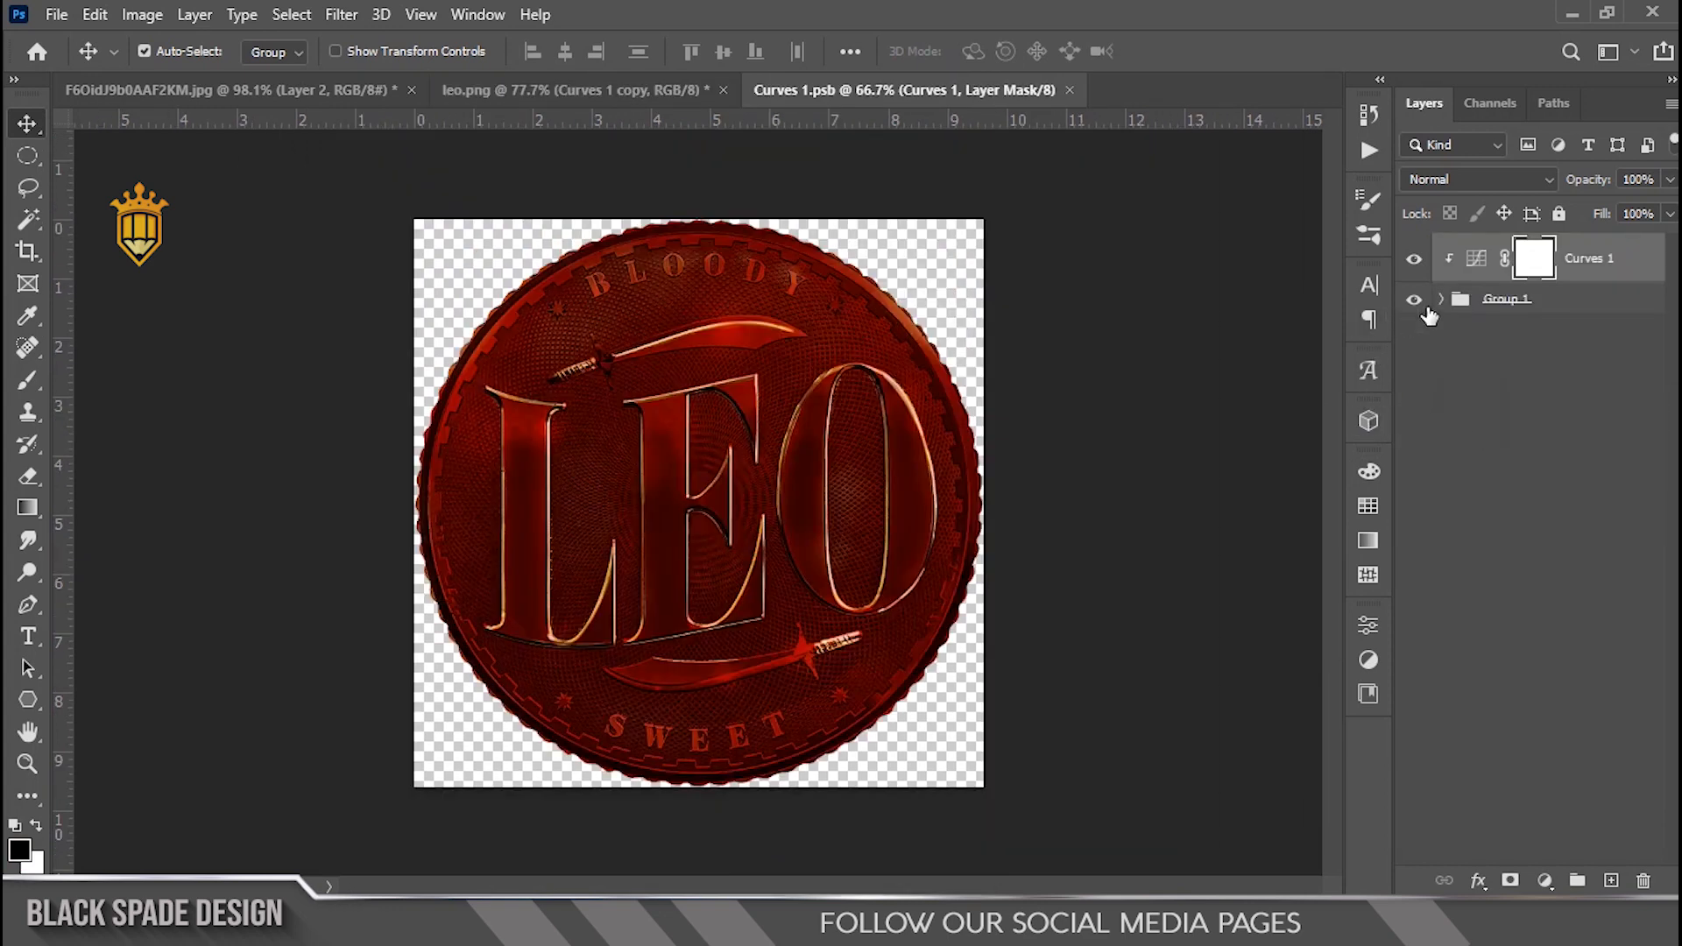
click(1441, 300)
click(1414, 340)
click(1414, 340)
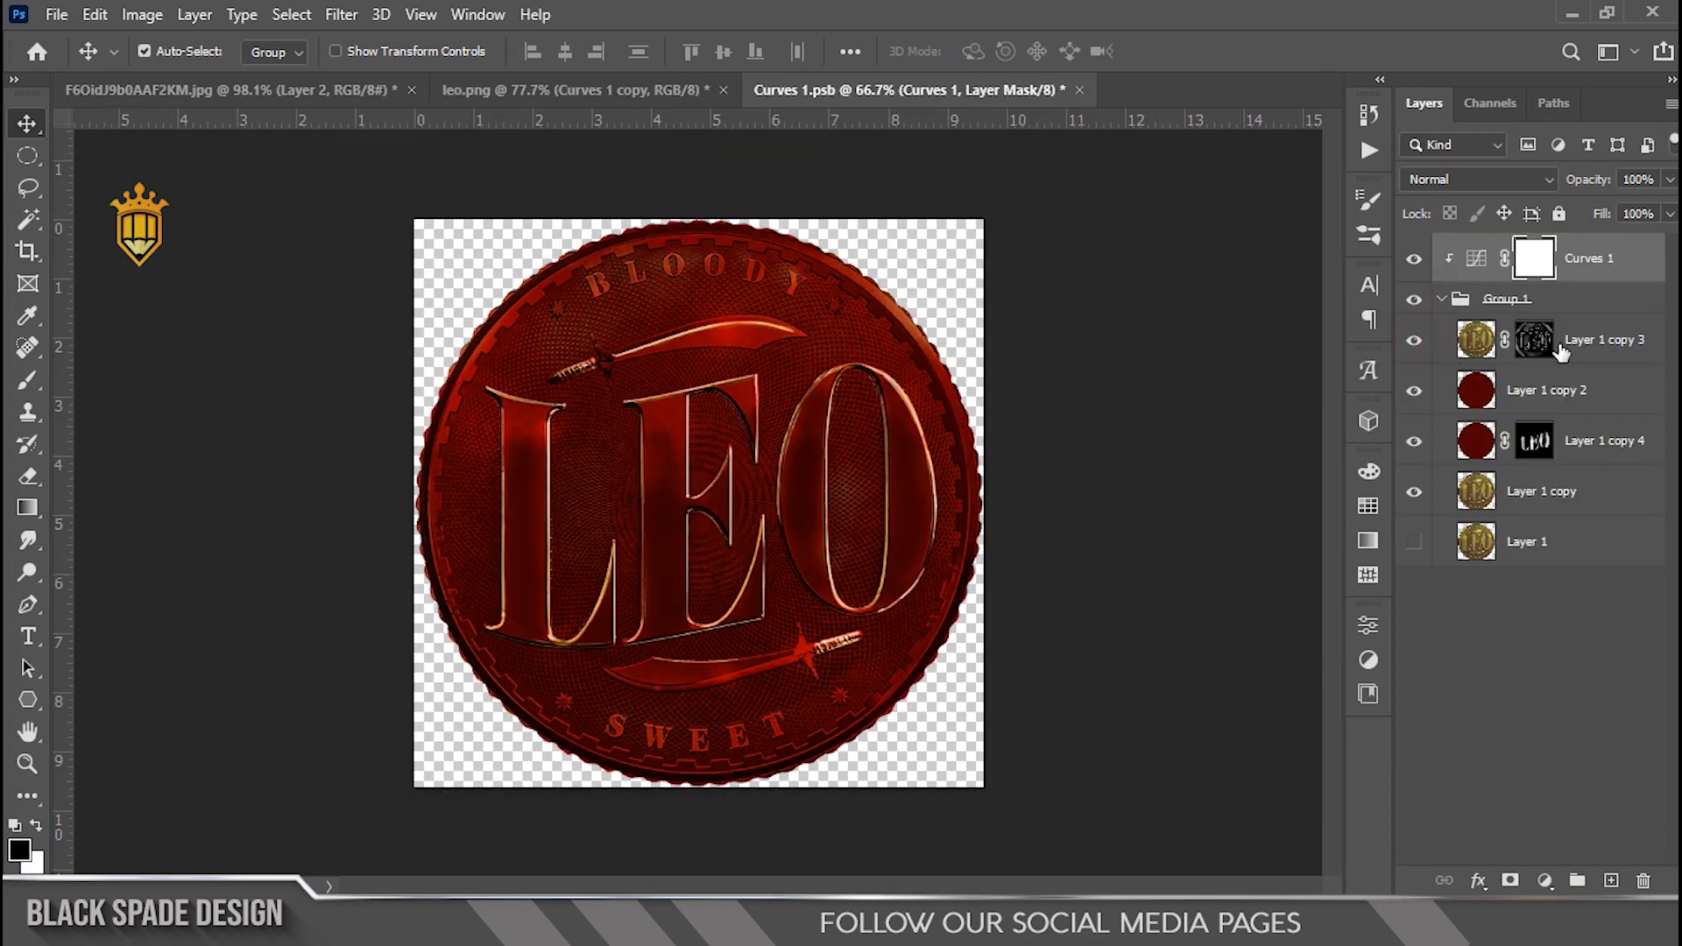
Step: Add a Black & White adjustment layer clipped to Layer 1 copy 3 at 55% opacity
click(1560, 350)
click(1545, 881)
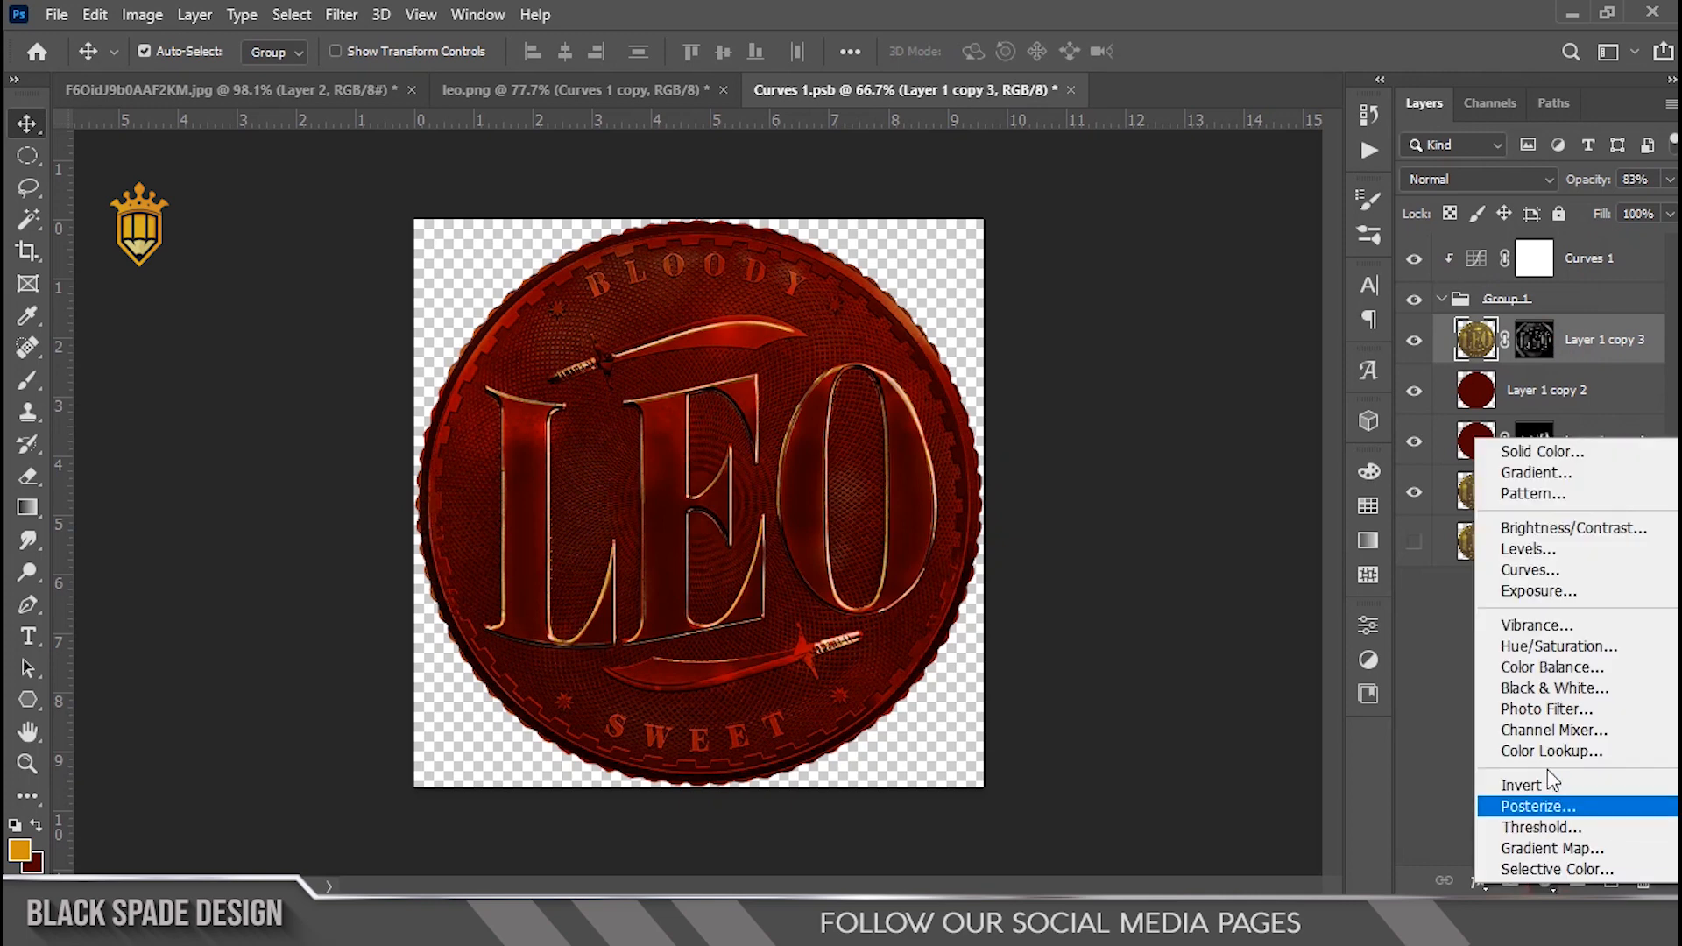
click(1547, 691)
click(1156, 862)
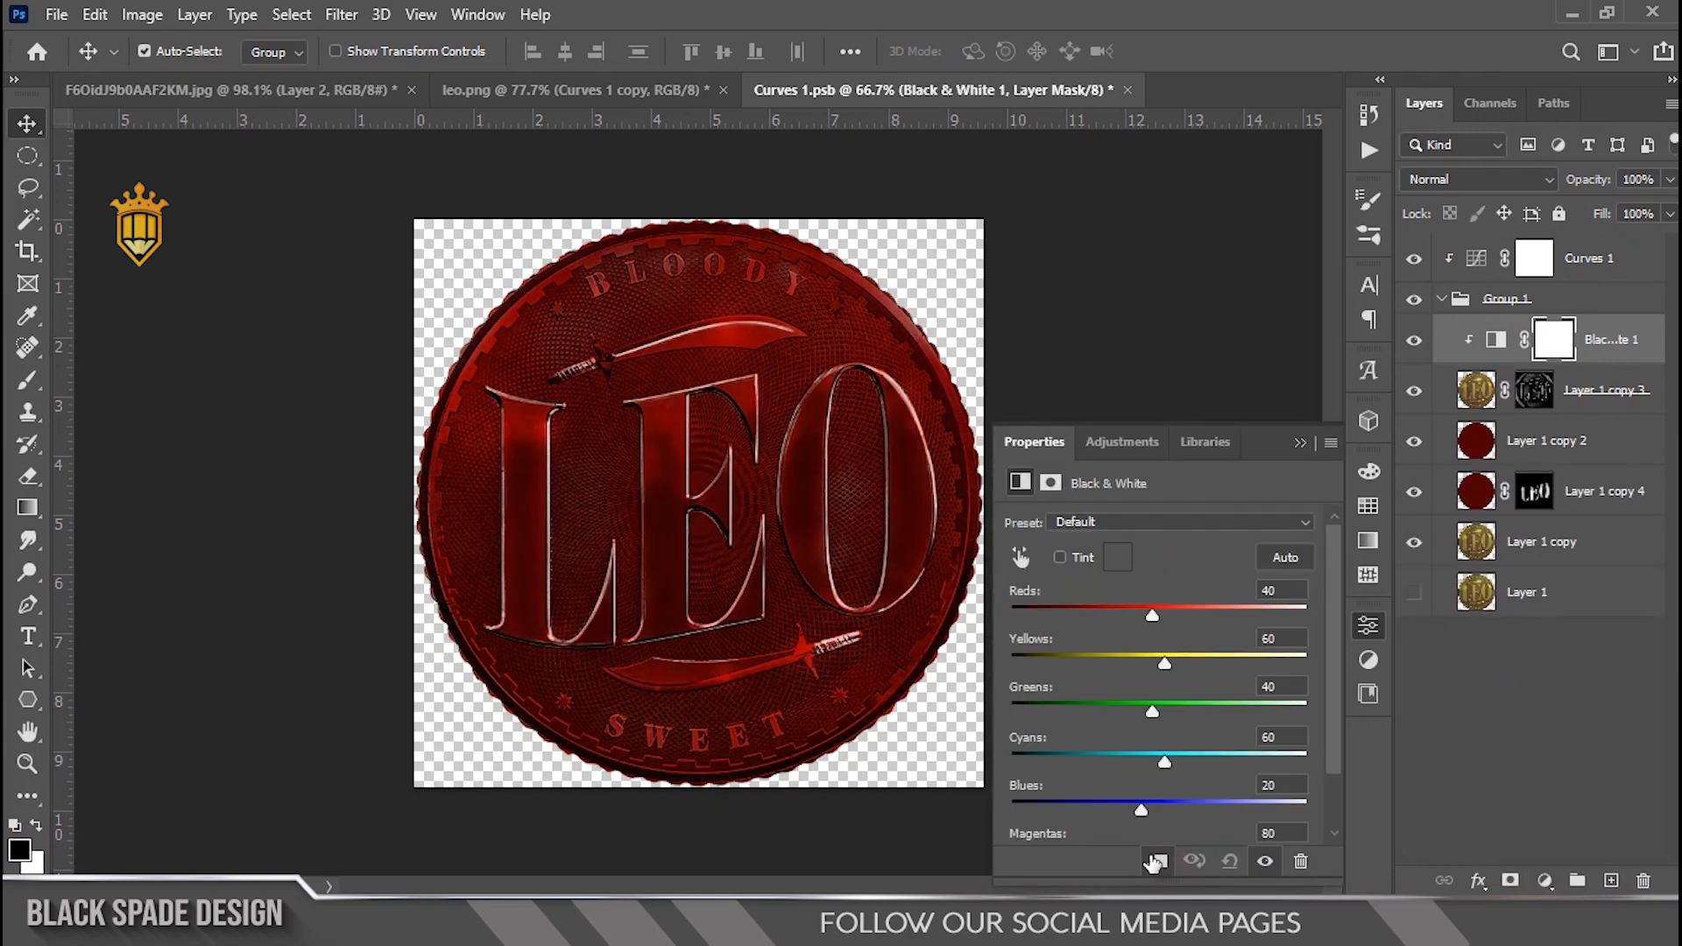
click(1304, 443)
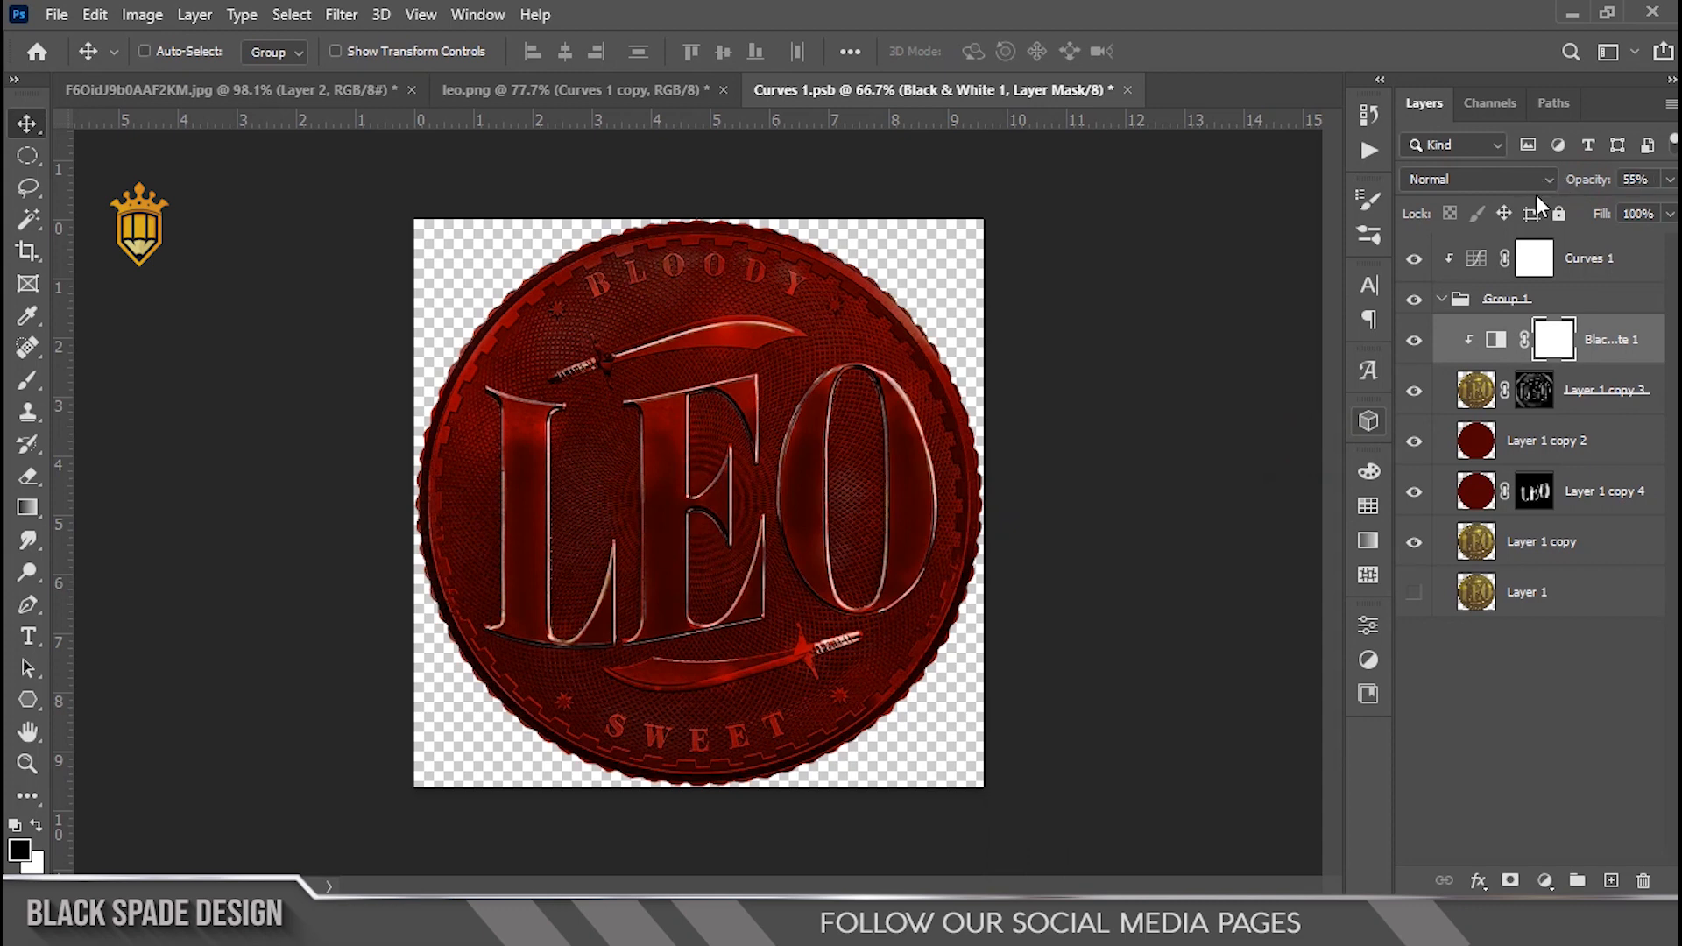
Step: Save the smart object and switch back to the leo.png document
key(ctrl+s)
click(502, 103)
scroll(714, 310, down, 5)
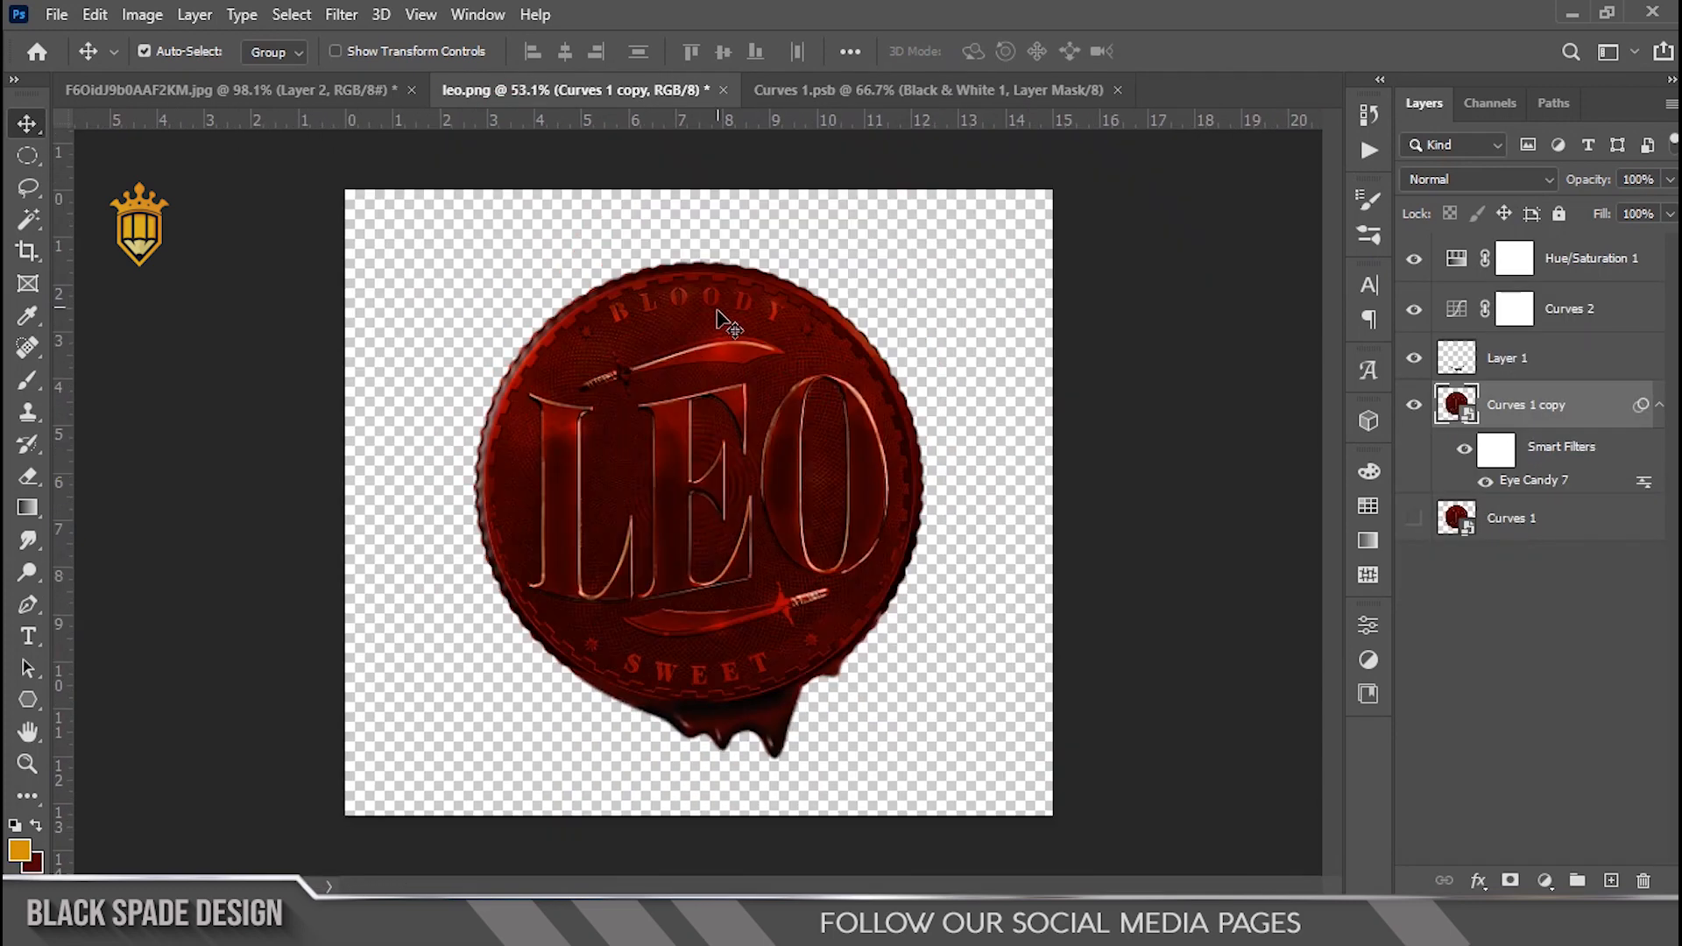
scroll(744, 490, up, 4)
key(space)
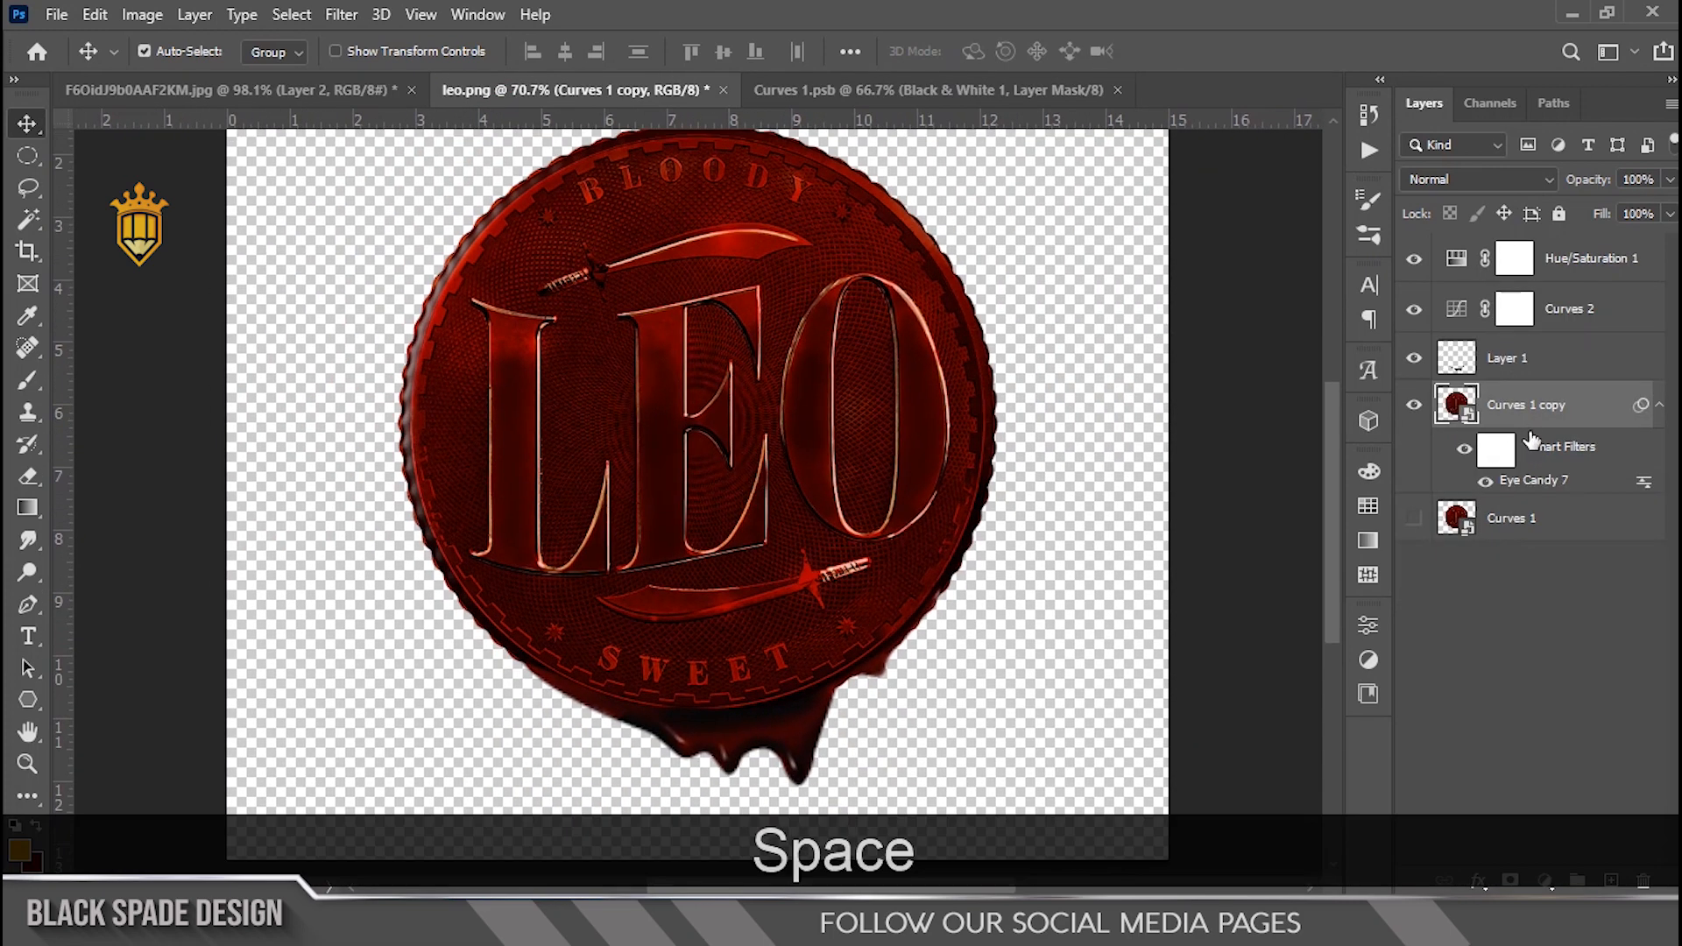
Step: Add an Exposure adjustment layer above Hue/Saturation 1 with Exposure set to +0.72
click(1564, 272)
click(1546, 880)
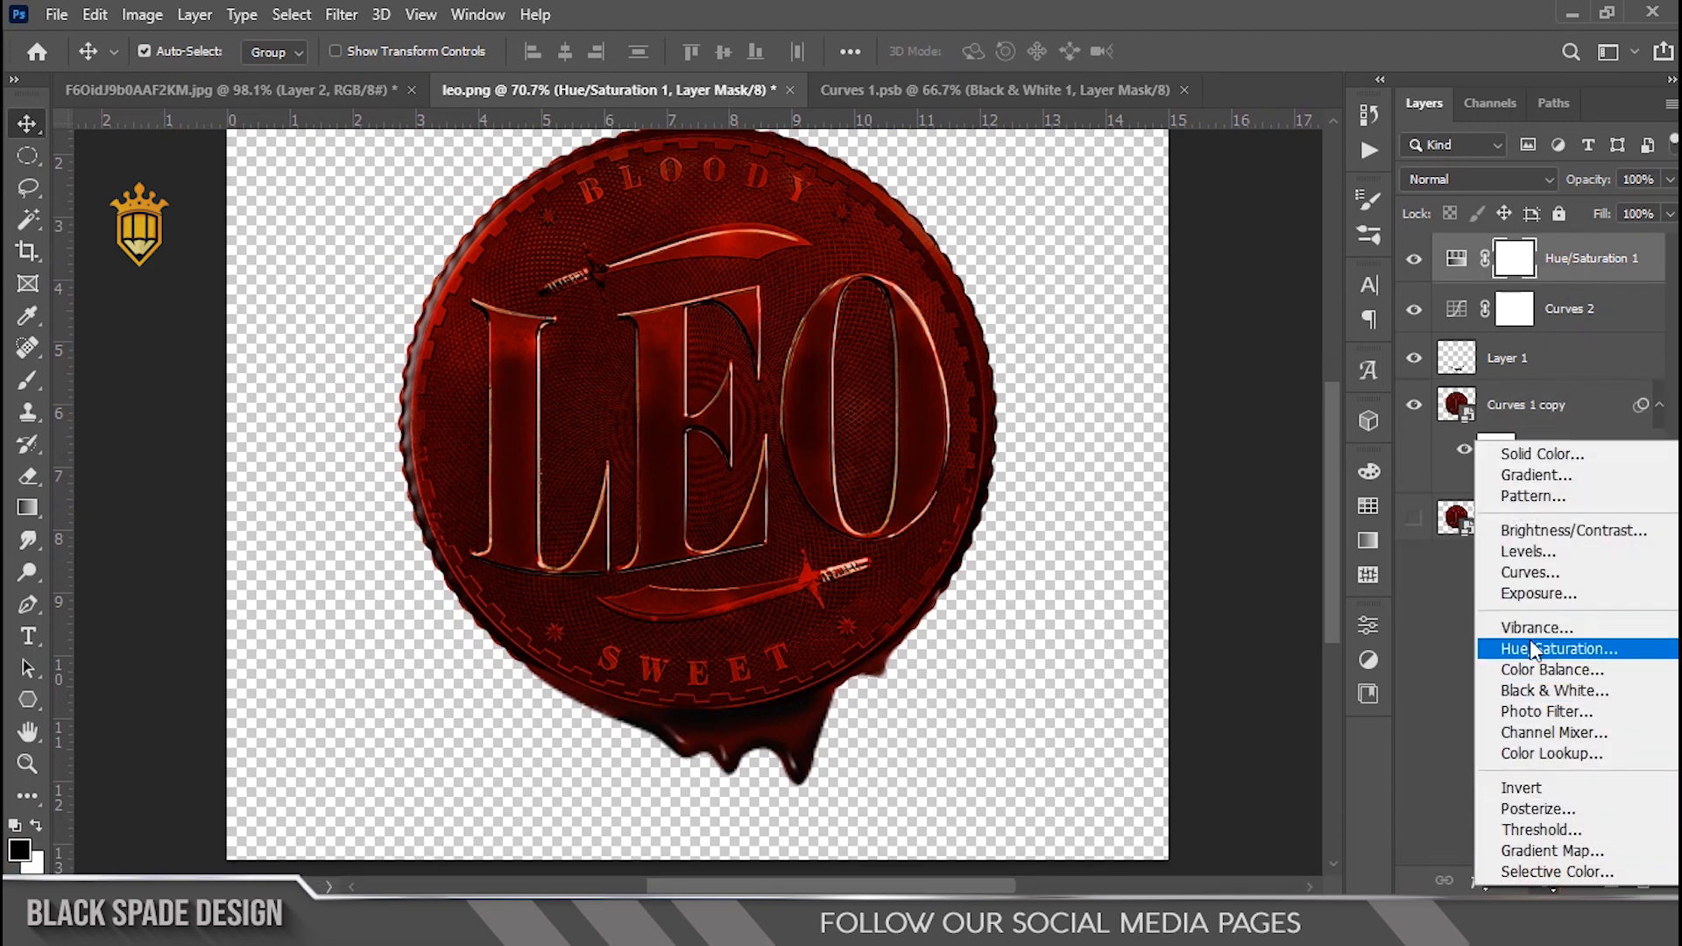
click(1536, 594)
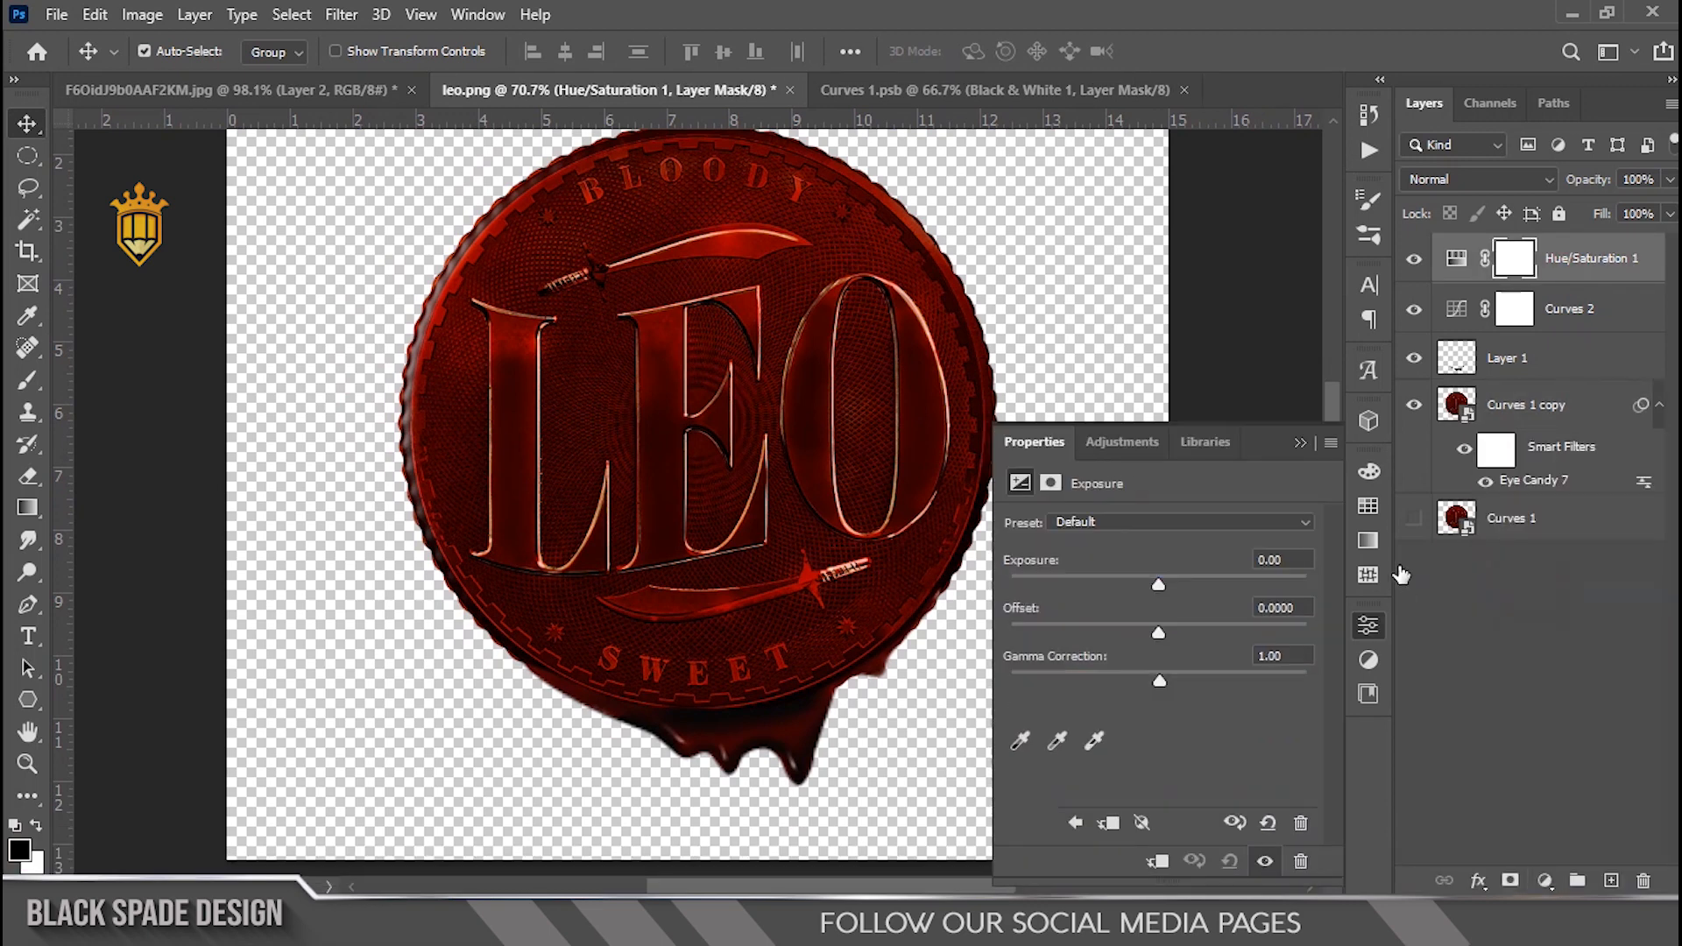
drag(1160, 588, 1174, 589)
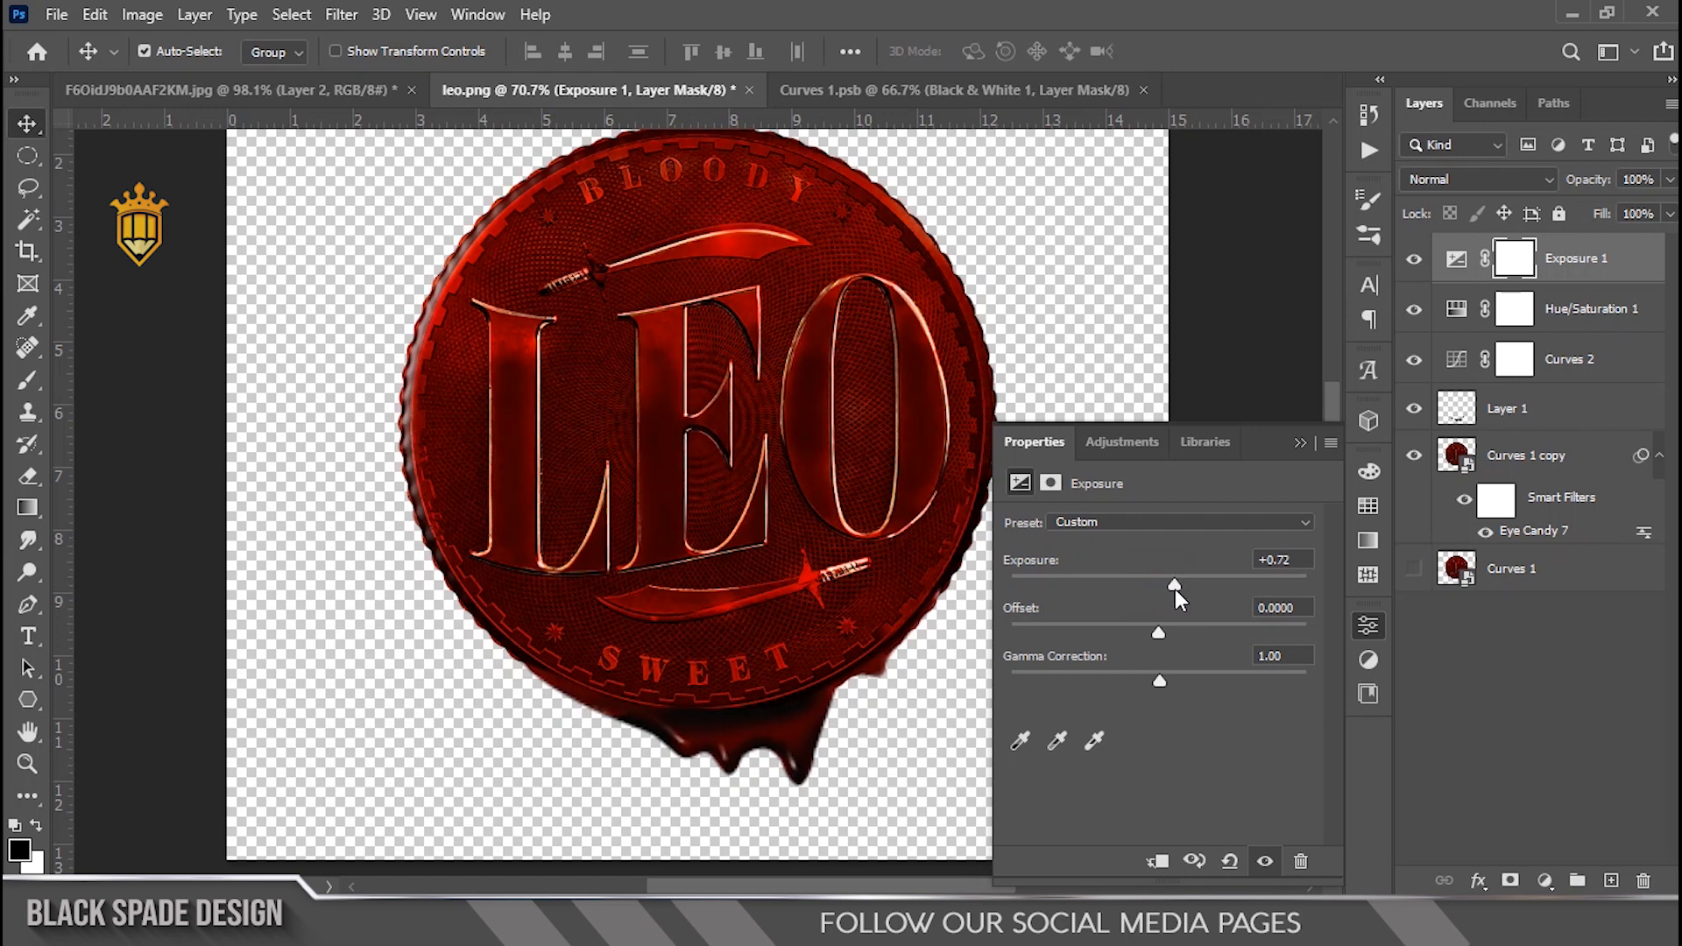
click(1300, 443)
Step: Invert the Exposure layer's mask to black and pick a 200 px Brush
key(ctrl+i)
key(b)
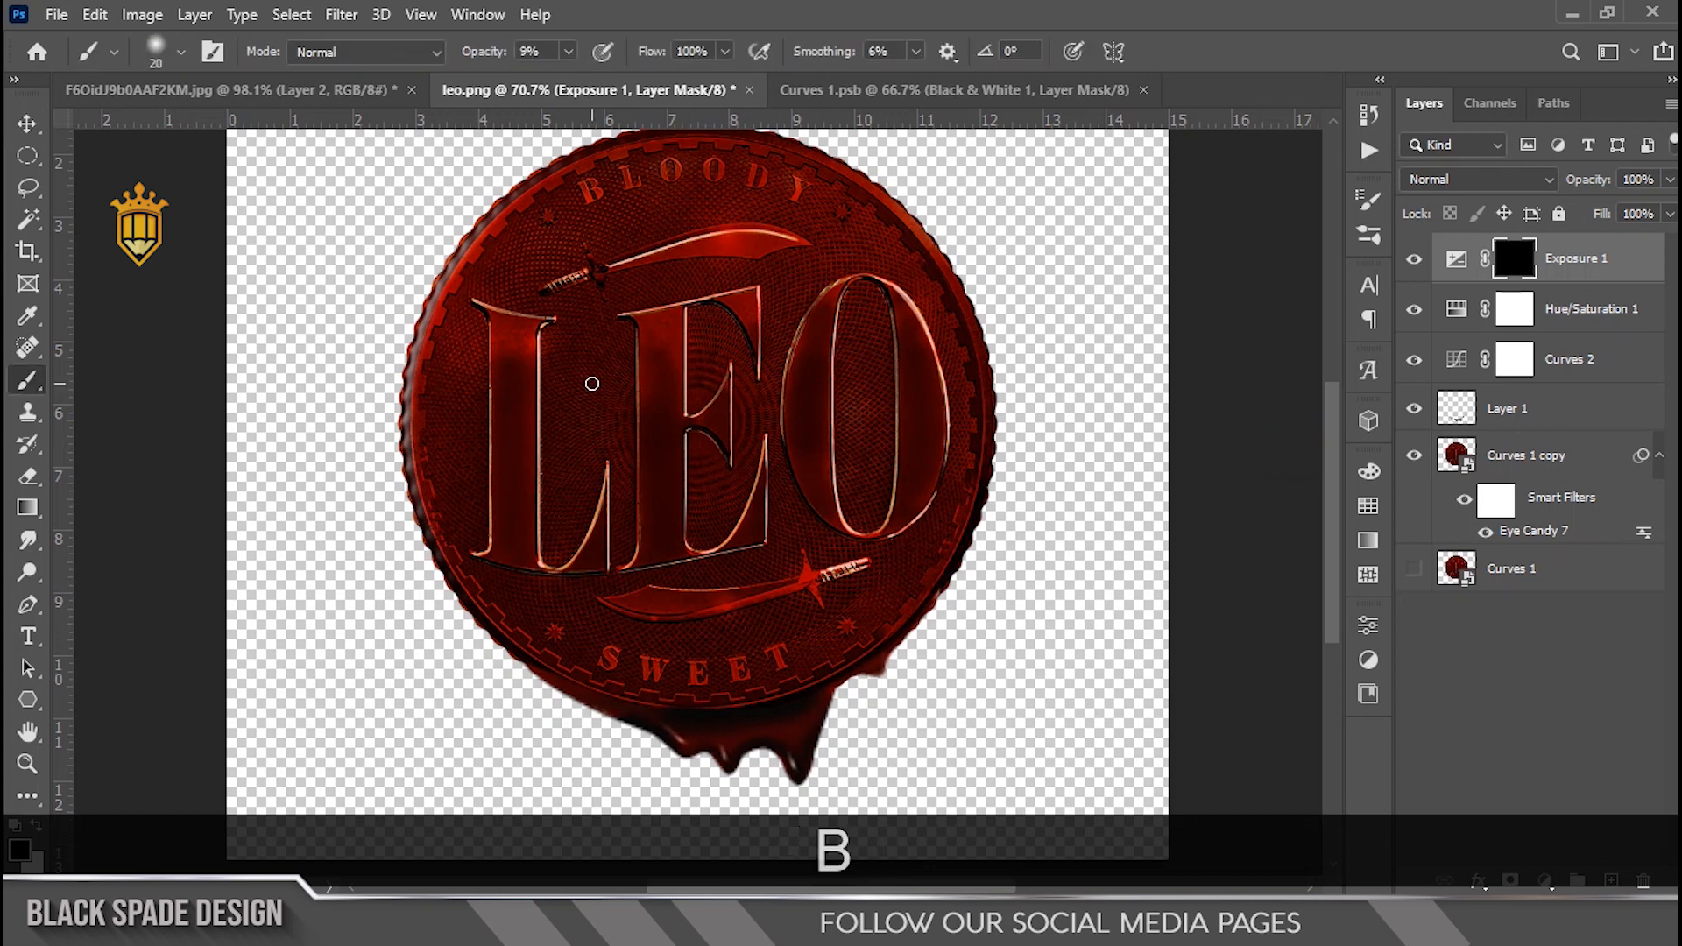
key(bracketright)
key(bracketright)
key(bracketright)
key(bracketright)
key(bracketright)
key(bracketright)
key(bracketright)
key(bracketright)
key(bracketright)
key(bracketright)
scroll(433, 309, down, 2)
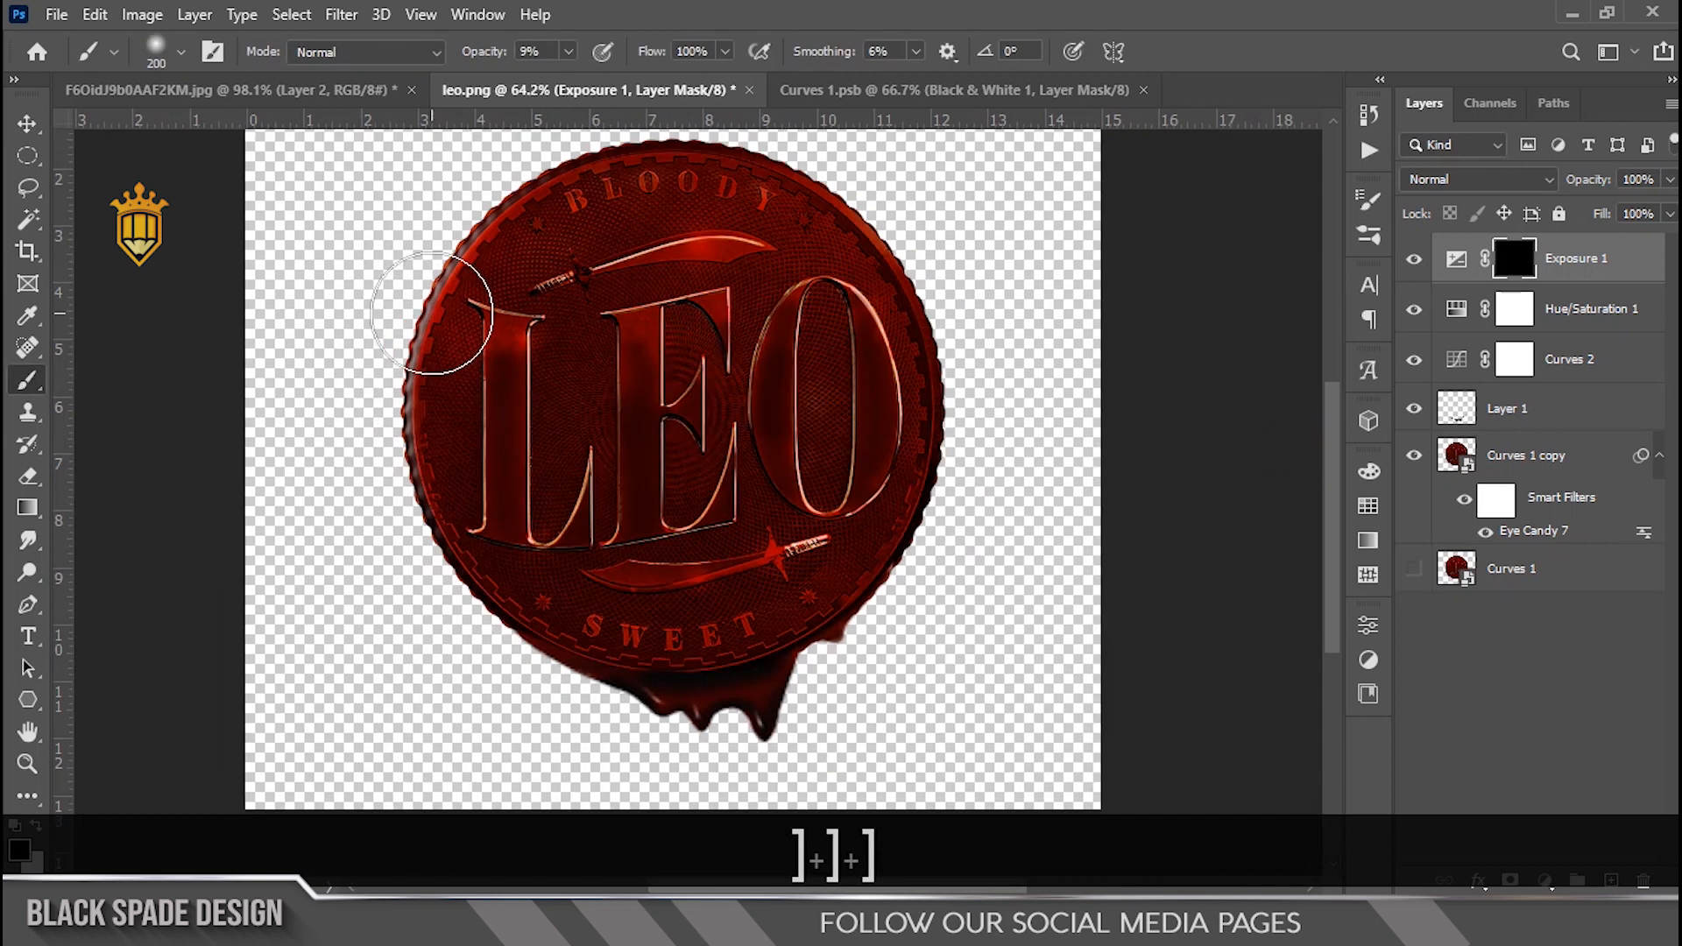
Step: Paint white at 100% opacity on the Exposure mask over the coin's left, upper and central areas
mouse_move(461, 409)
mouse_down()
mouse_move(494, 354)
mouse_move(609, 285)
mouse_up()
drag(470, 56, 676, 130)
mouse_move(475, 437)
mouse_down()
mouse_move(526, 360)
mouse_move(626, 289)
mouse_move(617, 272)
mouse_move(505, 479)
mouse_move(644, 429)
mouse_move(709, 561)
mouse_move(648, 624)
mouse_move(749, 552)
mouse_up()
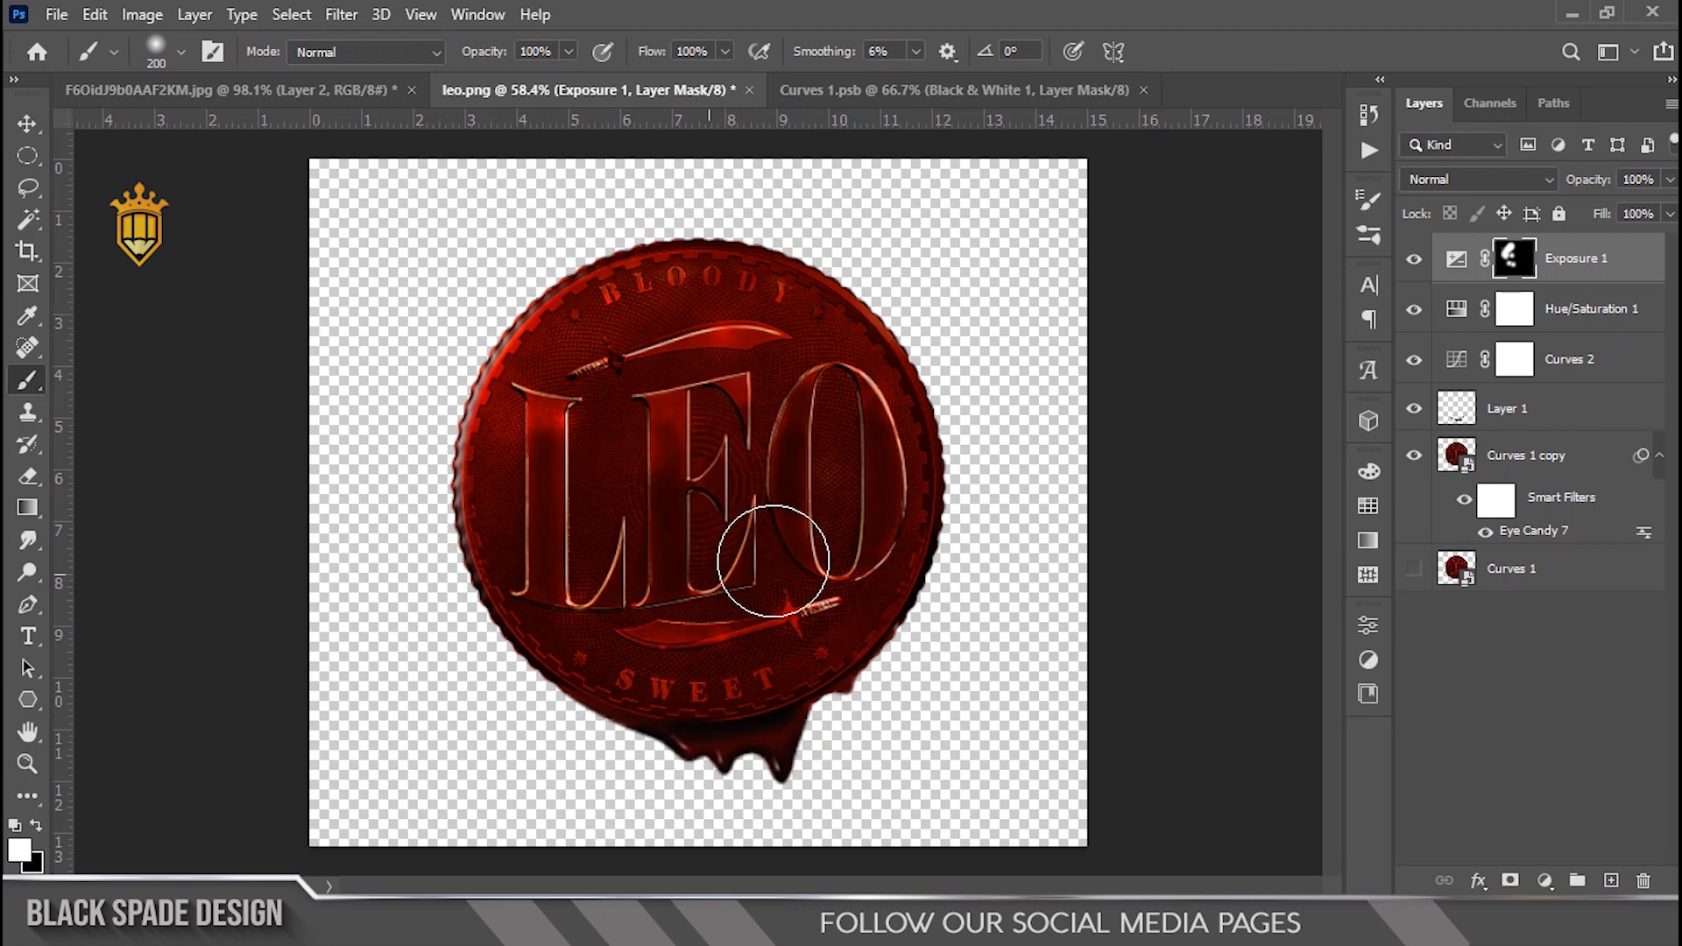
mouse_move(874, 309)
mouse_down()
mouse_move(770, 232)
mouse_move(692, 214)
mouse_move(534, 276)
mouse_move(493, 316)
mouse_up()
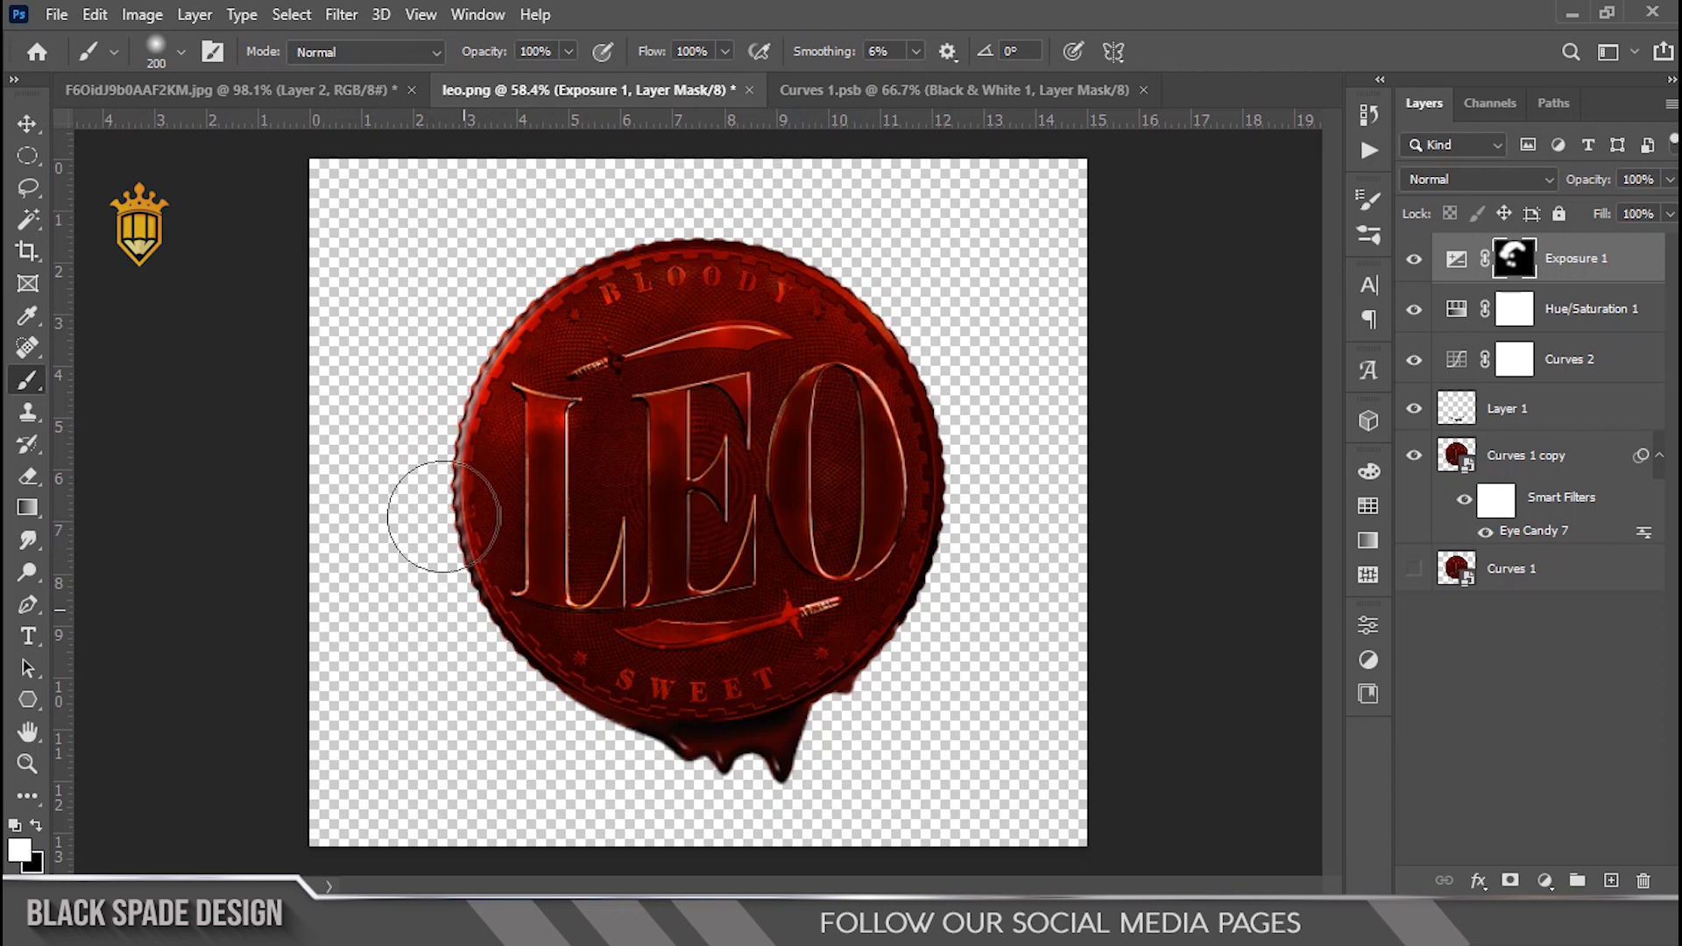
Step: Switch to the Curves 1 document and select Layer 1 copy 3's layer mask with a smaller Brush
scroll(460, 570, up, 2)
key(space)
scroll(460, 569, up, 1)
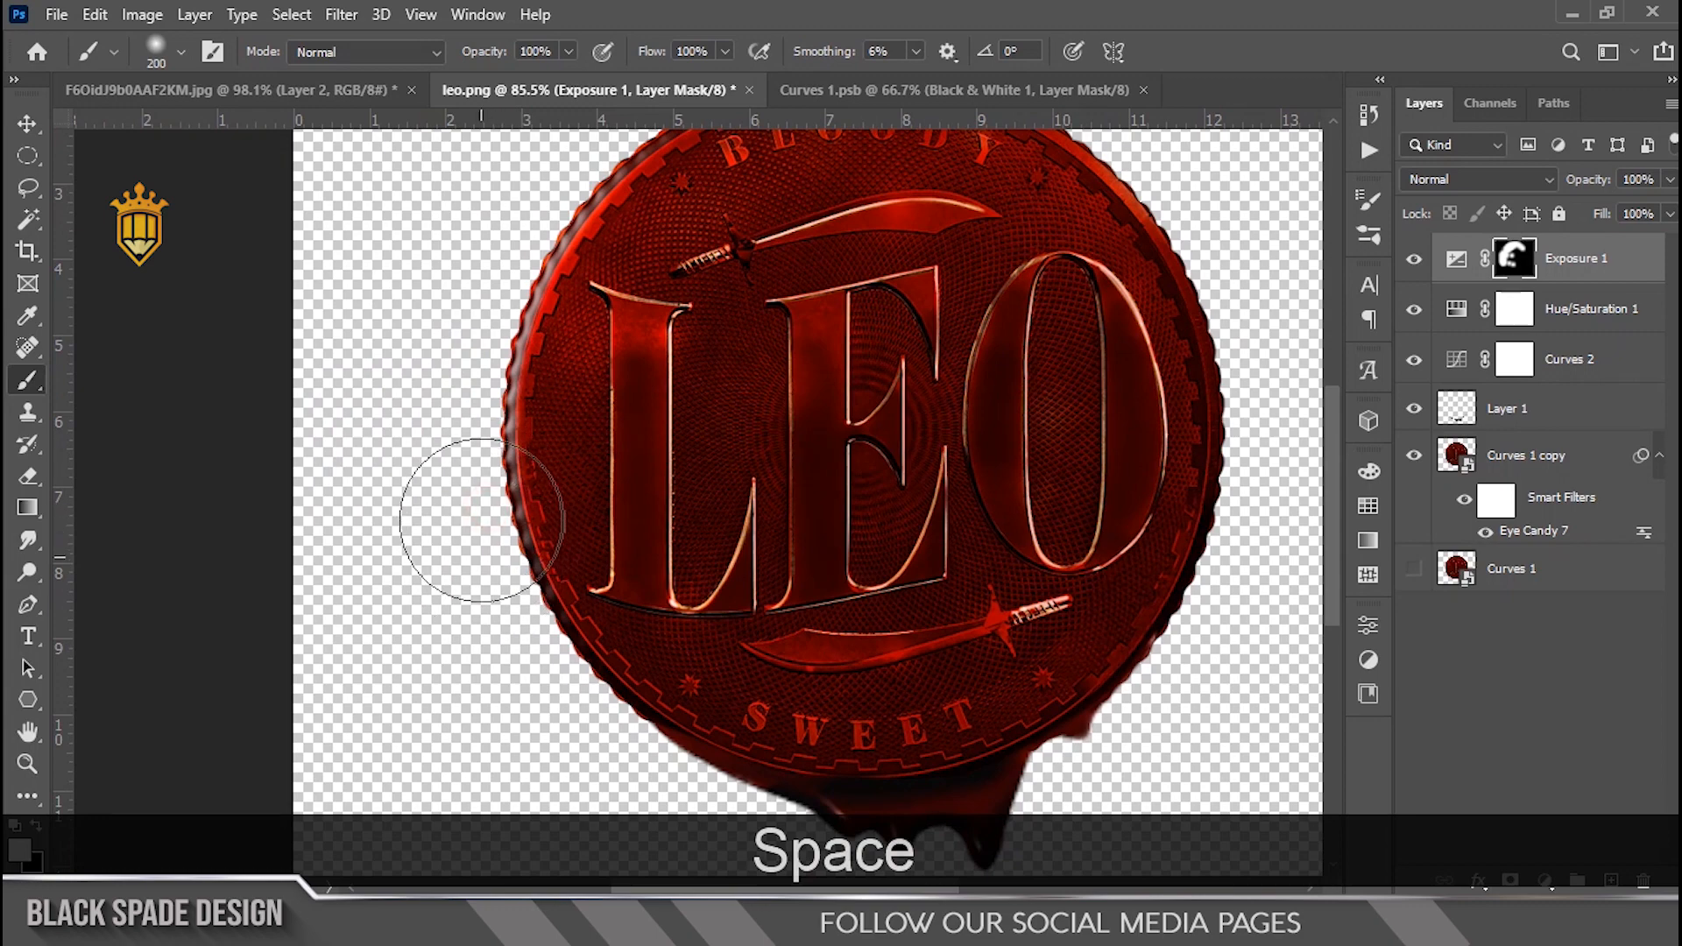
click(828, 95)
scroll(447, 529, up, 4)
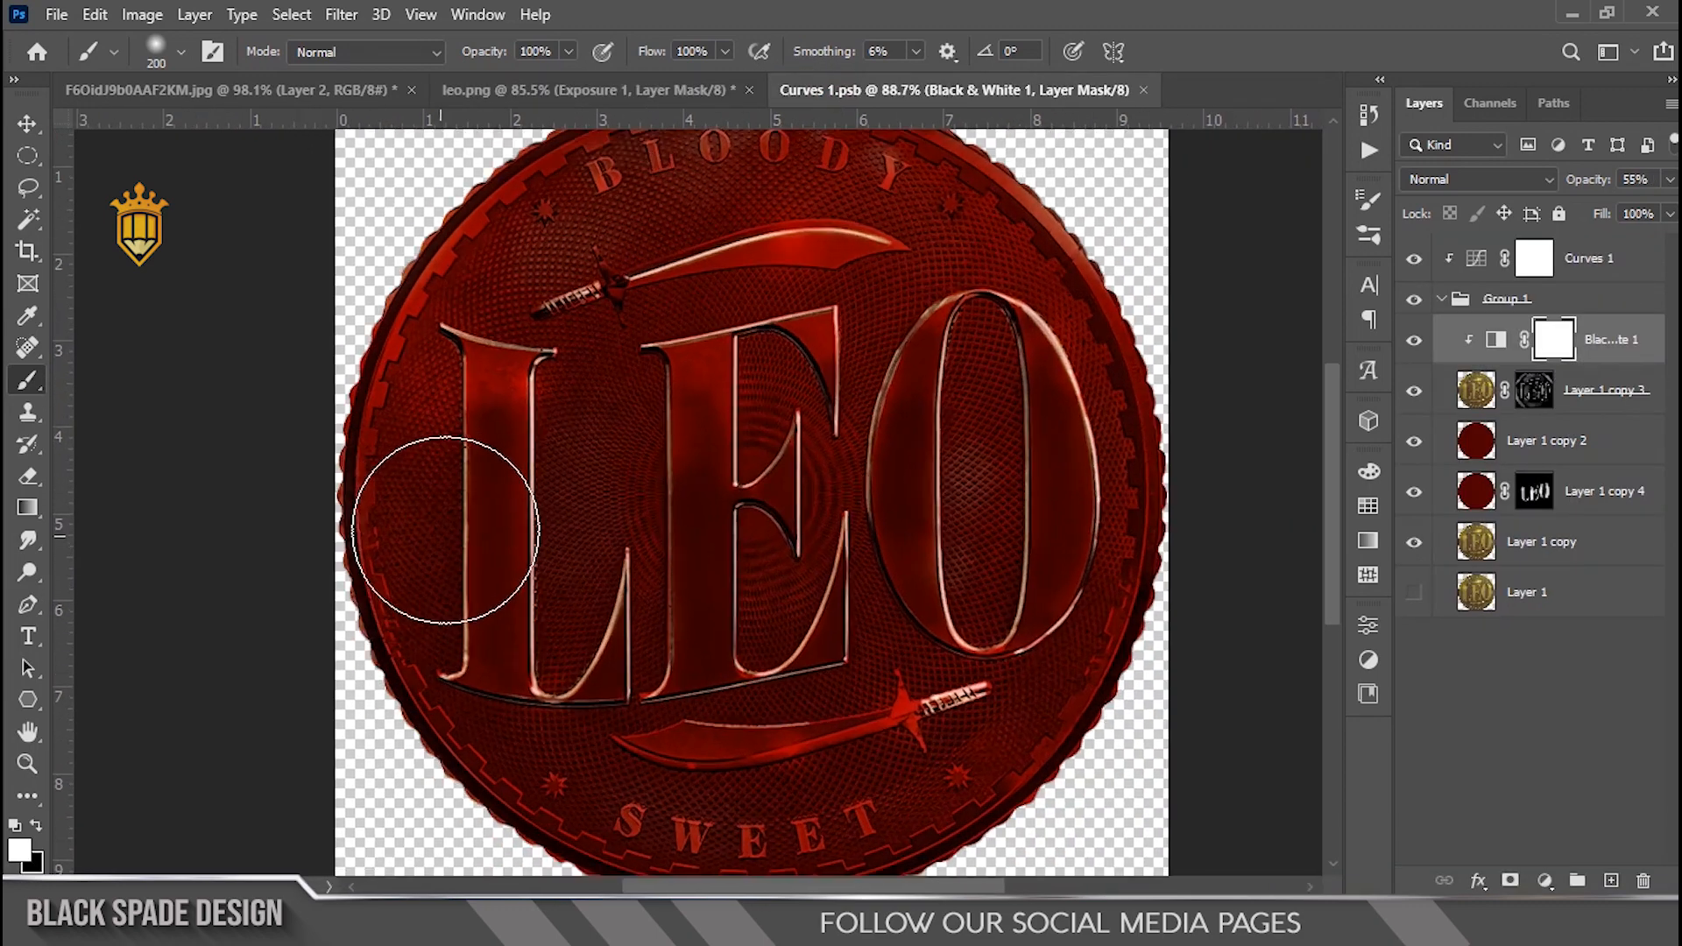
click(1532, 390)
key(b)
scroll(403, 447, up, 1)
key(bracketleft)
key(bracketleft)
key(bracketleft)
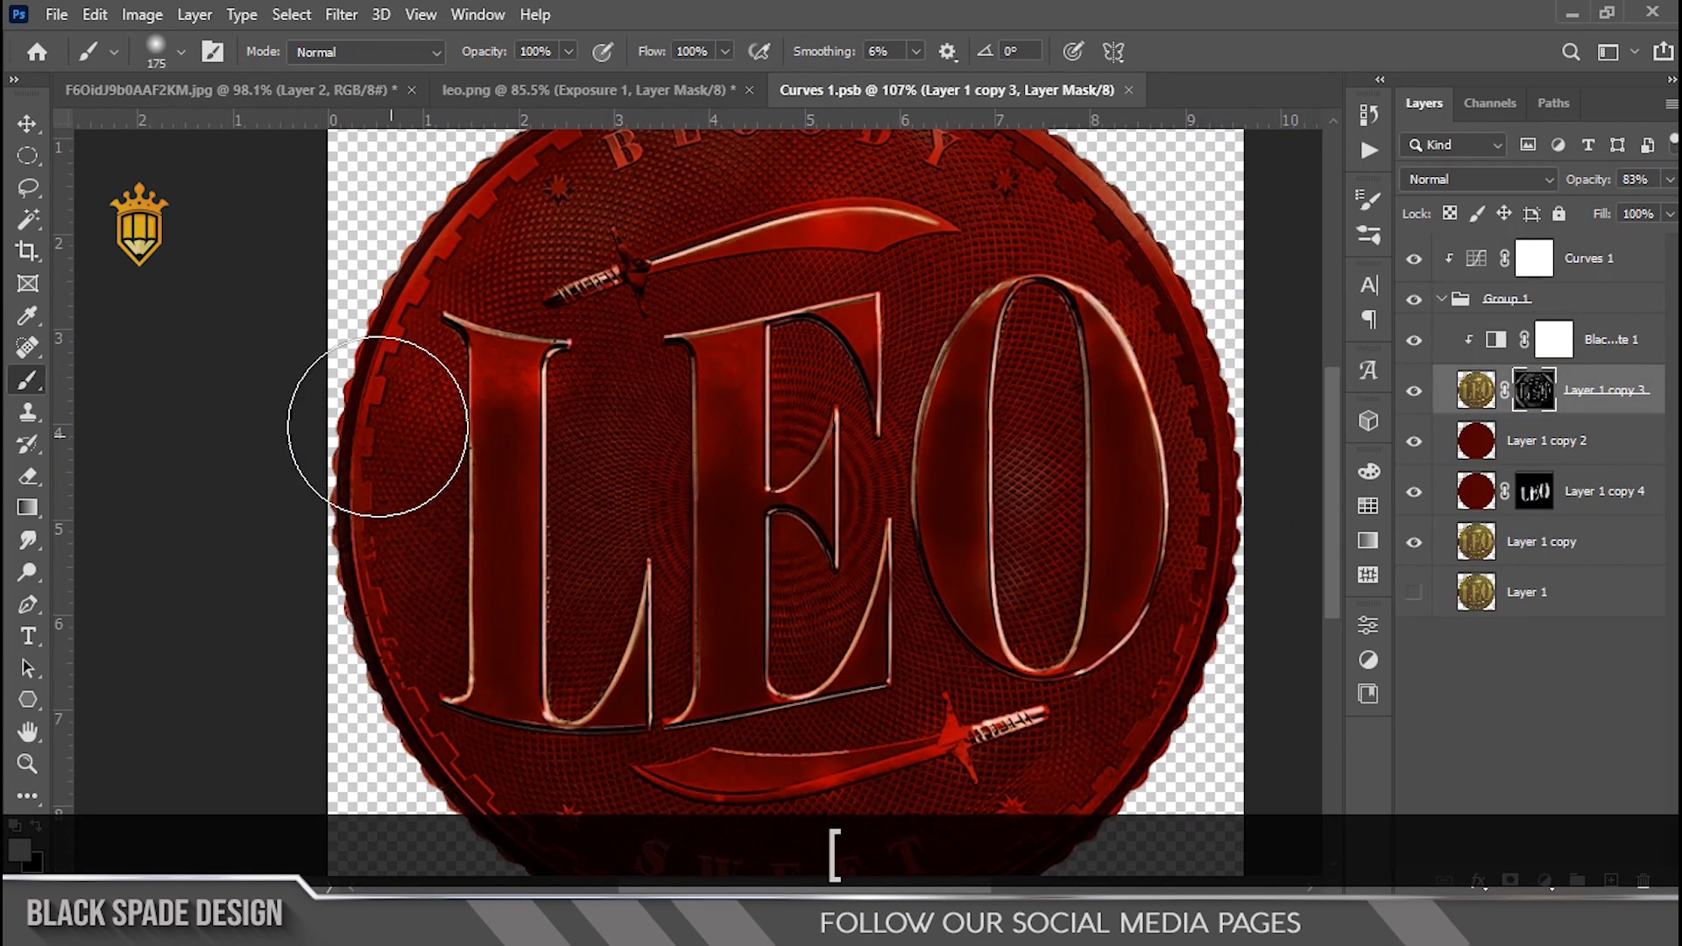
key(bracketleft)
key(bracketleft)
key(bracketleft)
Step: Undo a trial stroke and repaint the mask near the coin's top rim with a 50 px brush at 47% opacity
mouse_move(368, 382)
mouse_down()
mouse_move(339, 447)
mouse_move(349, 412)
mouse_up()
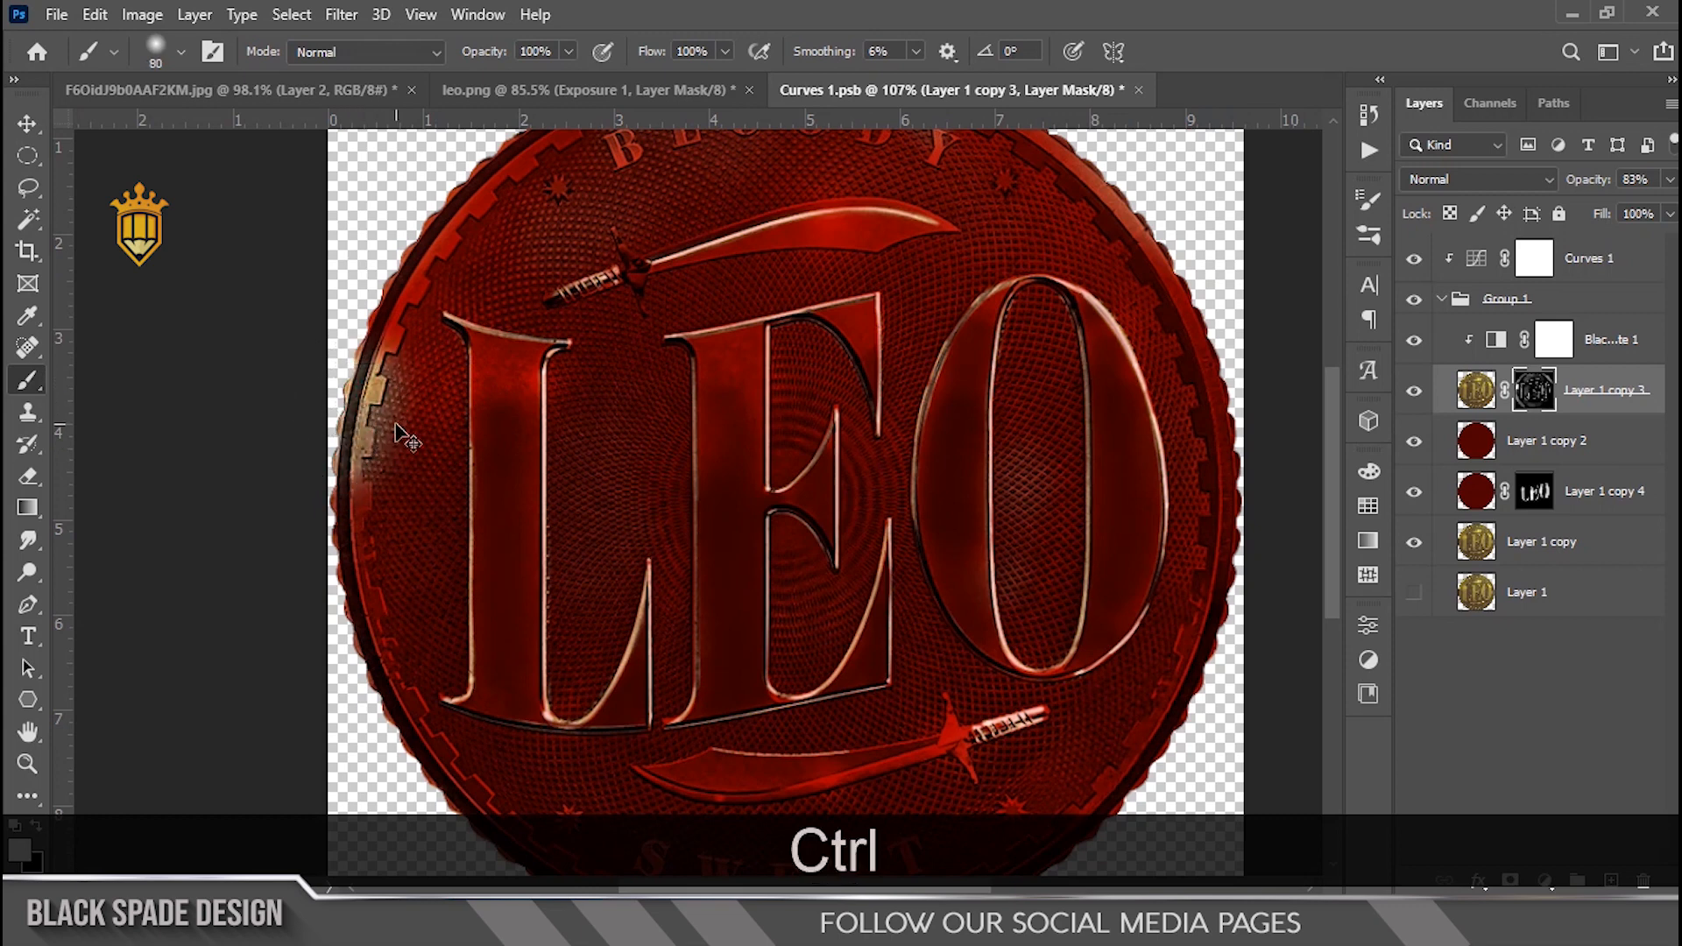
key(ctrl+z)
key(4)
key(7)
key(bracketleft)
key(bracketleft)
key(bracketleft)
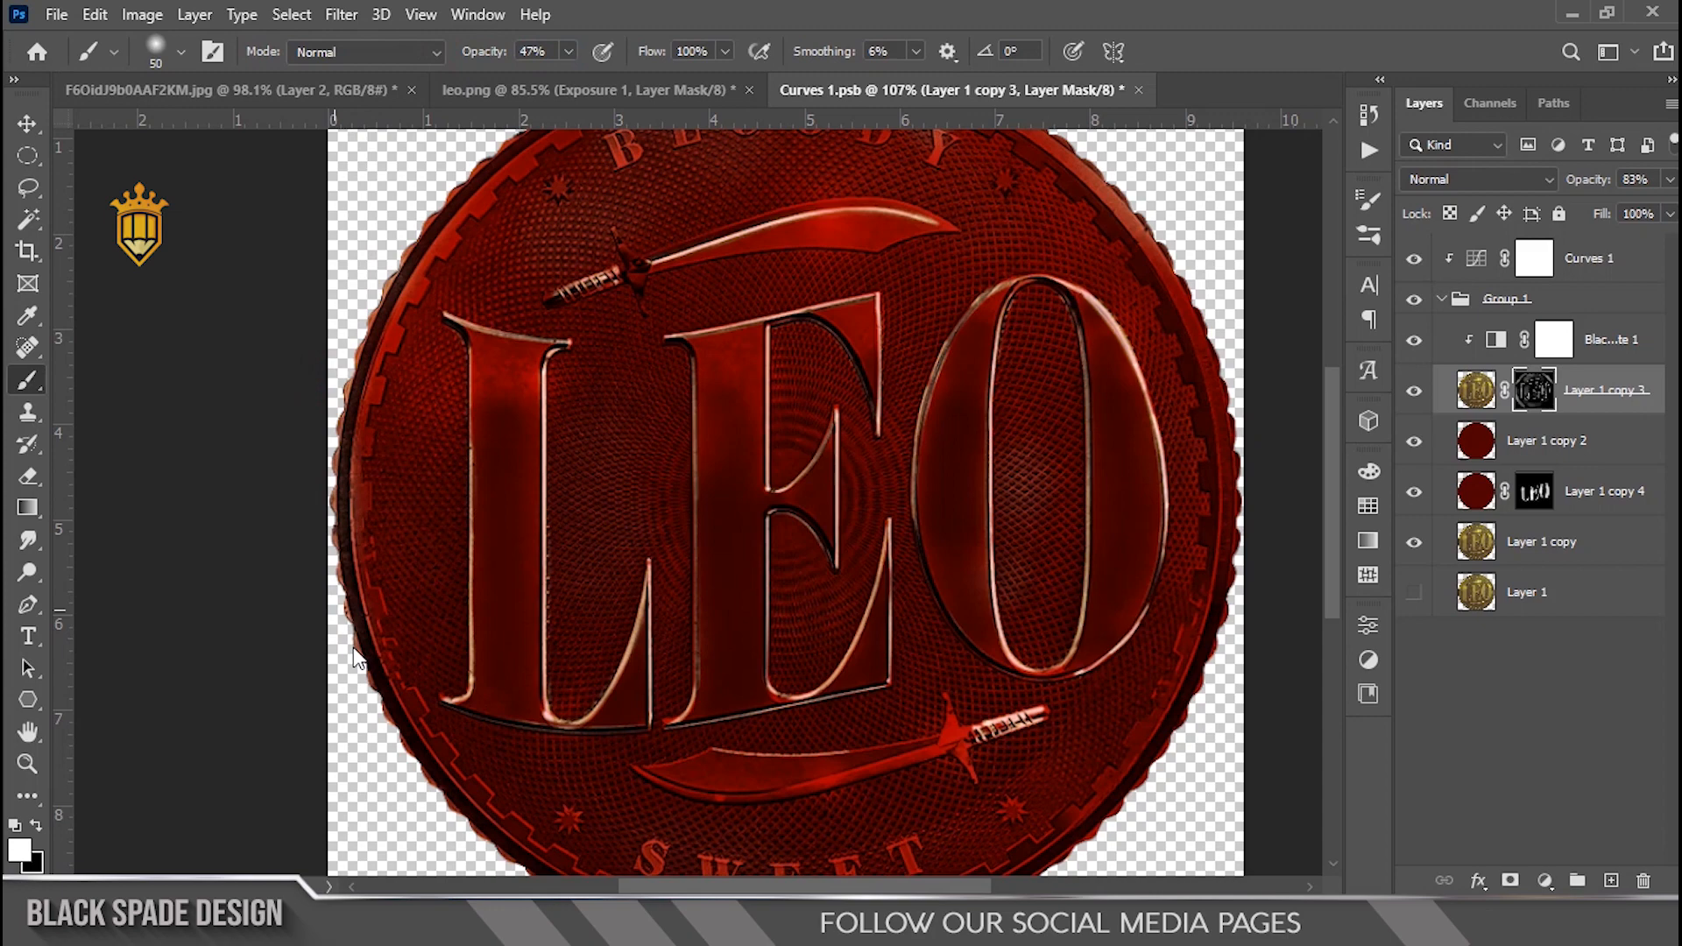
scroll(350, 675, down, 2)
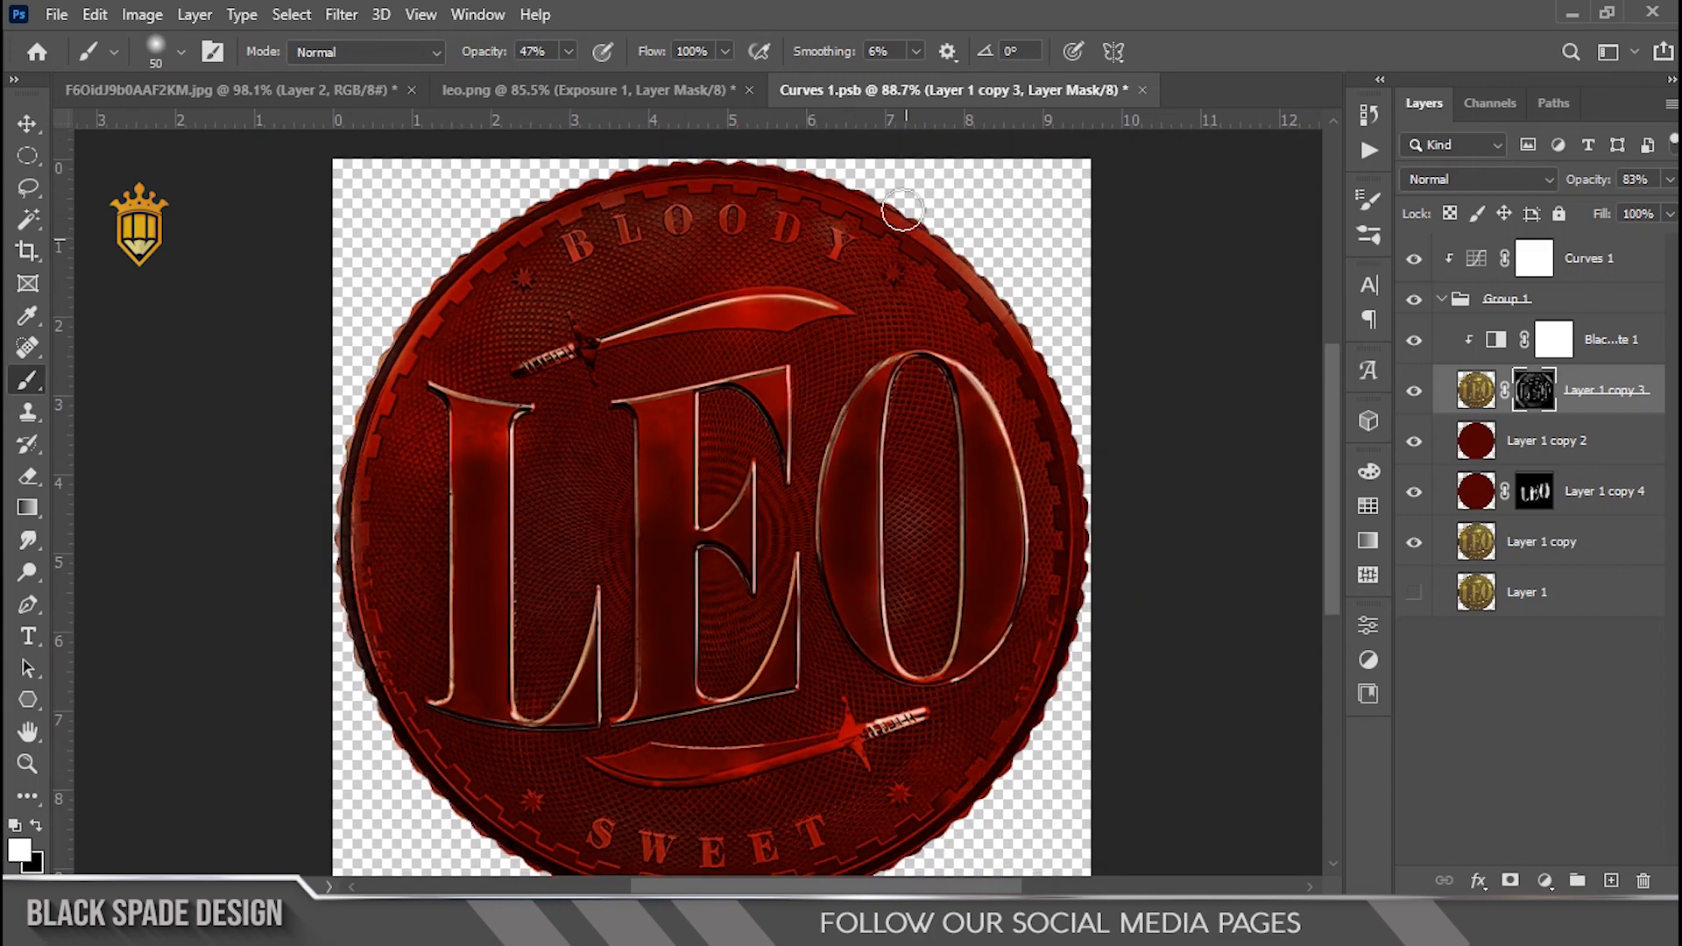
drag(855, 178, 868, 223)
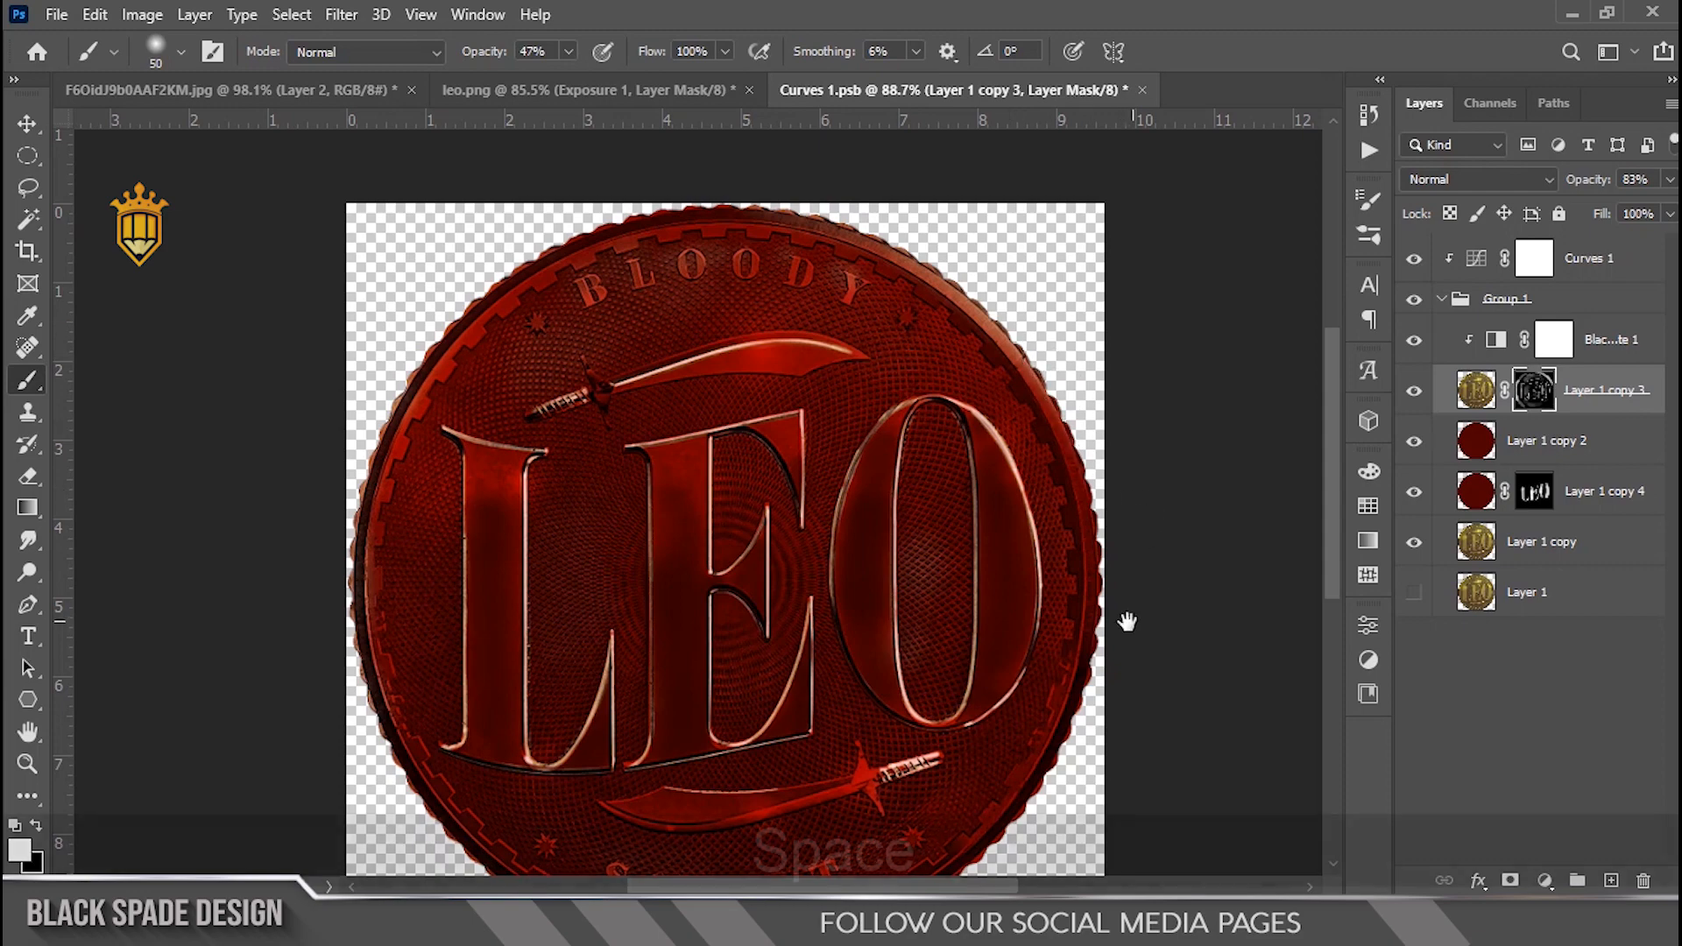
Step: Save the Curves 1 smart object
drag(1126, 613, 1105, 397)
scroll(607, 570, up, 1)
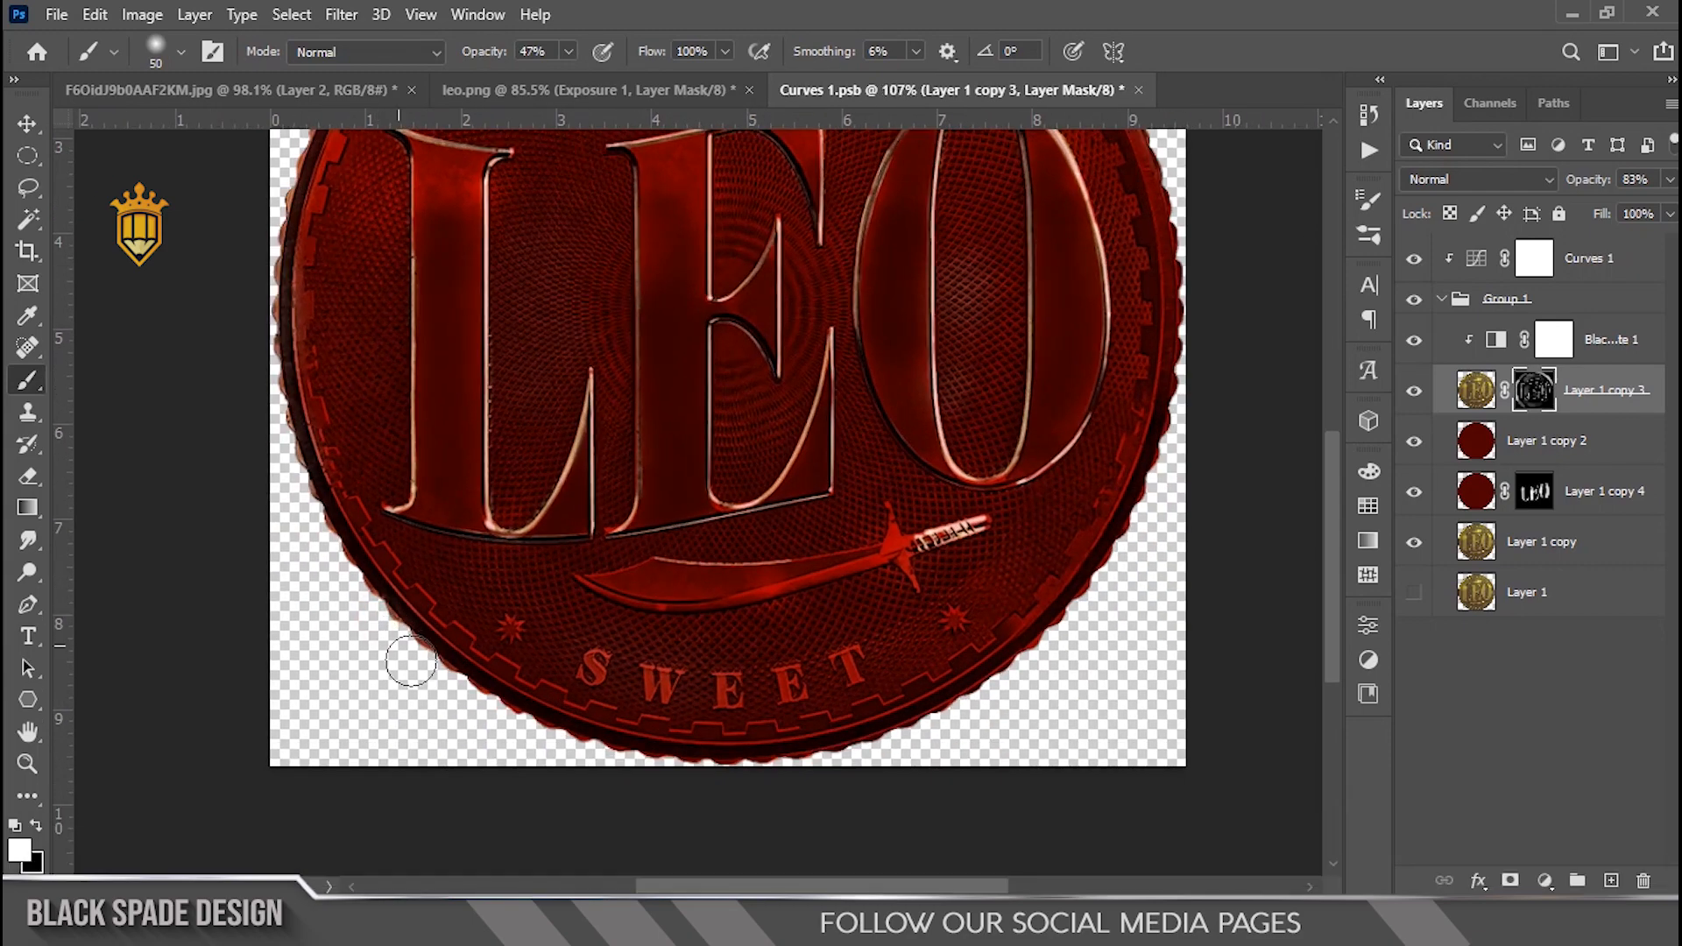
scroll(534, 670, down, 1)
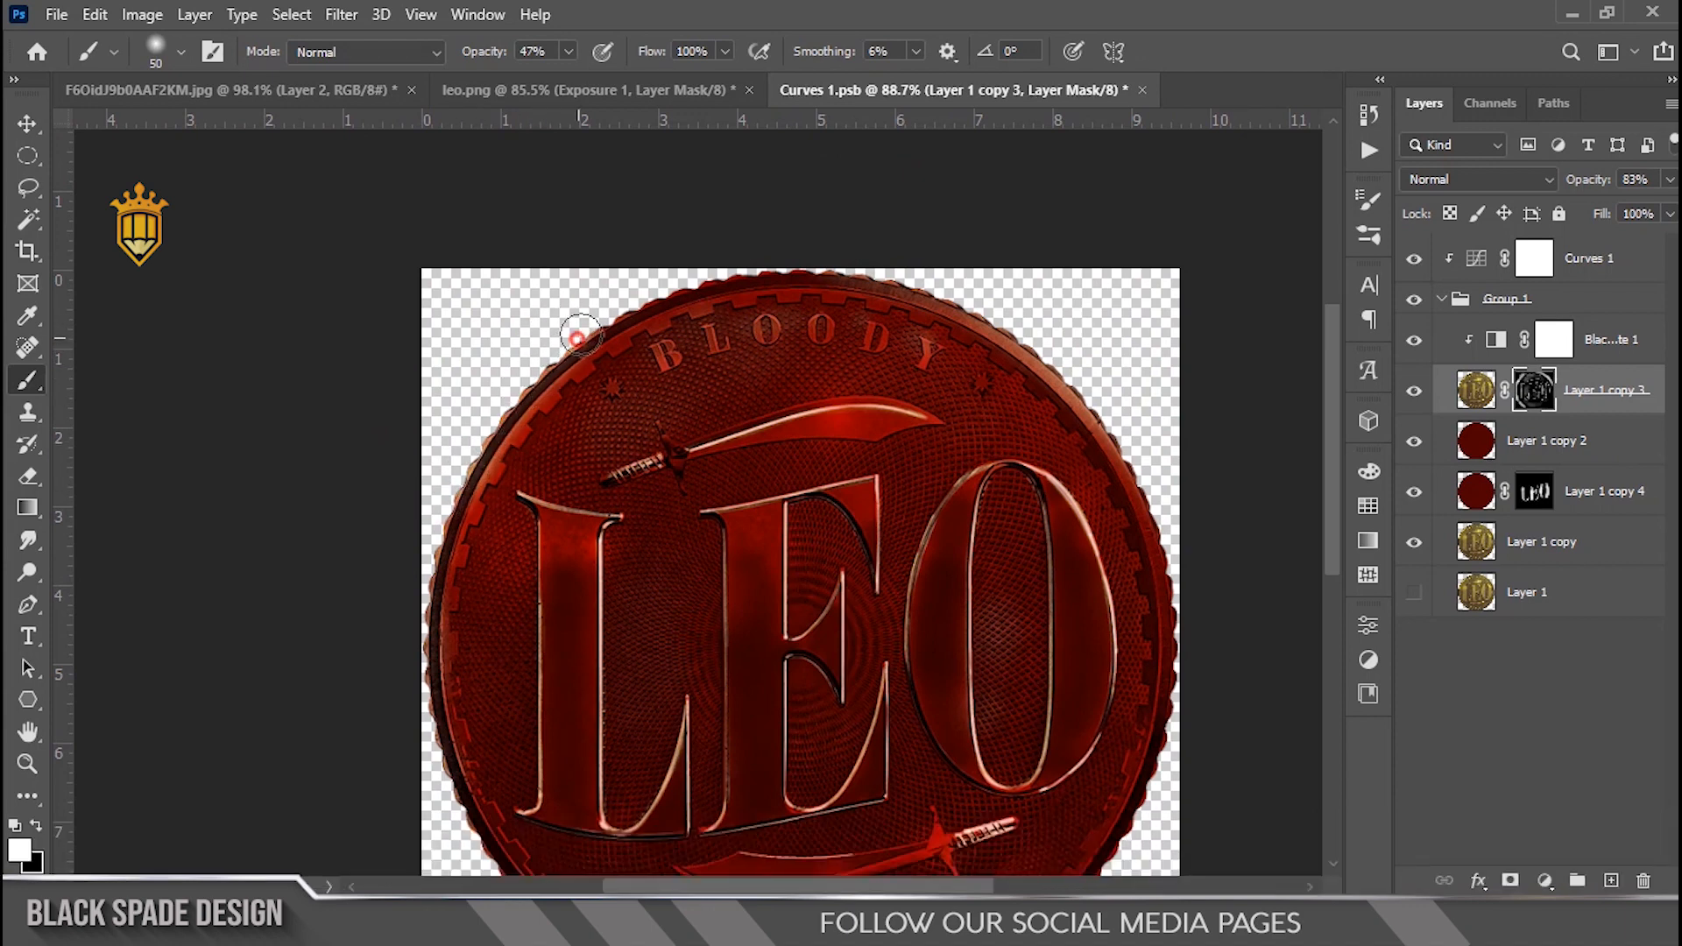
scroll(429, 411, down, 3)
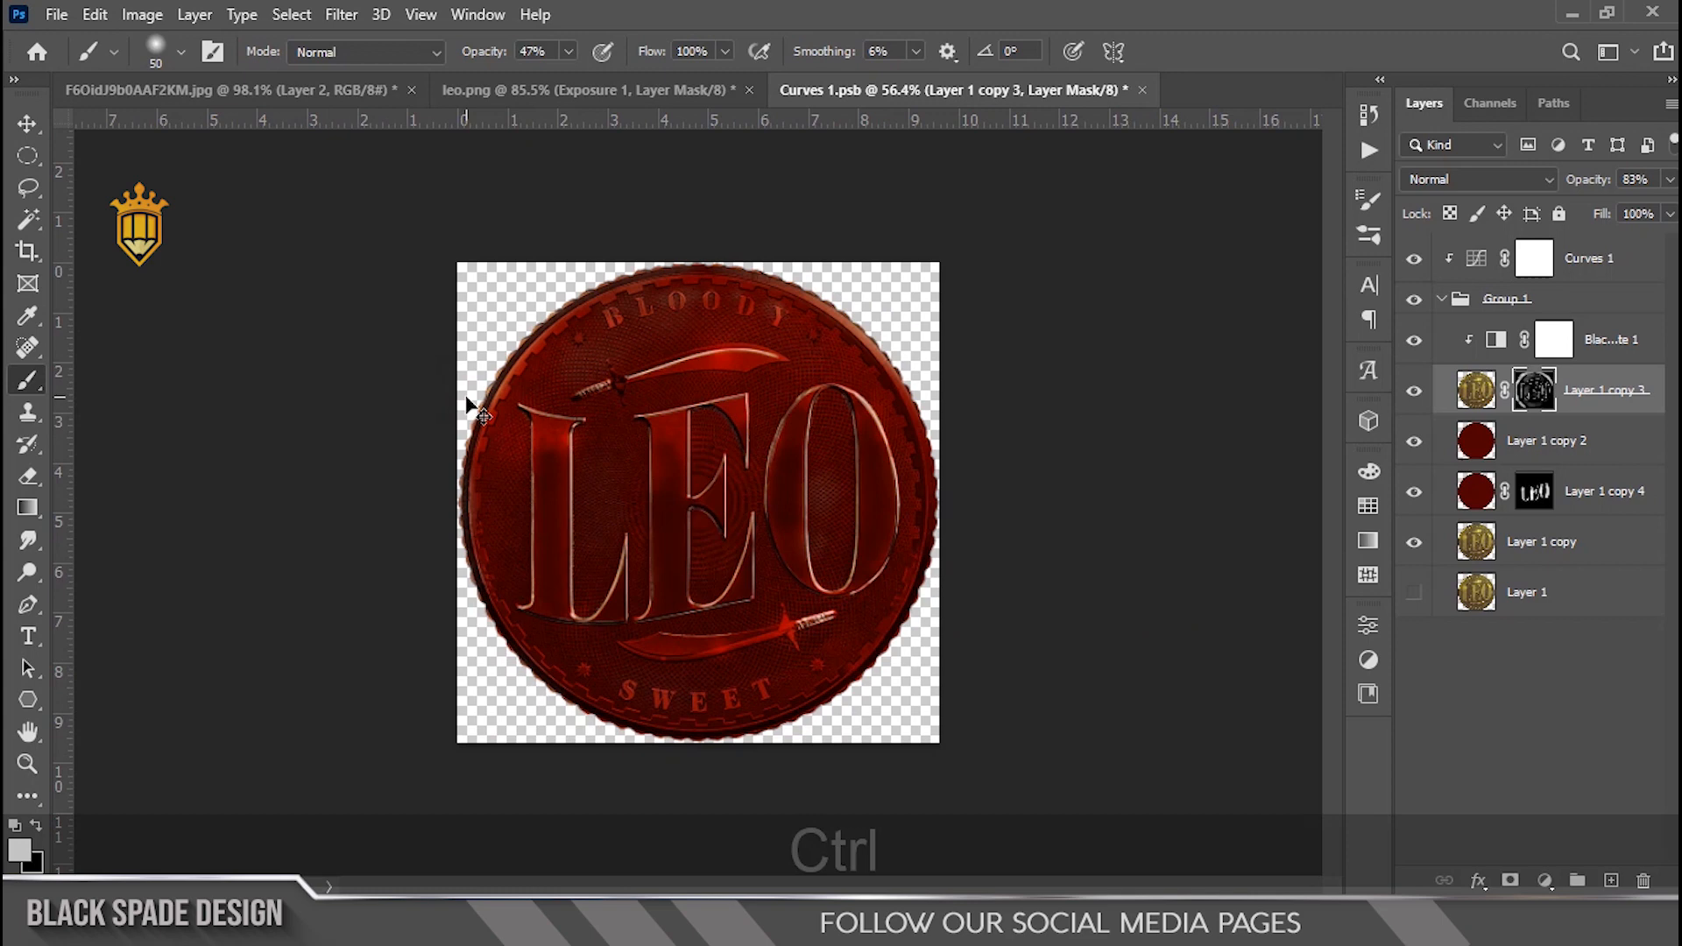
key(ctrl+s)
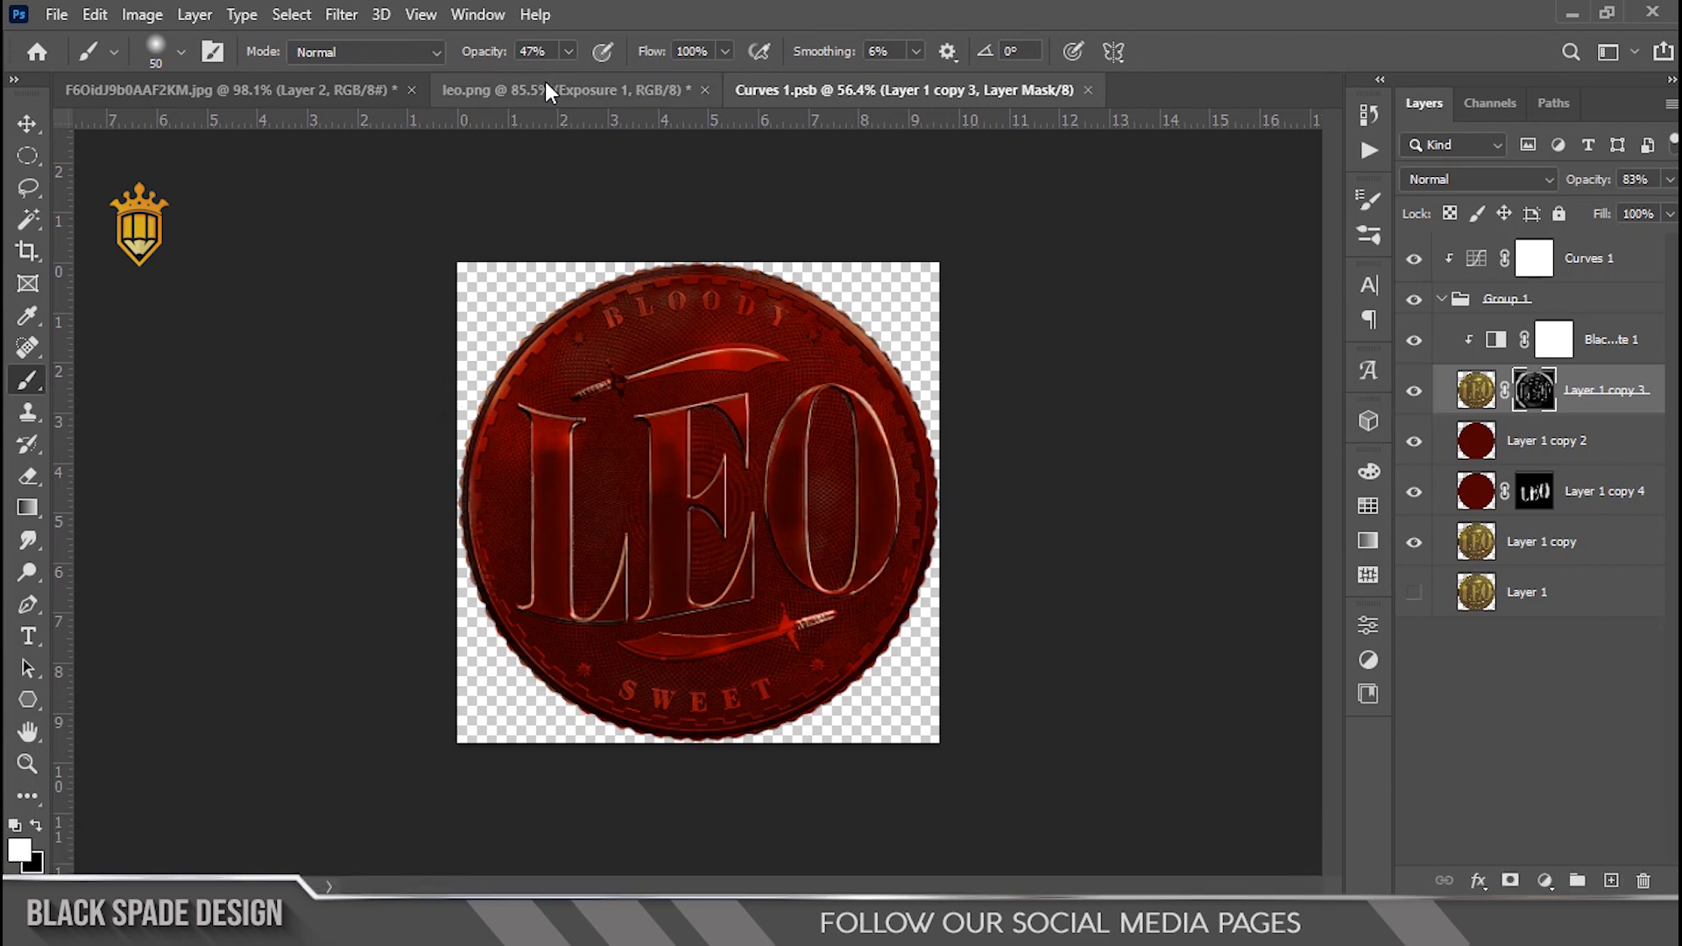
Step: Return to the leo.png document and fit the whole coin in view
click(551, 89)
scroll(514, 388, down, 2)
scroll(514, 392, up, 1)
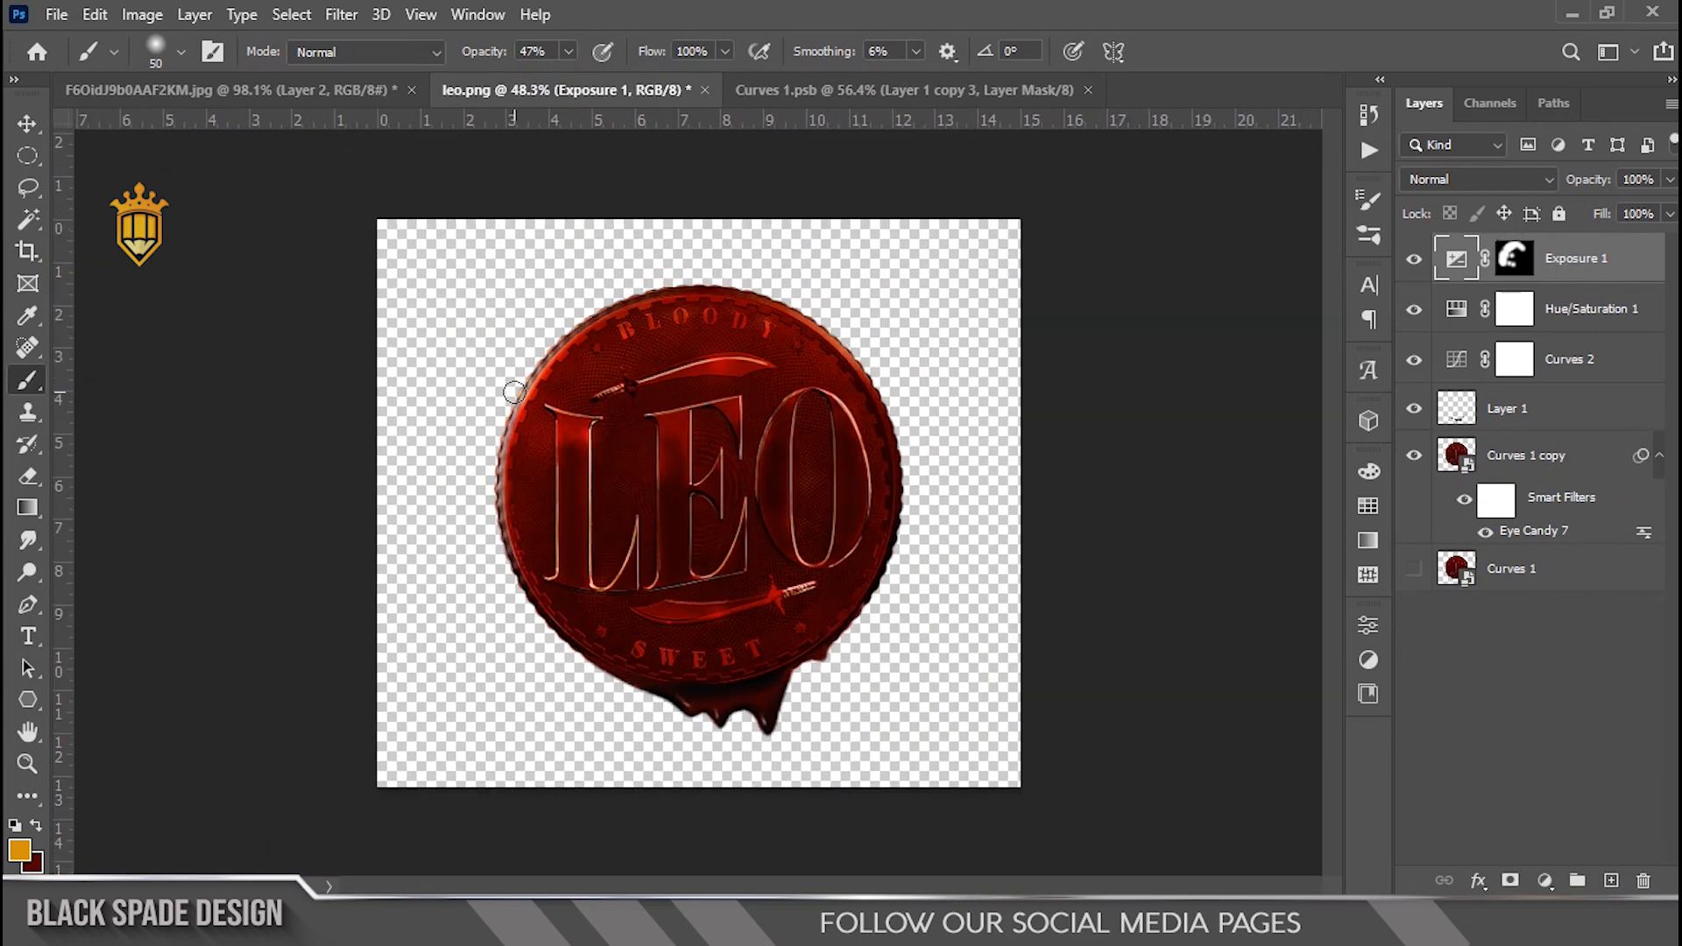
key(v)
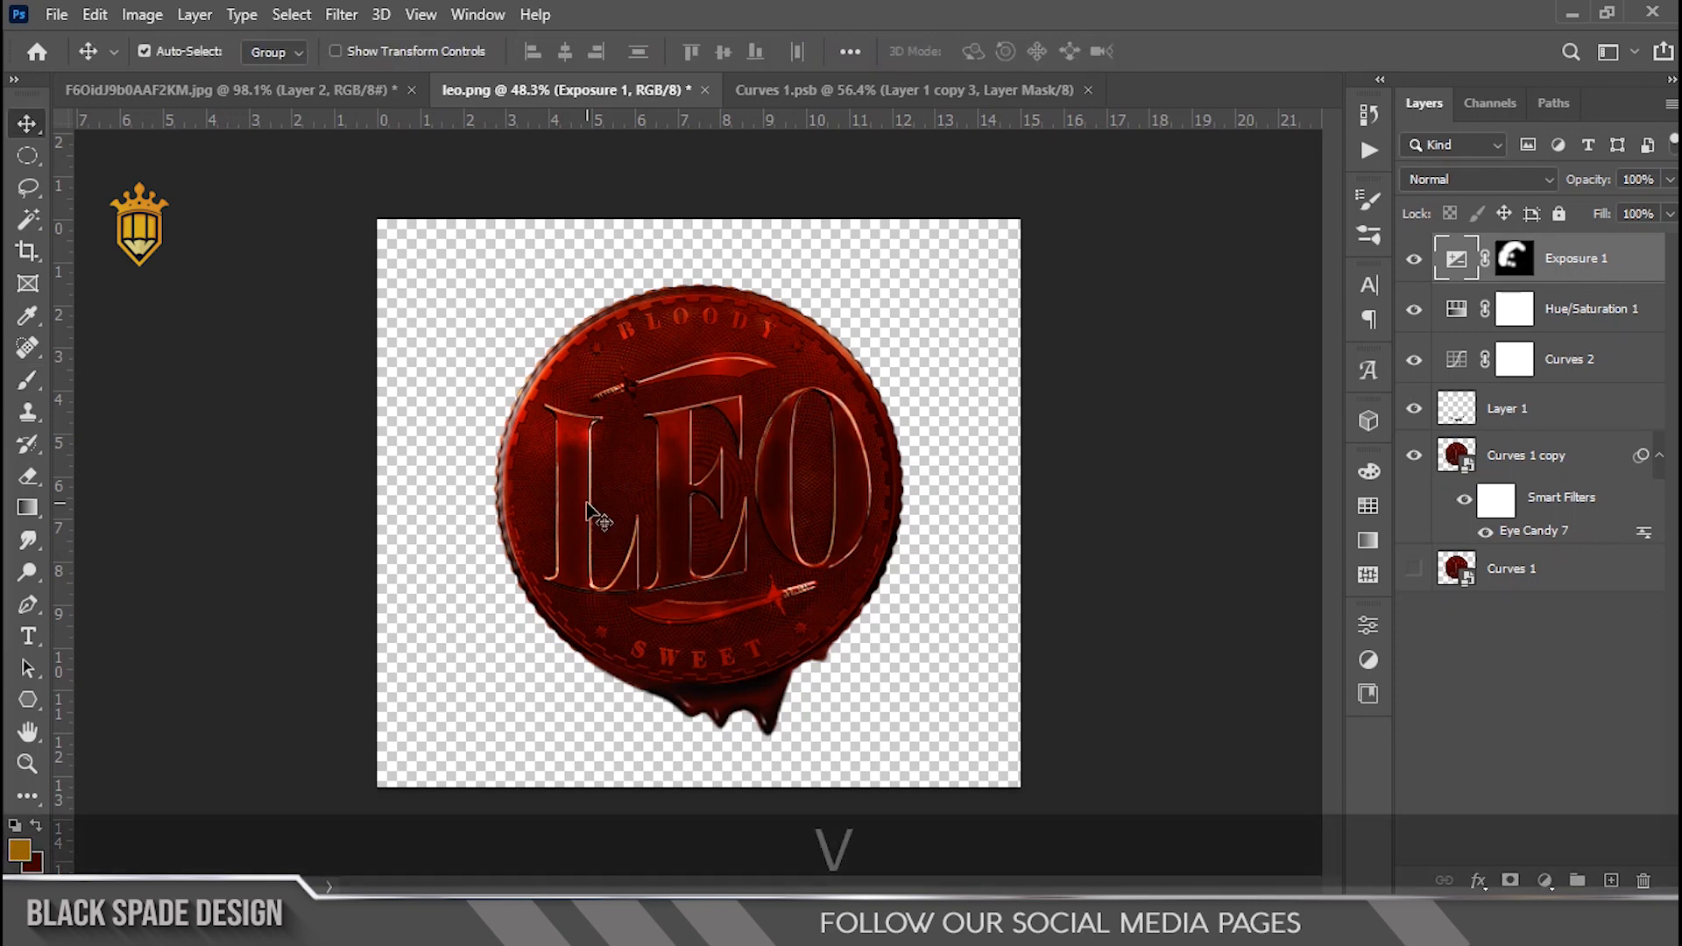
scroll(699, 508, up, 1)
key(z)
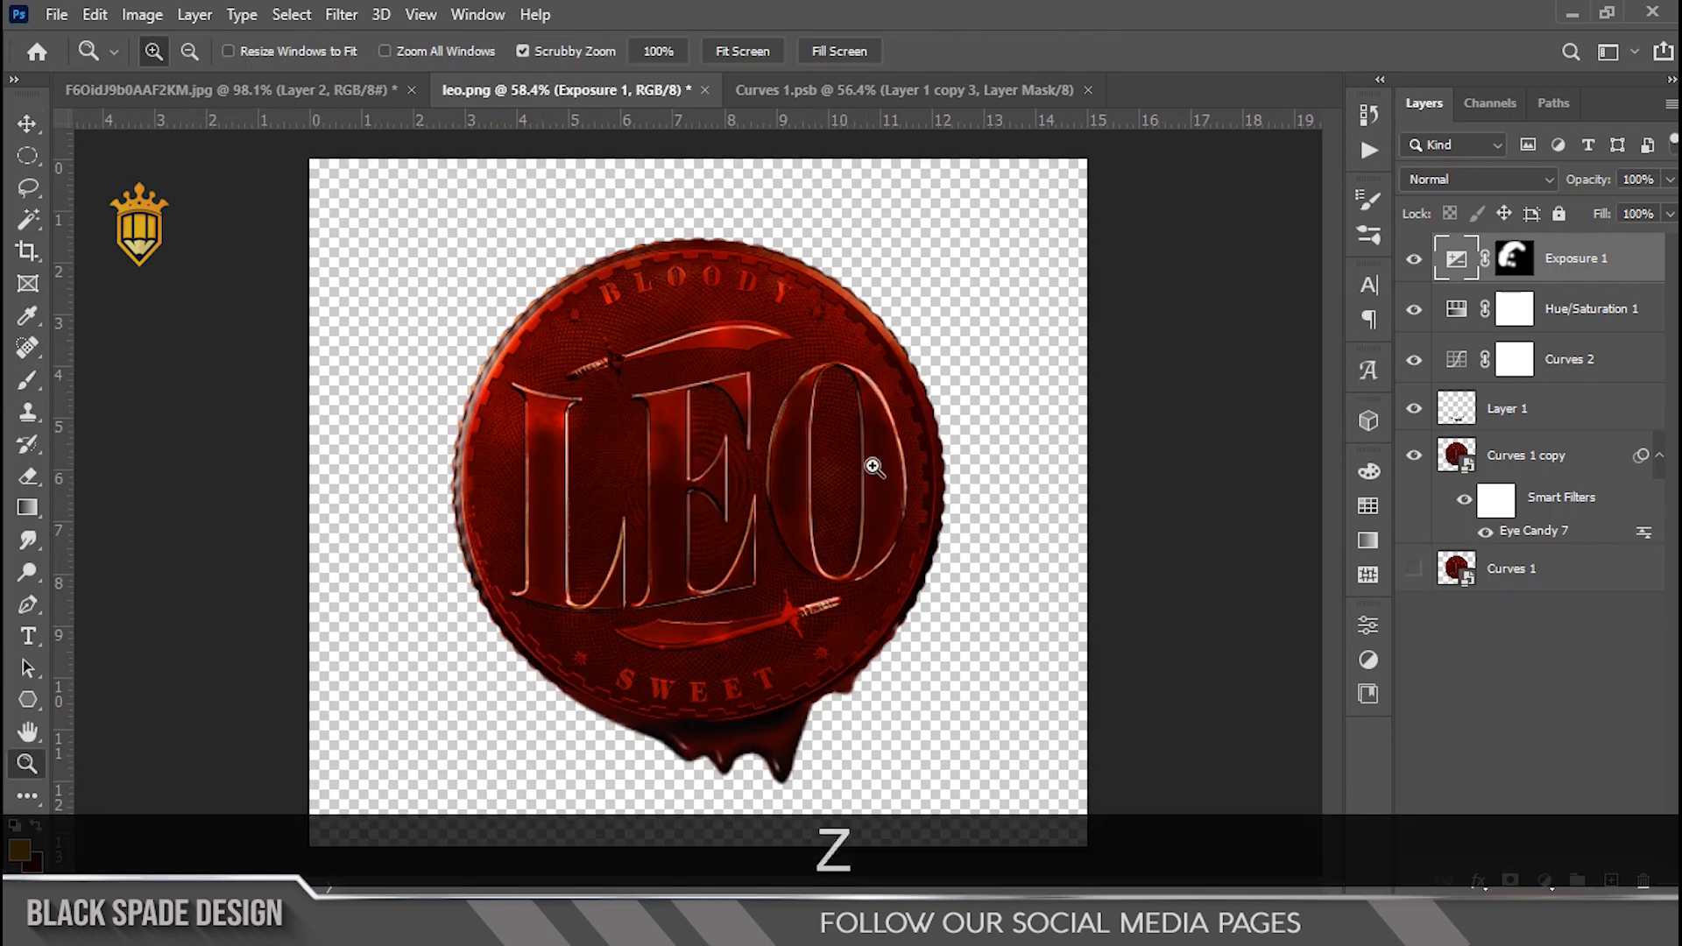
right_click(847, 393)
click(889, 410)
key(v)
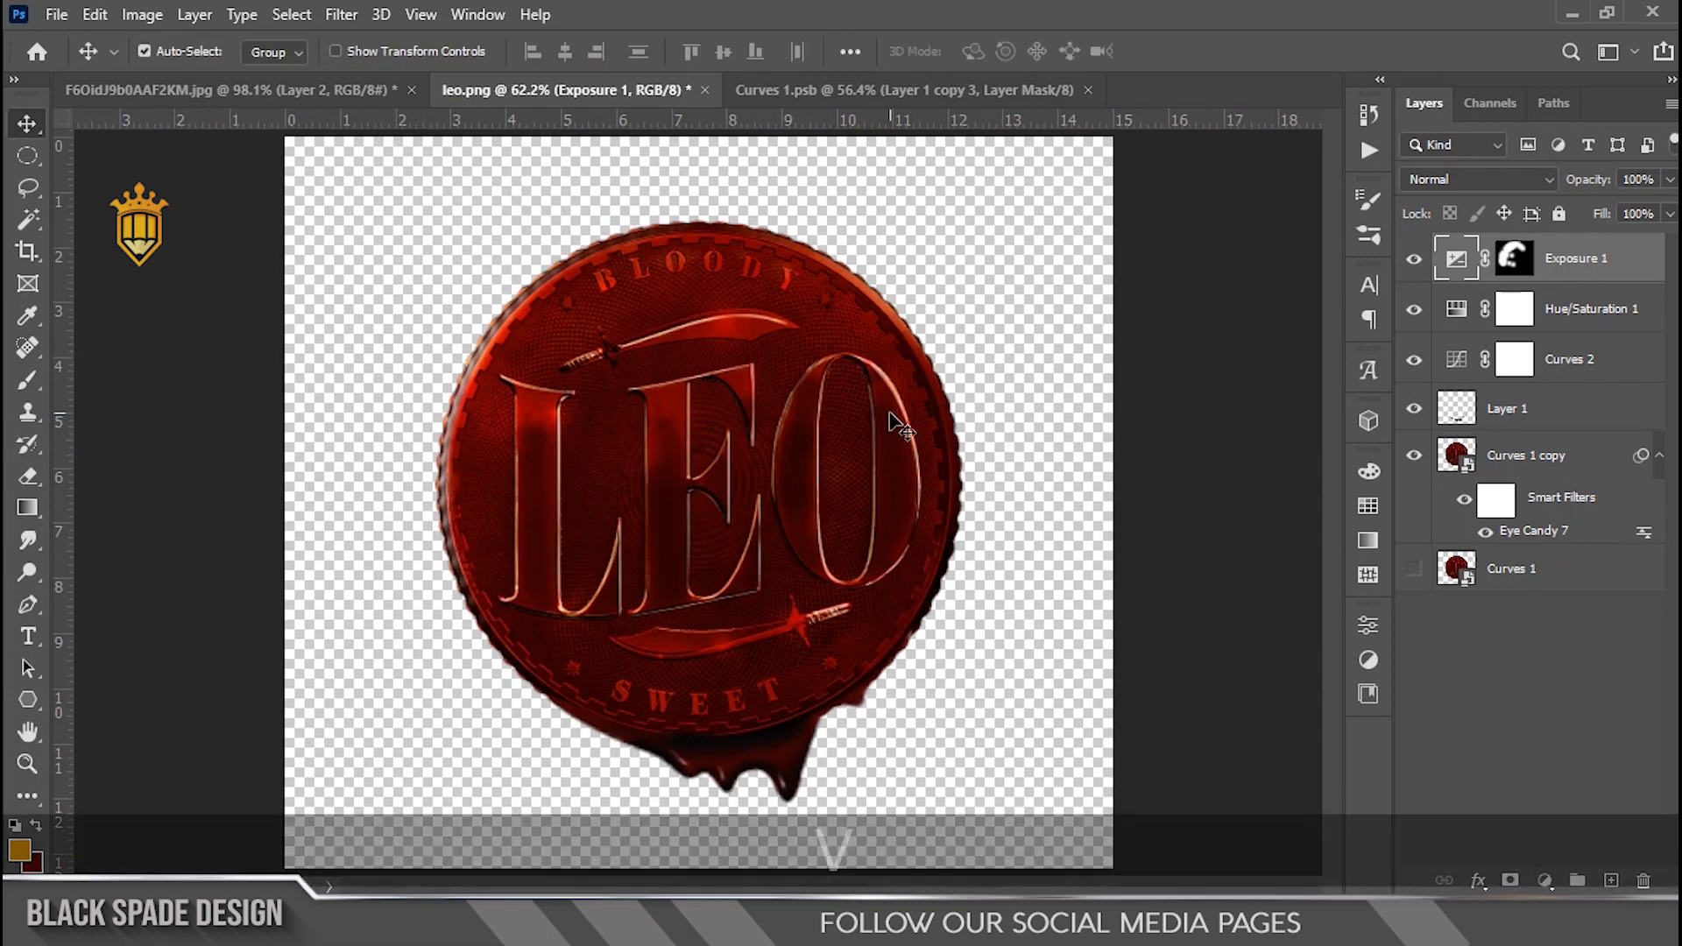